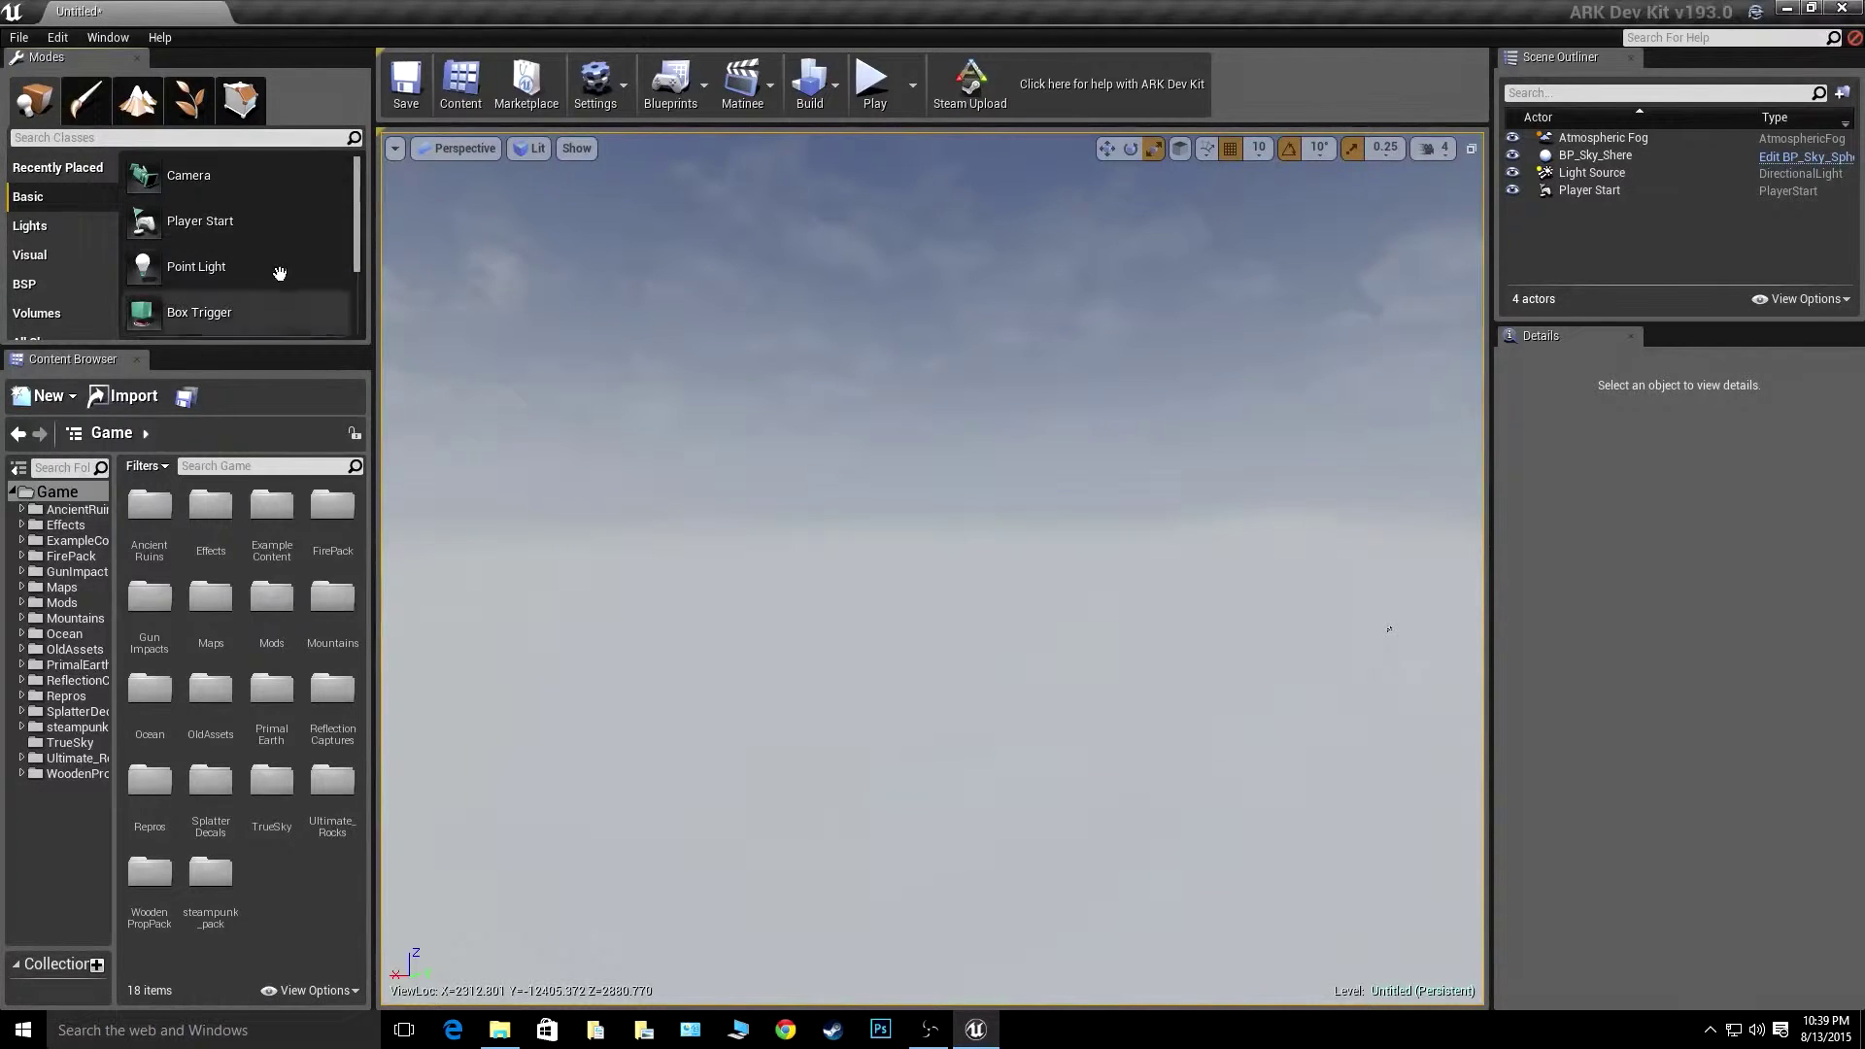
- Examine the Basic, Lights, Visual, BSP and Recently Placed actor categories, and the properties of the Atmospheric Fog actor
{"action": "mouse_move", "coordinate": [357, 212]}
{"action": "left_mouse_down"}
{"action": "mouse_move", "coordinate": [357, 282]}
{"action": "mouse_move", "coordinate": [355, 199]}
{"action": "left_mouse_up"}
{"action": "left_click", "coordinate": [49, 225]}
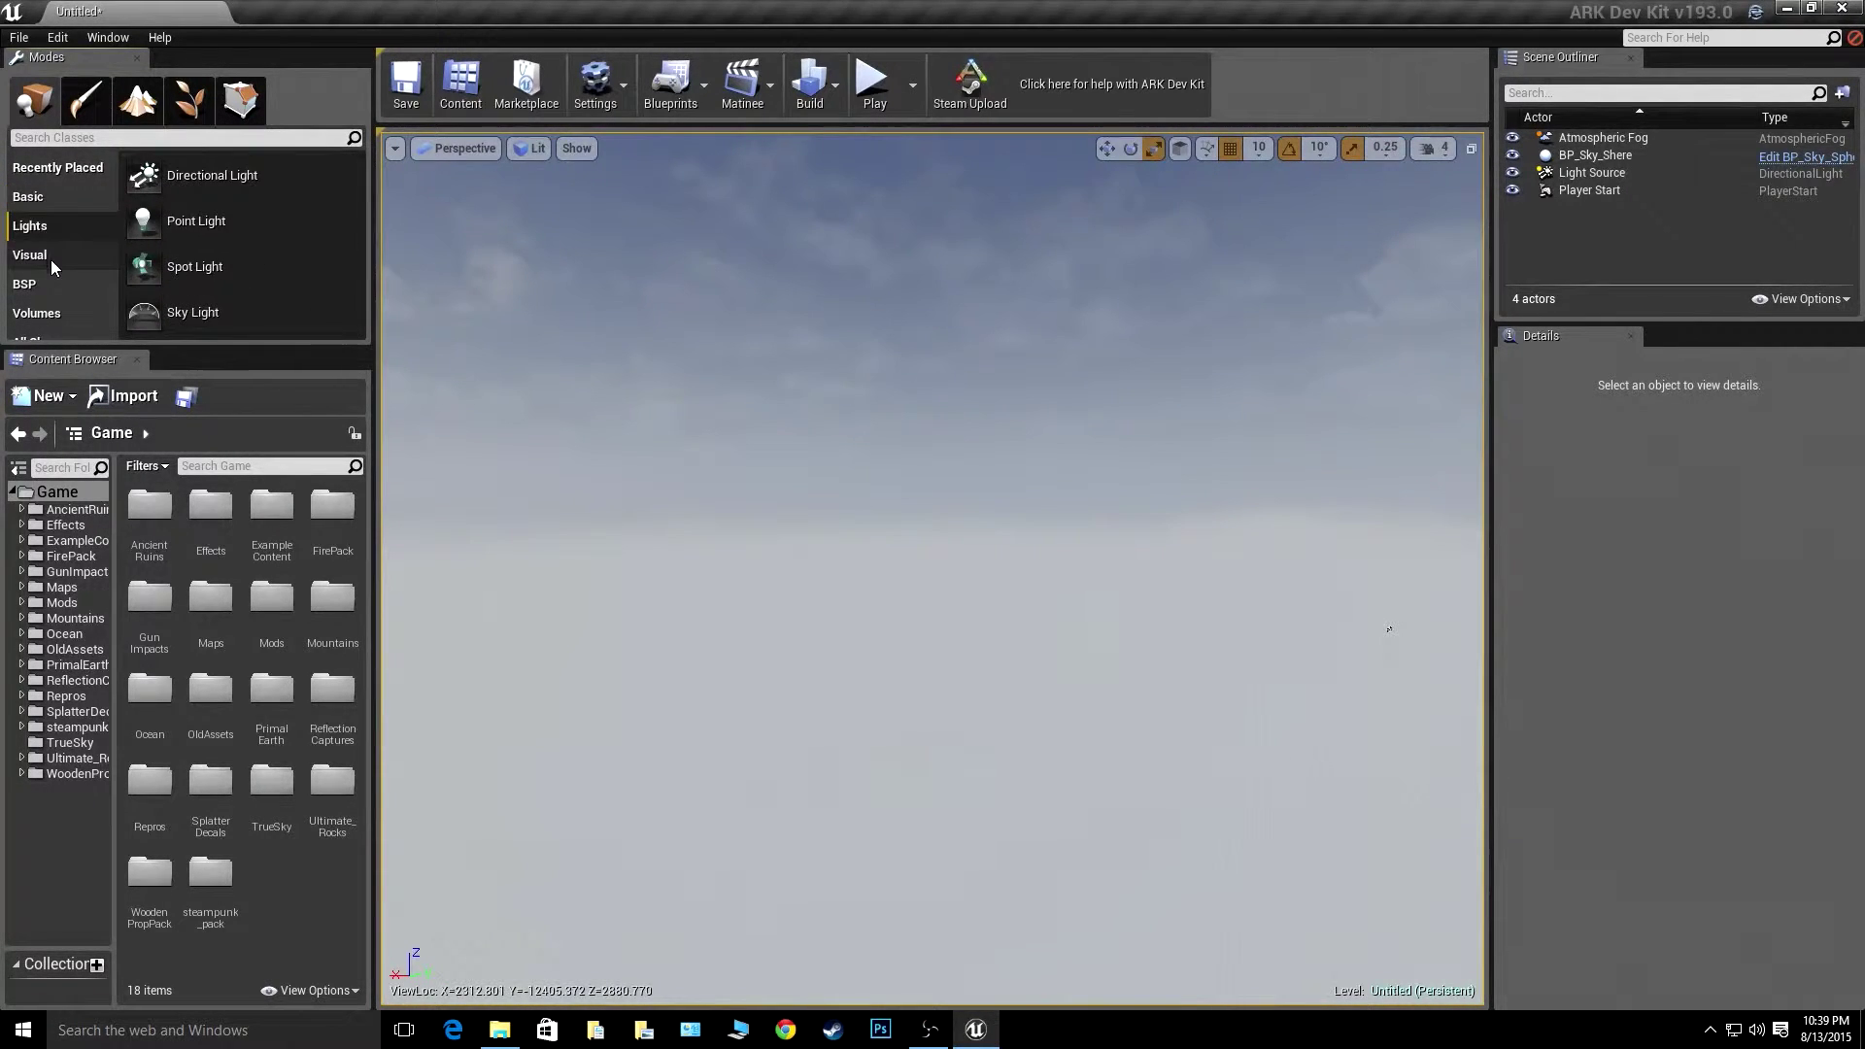
{"action": "left_click", "coordinate": [50, 257]}
{"action": "scroll", "coordinate": [363, 236], "scroll_direction": "down", "scroll_amount": 1}
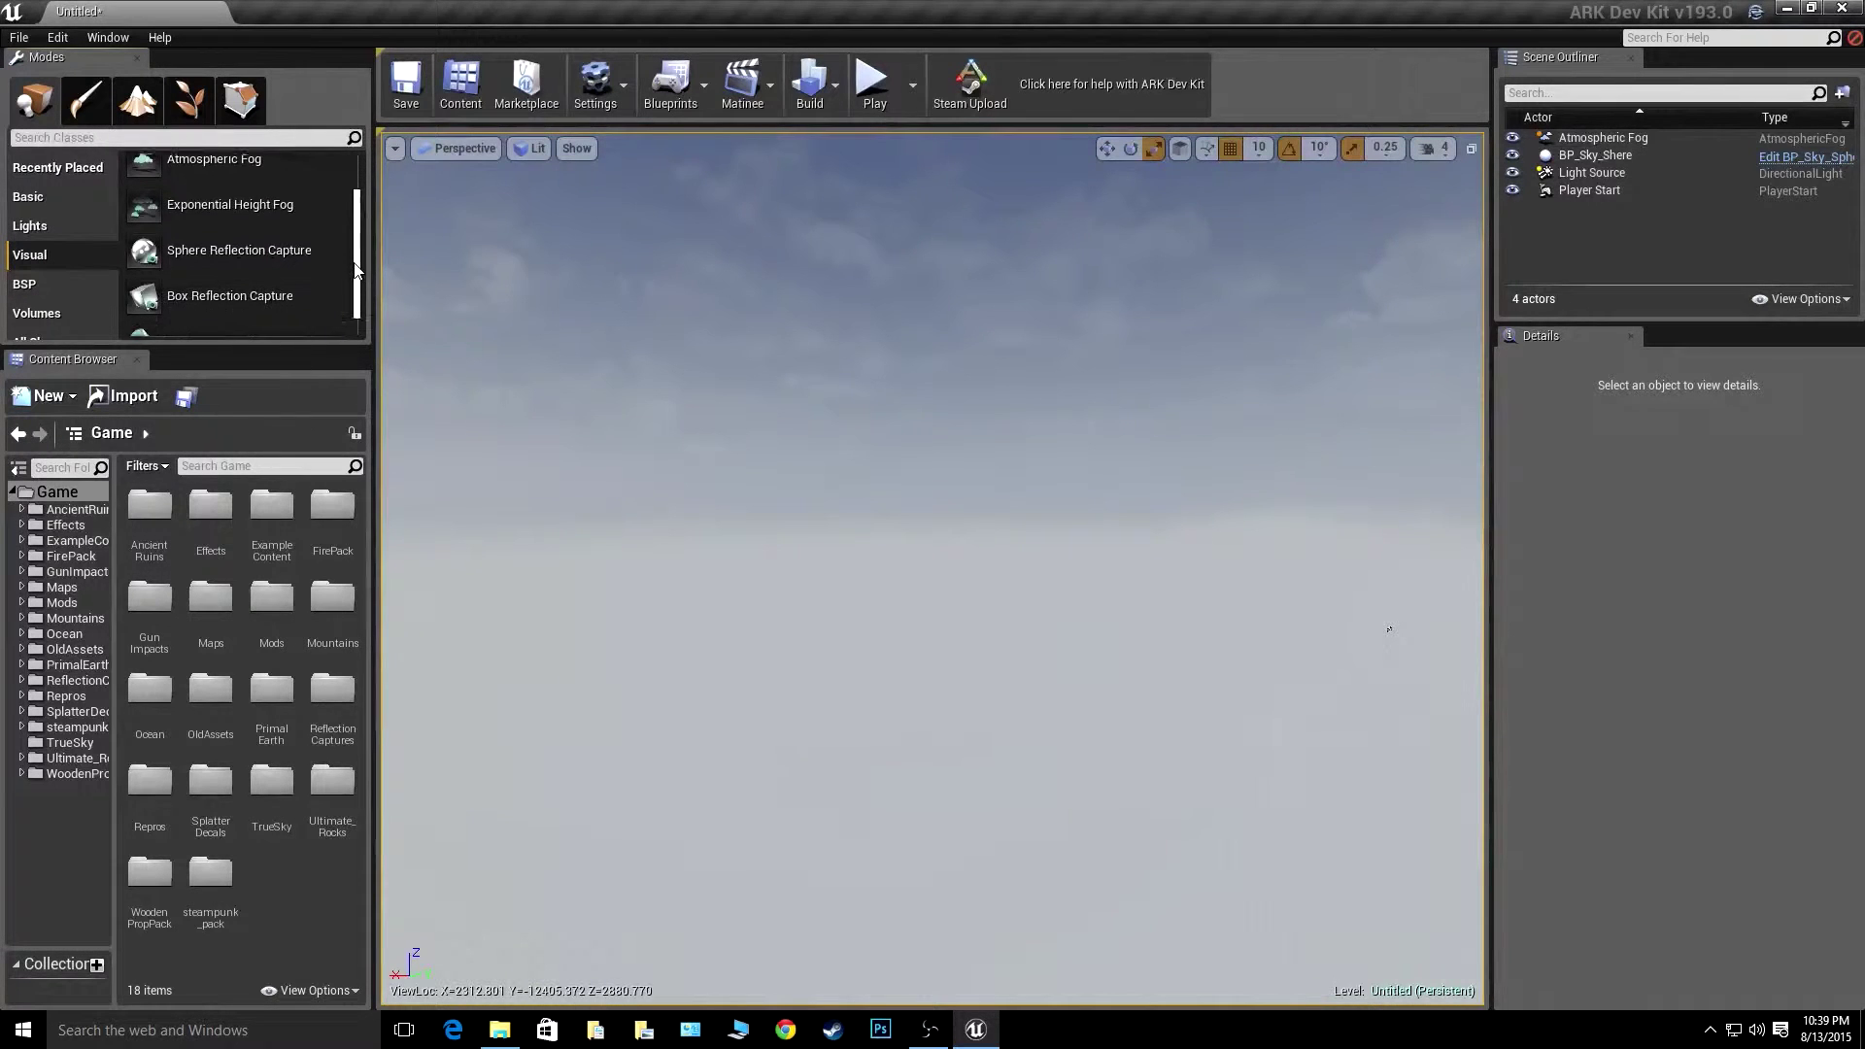
{"action": "scroll", "coordinate": [363, 236], "scroll_direction": "up", "scroll_amount": 1}
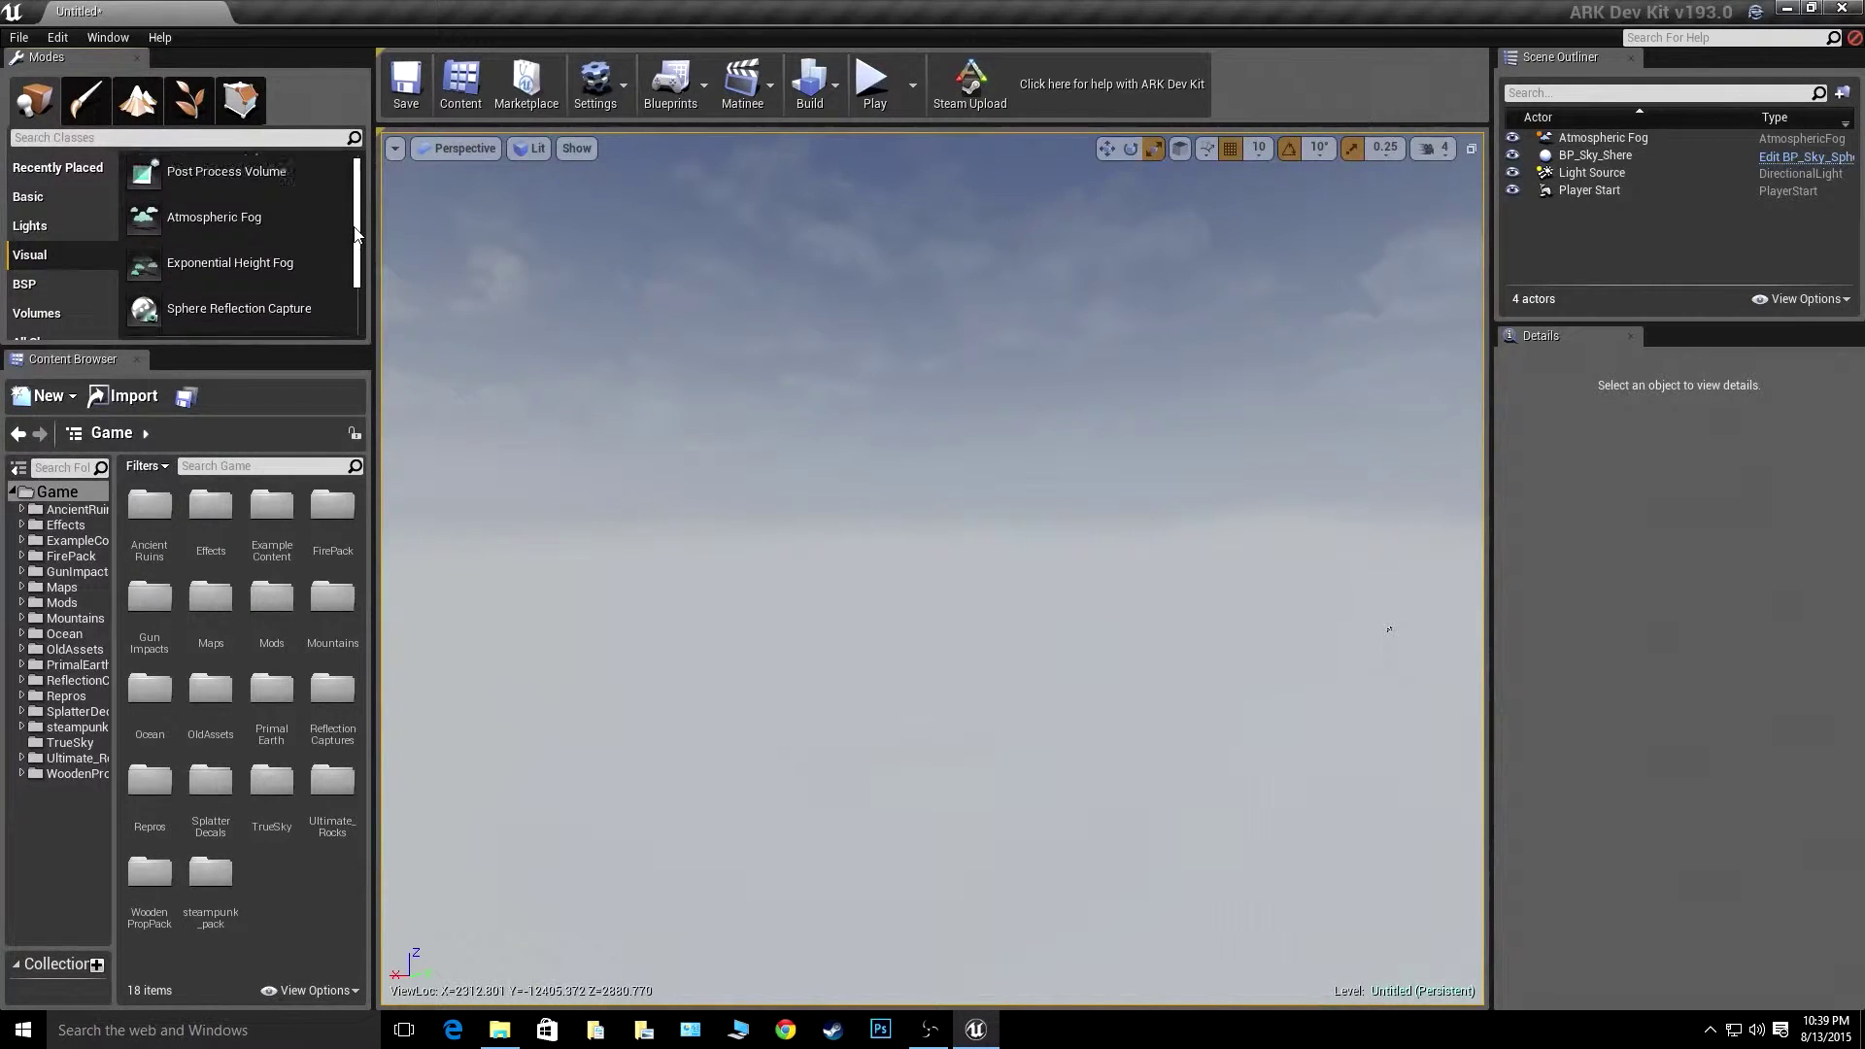
{"action": "left_click", "coordinate": [47, 280]}
{"action": "left_click", "coordinate": [46, 226]}
{"action": "left_click", "coordinate": [44, 196]}
{"action": "left_click", "coordinate": [52, 172]}
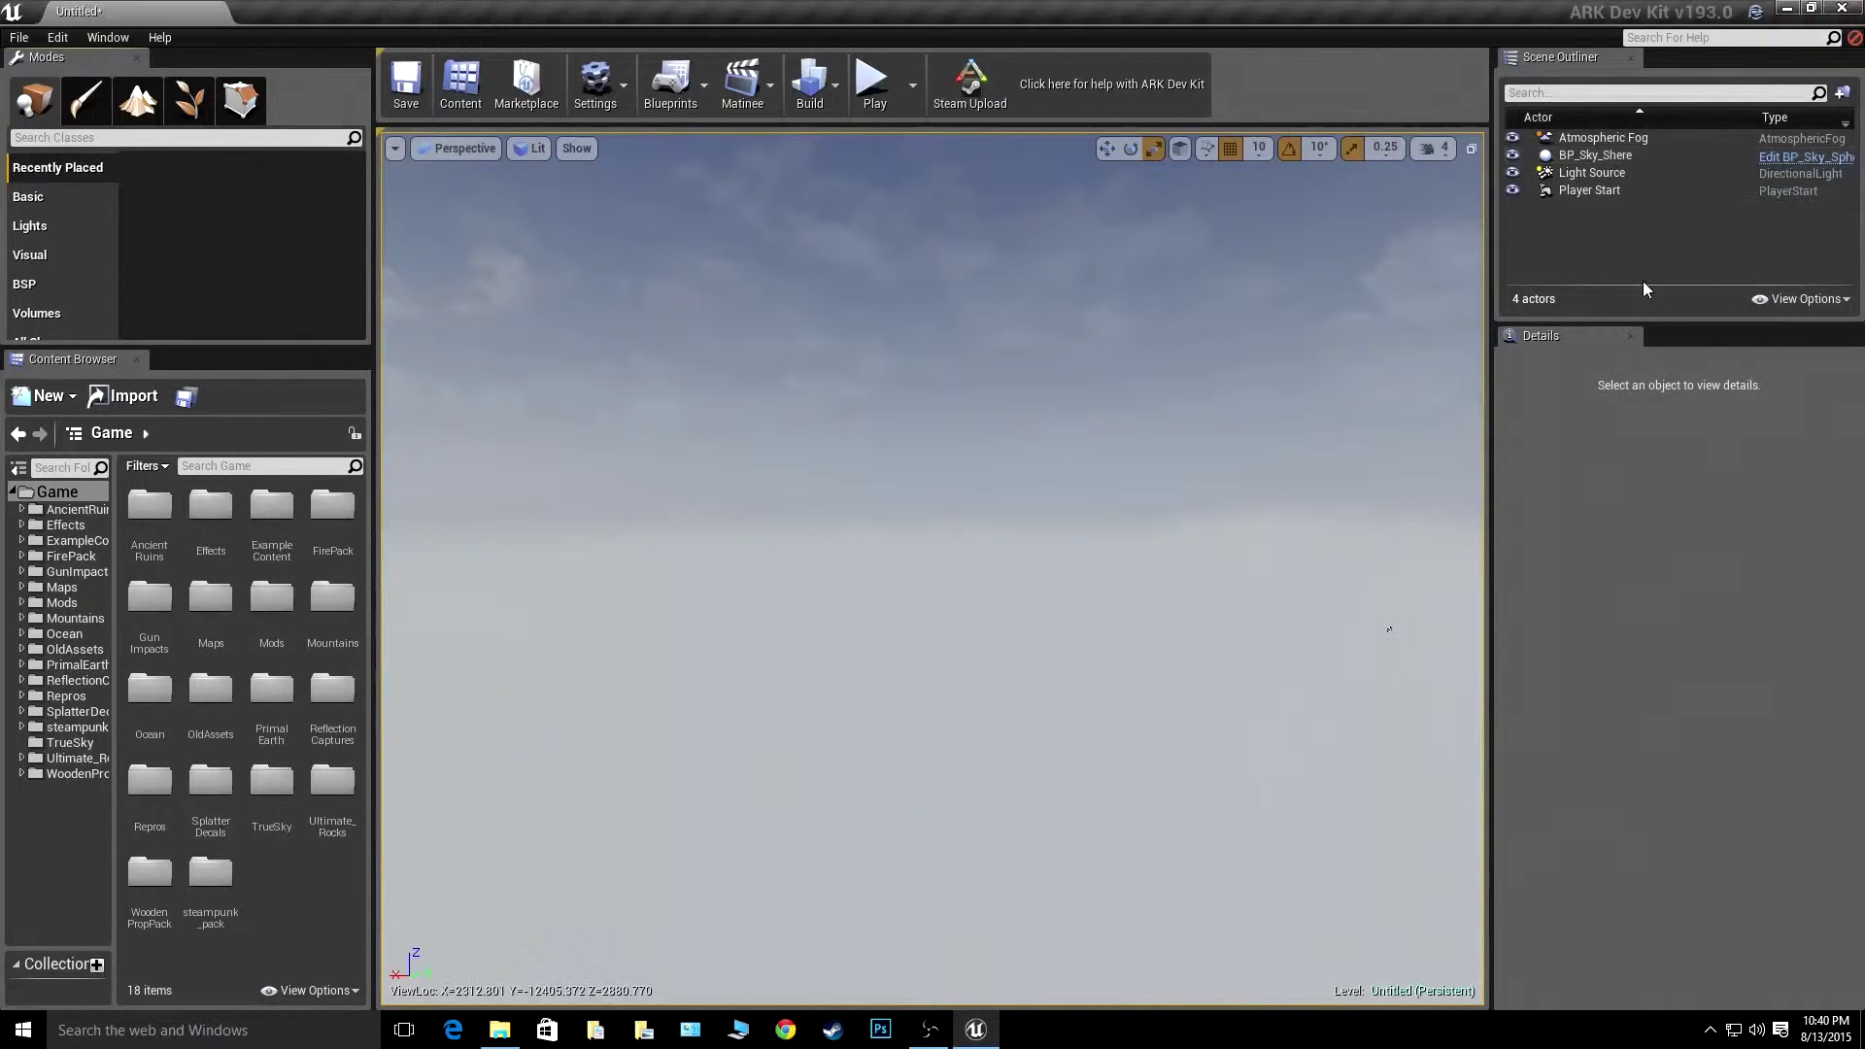
{"action": "left_click", "coordinate": [1577, 140]}
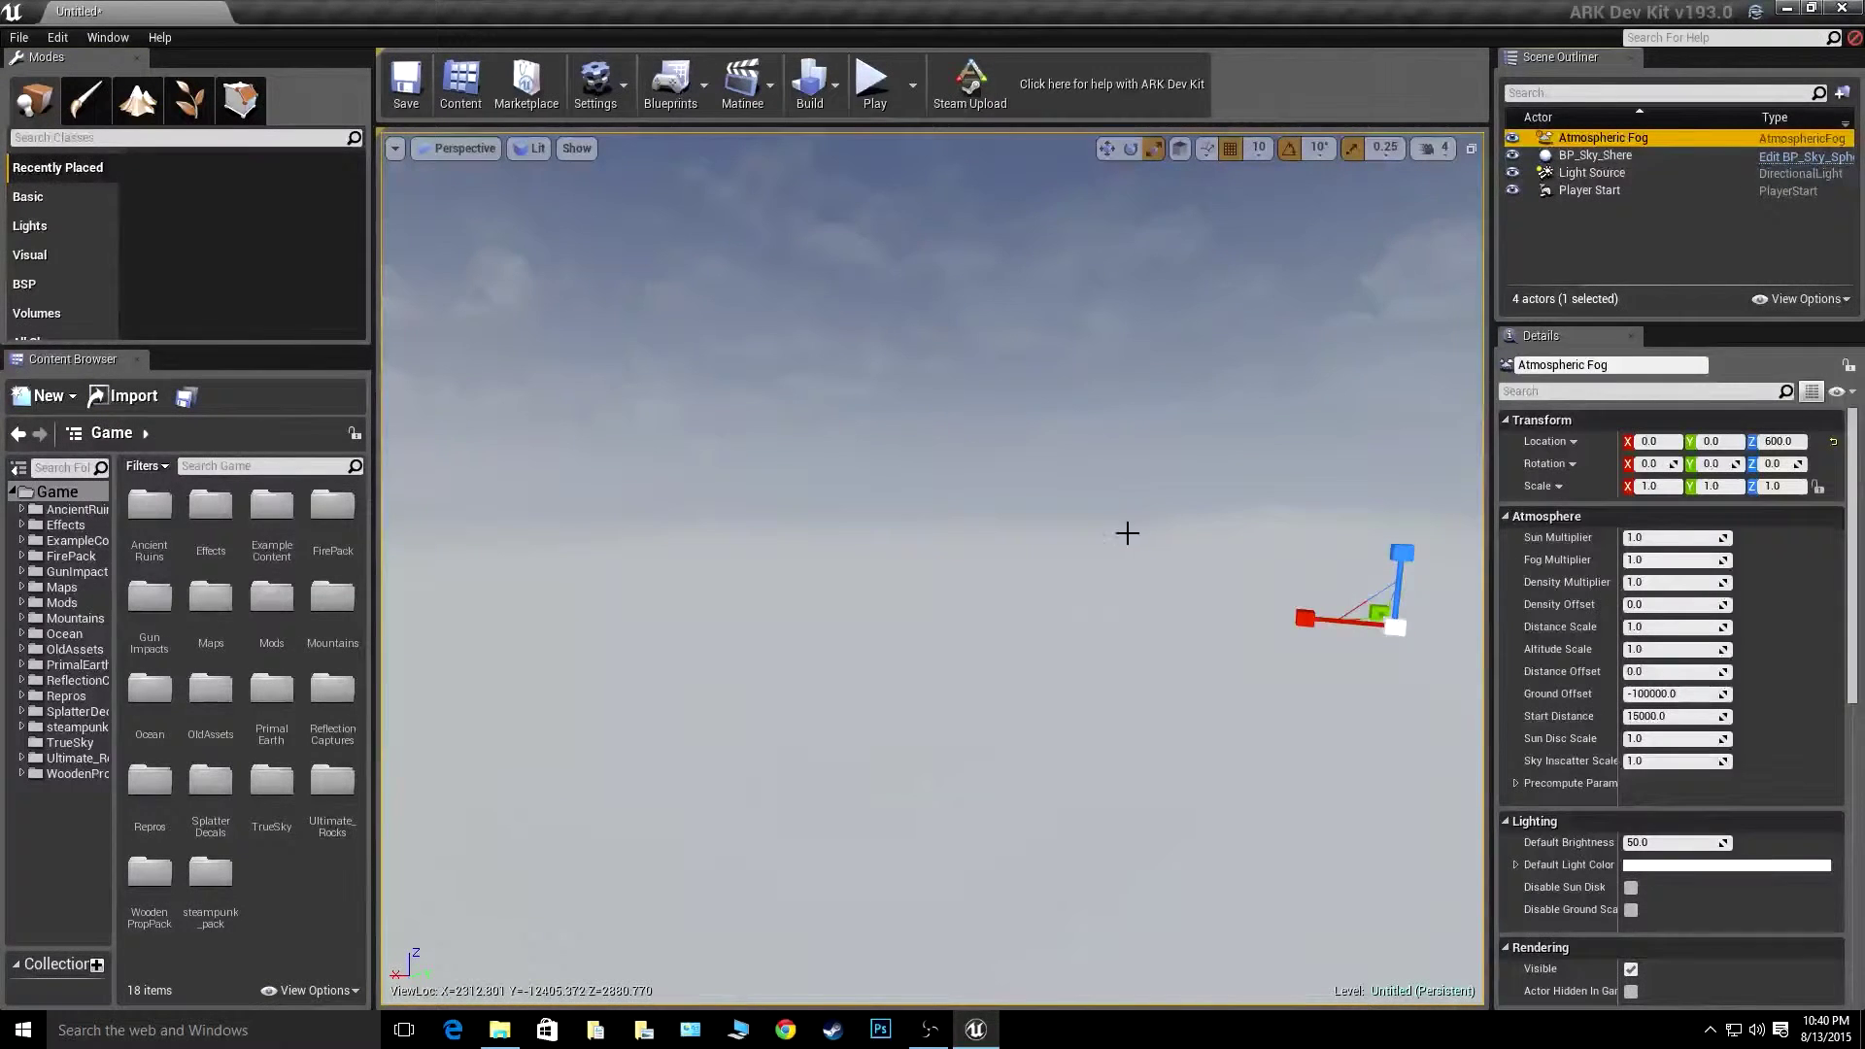
{"action": "key", "text": "f"}
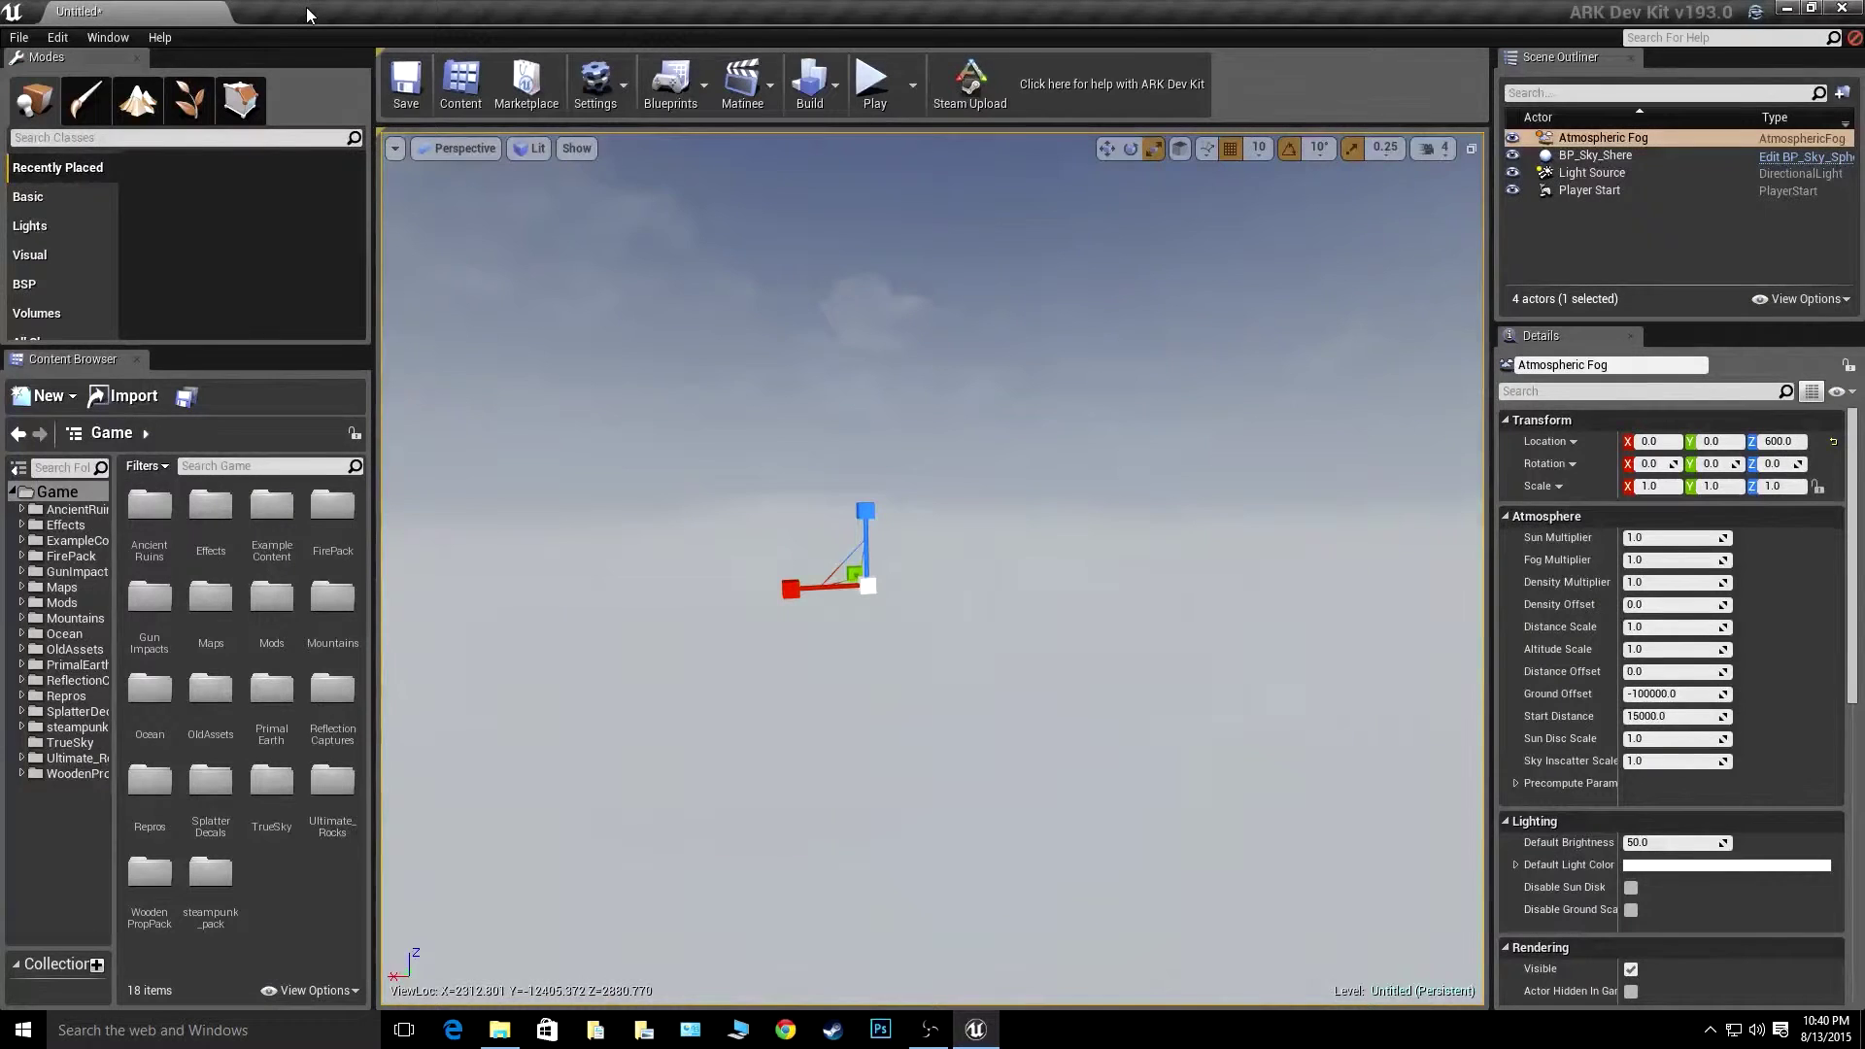
- Start setting up a new landscape, trying a section size of 31x31 Quads and settling on 63x63 Quads
{"action": "left_click", "coordinate": [148, 105]}
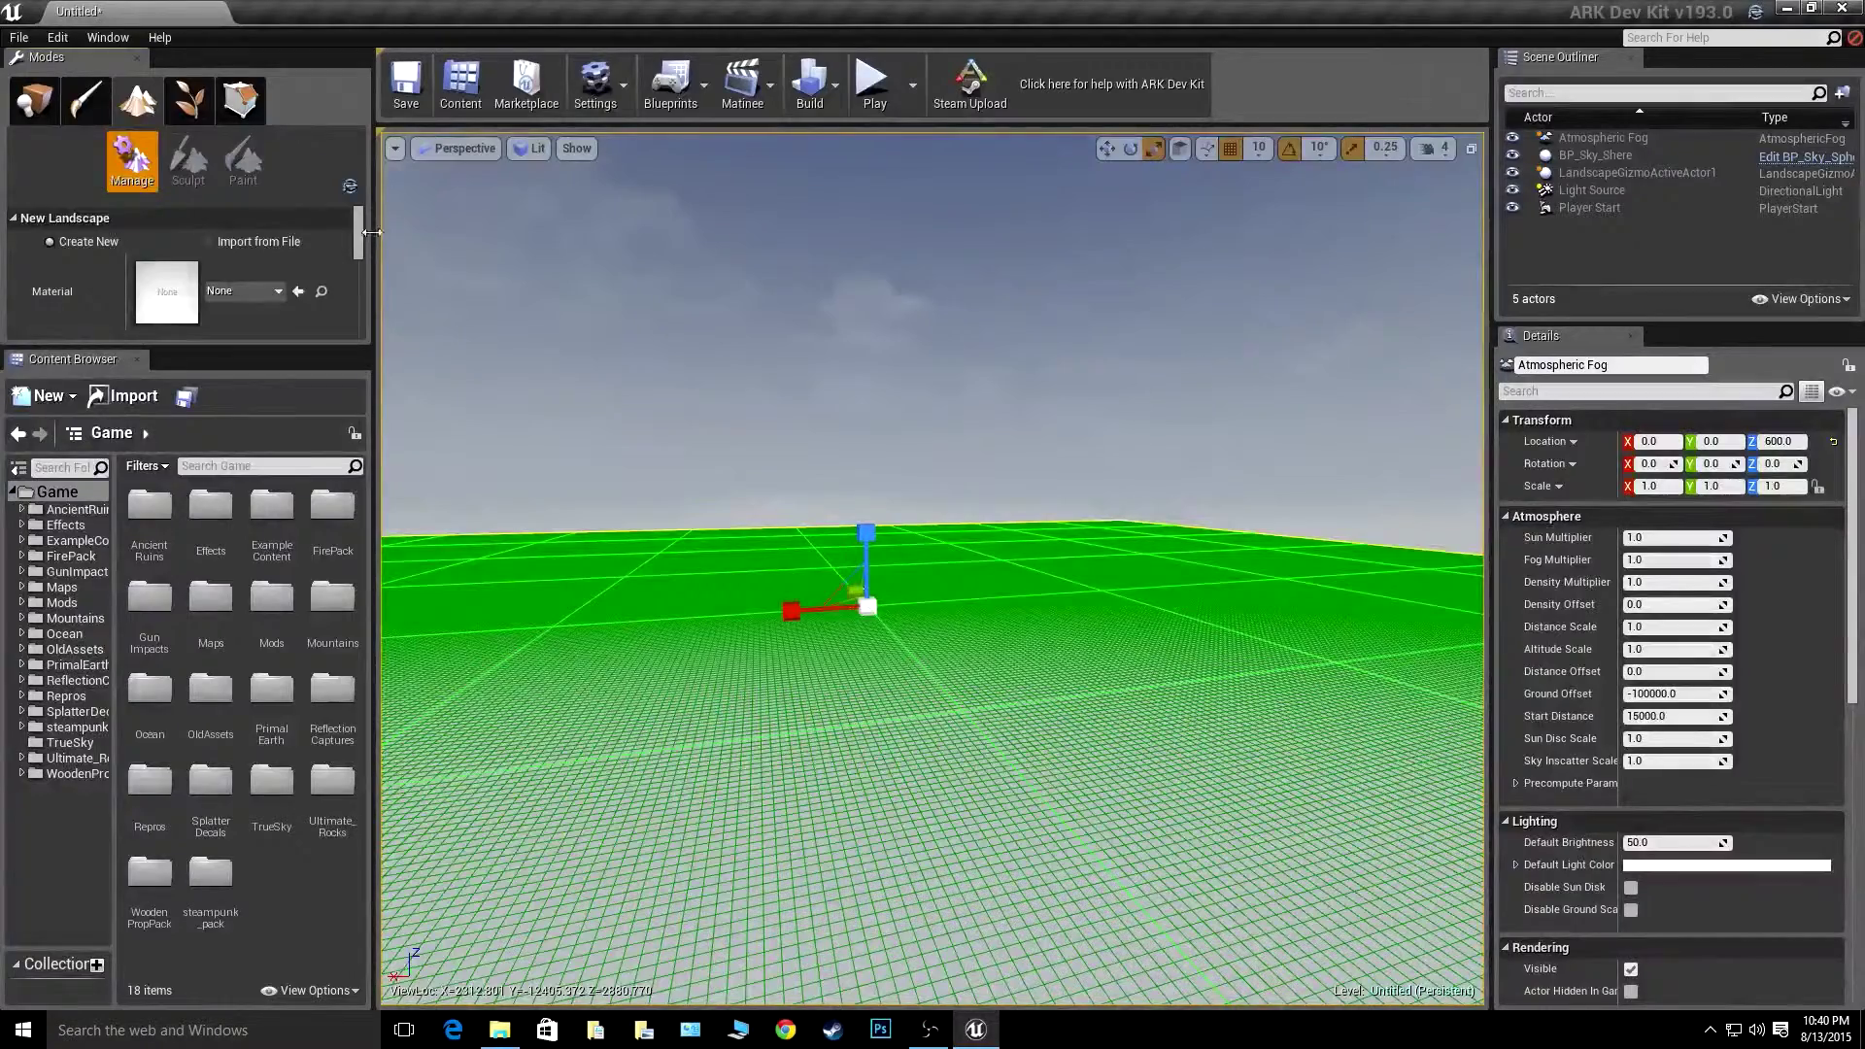
{"action": "mouse_move", "coordinate": [359, 225]}
{"action": "left_mouse_down"}
{"action": "mouse_move", "coordinate": [361, 299]}
{"action": "mouse_move", "coordinate": [364, 217]}
{"action": "mouse_move", "coordinate": [365, 254]}
{"action": "left_mouse_up"}
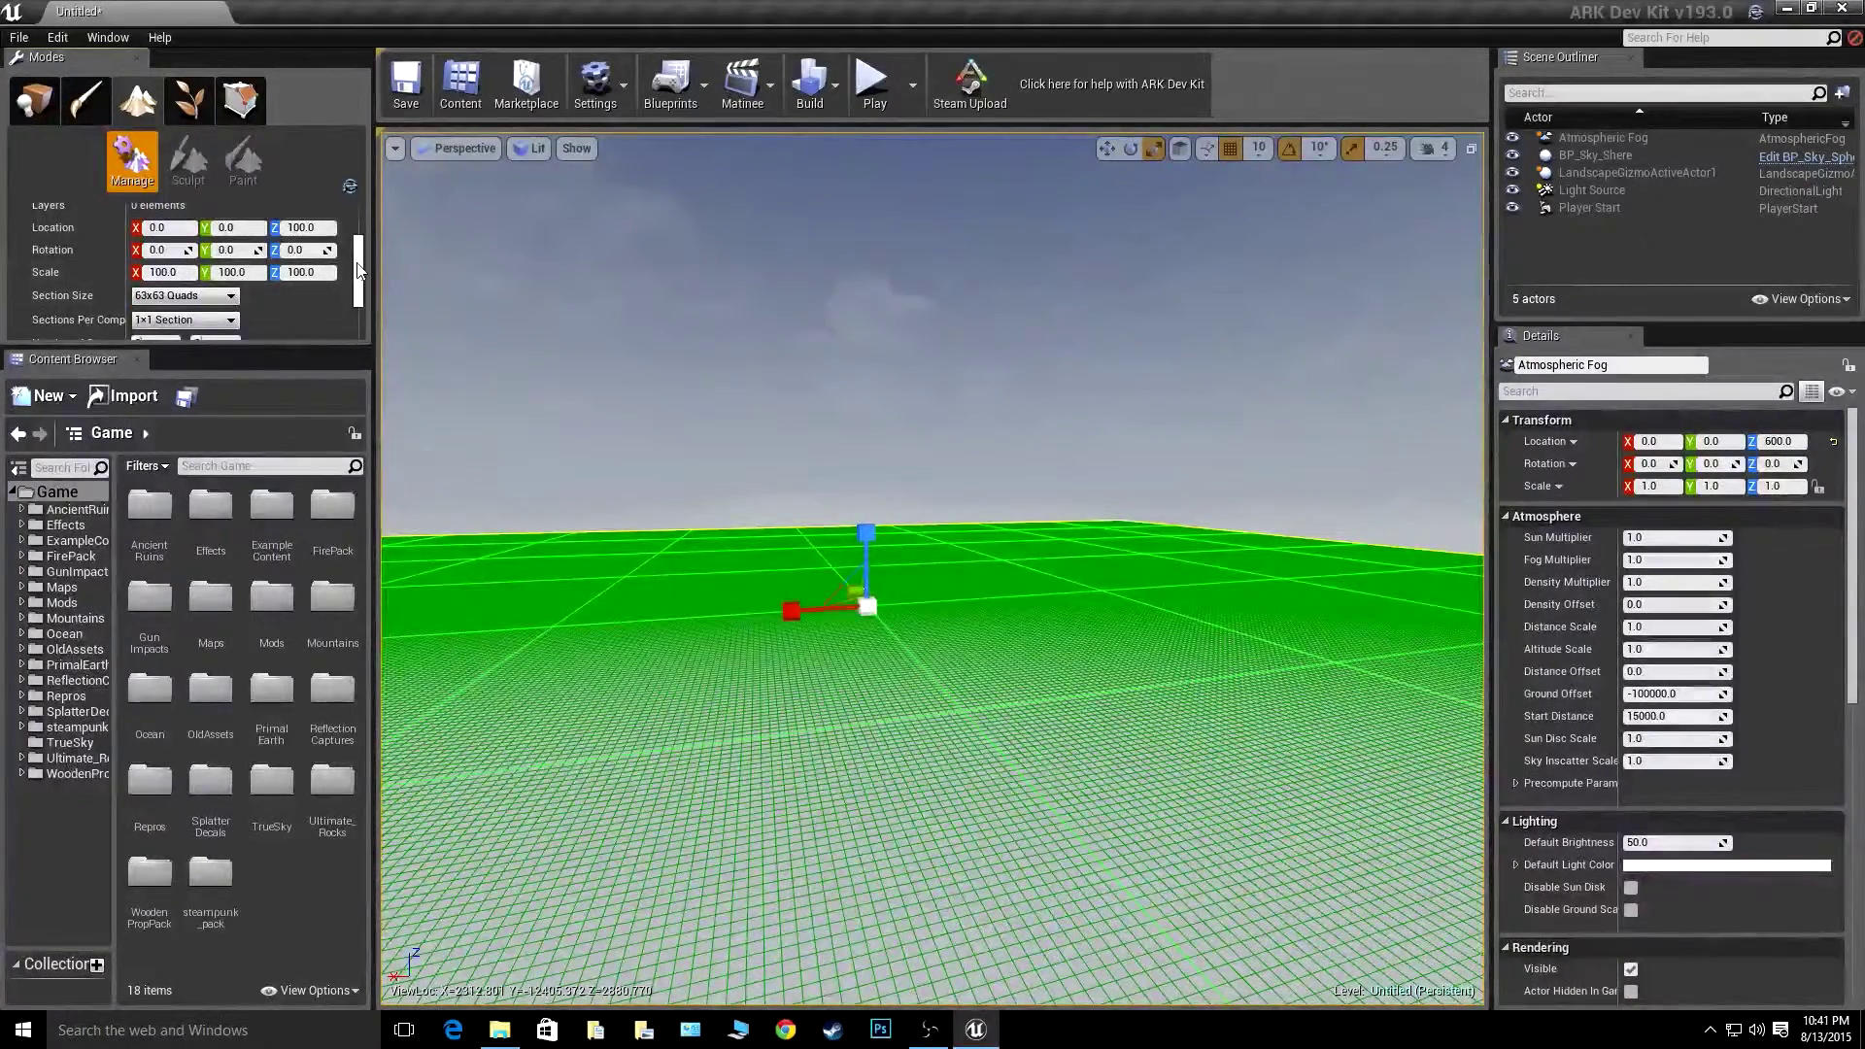
{"action": "scroll", "coordinate": [291, 275], "scroll_direction": "down", "scroll_amount": 1}
{"action": "left_click", "coordinate": [184, 266]}
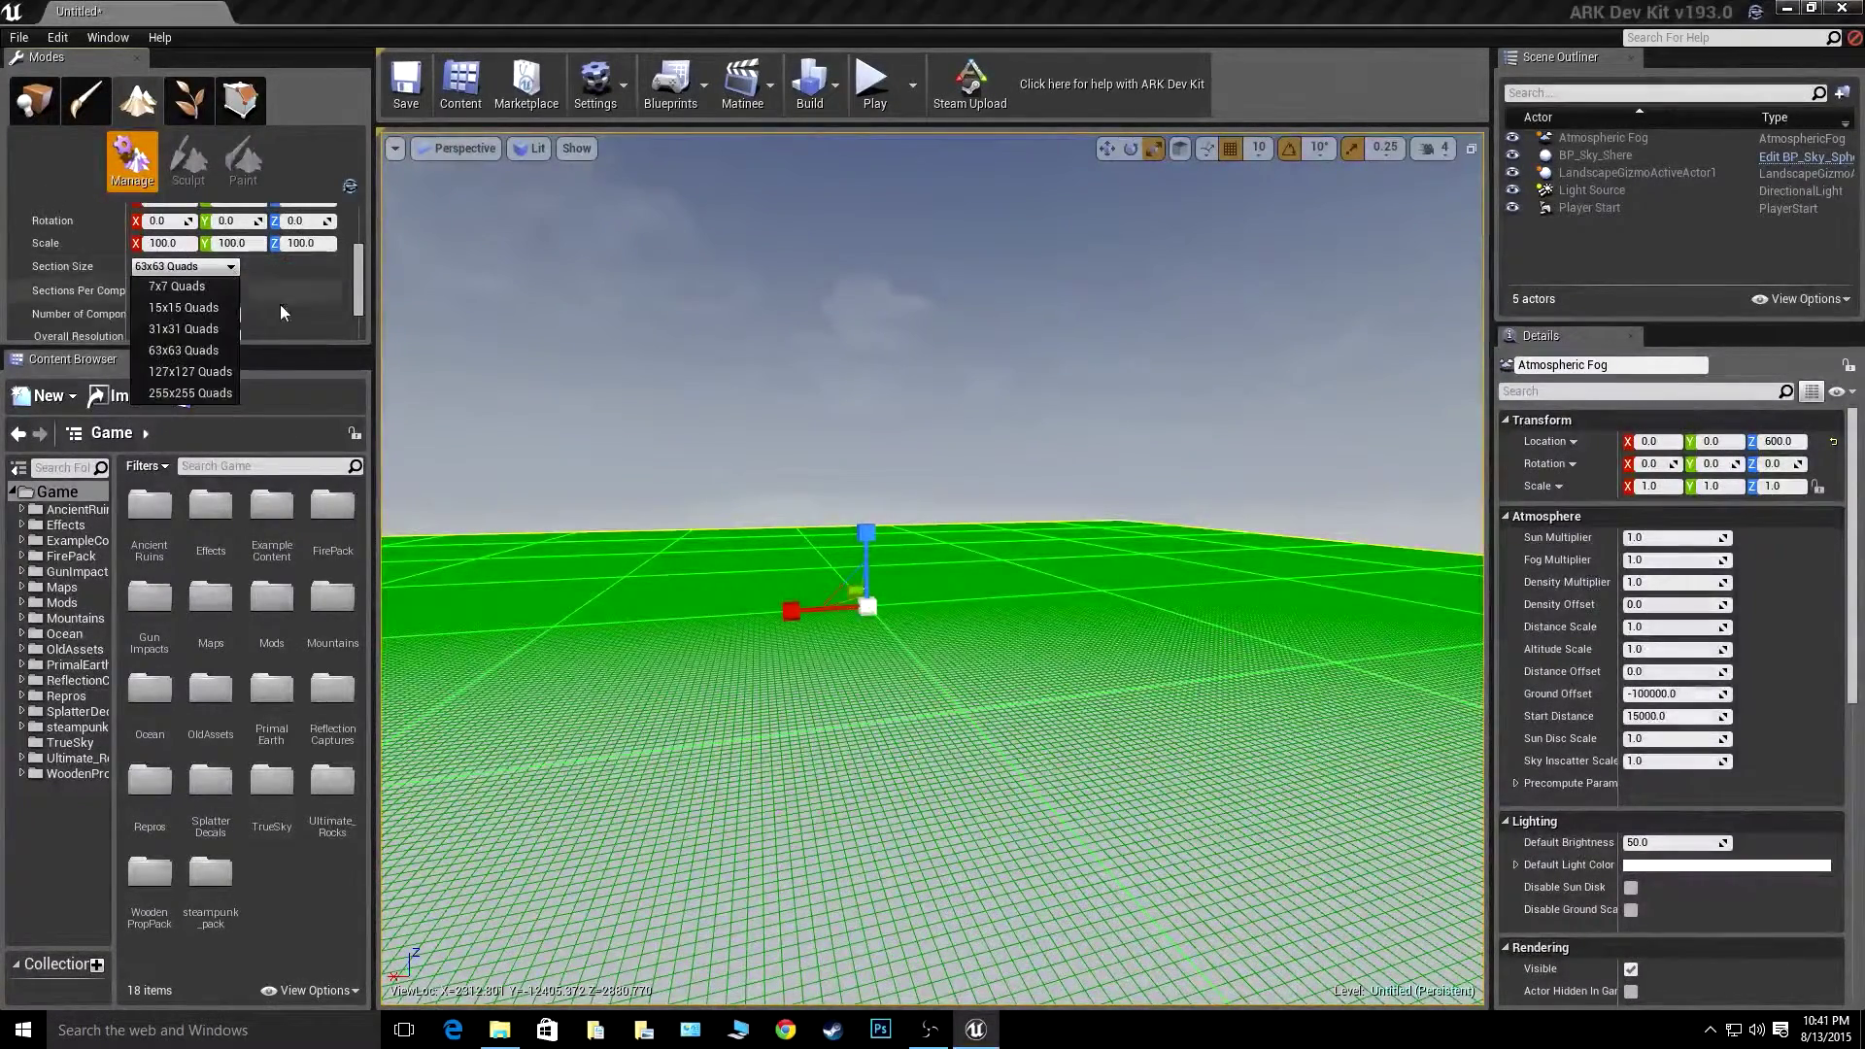
{"action": "left_click", "coordinate": [188, 332]}
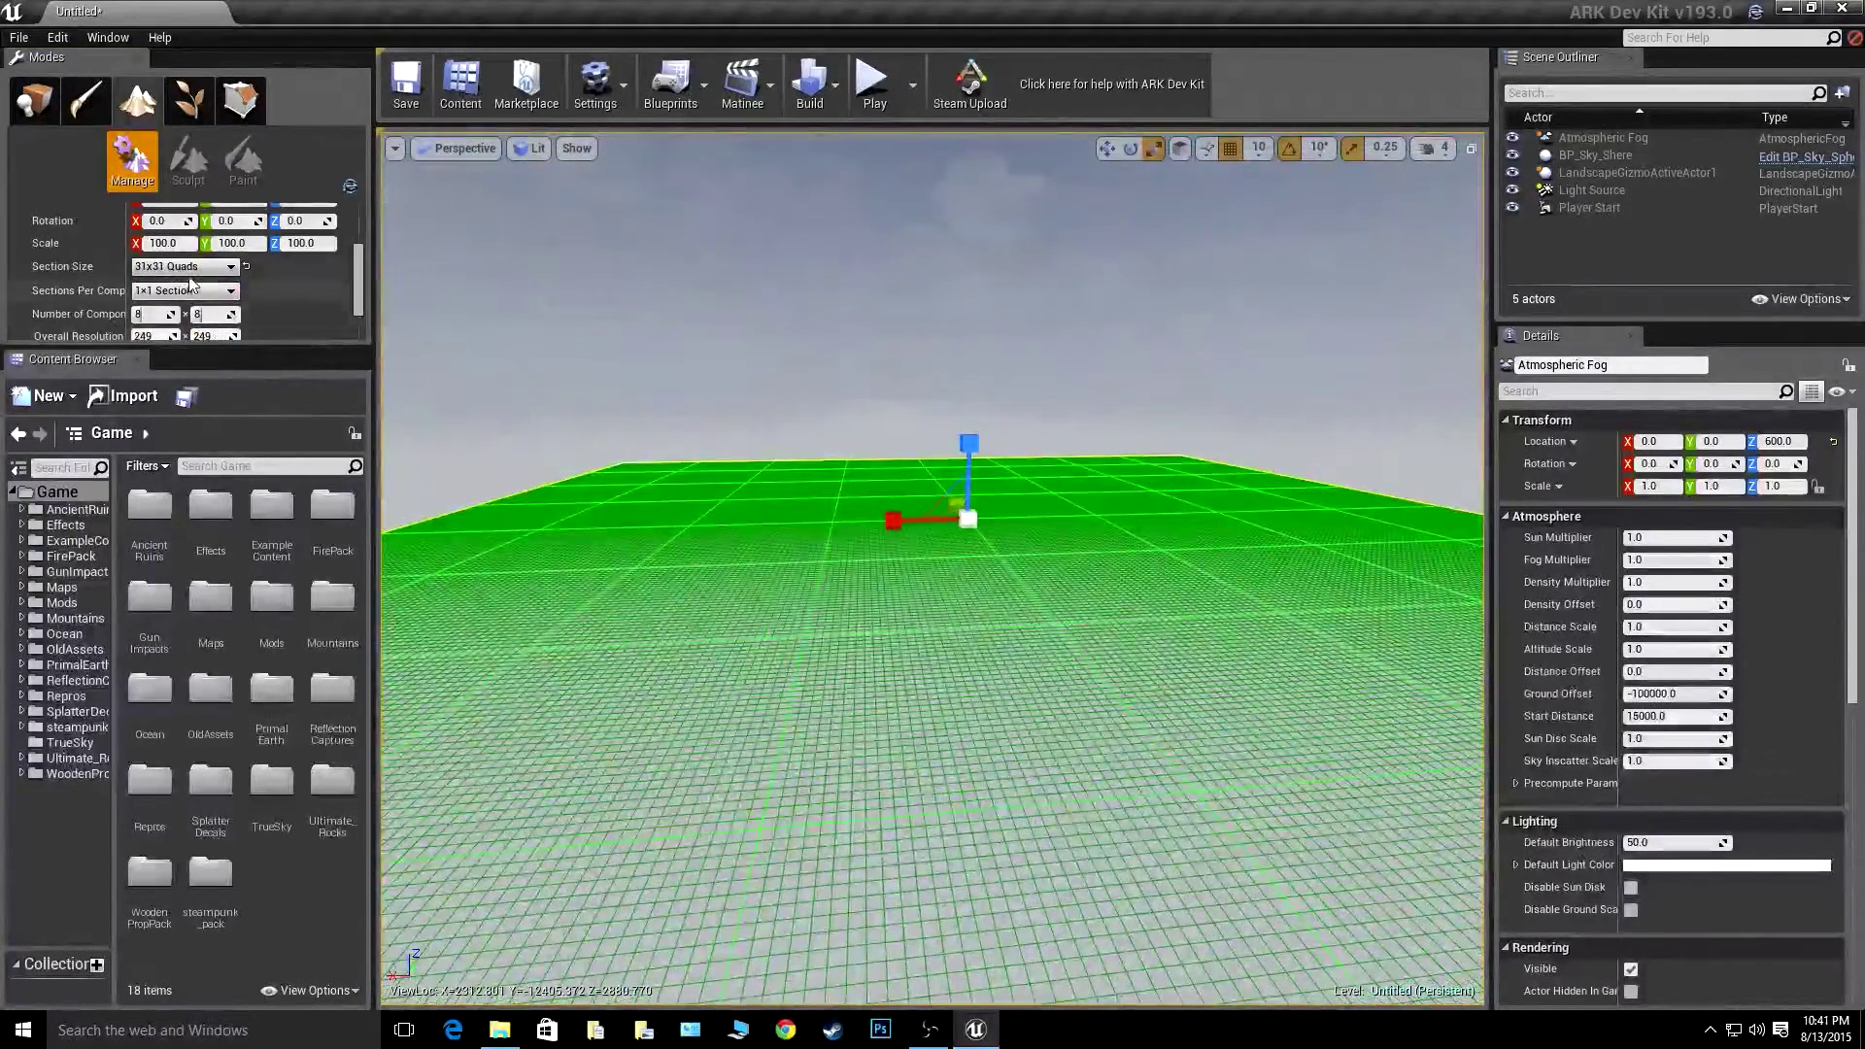
{"action": "left_click", "coordinate": [184, 266]}
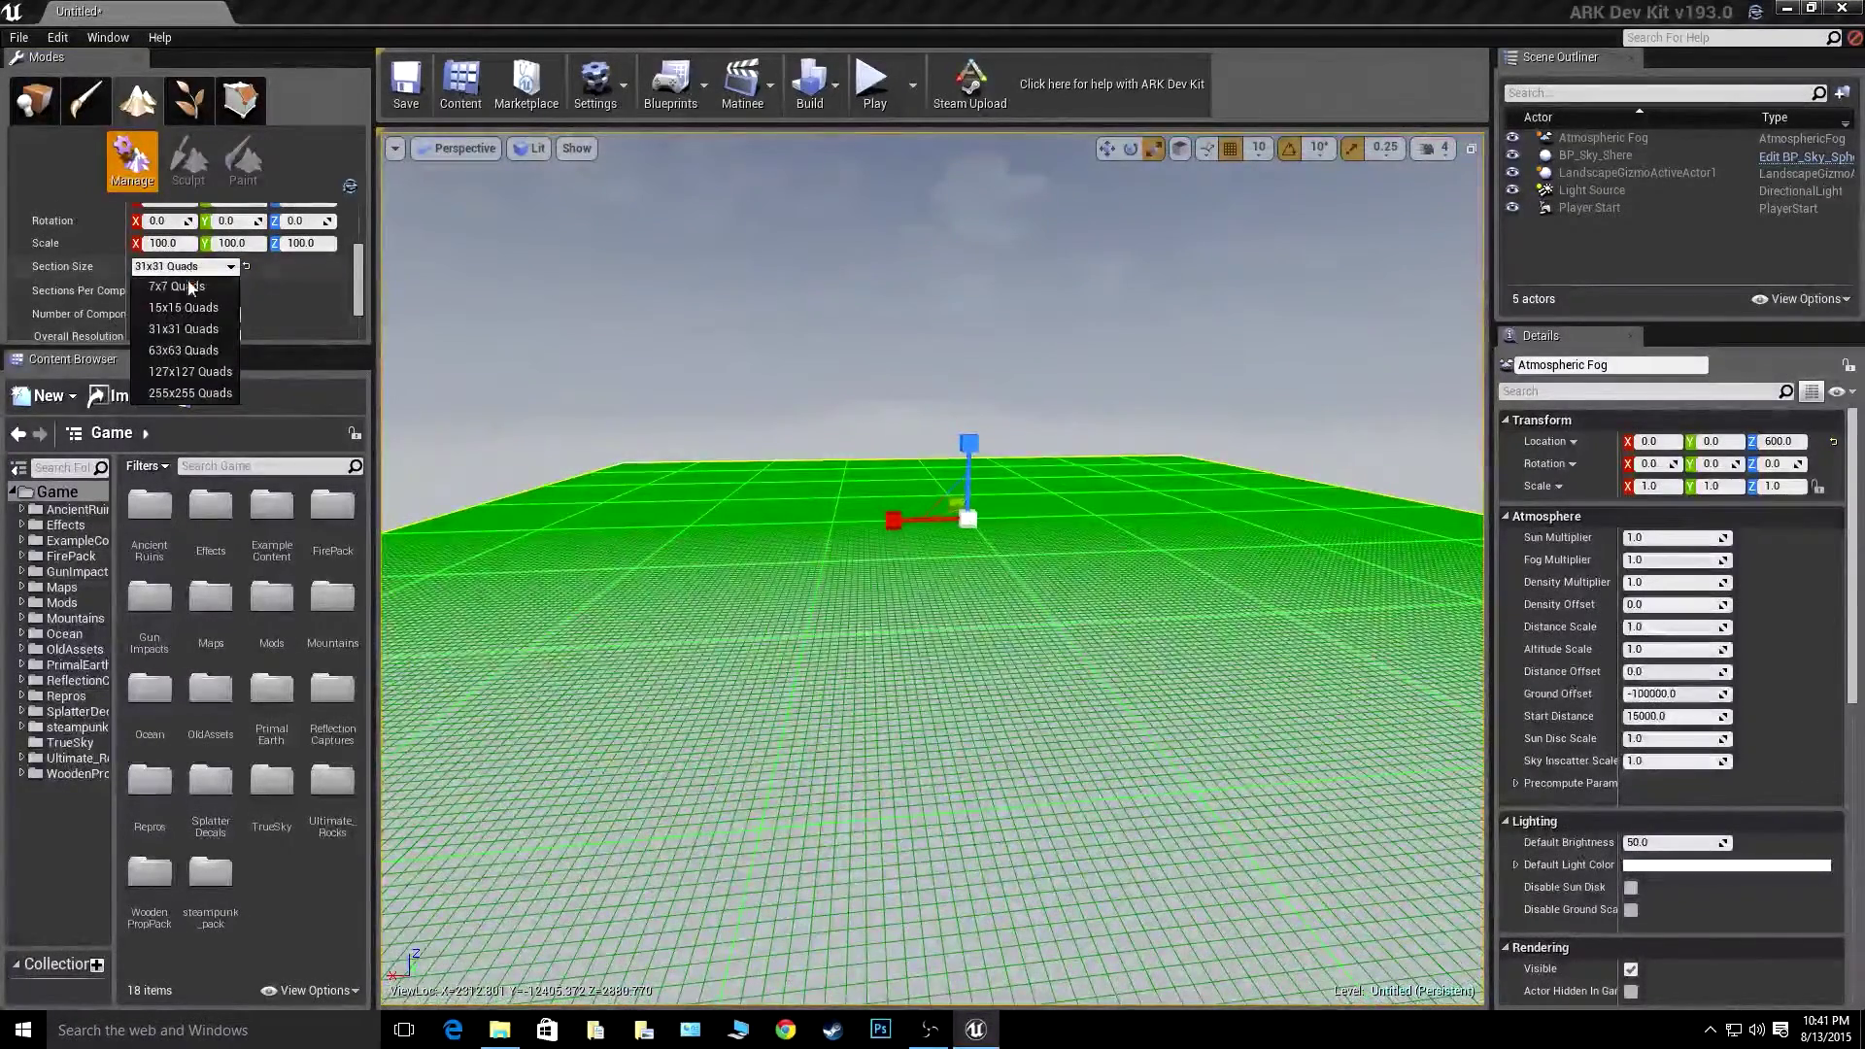
{"action": "left_click", "coordinate": [187, 346]}
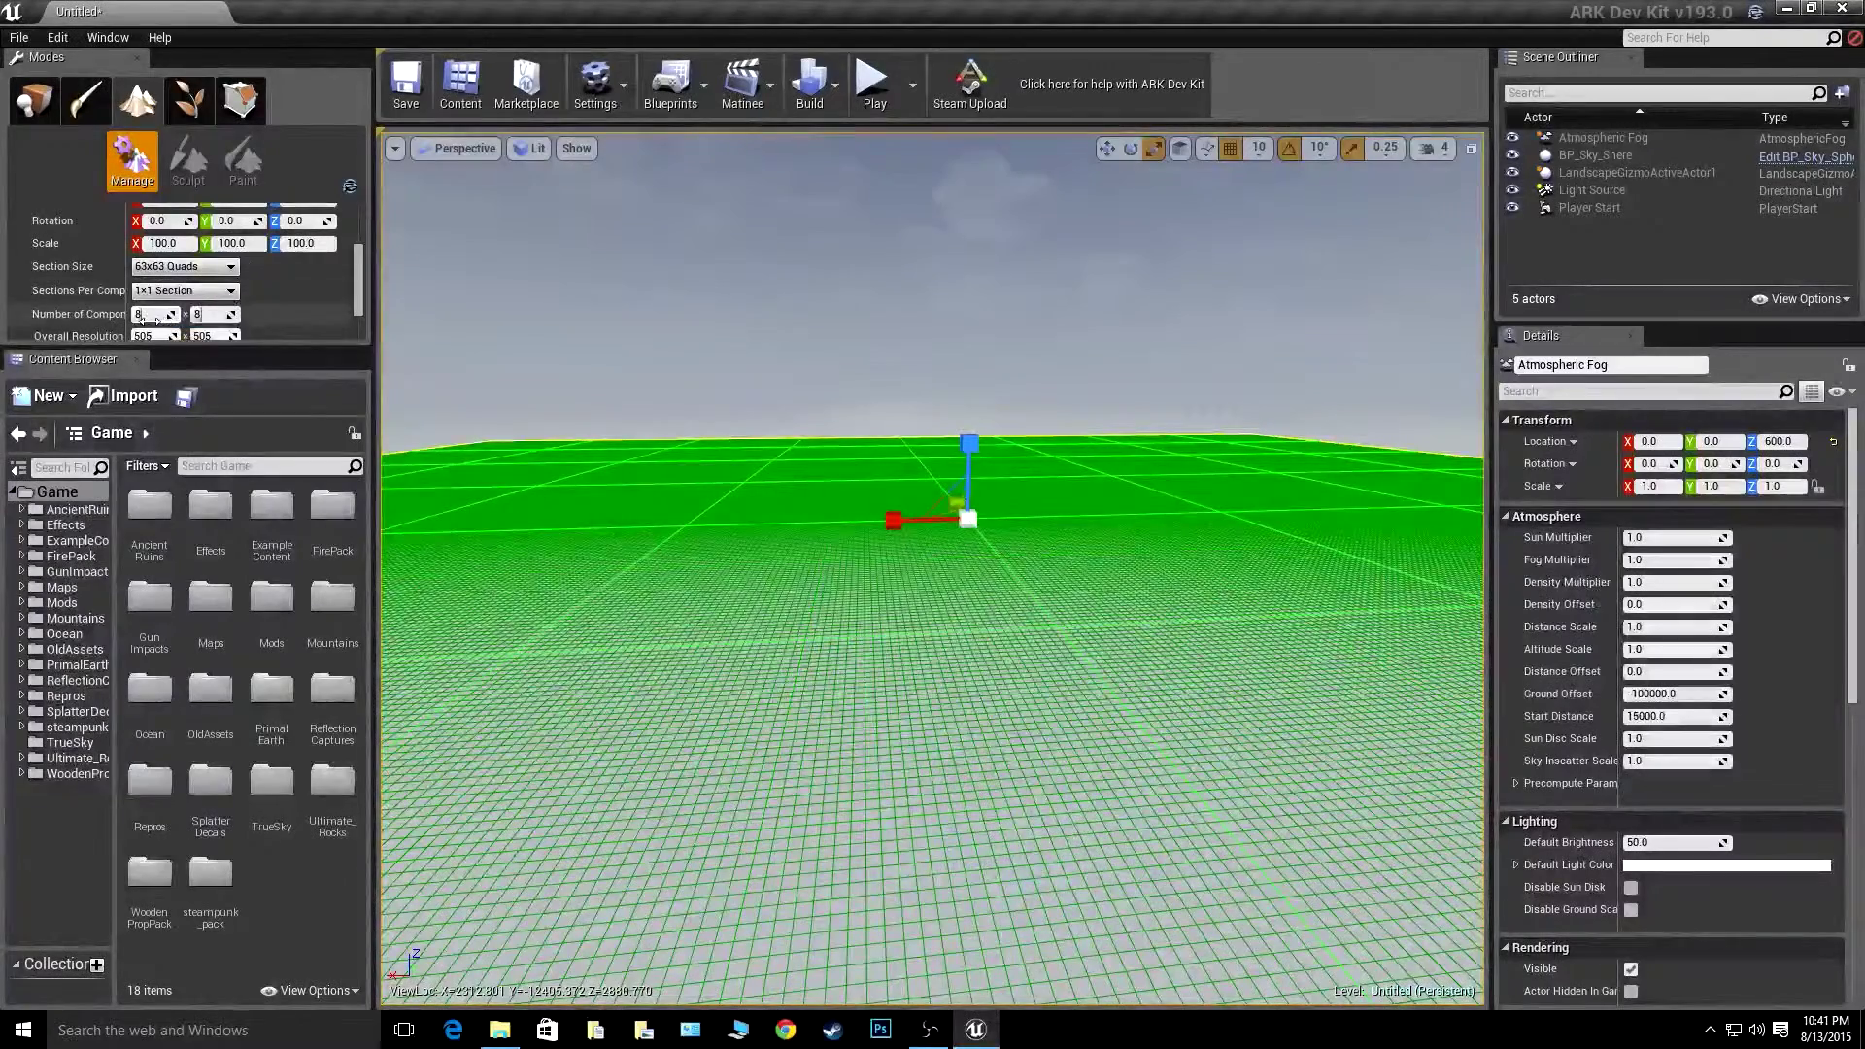
- Set the new landscape's scale to 200 in both X and Y
{"action": "scroll", "coordinate": [357, 318], "scroll_direction": "down", "scroll_amount": 2}
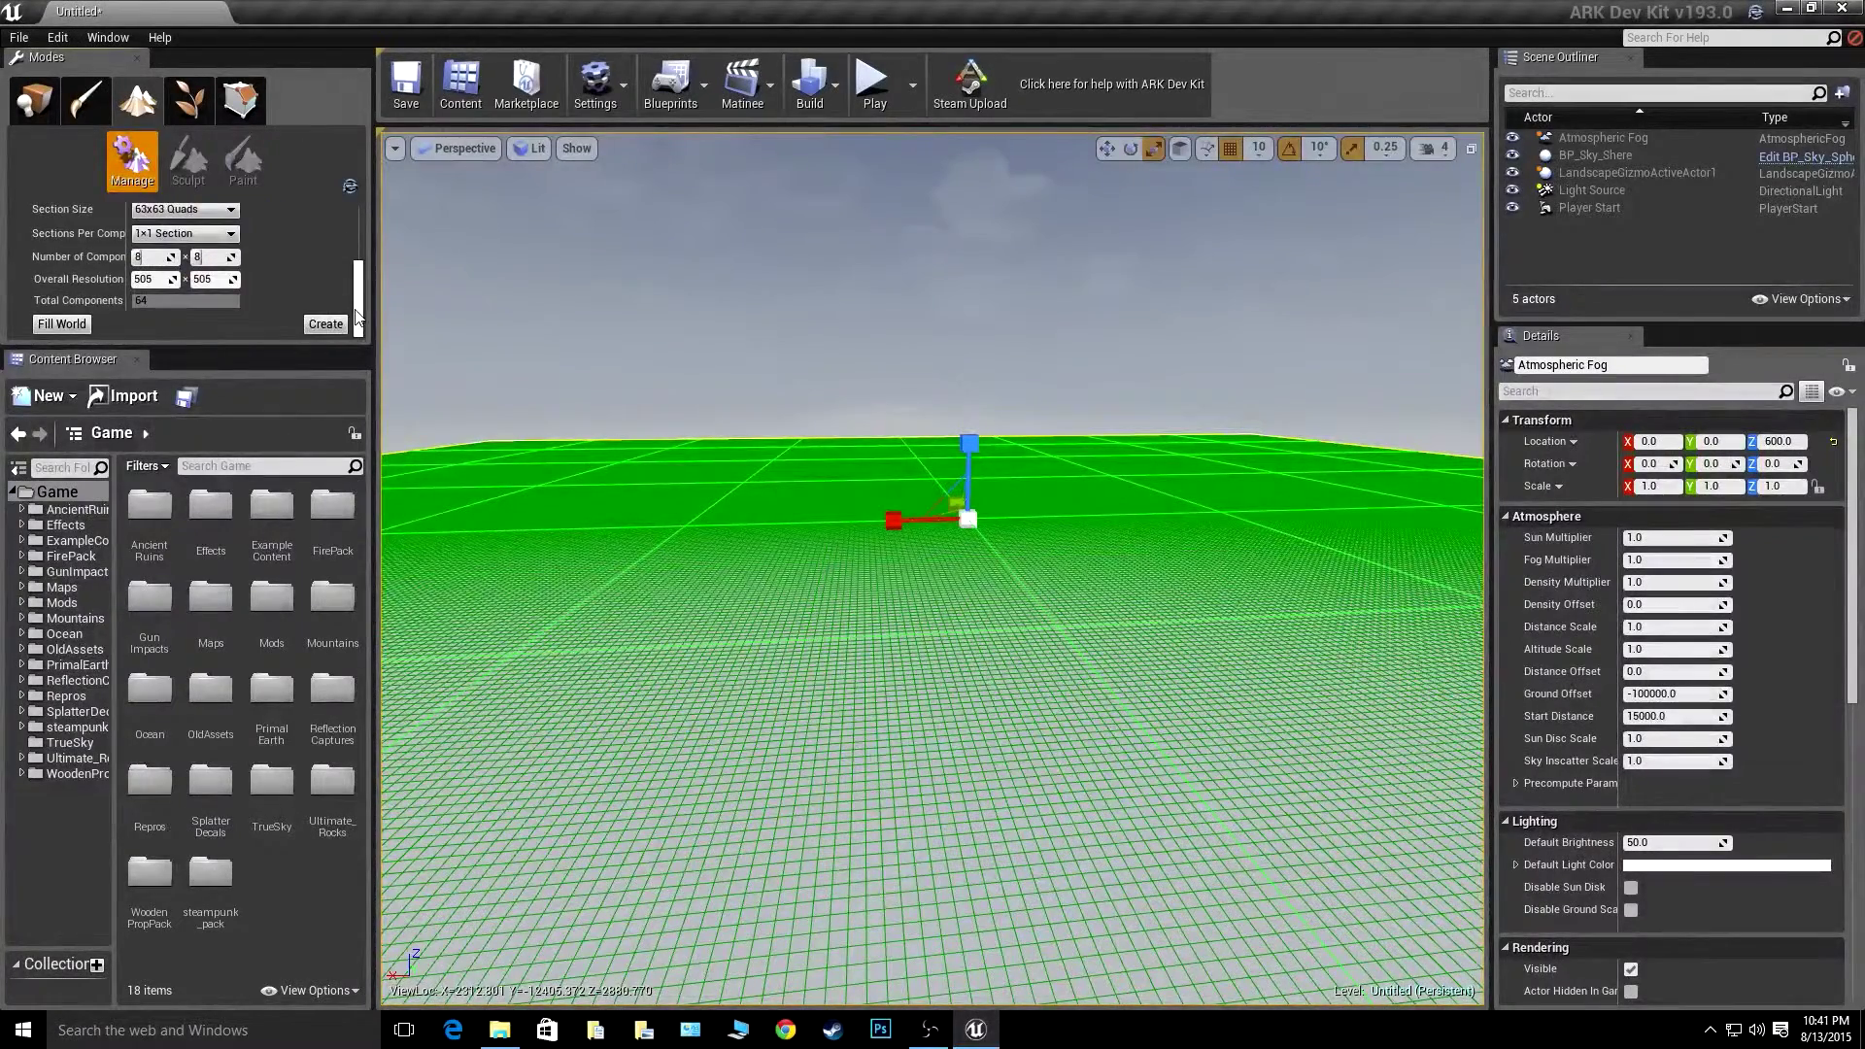
{"action": "scroll", "coordinate": [356, 317], "scroll_direction": "up", "scroll_amount": 3}
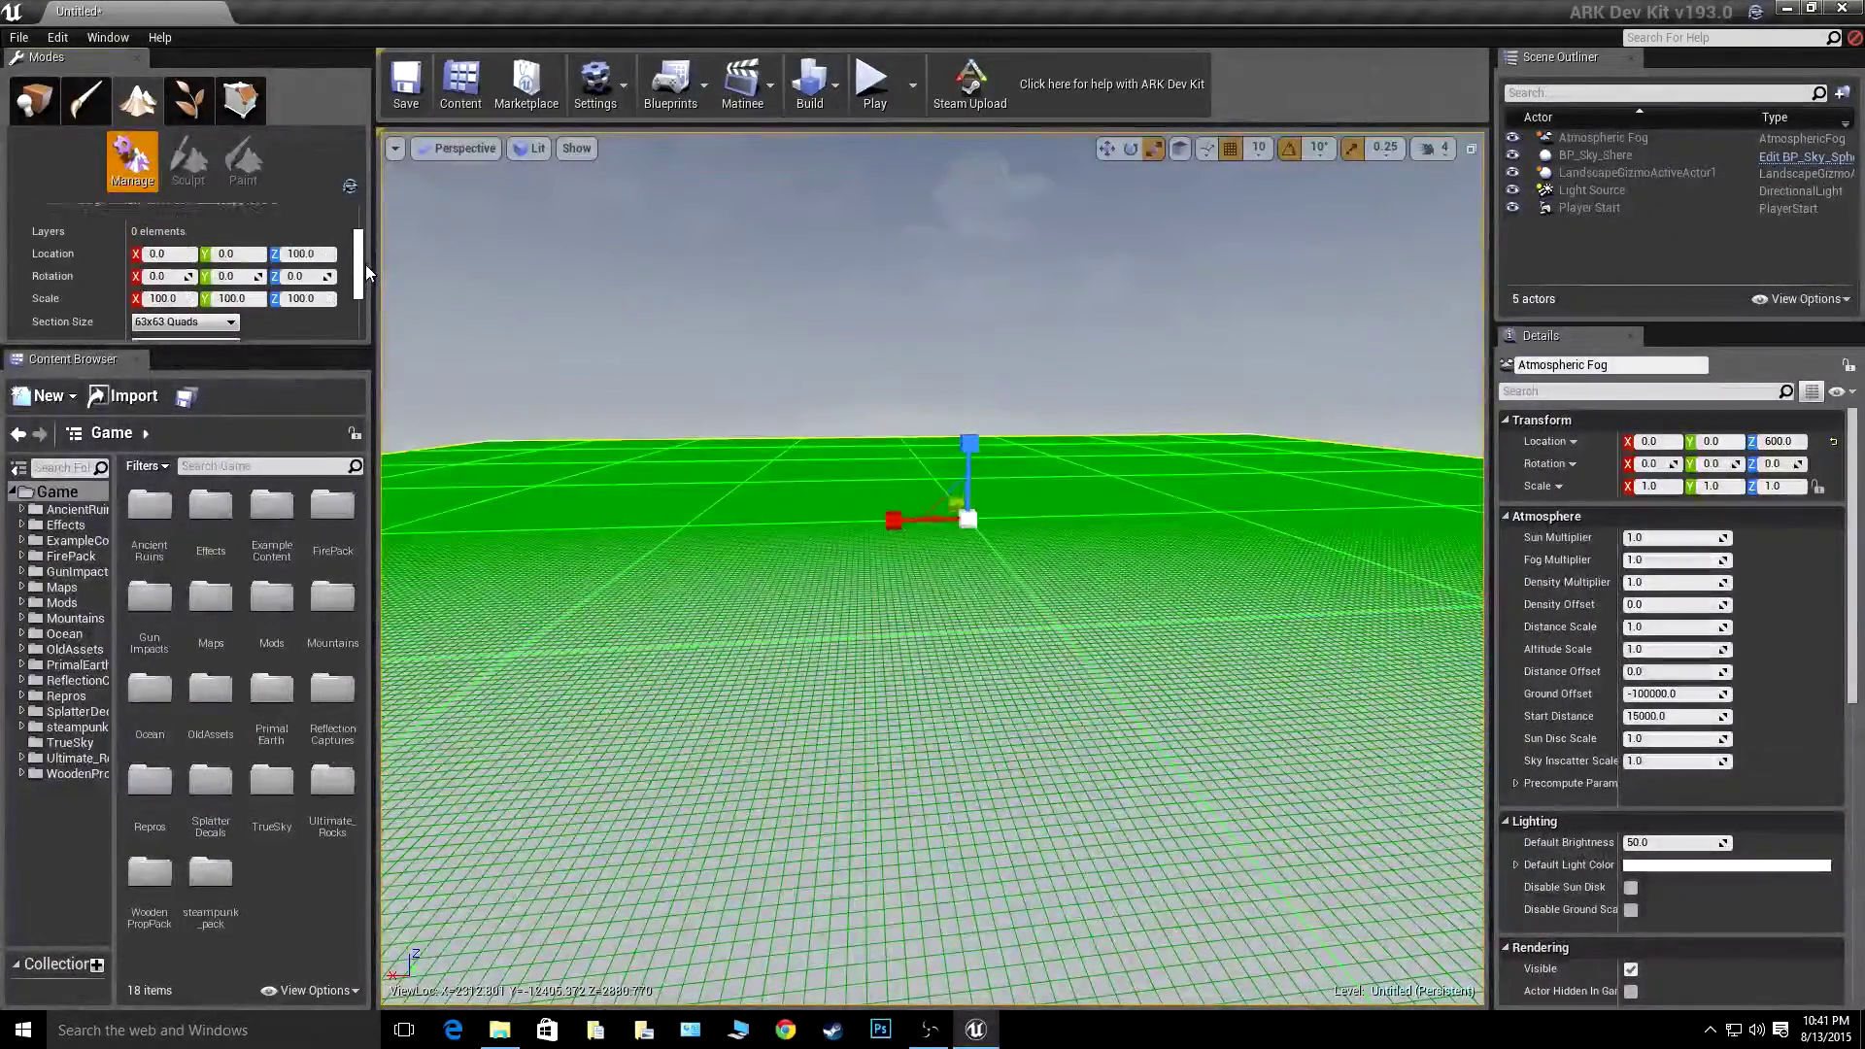
{"action": "scroll", "coordinate": [365, 264], "scroll_direction": "up", "scroll_amount": 1}
{"action": "mouse_move", "coordinate": [1012, 254]}
{"action": "right_mouse_down"}
{"action": "mouse_move", "coordinate": [957, 315]}
{"action": "mouse_move", "coordinate": [1054, 293]}
{"action": "mouse_move", "coordinate": [1005, 297]}
{"action": "mouse_move", "coordinate": [978, 254]}
{"action": "right_mouse_up"}
{"action": "left_click_drag", "start_coordinate": [869, 542], "coordinate": [791, 544]}
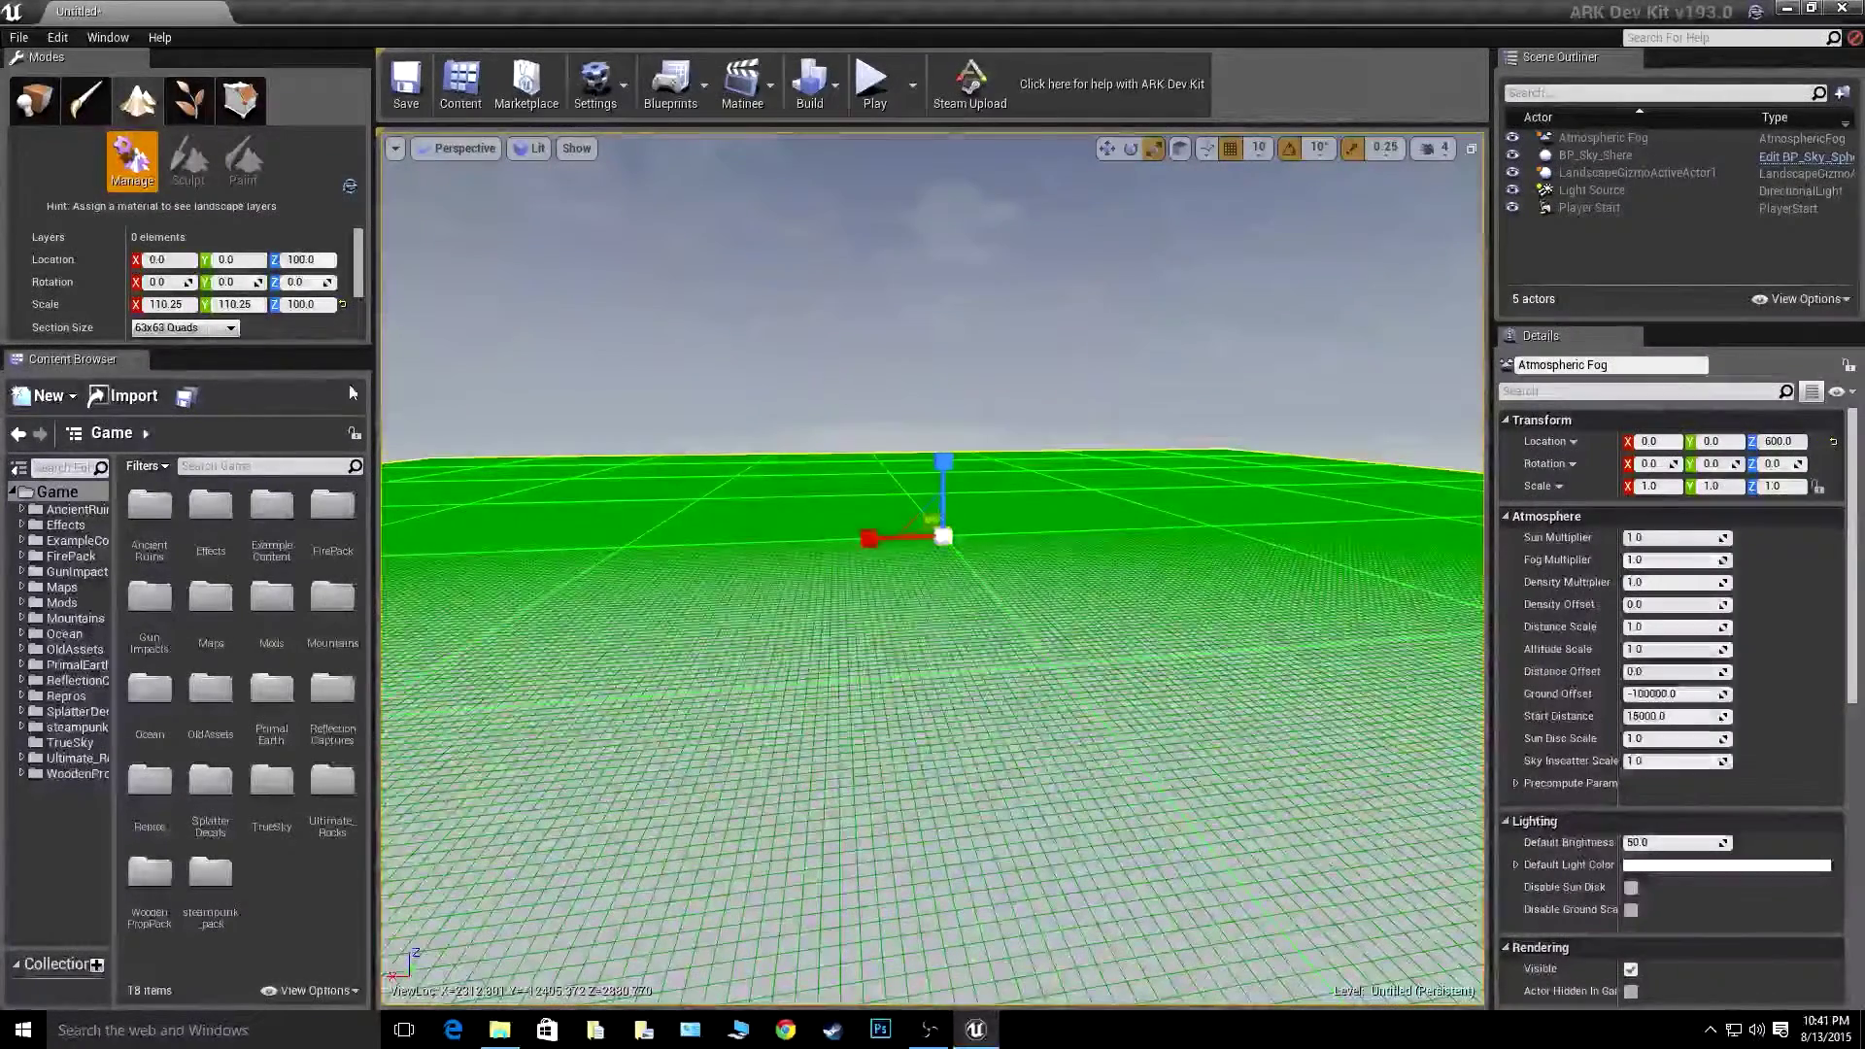
{"action": "left_click", "coordinate": [167, 304]}
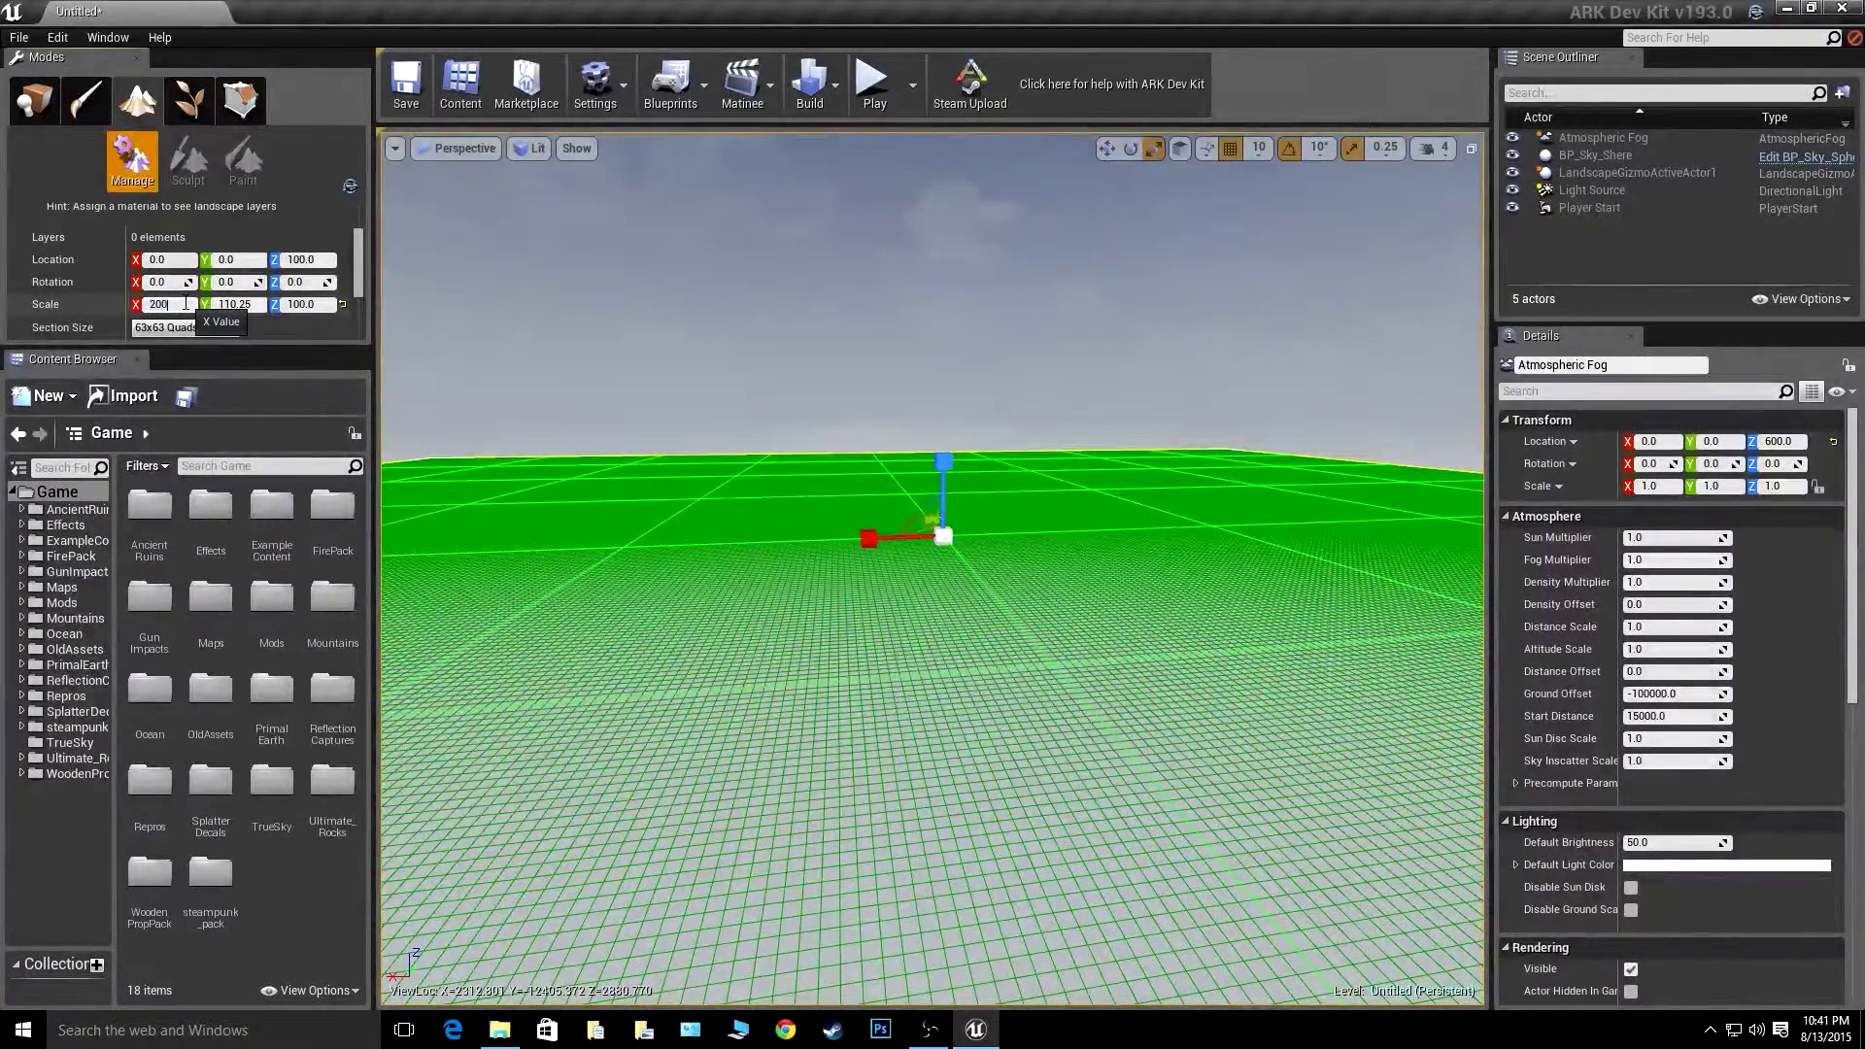
{"action": "key", "text": "Tab"}
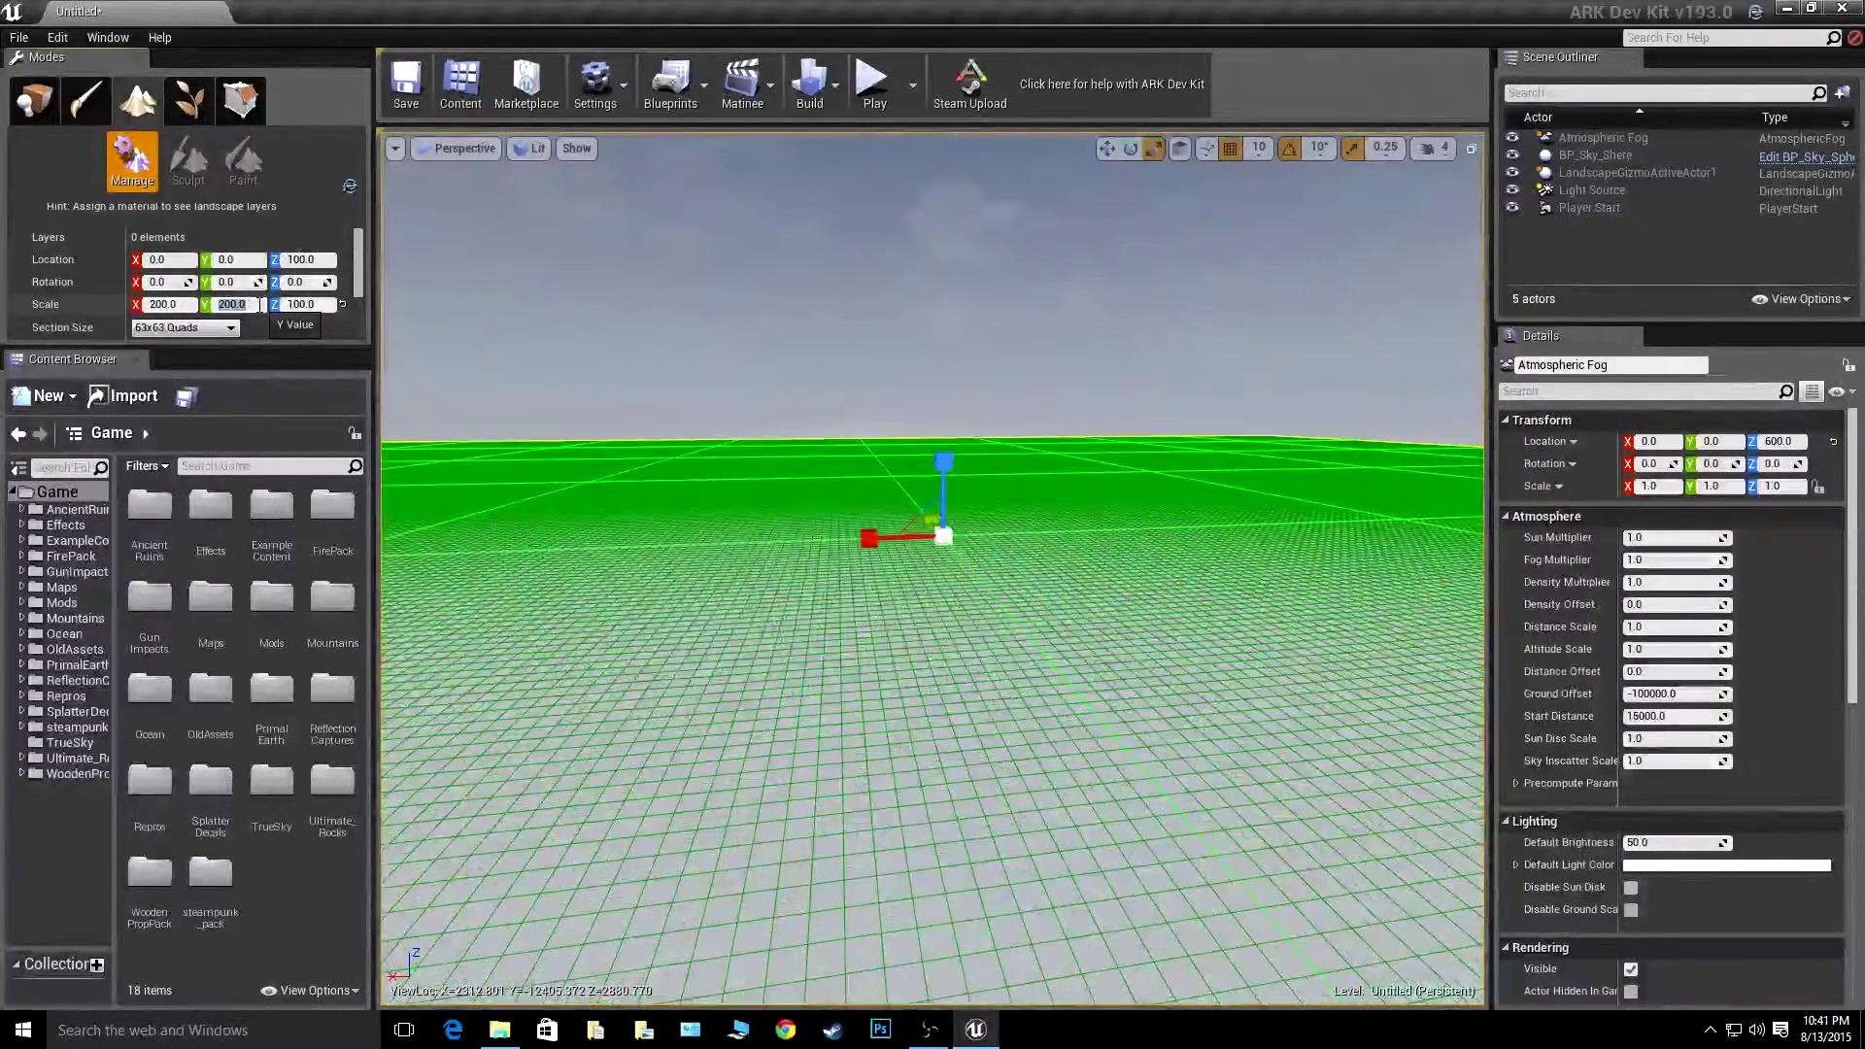
- Create the landscape from the configured settings
{"action": "left_click", "coordinate": [634, 268]}
{"action": "right_click_drag", "start_coordinate": [697, 322], "coordinate": [771, 289]}
{"action": "key", "text": "s"}
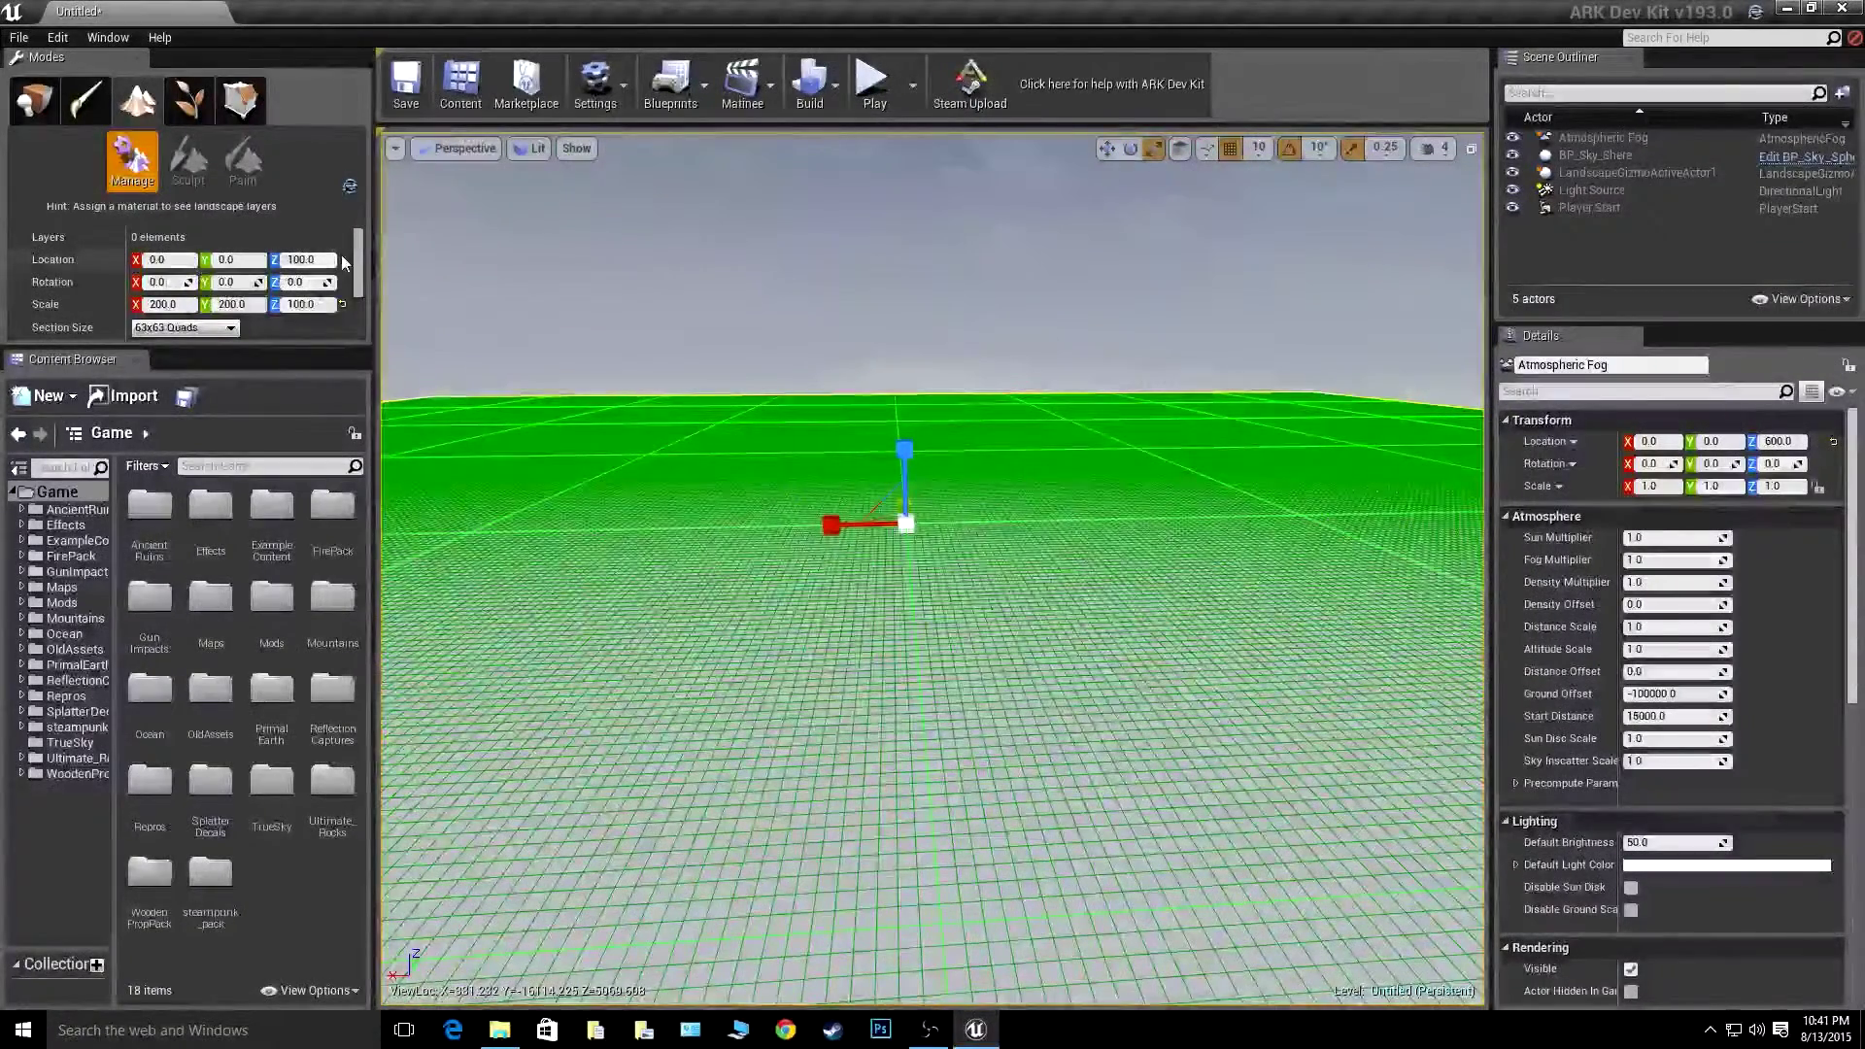
{"action": "left_click_drag", "start_coordinate": [355, 248], "coordinate": [361, 316]}
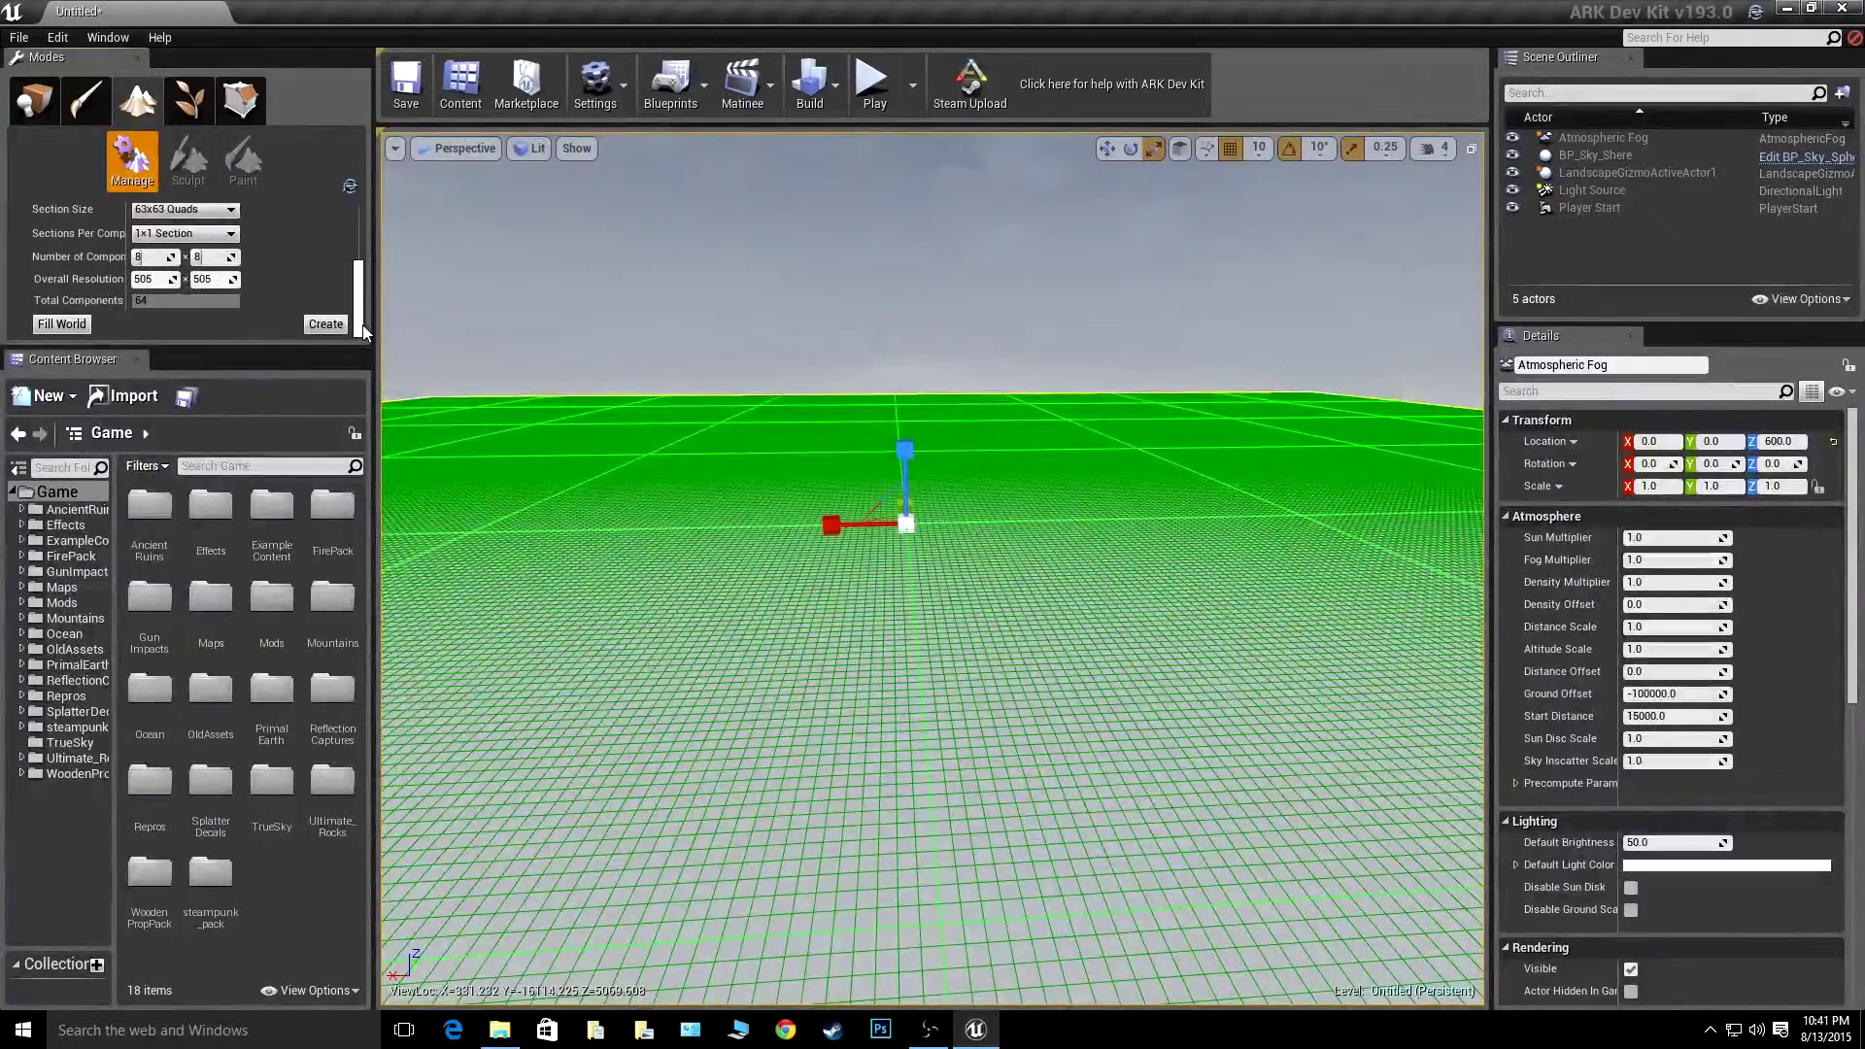
{"action": "left_click", "coordinate": [335, 324]}
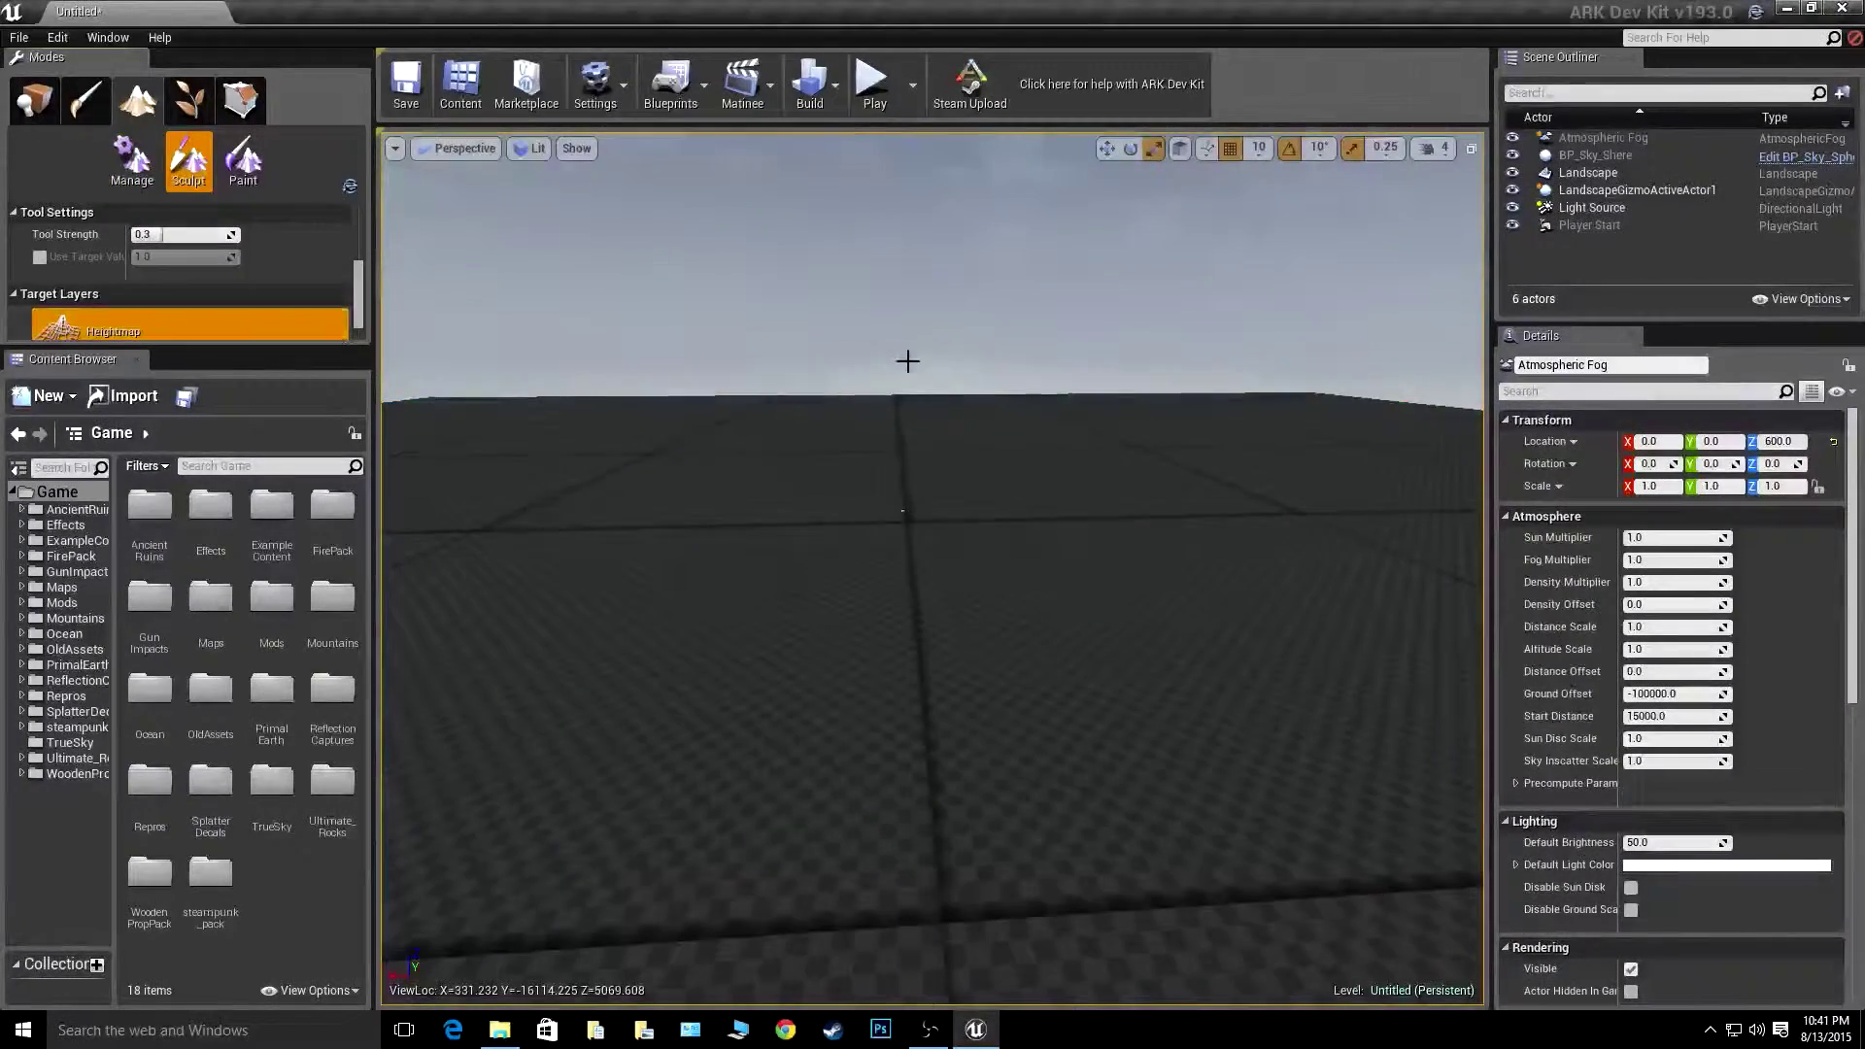
{"action": "right_click_drag", "start_coordinate": [907, 362], "coordinate": [937, 388]}
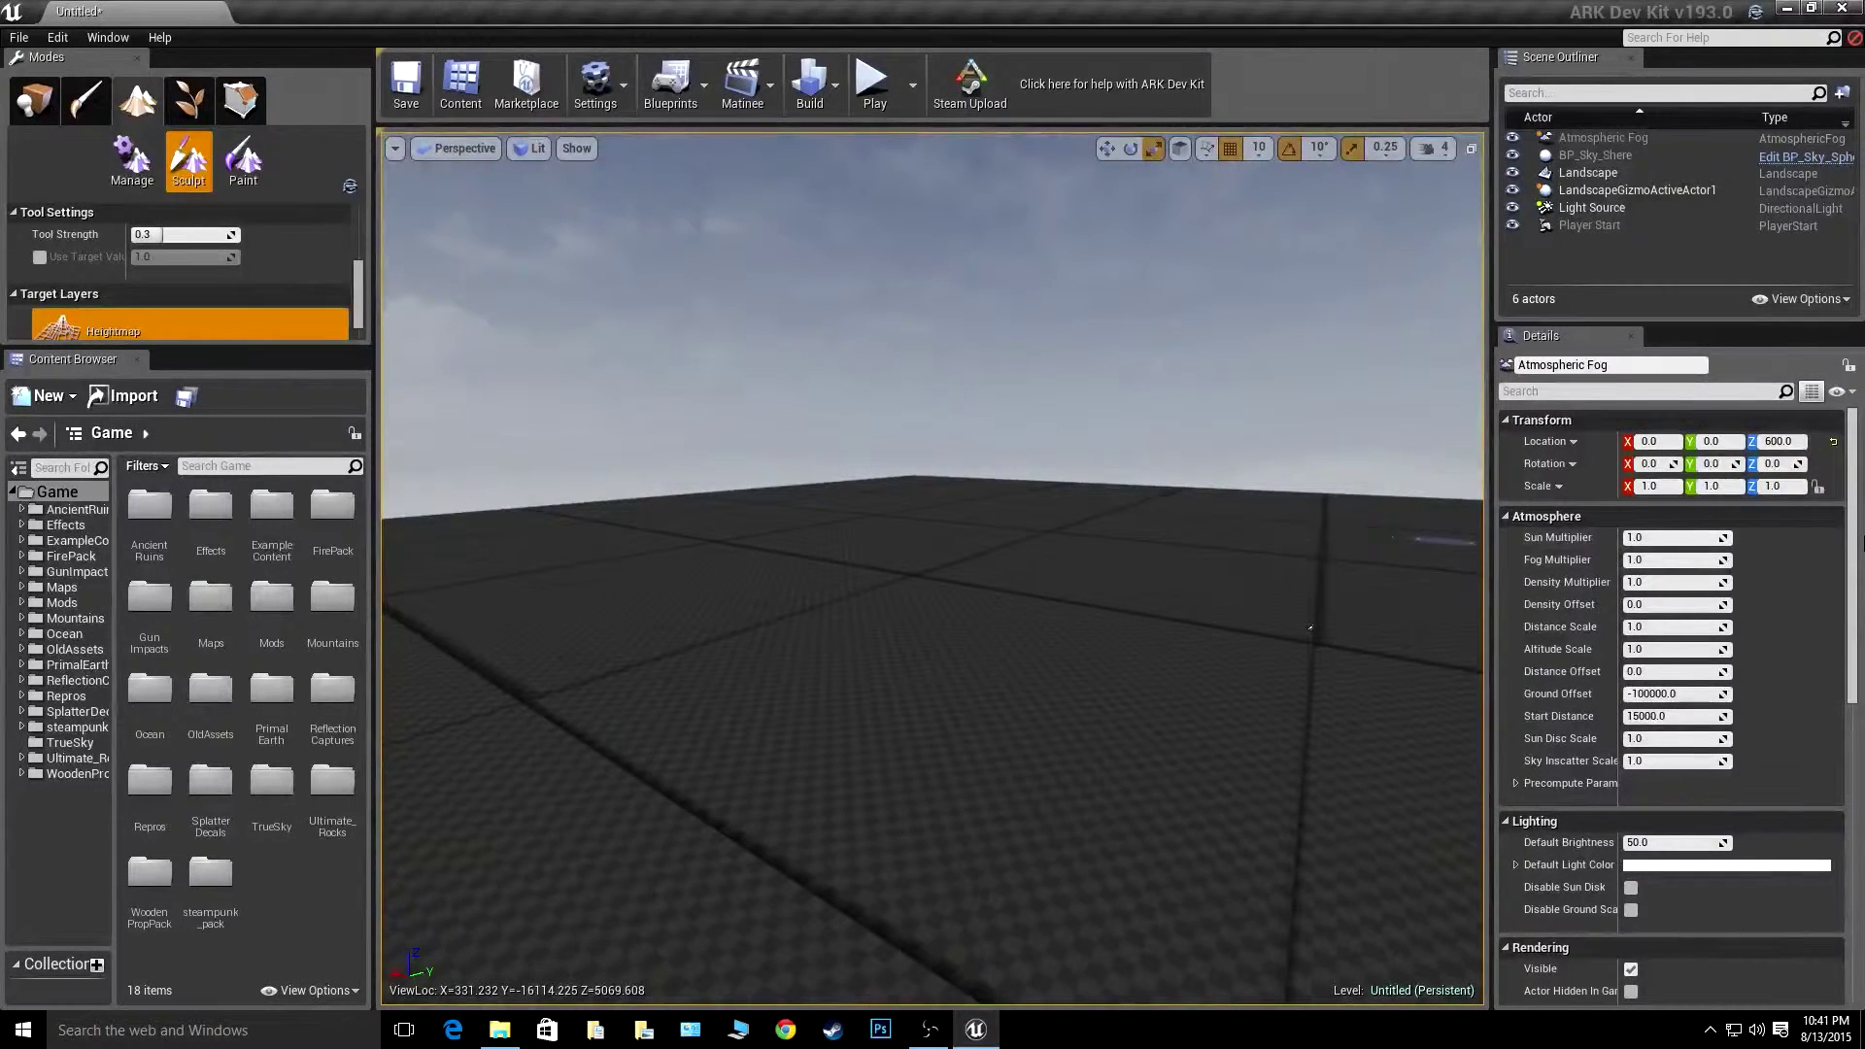
- Select the Landscape actor and switch from landscape editing back to actor placement mode
{"action": "left_click", "coordinate": [1624, 178]}
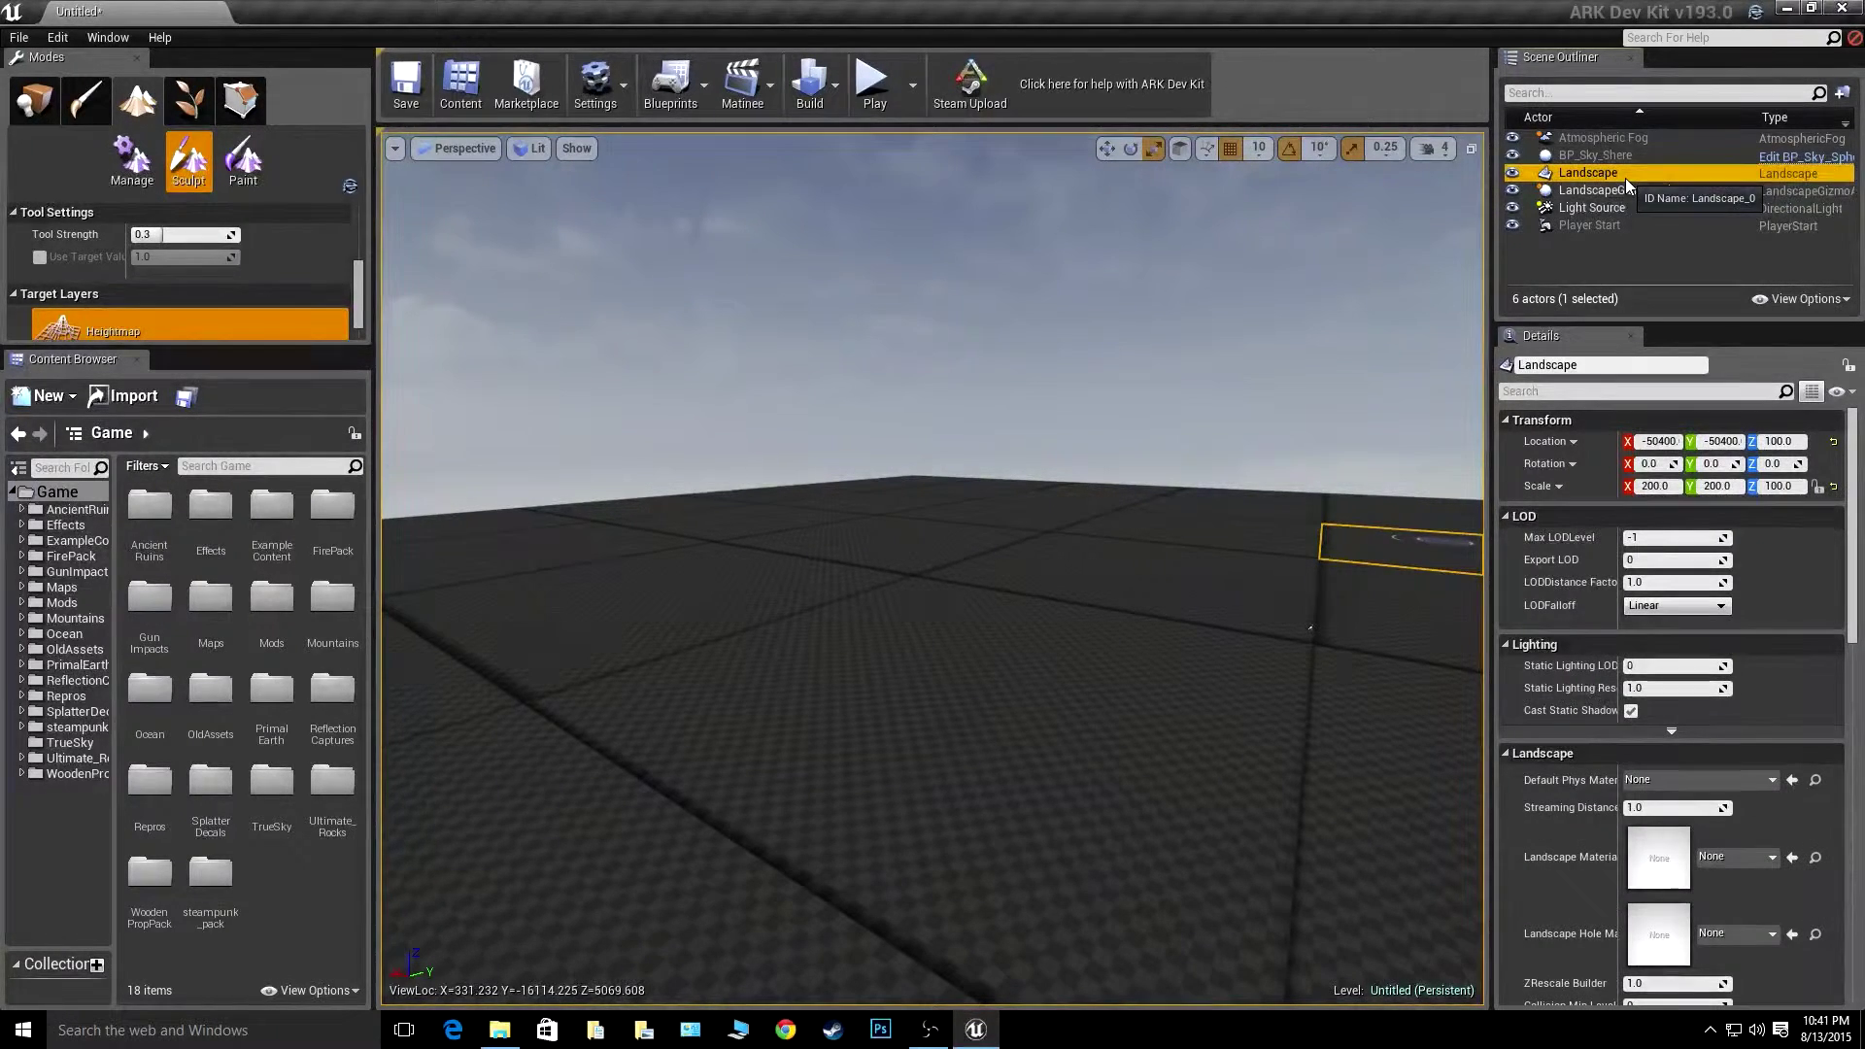
{"action": "left_click", "coordinate": [136, 179]}
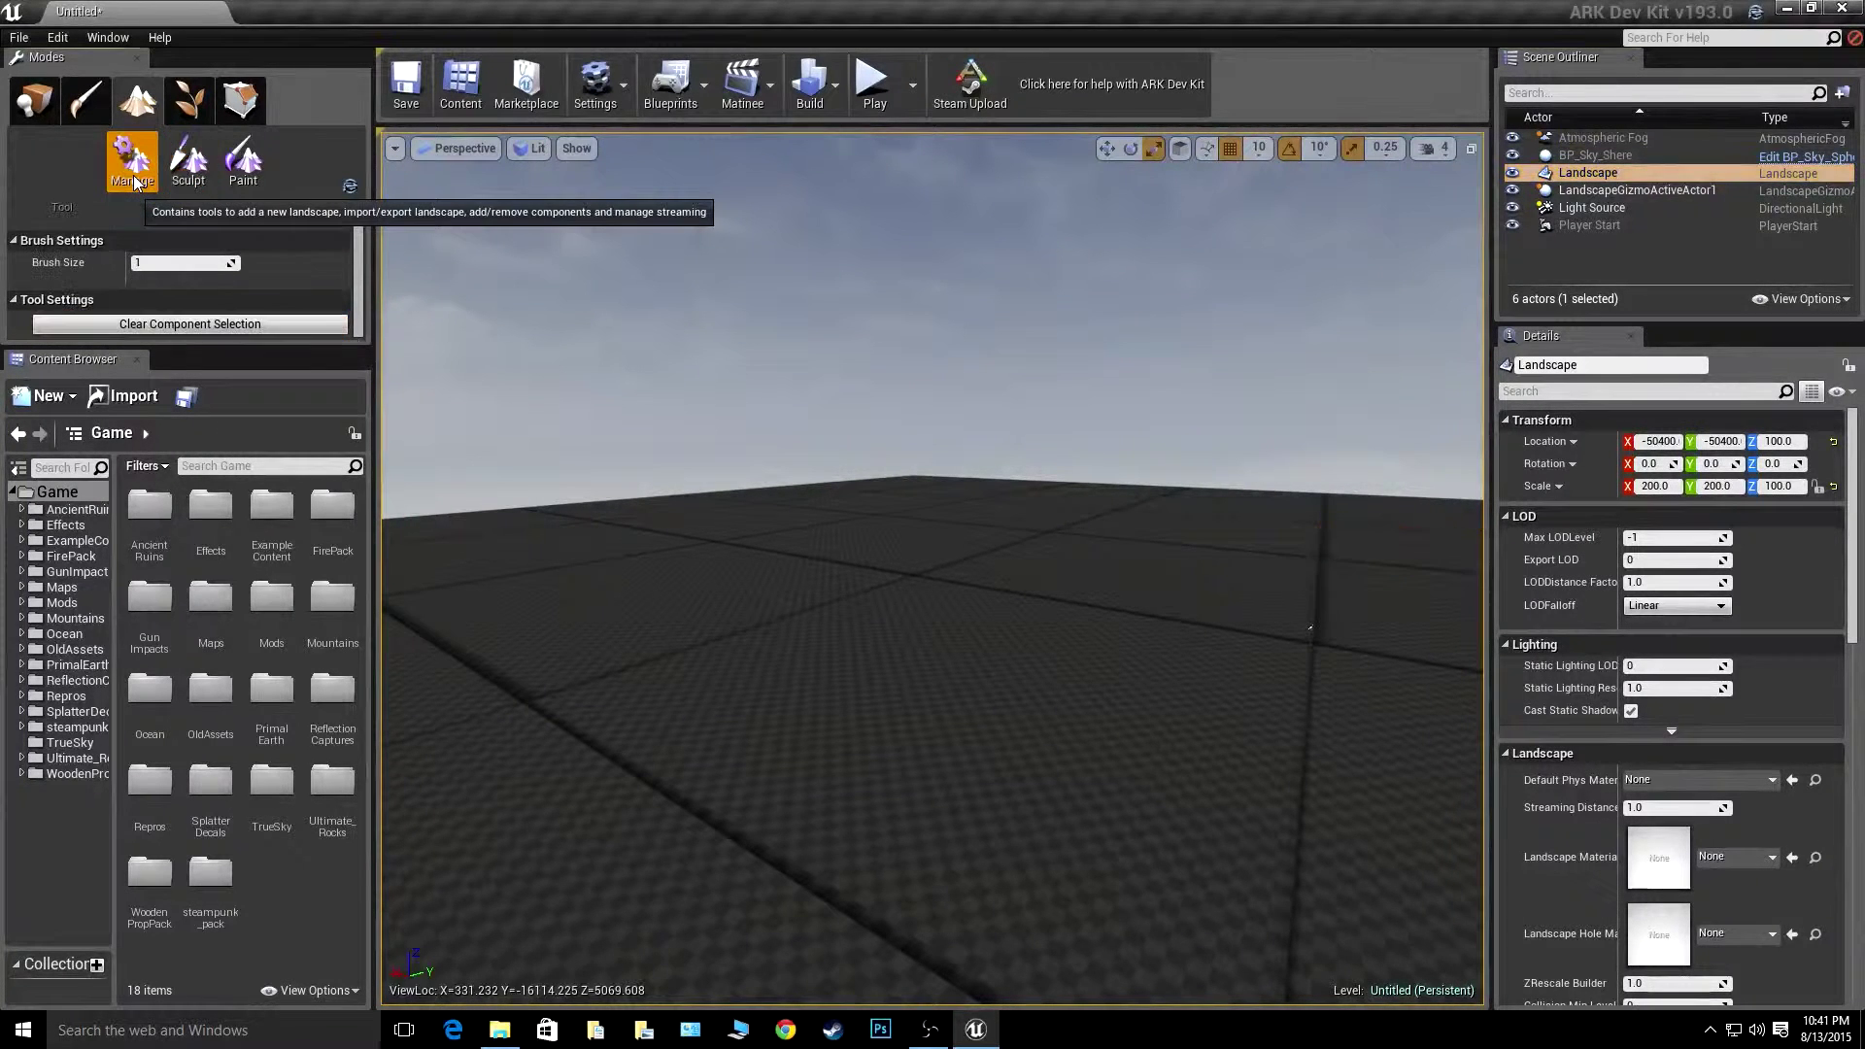
{"action": "left_click", "coordinate": [35, 99]}
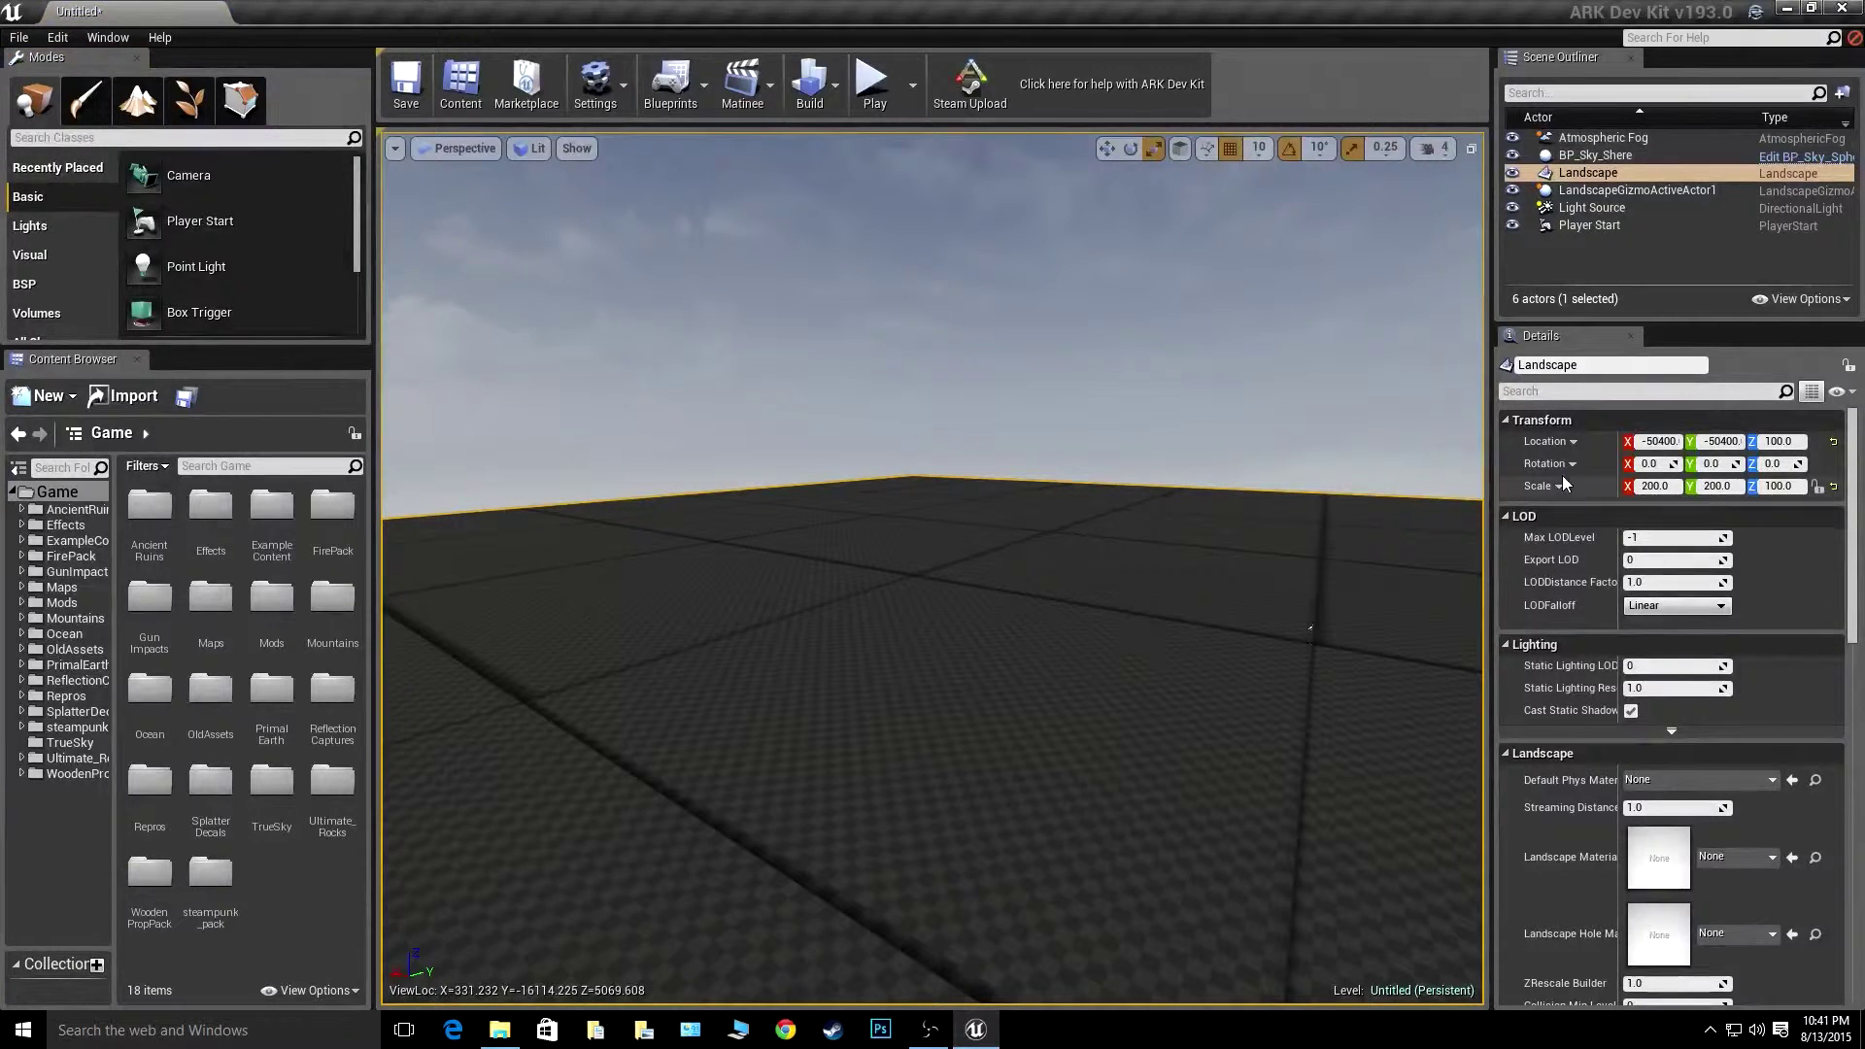
{"action": "scroll", "coordinate": [1858, 491], "scroll_direction": "down", "scroll_amount": 2}
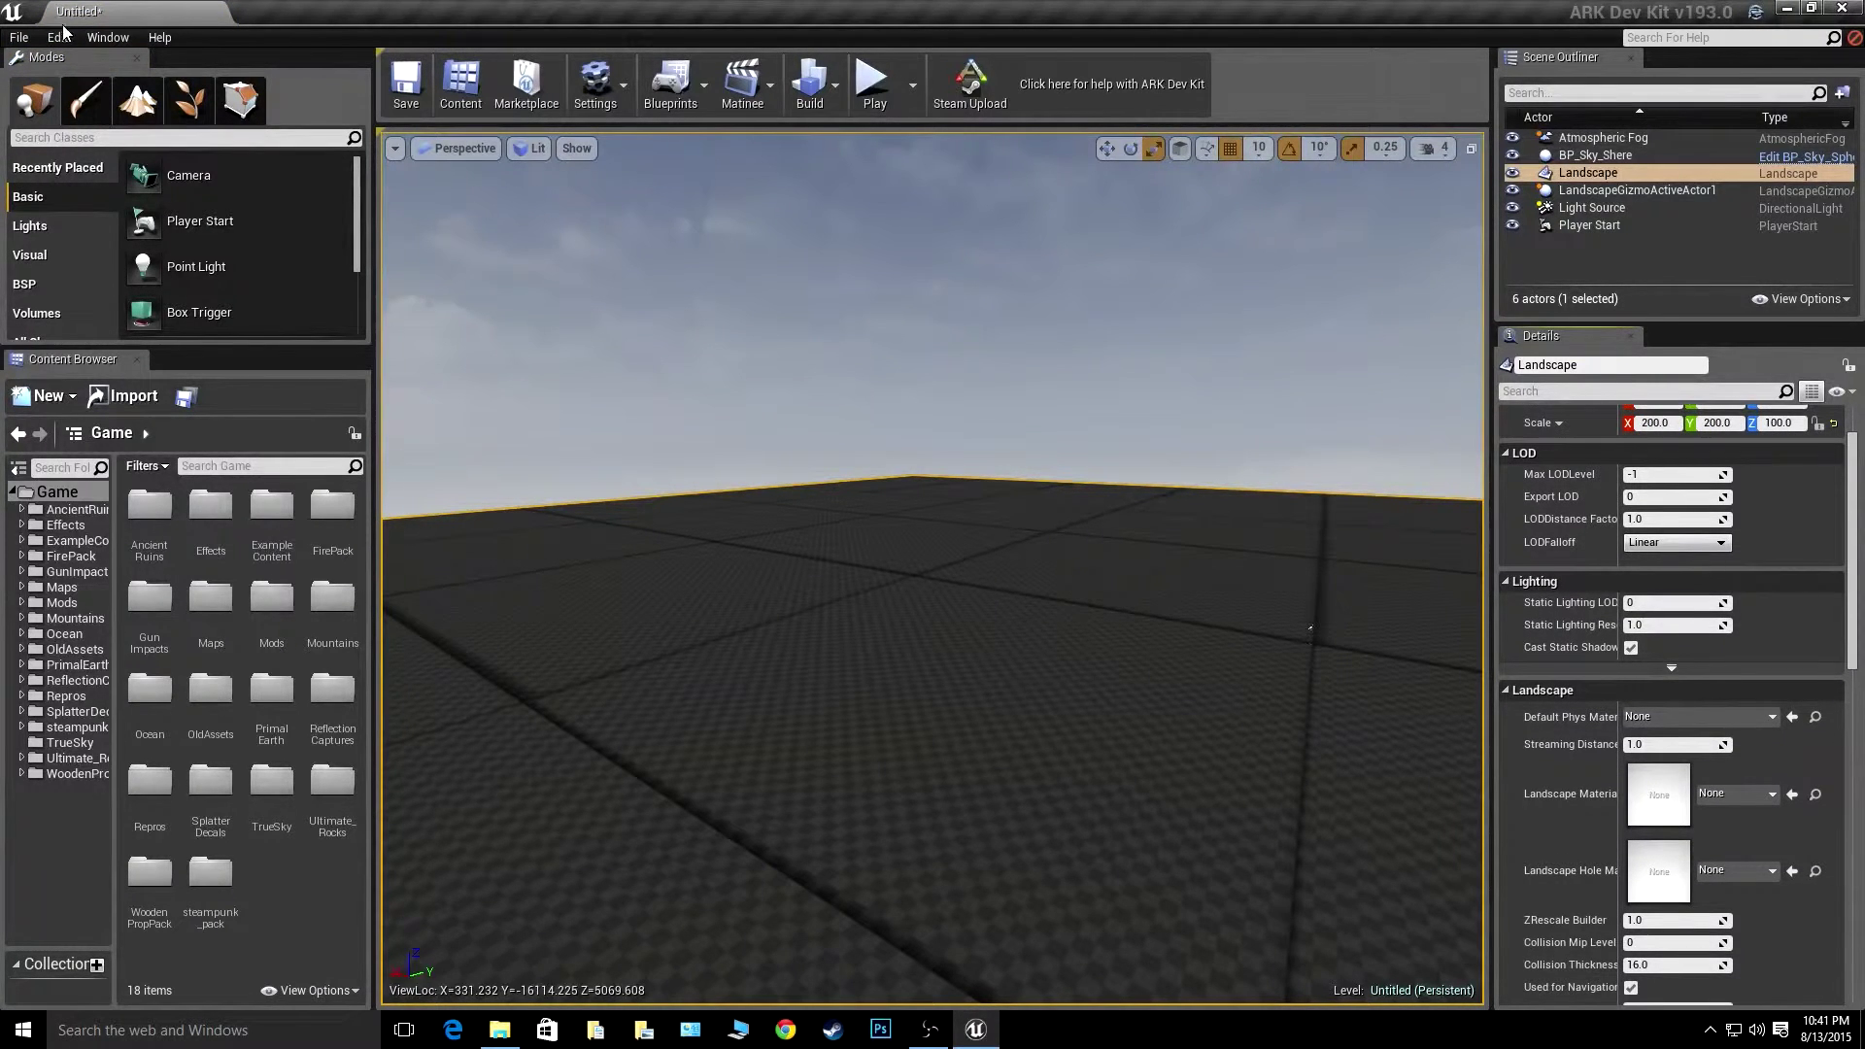
{"action": "left_click", "coordinate": [146, 107]}
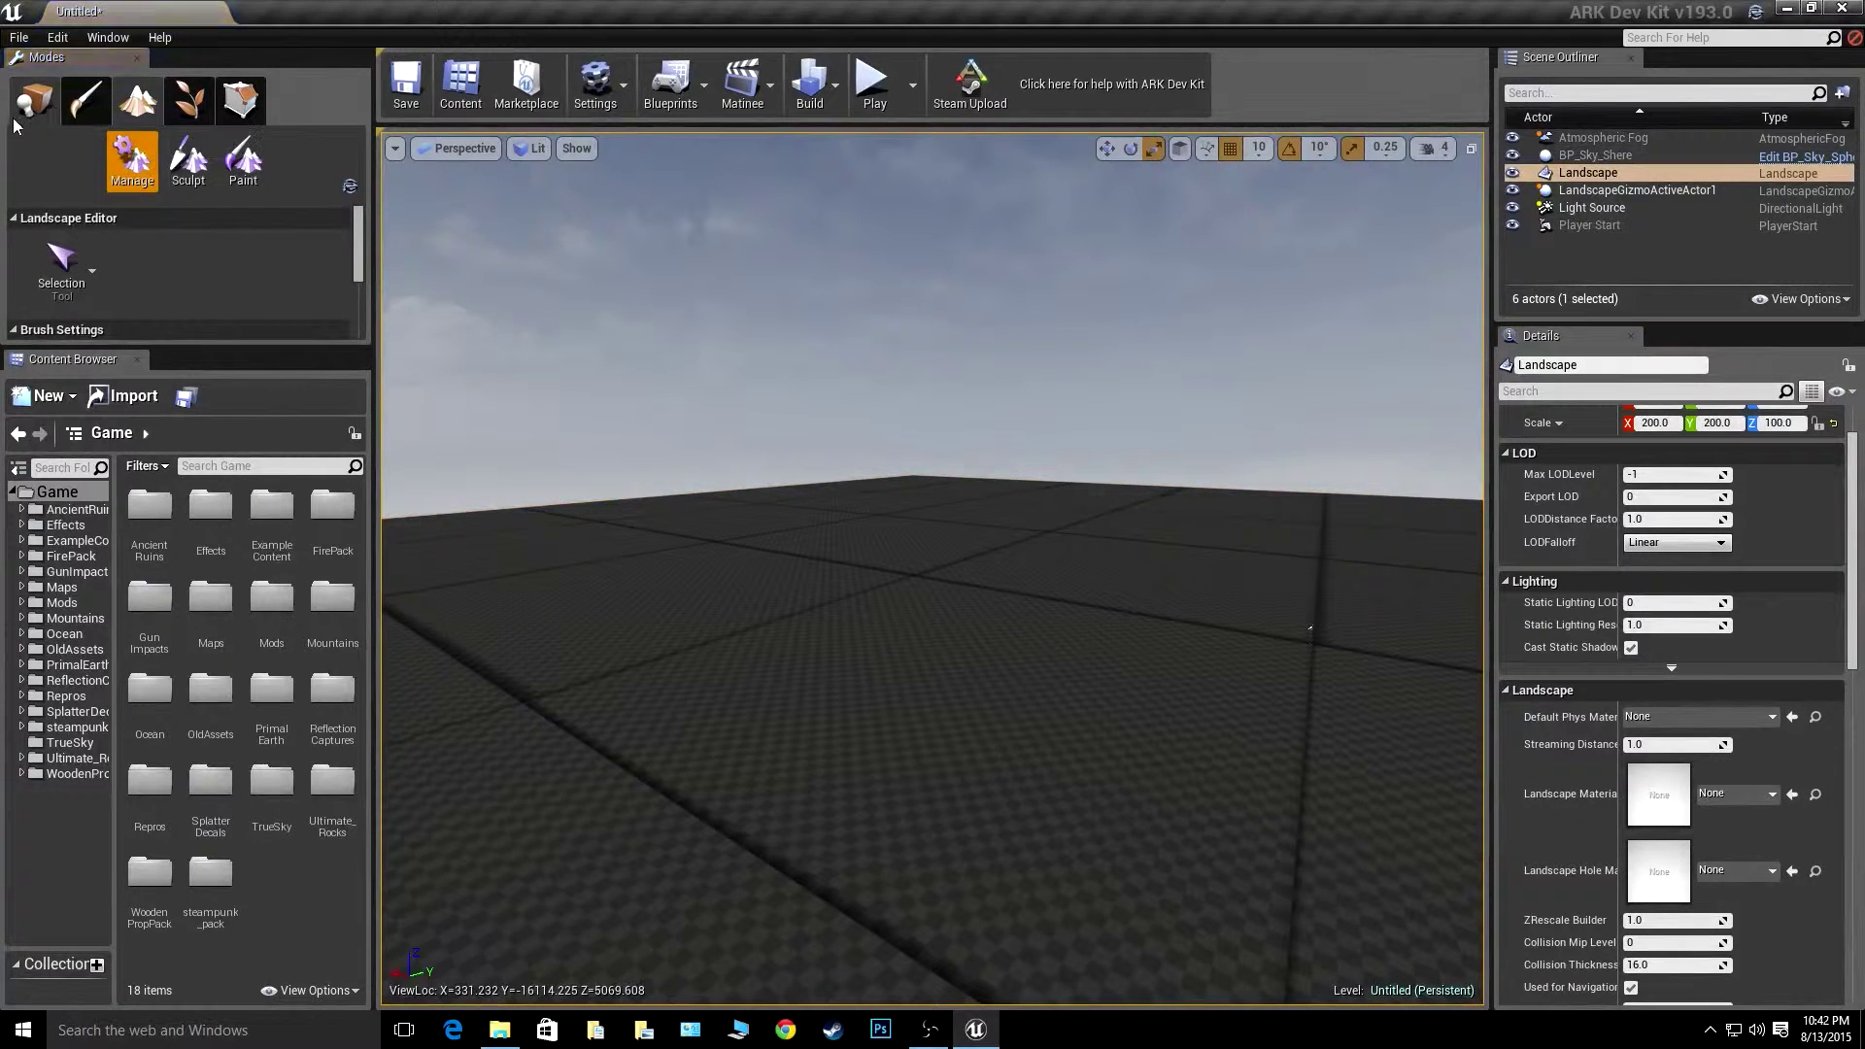
{"action": "left_click", "coordinate": [39, 109]}
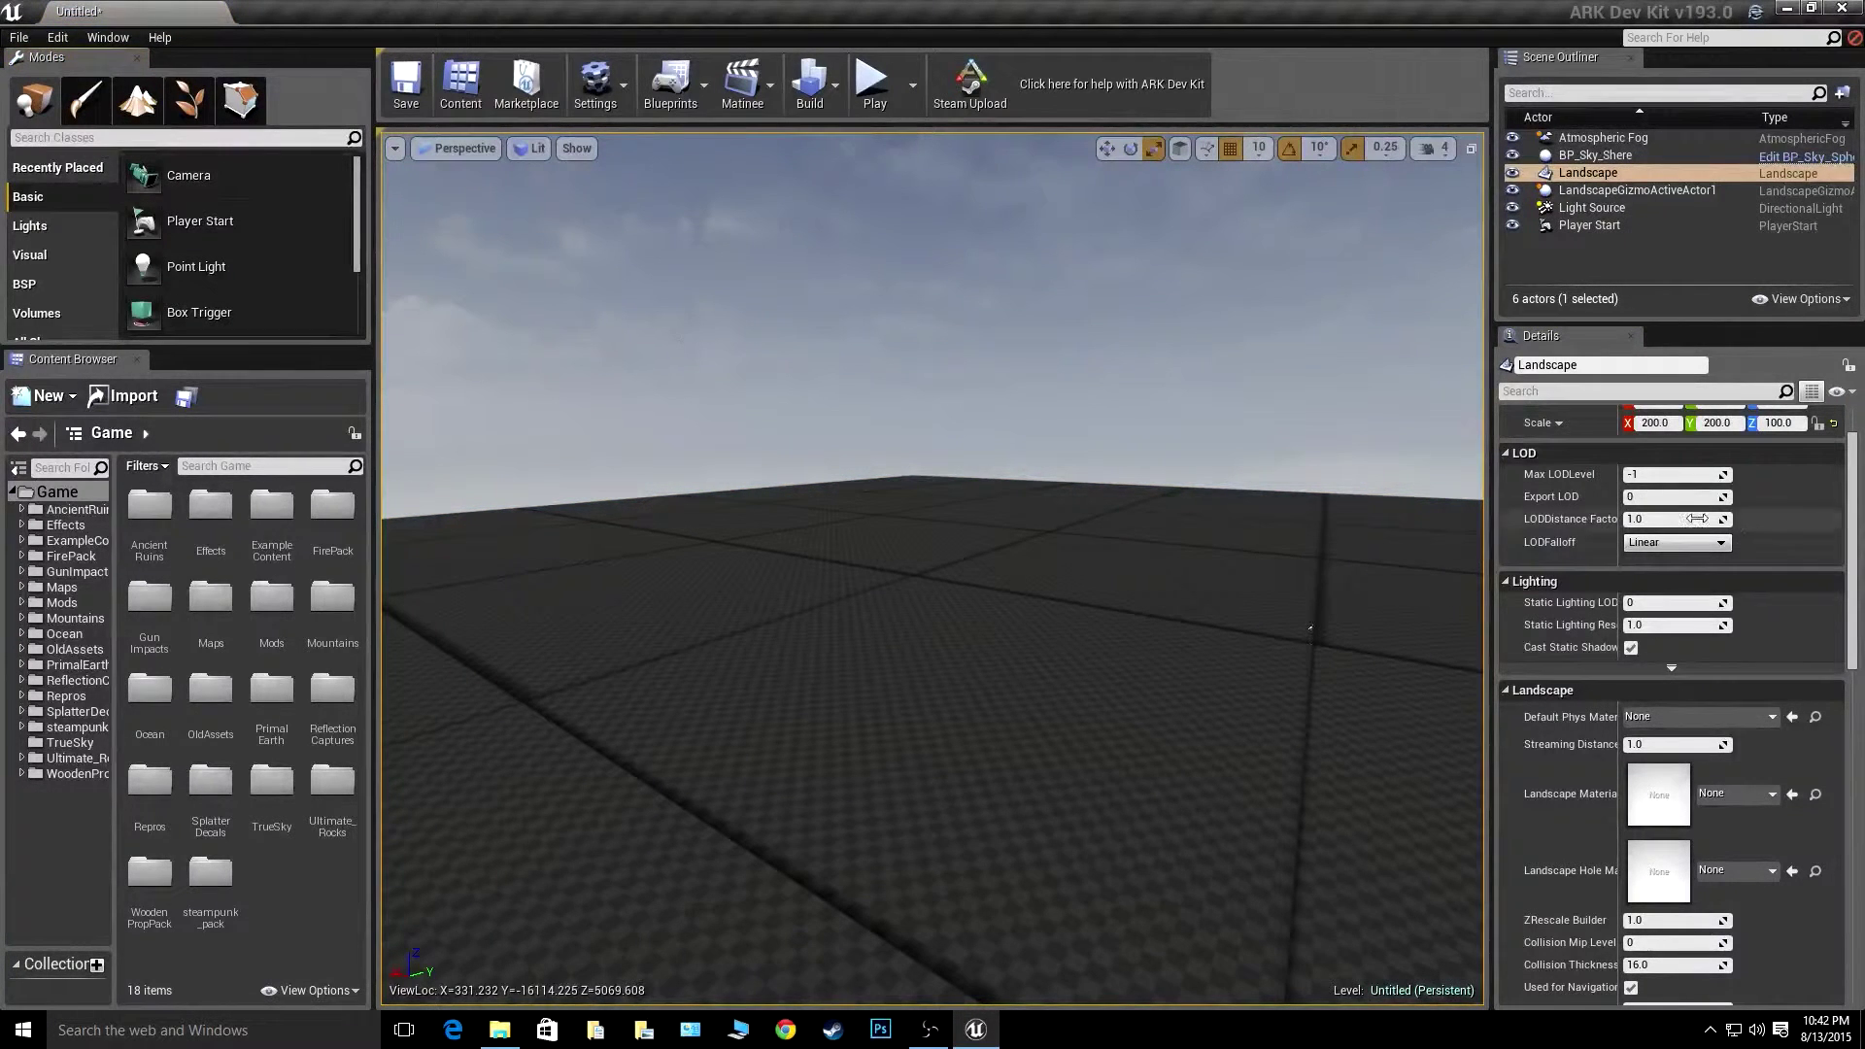
- Search the material assets for "grass" and assign Grass01_MatInst as the landscape's Landscape Material
{"action": "left_click", "coordinate": [1081, 649]}
{"action": "right_click_drag", "start_coordinate": [872, 560], "coordinate": [1107, 806]}
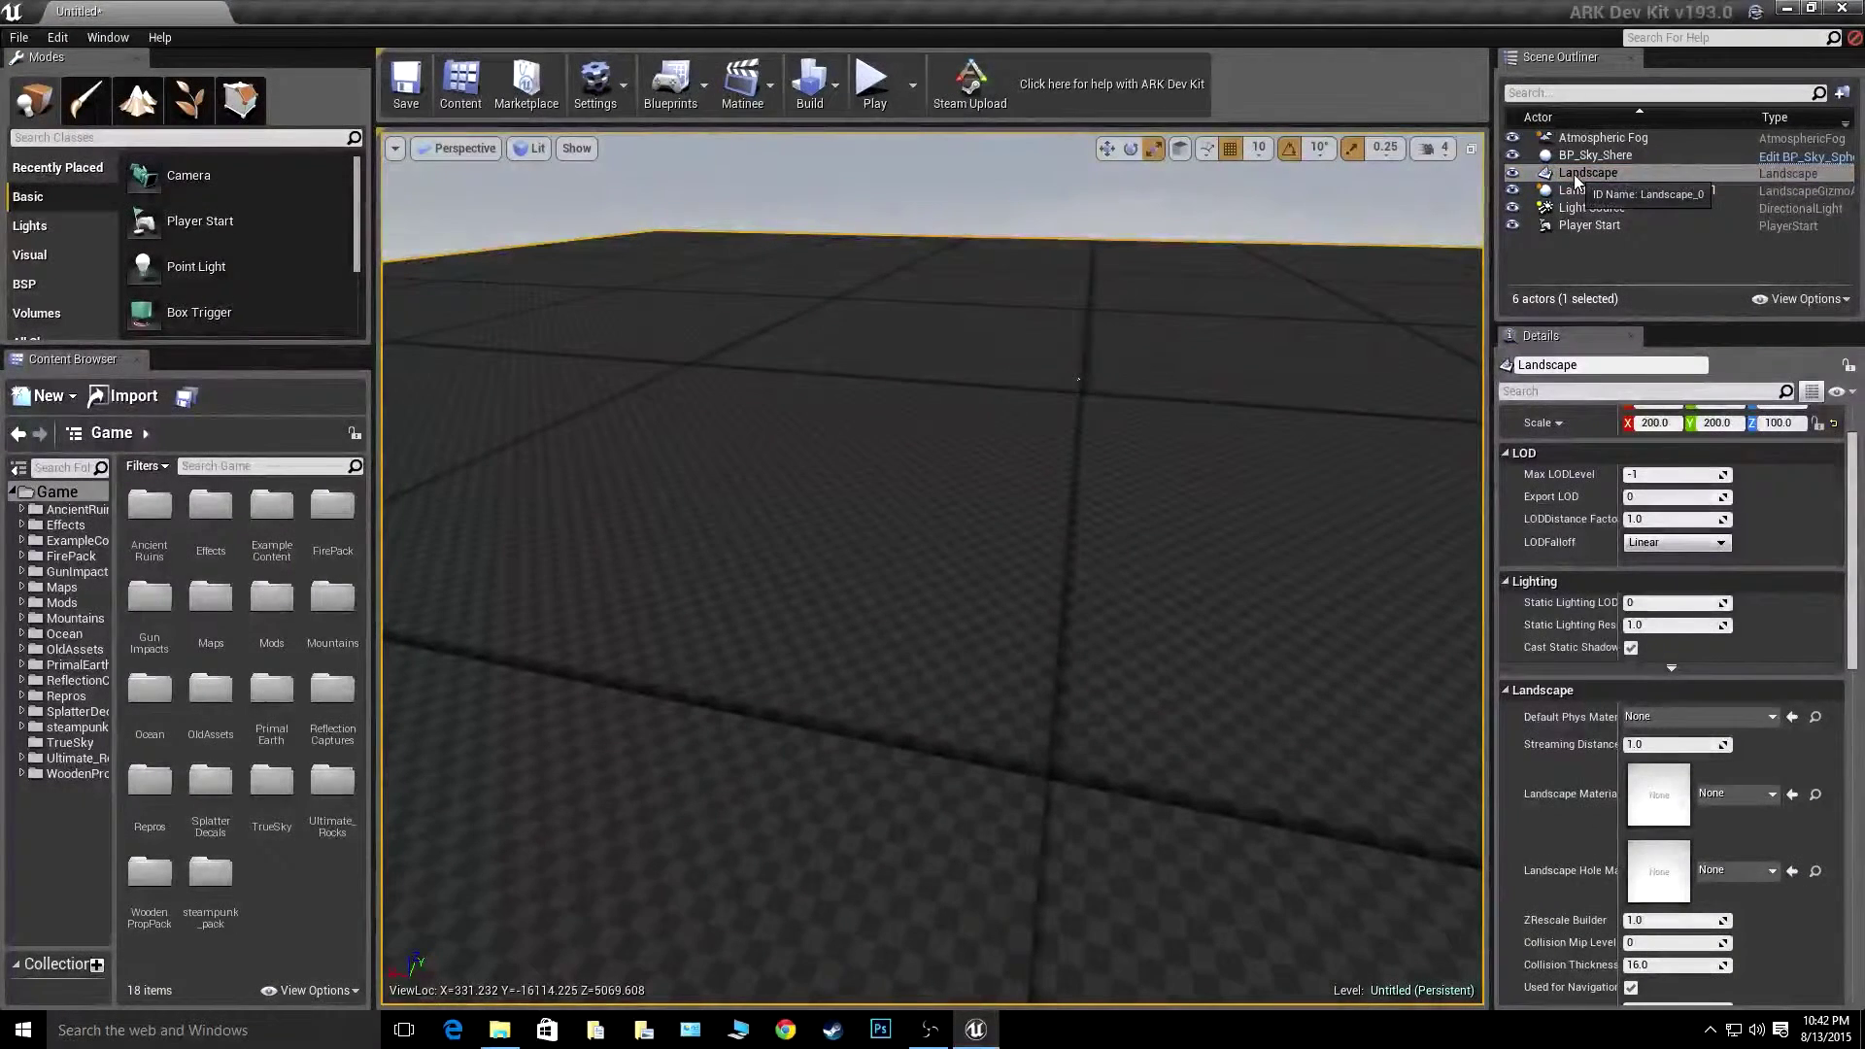
{"action": "scroll", "coordinate": [1837, 612], "scroll_direction": "down", "scroll_amount": 3}
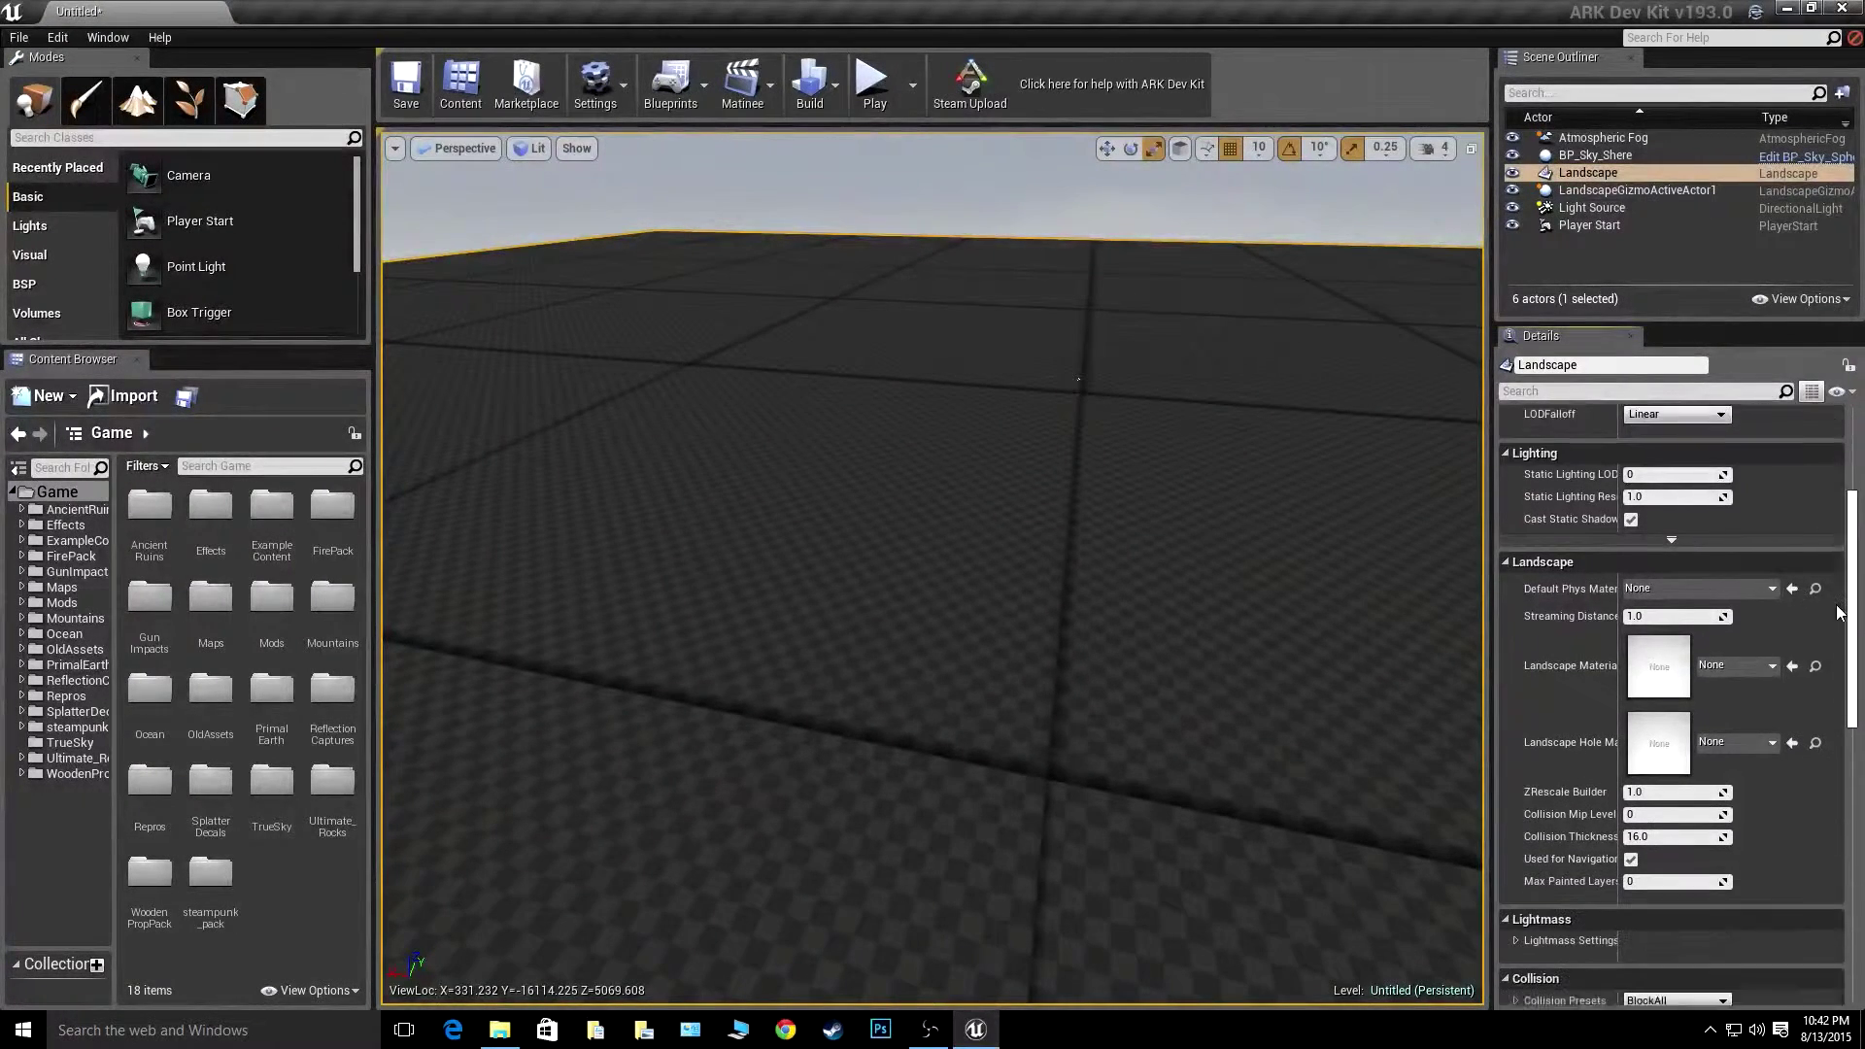
{"action": "scroll", "coordinate": [1837, 611], "scroll_direction": "down", "scroll_amount": 1}
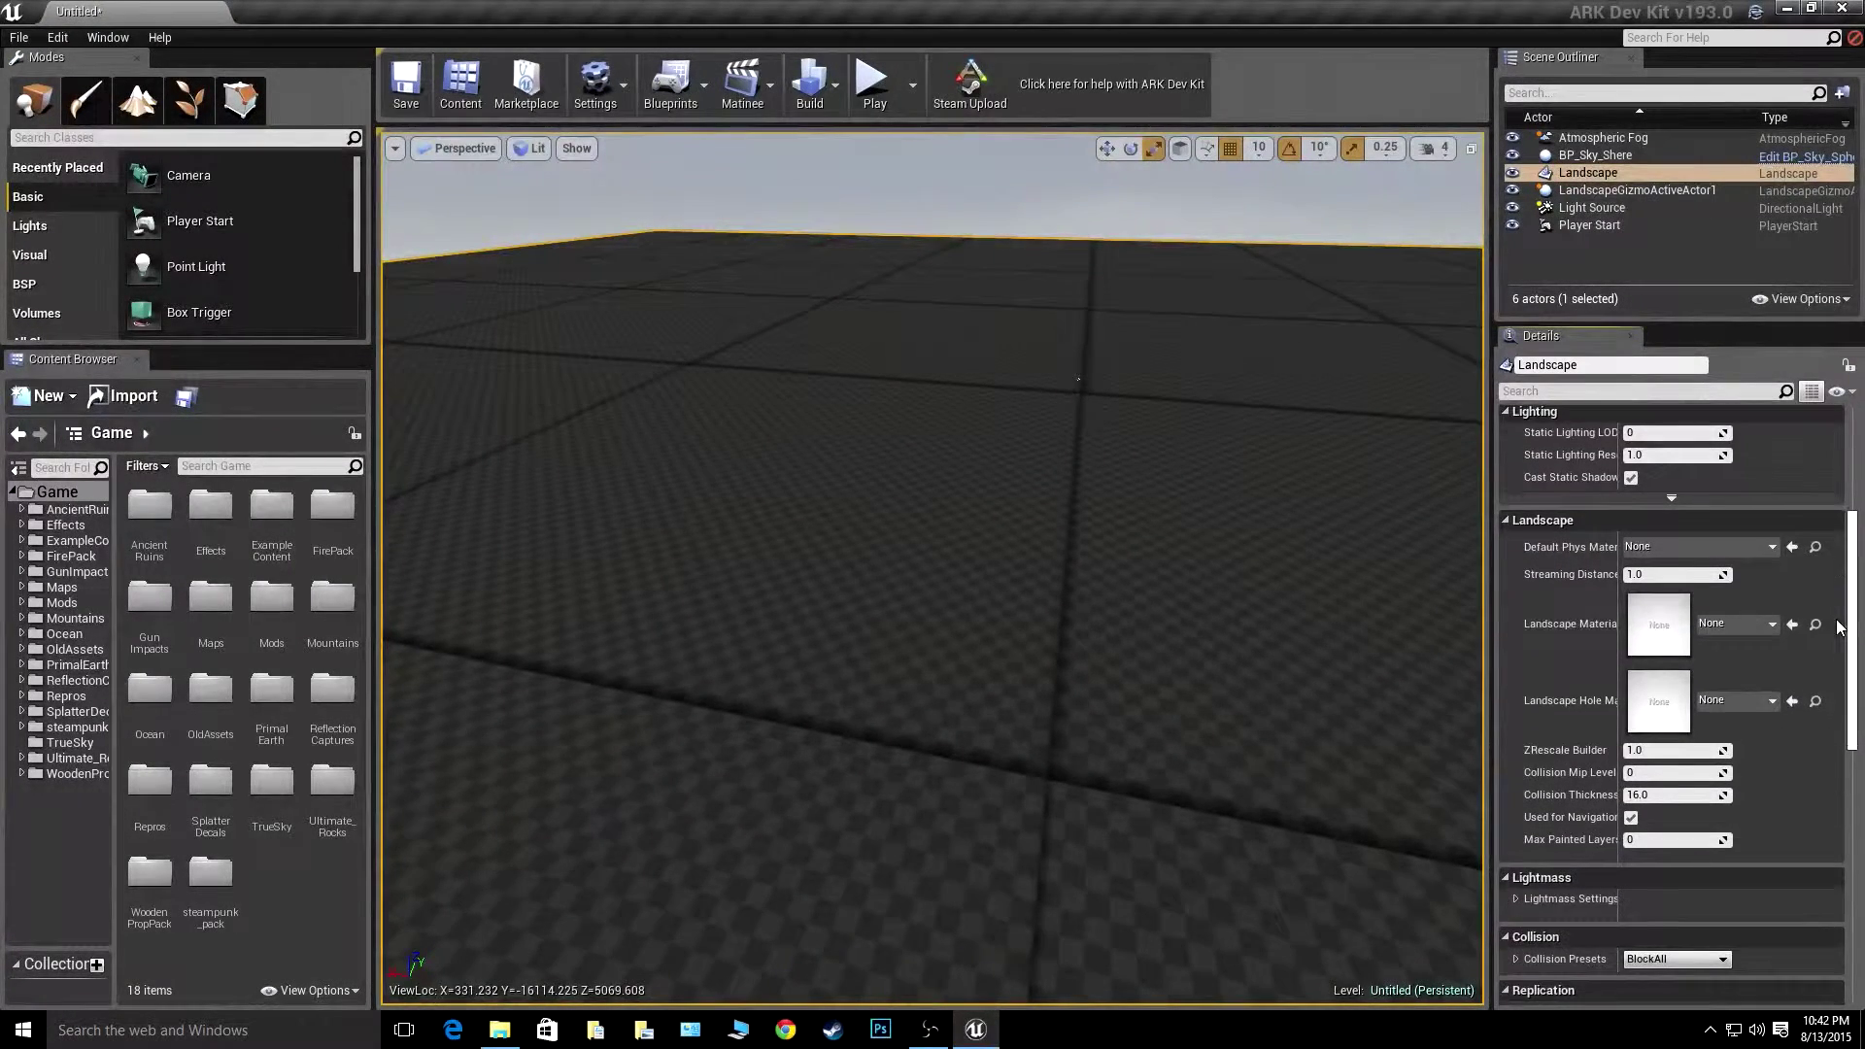
{"action": "left_click", "coordinate": [1768, 626]}
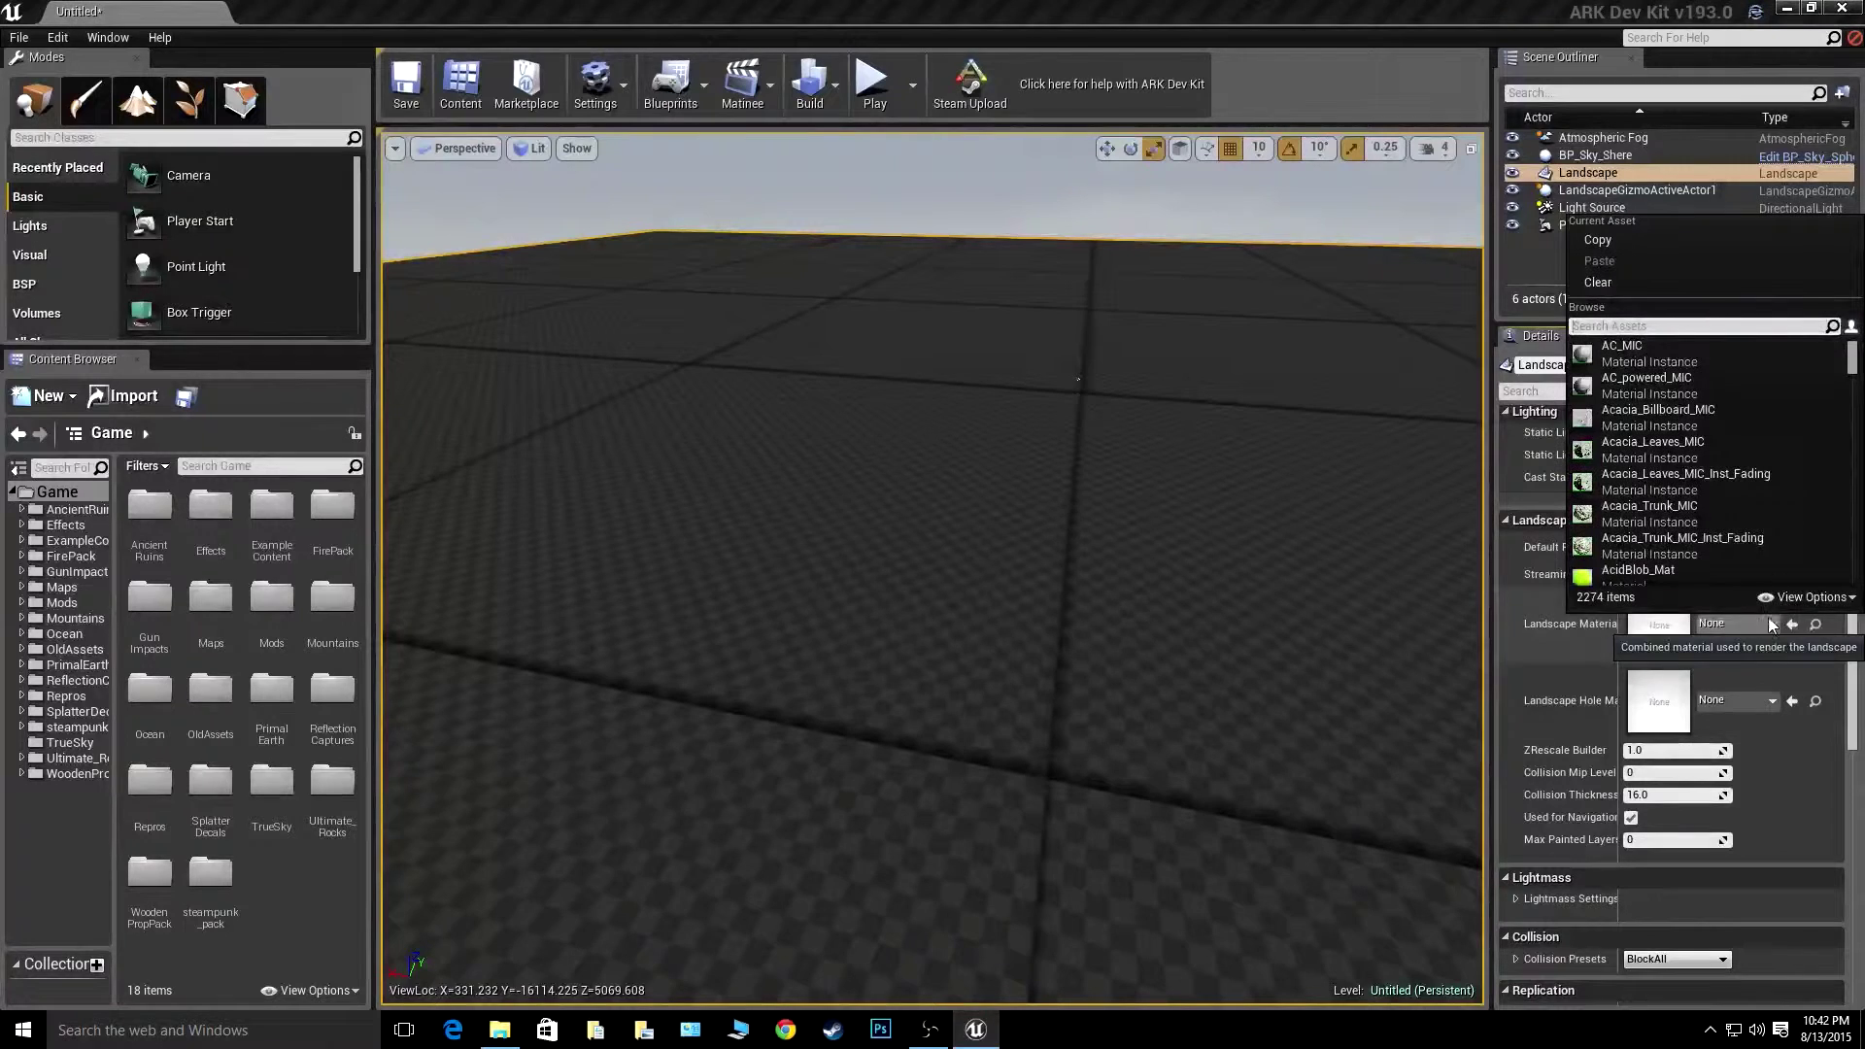
{"action": "left_click_drag", "start_coordinate": [1853, 373], "coordinate": [1689, 325]}
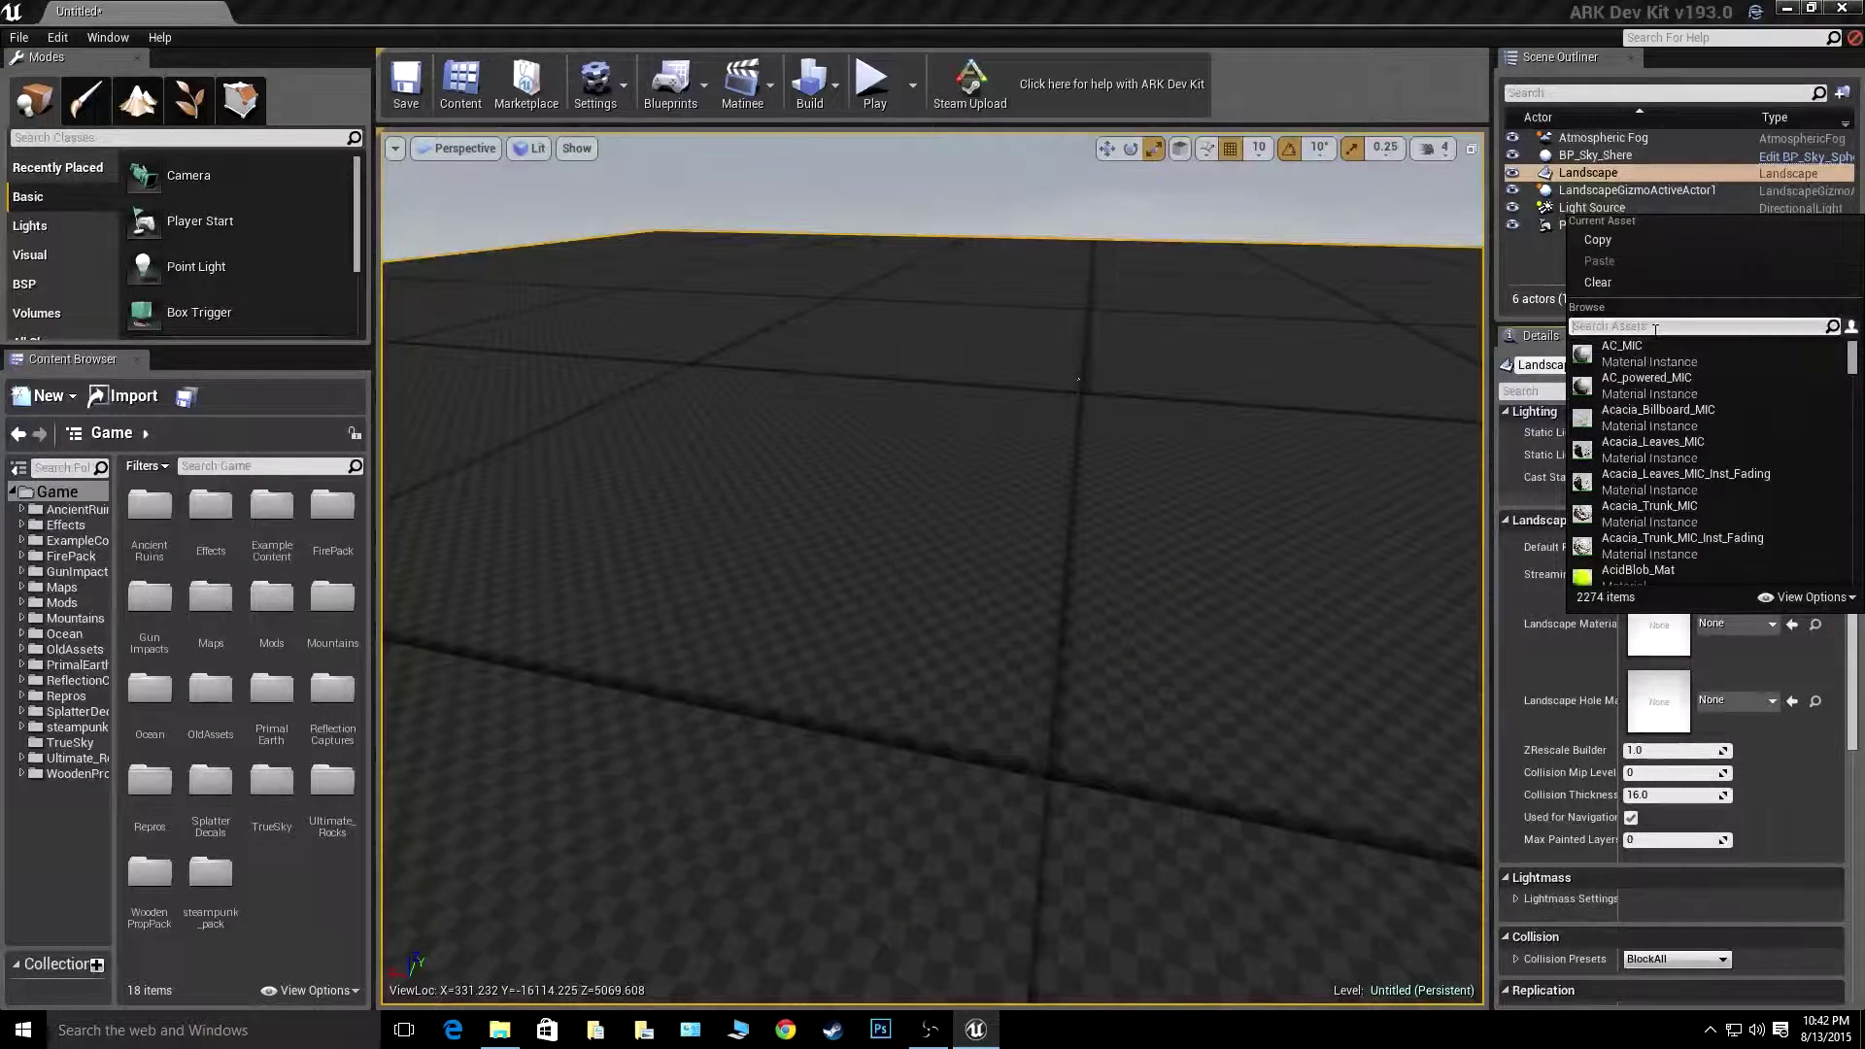
{"action": "type", "text": "grass"}
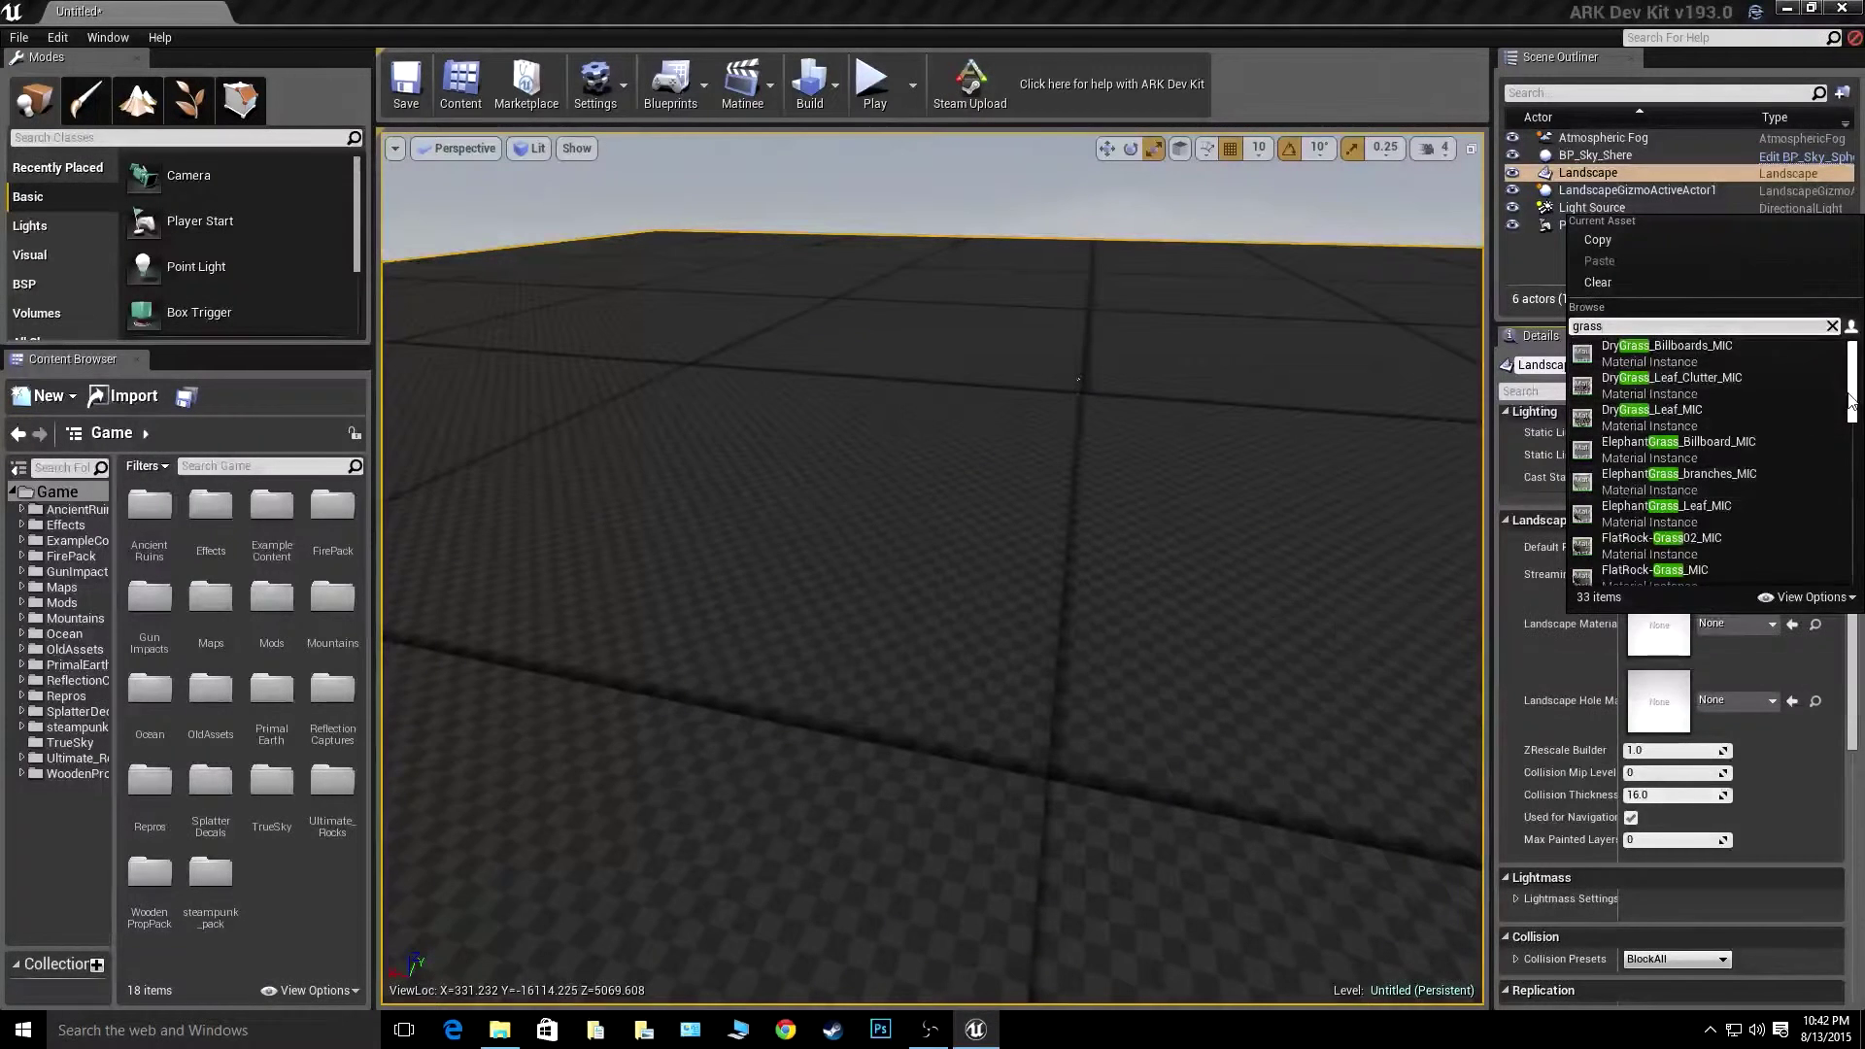
{"action": "left_click_drag", "start_coordinate": [1855, 388], "coordinate": [1857, 422]}
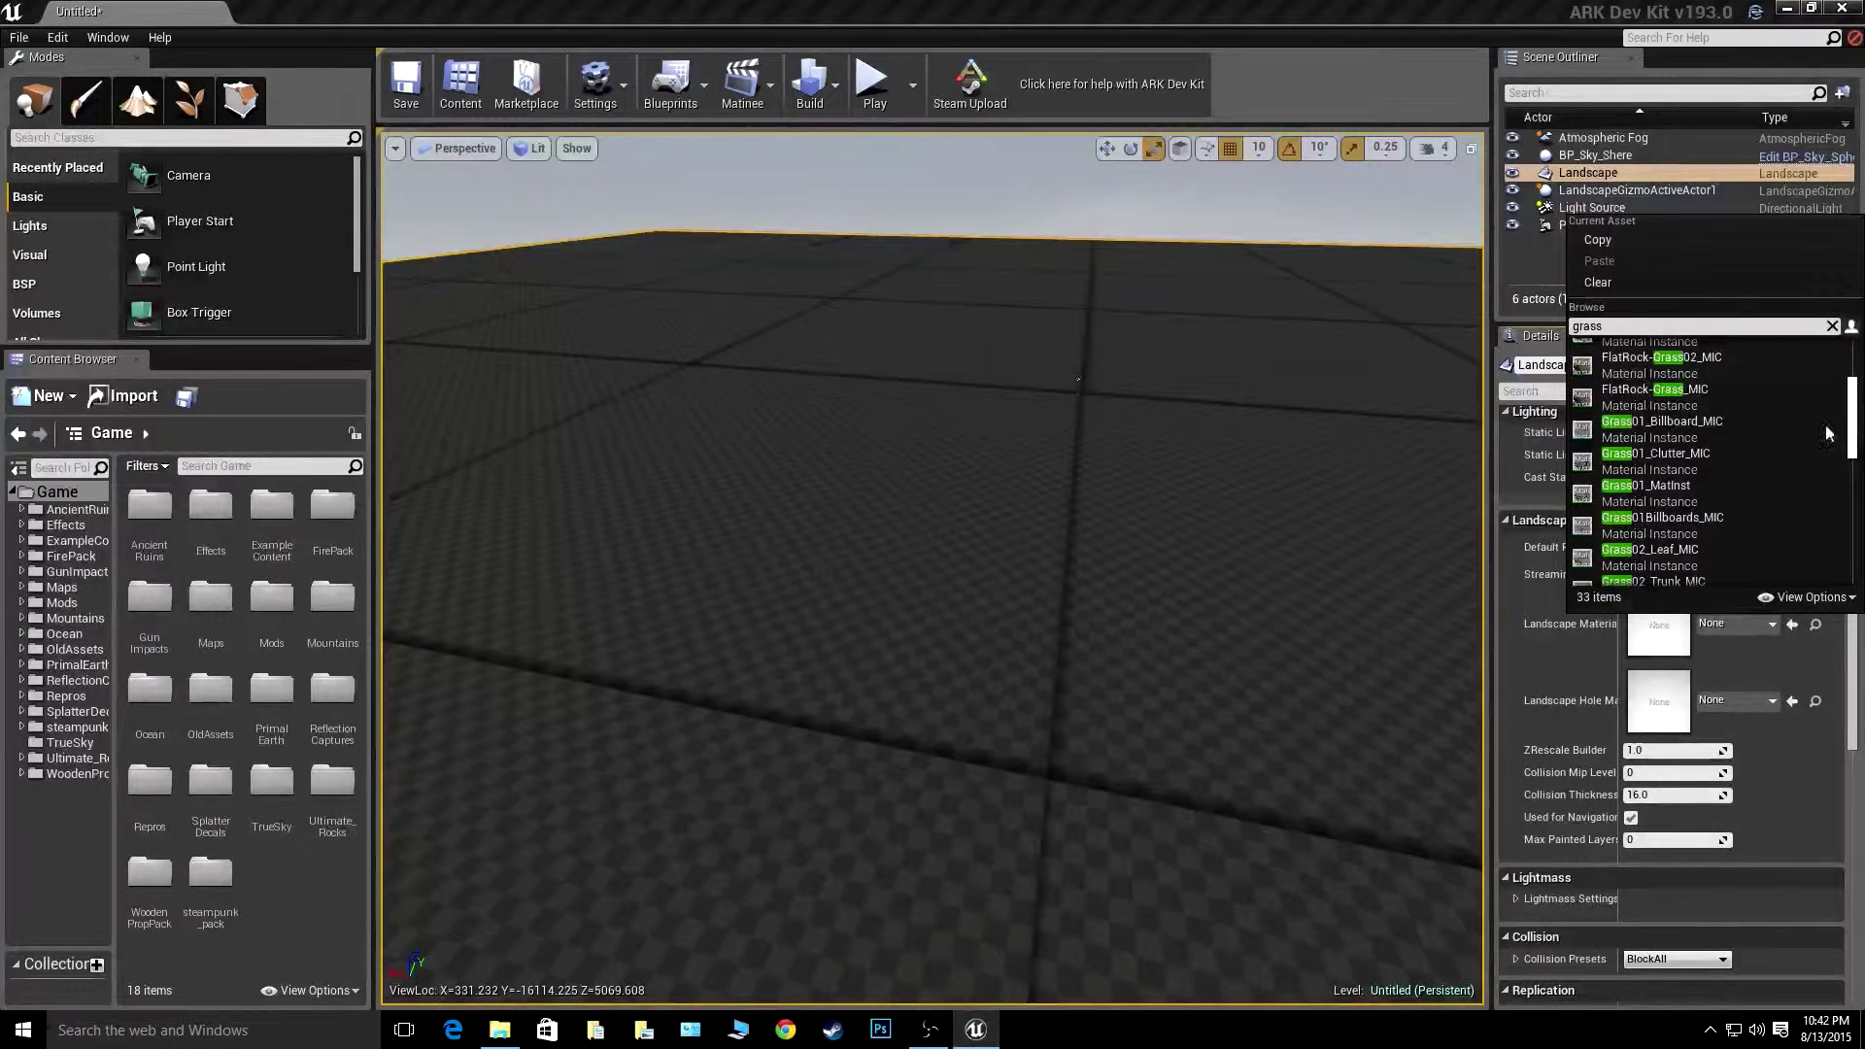
{"action": "left_click", "coordinate": [1674, 497]}
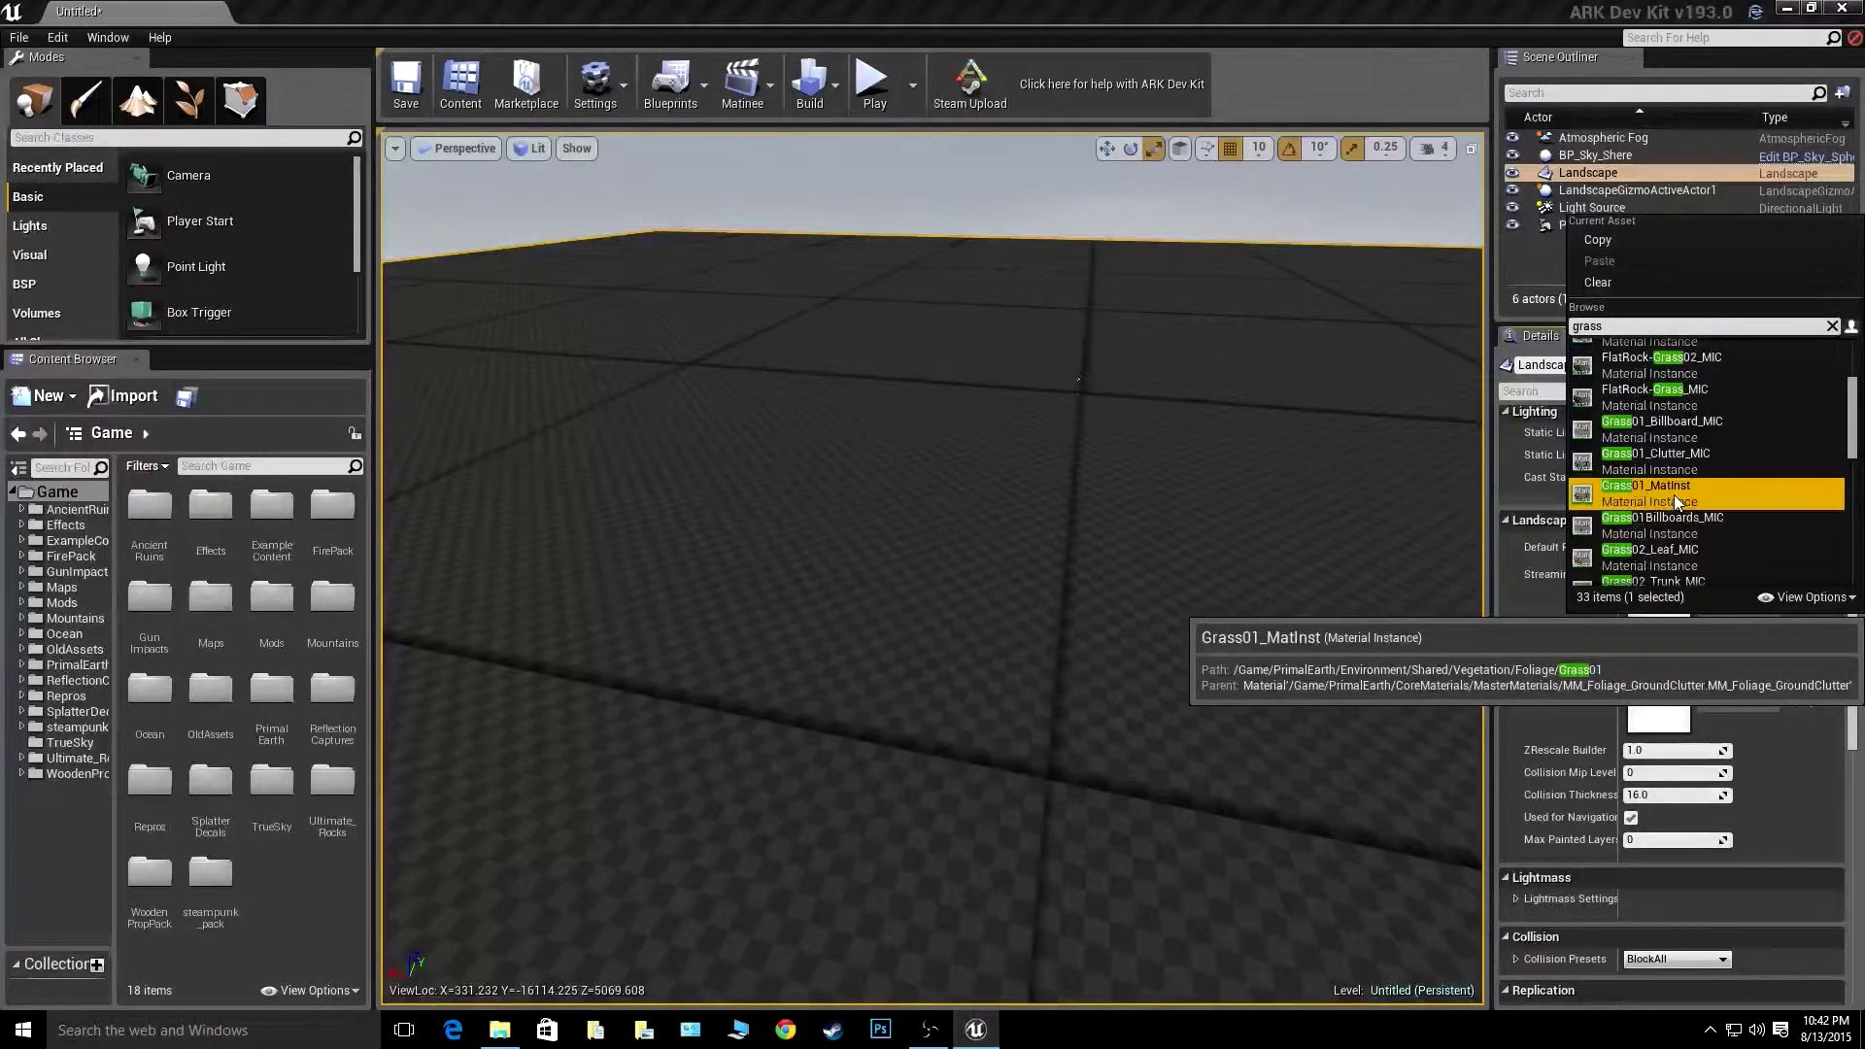
- Pick Grass01_MatInst as the landscape's Landscape Material and examine how the terrain renders with it
{"action": "left_click", "coordinate": [1674, 494]}
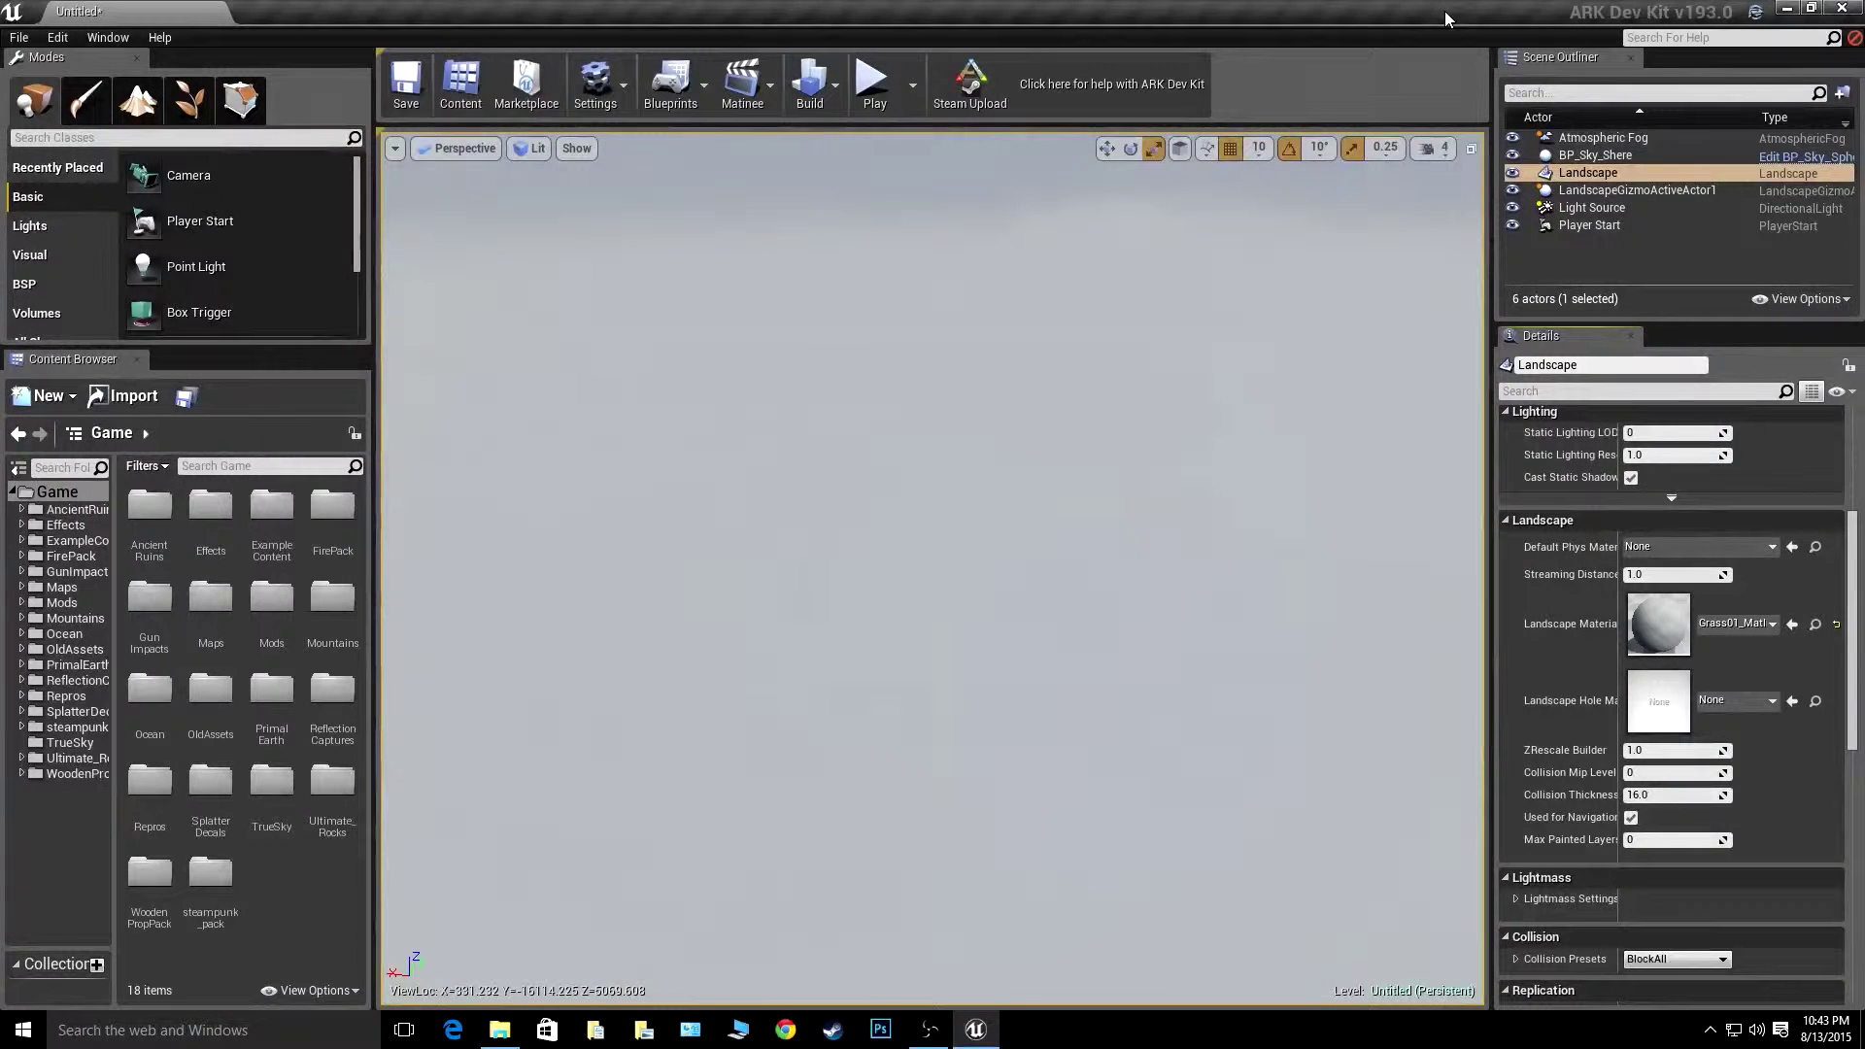
{"action": "right_click_drag", "start_coordinate": [885, 607], "coordinate": [880, 554]}
{"action": "key", "text": "w"}
{"action": "left_click_drag", "start_coordinate": [1629, 187], "coordinate": [1628, 172]}
{"action": "right_click_drag", "start_coordinate": [972, 467], "coordinate": [738, 660]}
{"action": "key", "text": "a"}
{"action": "right_click_drag", "start_coordinate": [999, 546], "coordinate": [1146, 500]}
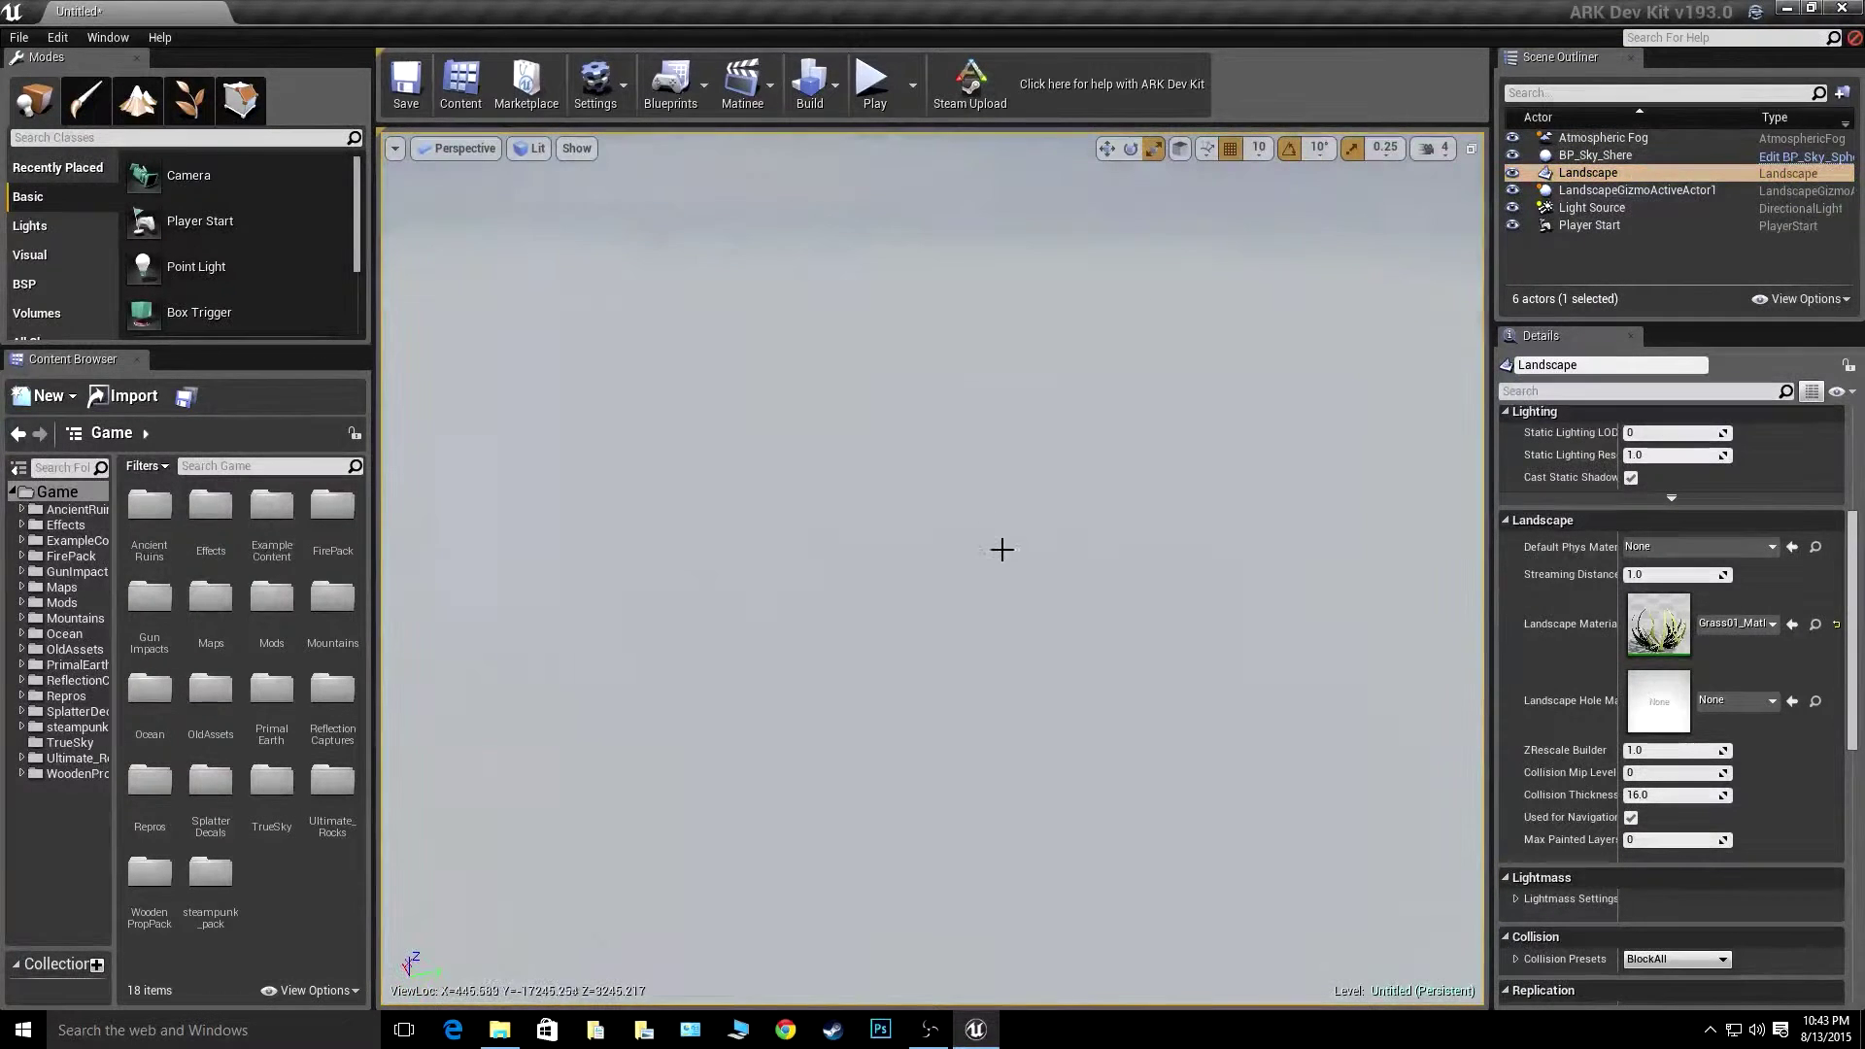
- Search the material assets for "grass" and set the landscape's Landscape Material to Grass_stones
{"action": "left_click", "coordinate": [1758, 622]}
{"action": "left_click_drag", "start_coordinate": [1848, 418], "coordinate": [1849, 434]}
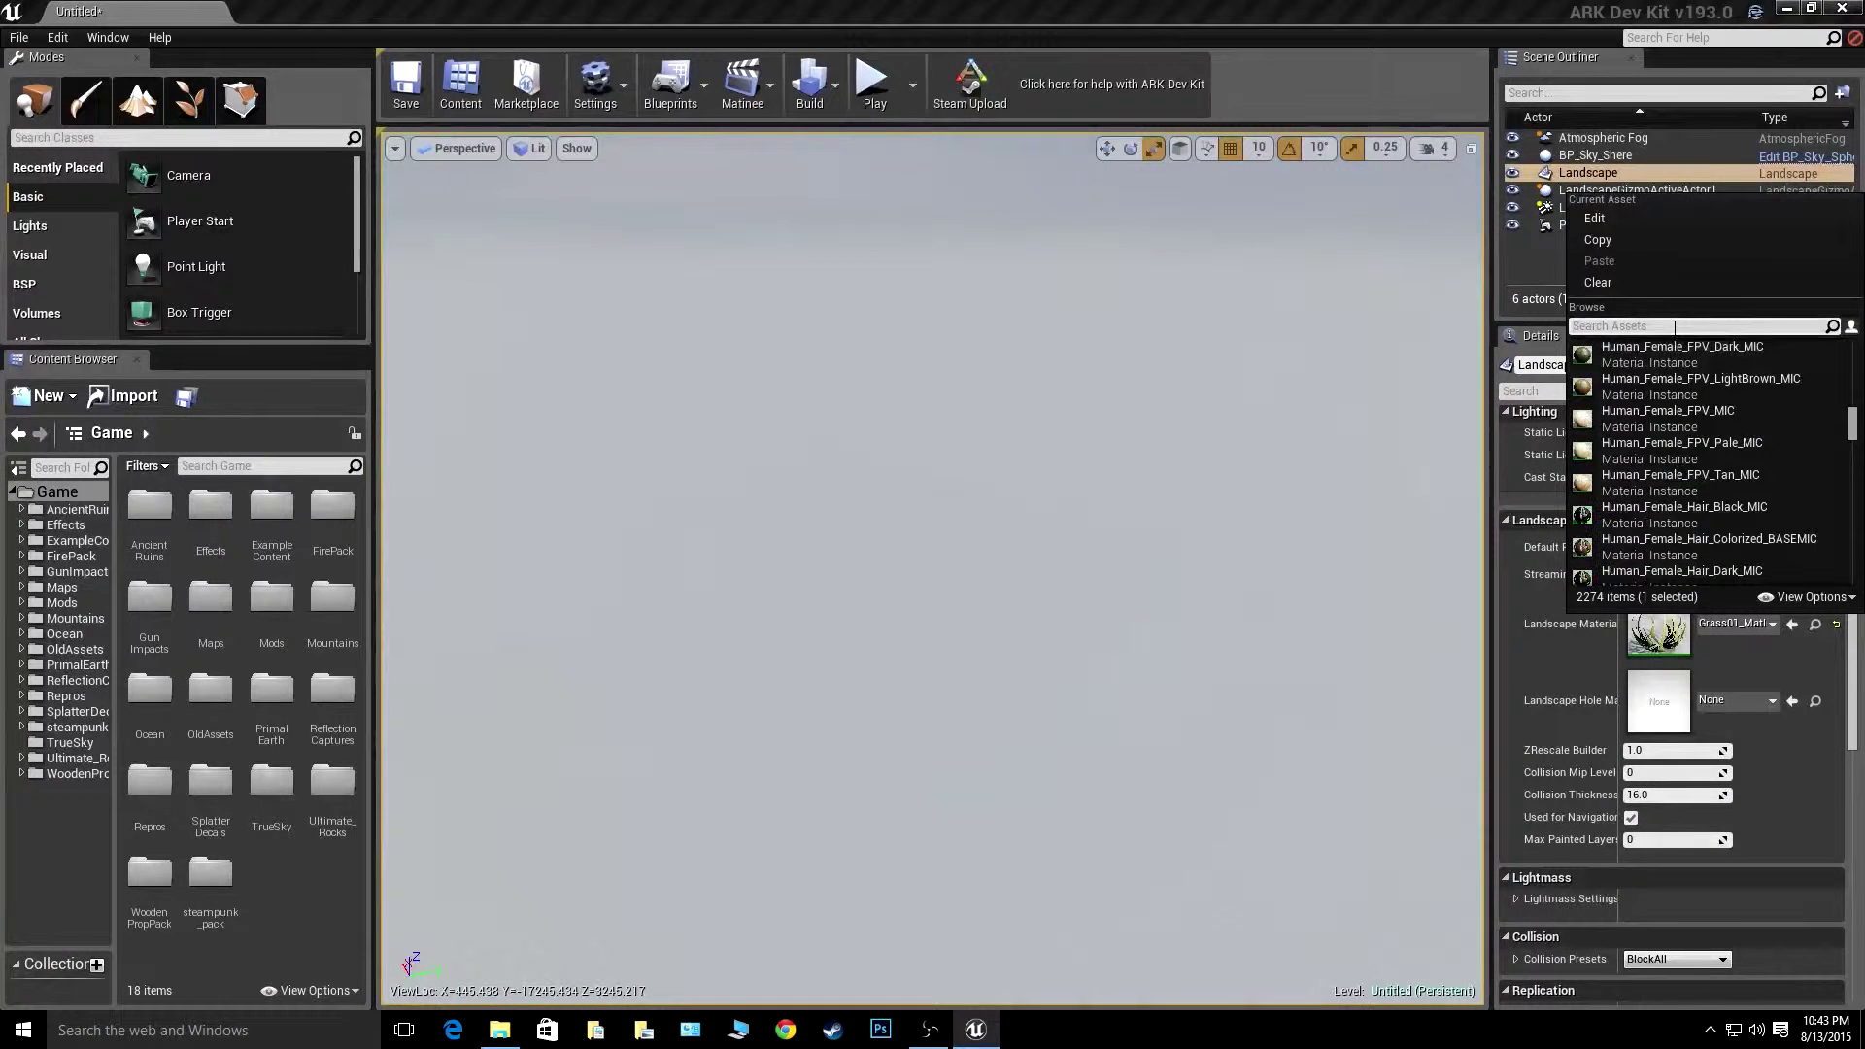
{"action": "type", "text": "grass"}
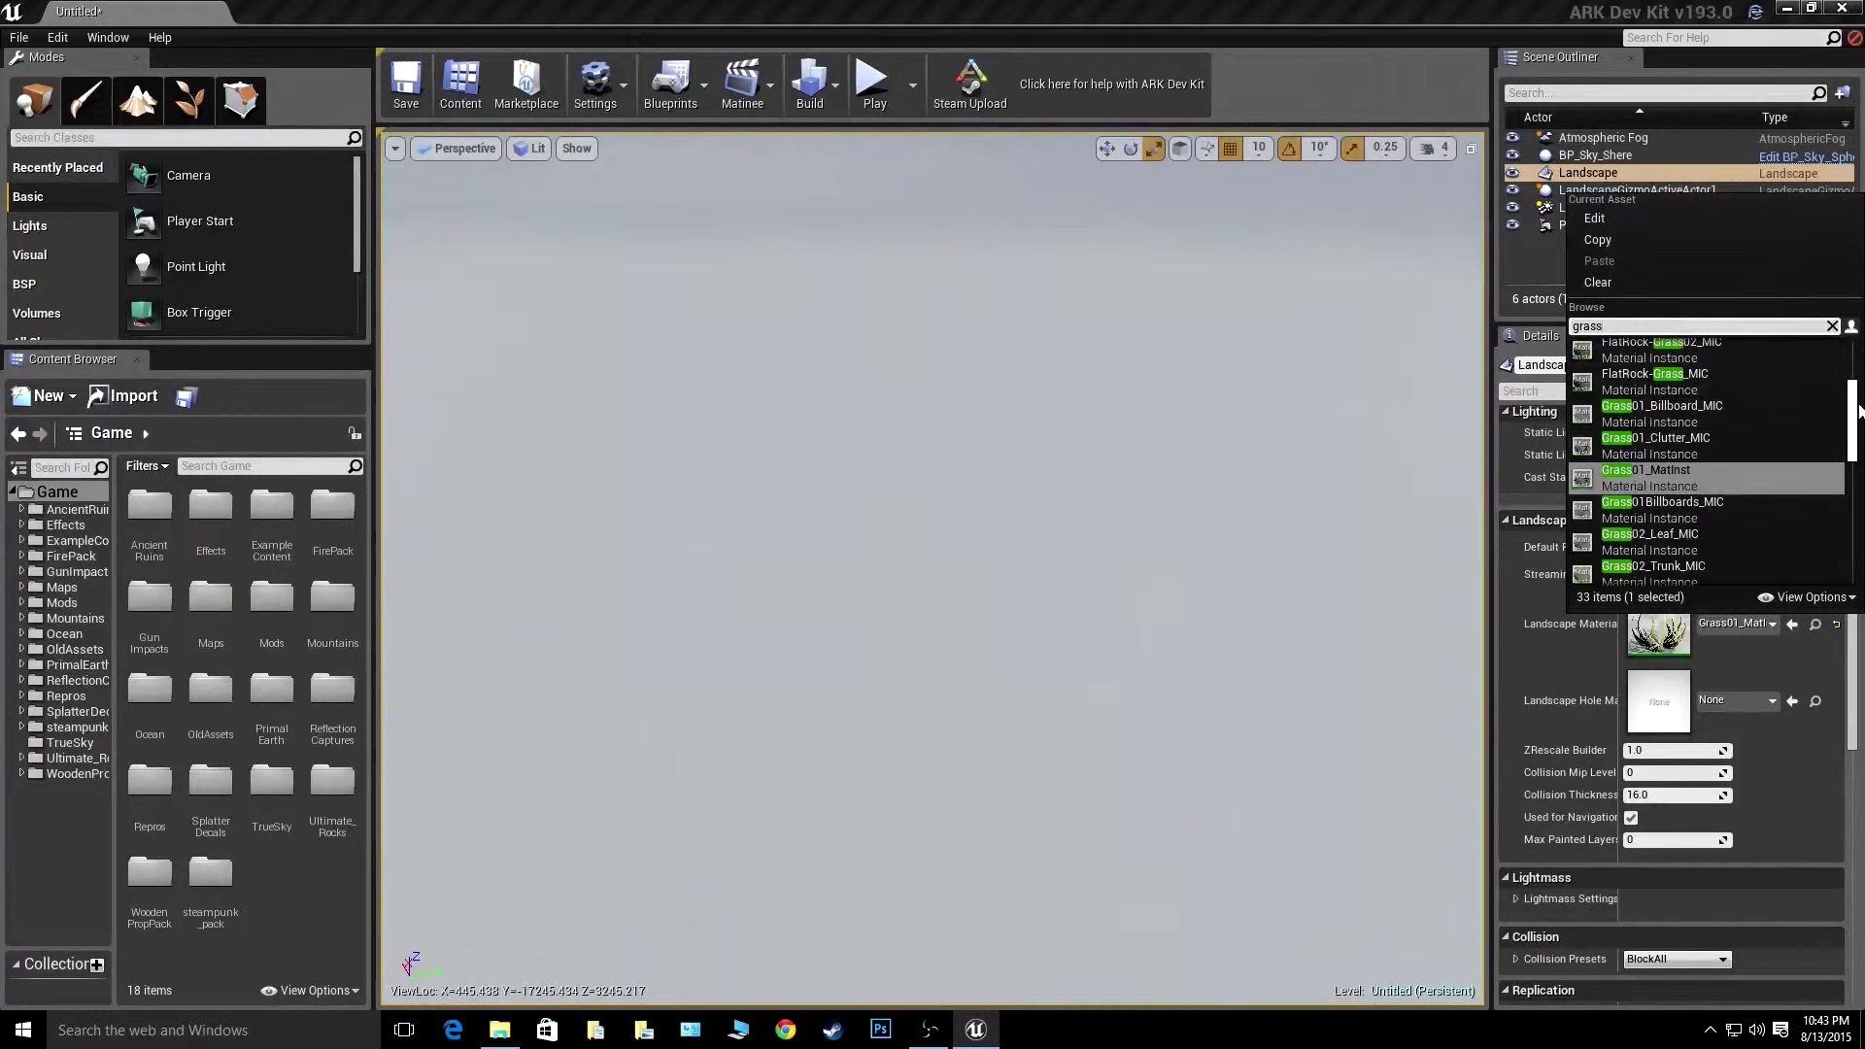
{"action": "left_click_drag", "start_coordinate": [1853, 415], "coordinate": [1857, 432]}
{"action": "scroll", "coordinate": [1592, 505], "scroll_direction": "down", "scroll_amount": 5}
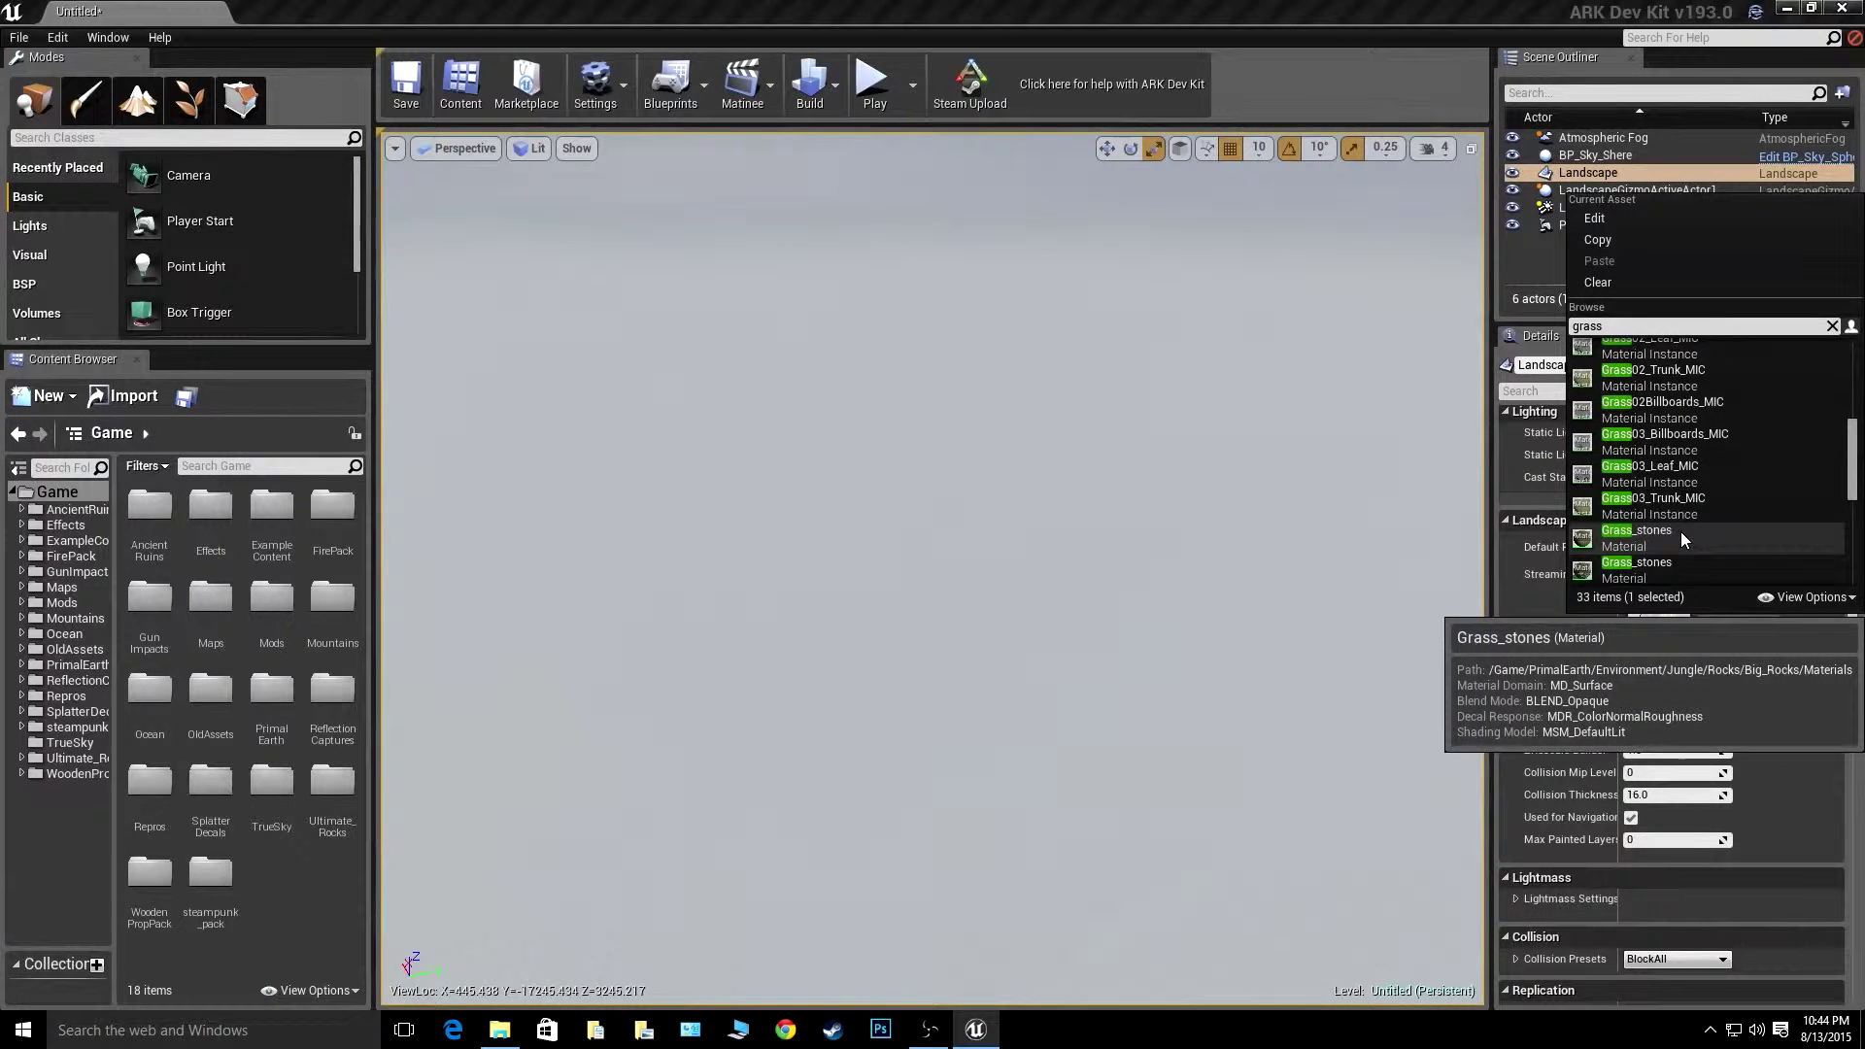
{"action": "left_click", "coordinate": [1680, 532]}
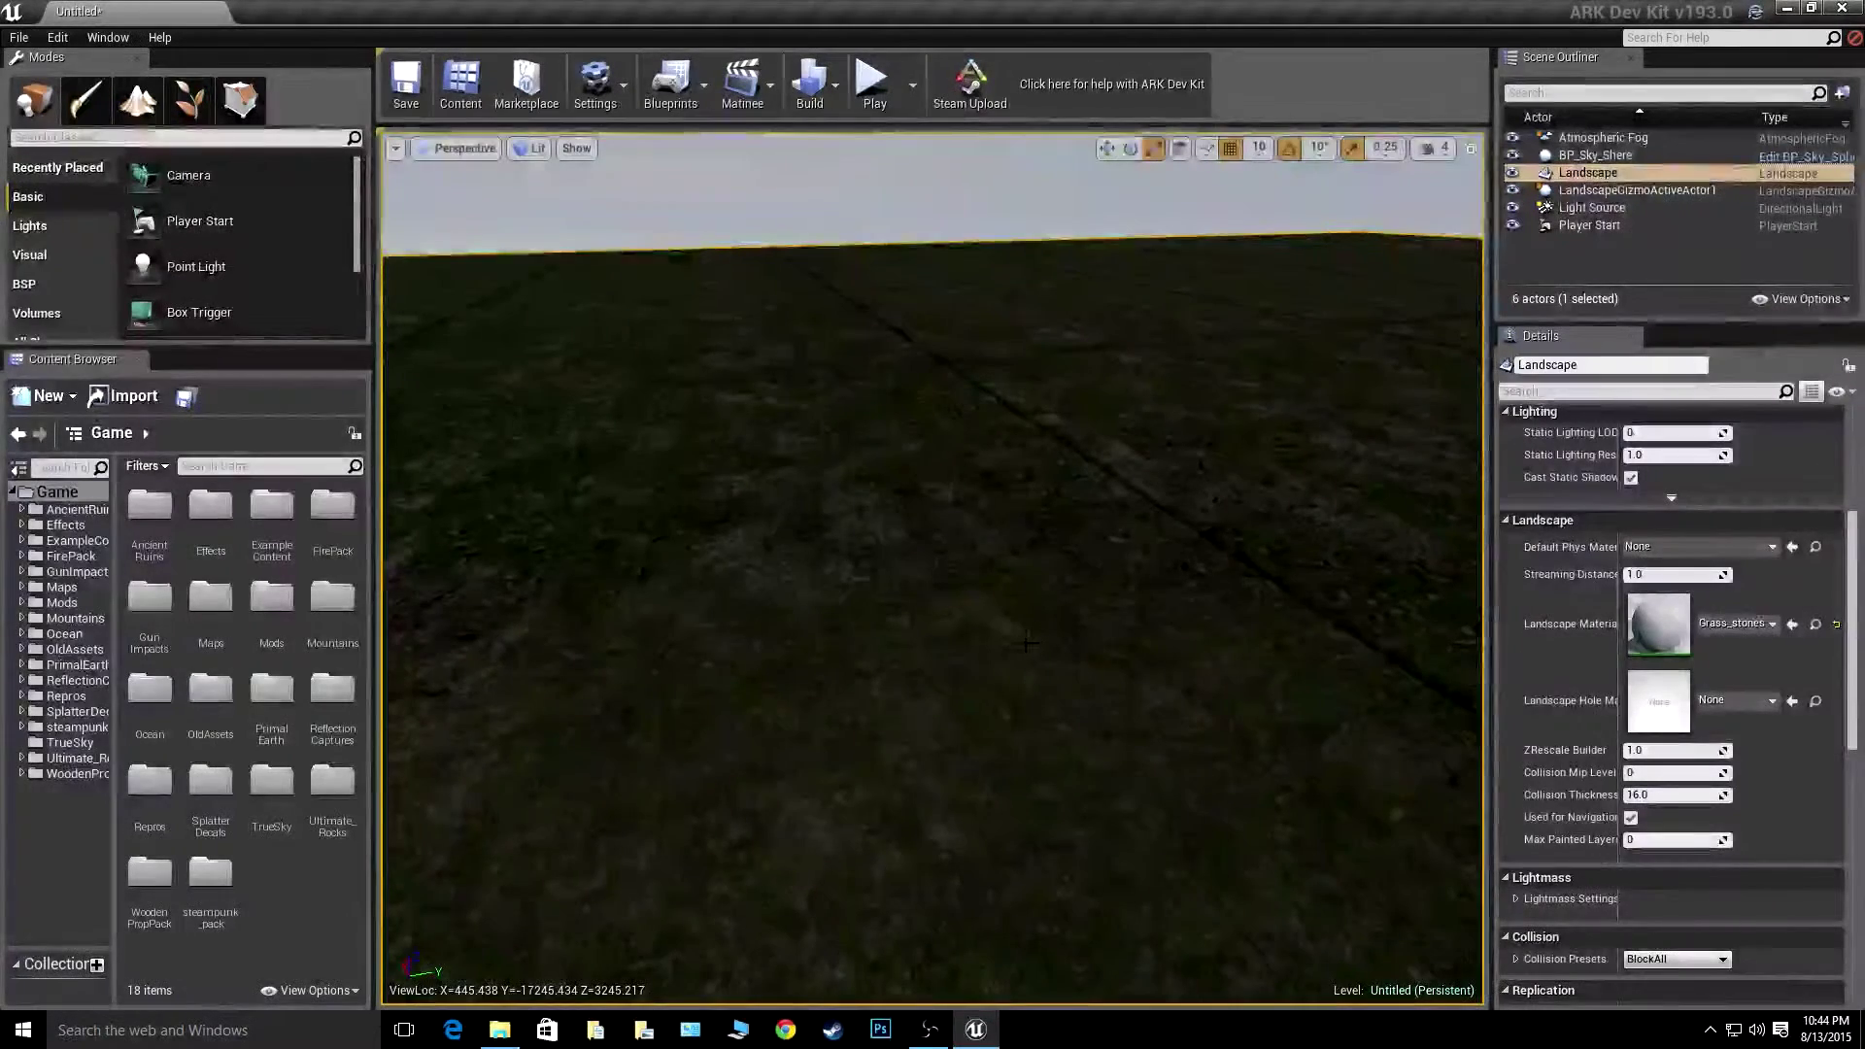
- Fly around the level to examine the Grass_stones surface near the ground and from above
{"action": "right_click_drag", "start_coordinate": [933, 569], "coordinate": [709, 330]}
{"action": "key", "text": "w"}
{"action": "key", "text": "s"}
{"action": "right_click_drag", "start_coordinate": [1115, 504], "coordinate": [991, 564]}
{"action": "left_click", "coordinate": [1020, 393]}
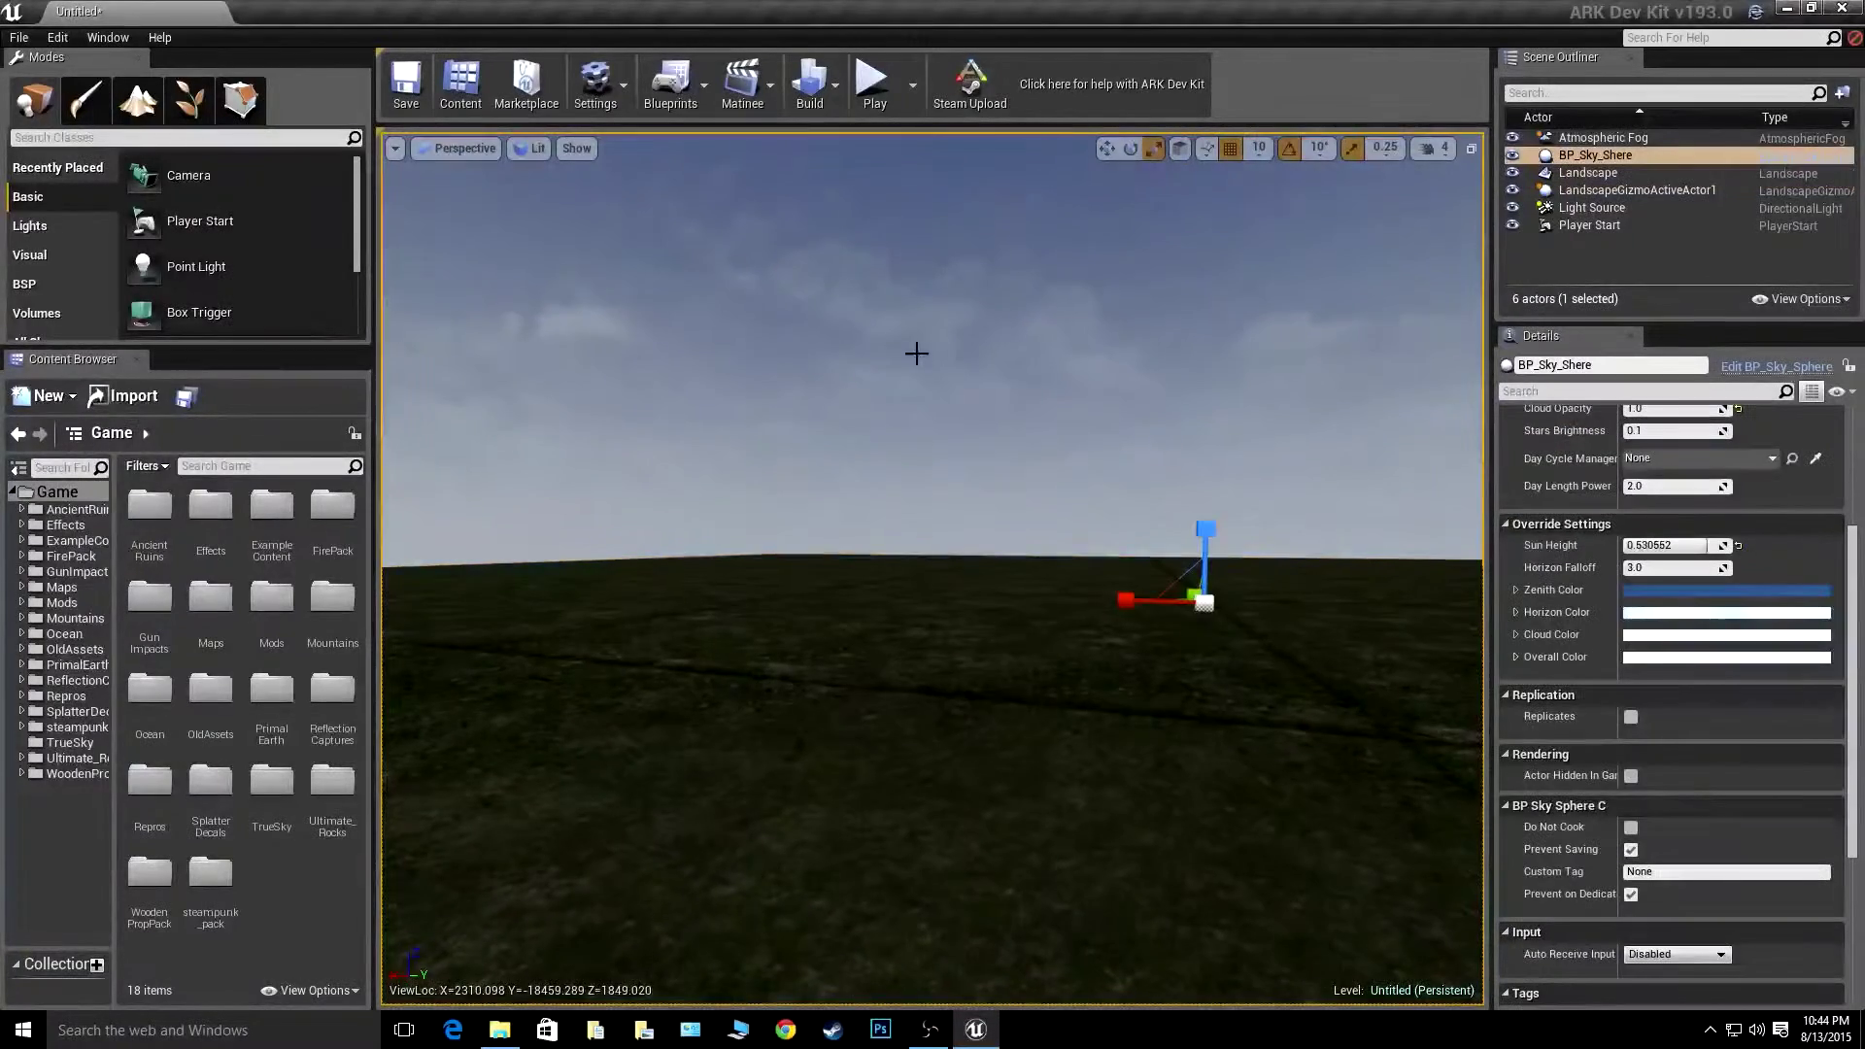
{"action": "mouse_move", "coordinate": [916, 350]}
{"action": "right_mouse_down"}
{"action": "mouse_move", "coordinate": [918, 437]}
{"action": "mouse_move", "coordinate": [908, 349]}
{"action": "mouse_move", "coordinate": [835, 349]}
{"action": "mouse_move", "coordinate": [885, 358]}
{"action": "right_mouse_up"}
{"action": "key", "text": "s"}
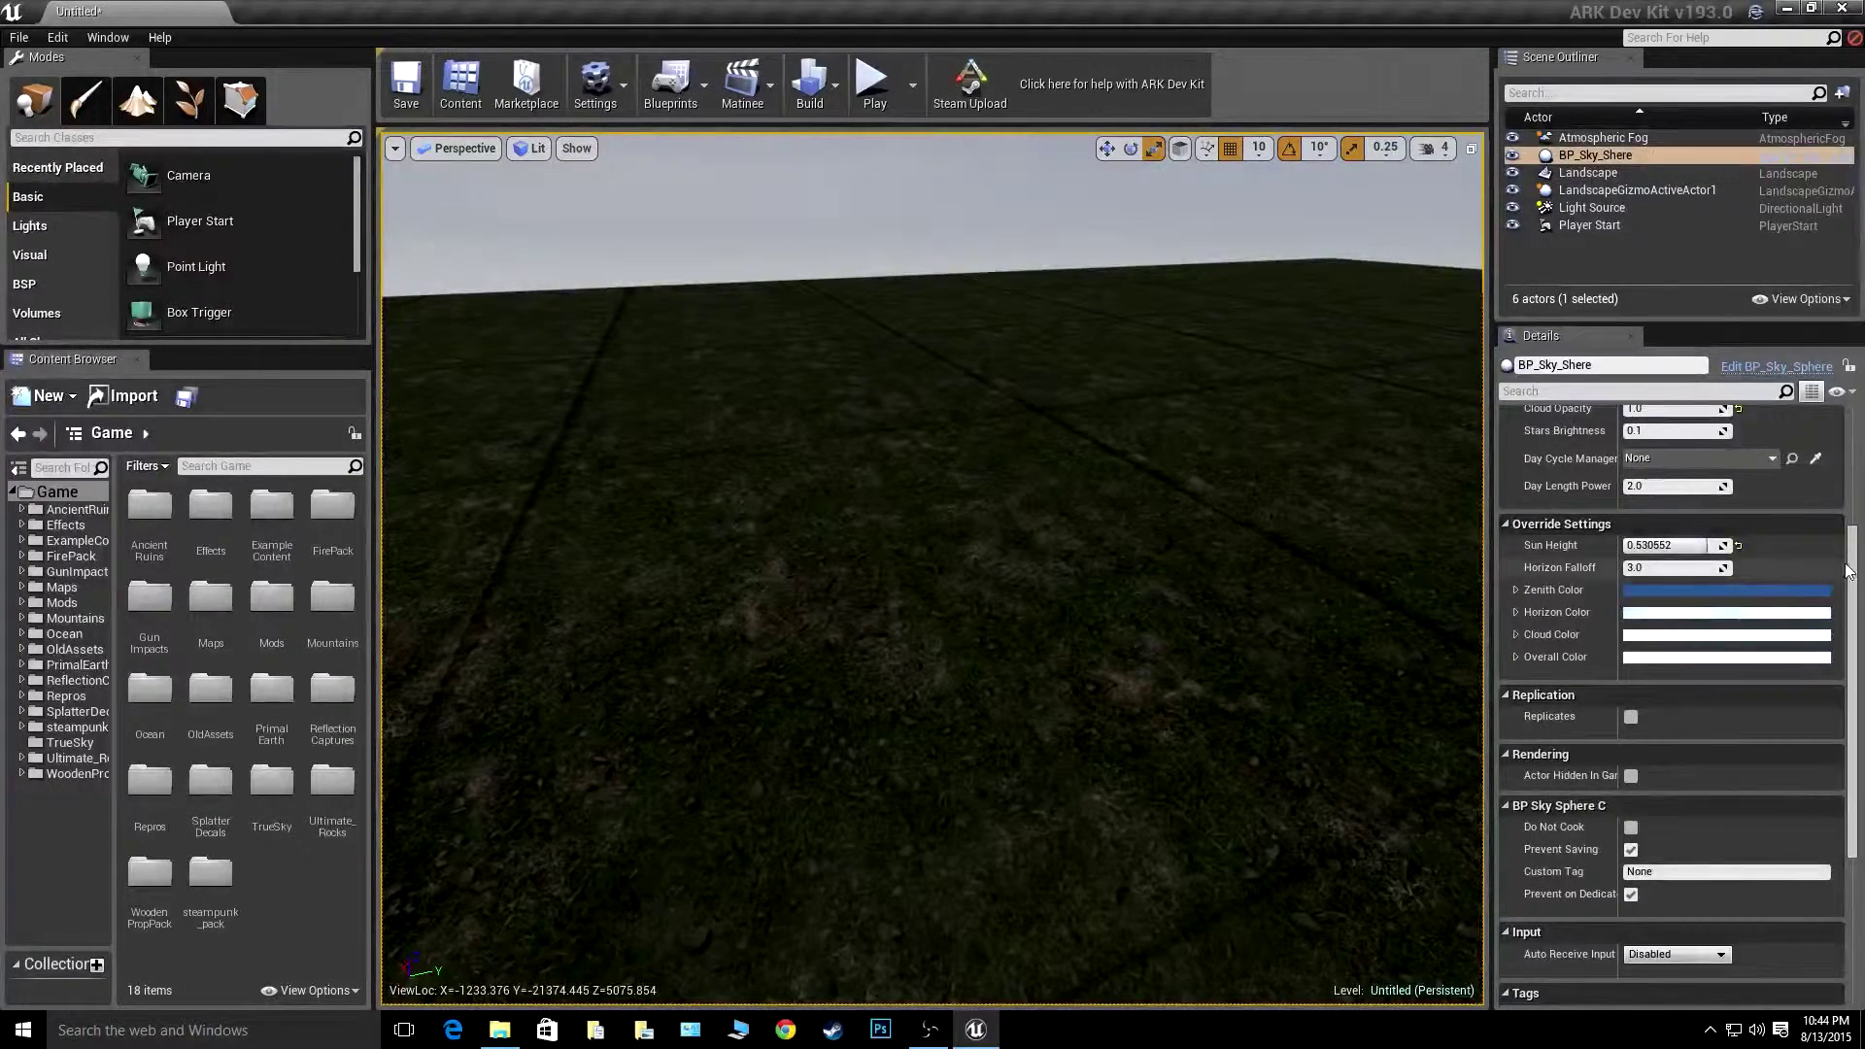
- Reselect the landscape, search the material assets for "grass_stones" and assign Grass_stones as its Landscape Hole Material
{"action": "scroll", "coordinate": [1695, 456], "scroll_direction": "up", "scroll_amount": 5}
{"action": "left_click", "coordinate": [1301, 524]}
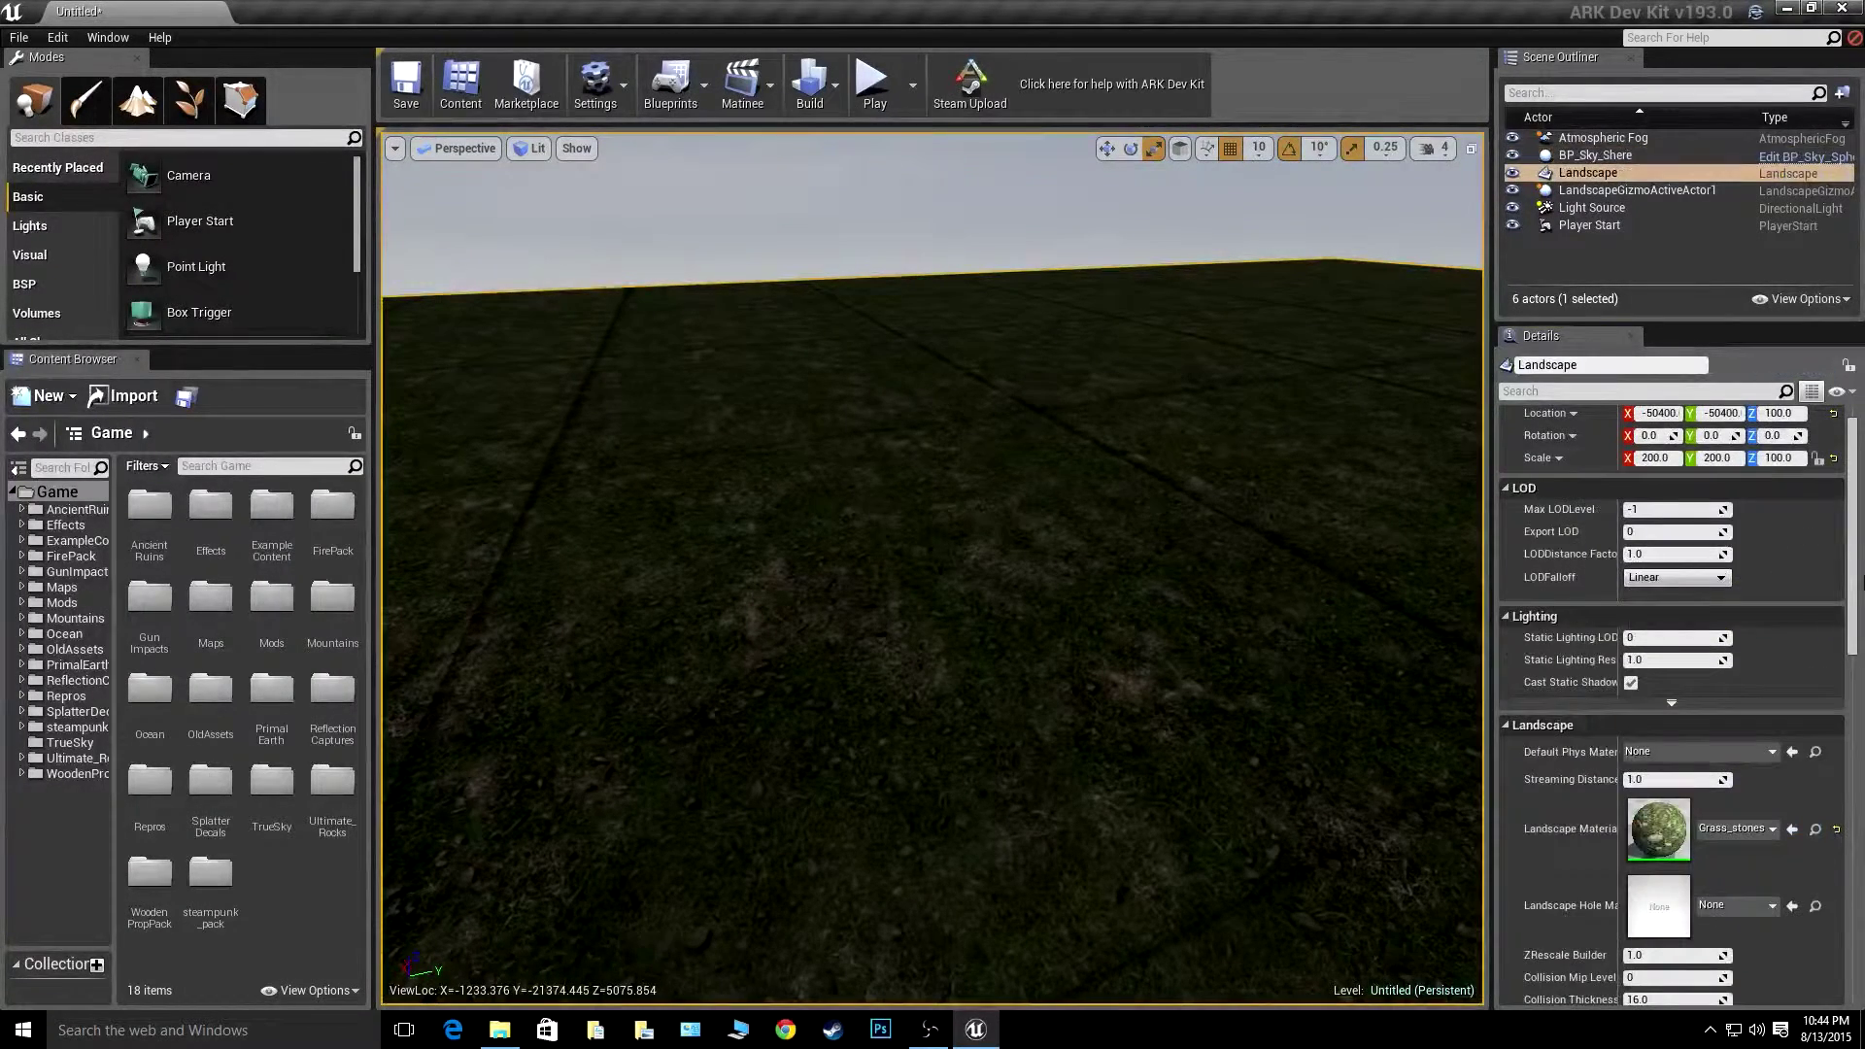
{"action": "scroll", "coordinate": [1738, 563], "scroll_direction": "down", "scroll_amount": 1}
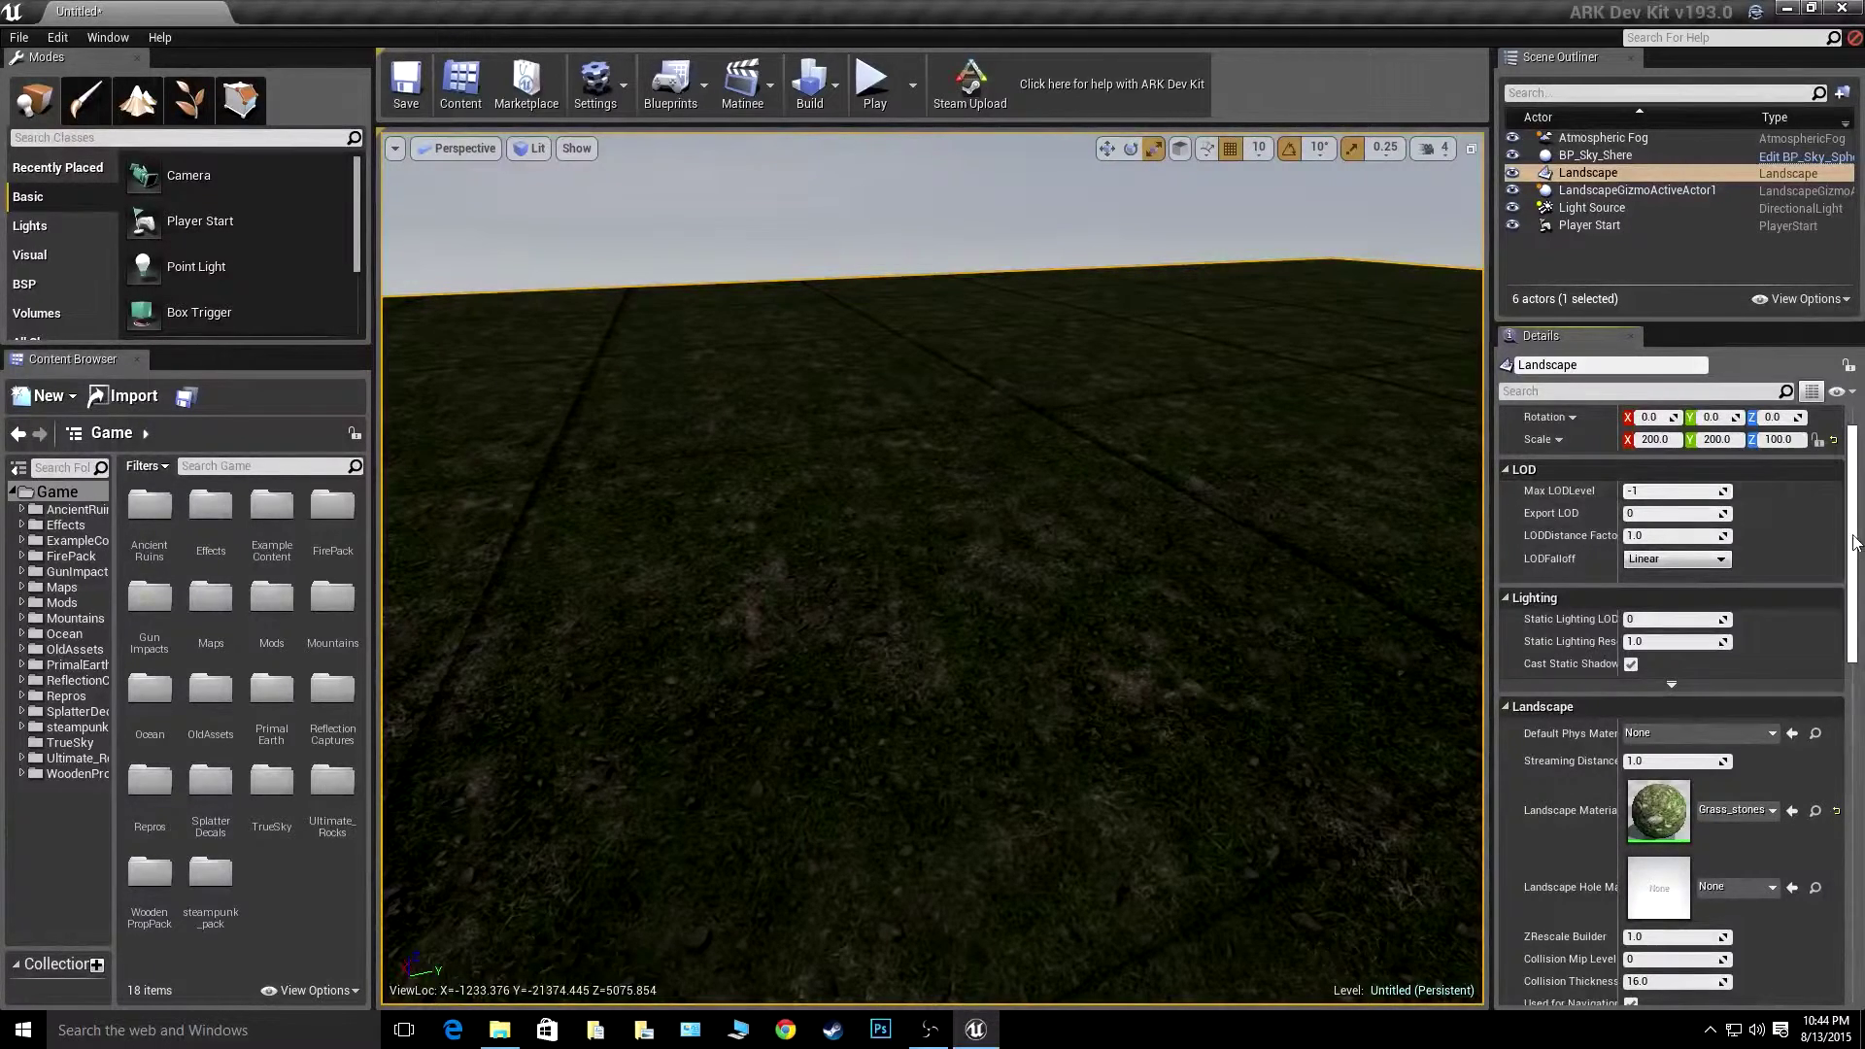
{"action": "left_click_drag", "start_coordinate": [1854, 547], "coordinate": [1855, 635]}
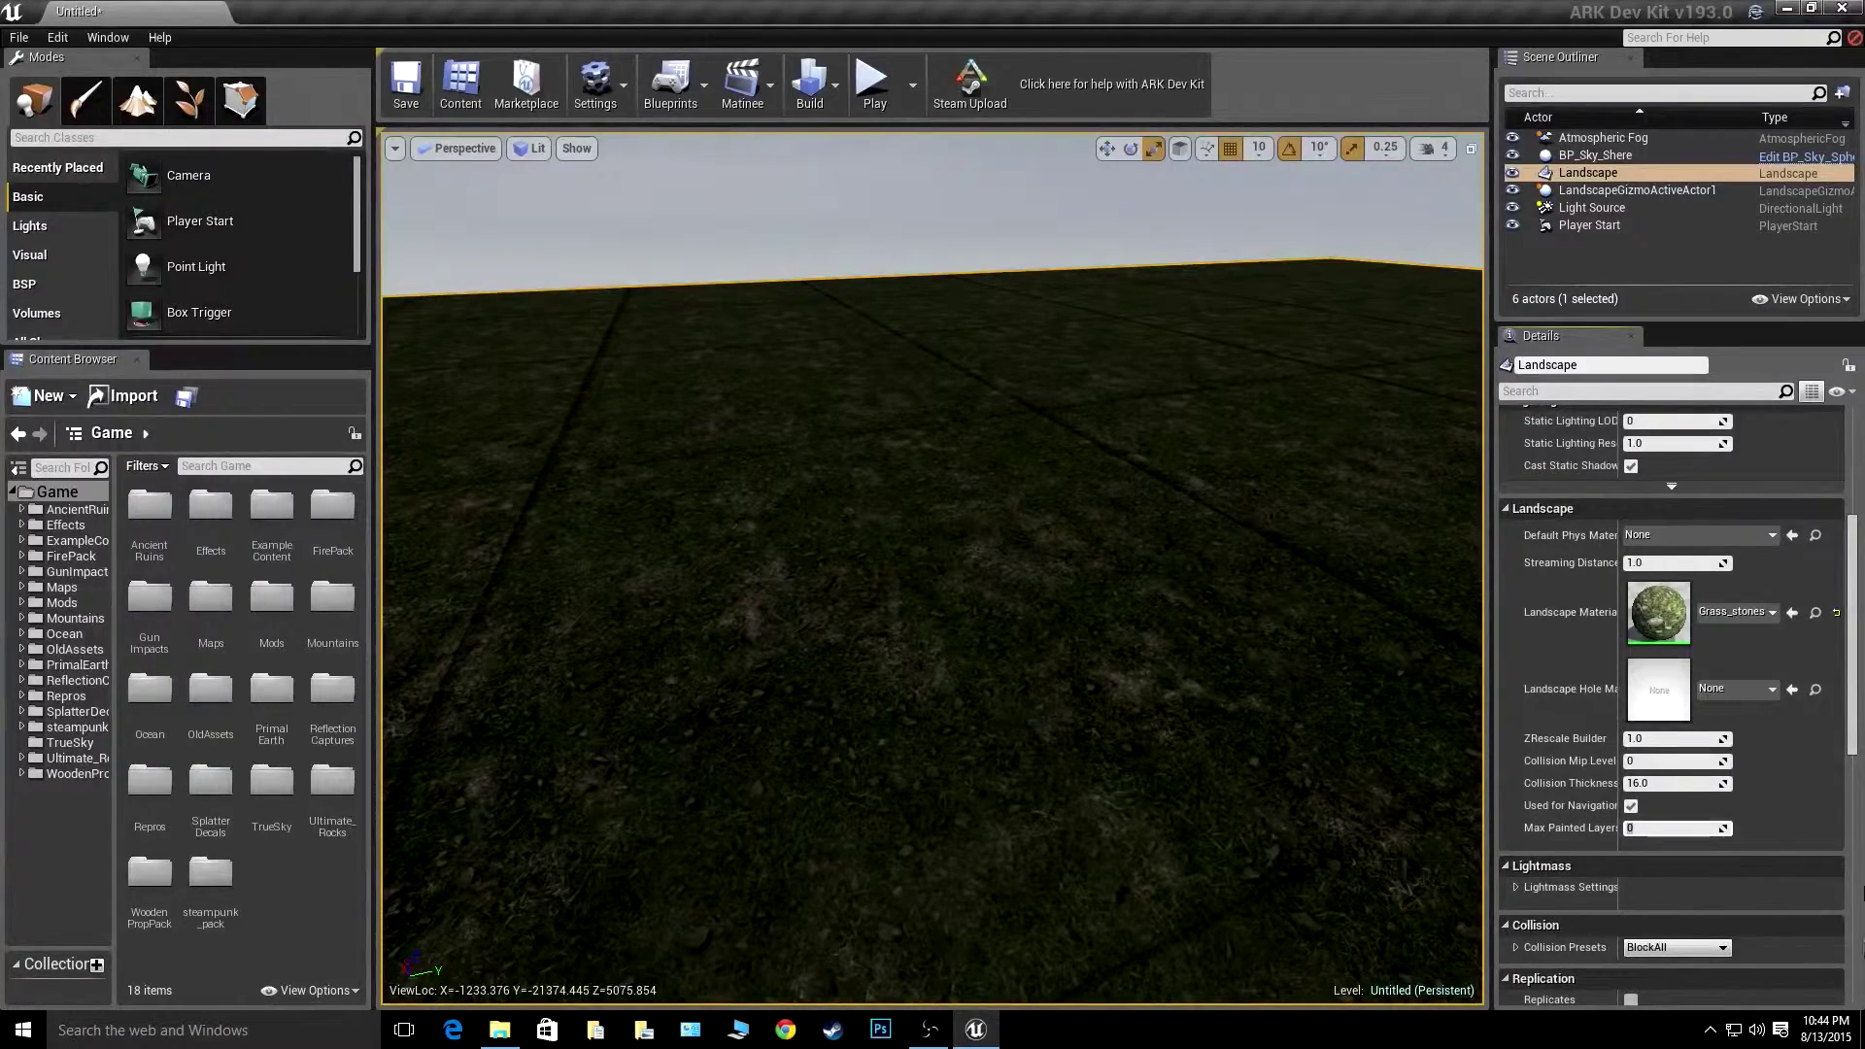
{"action": "left_click_drag", "start_coordinate": [1848, 688], "coordinate": [1848, 834]}
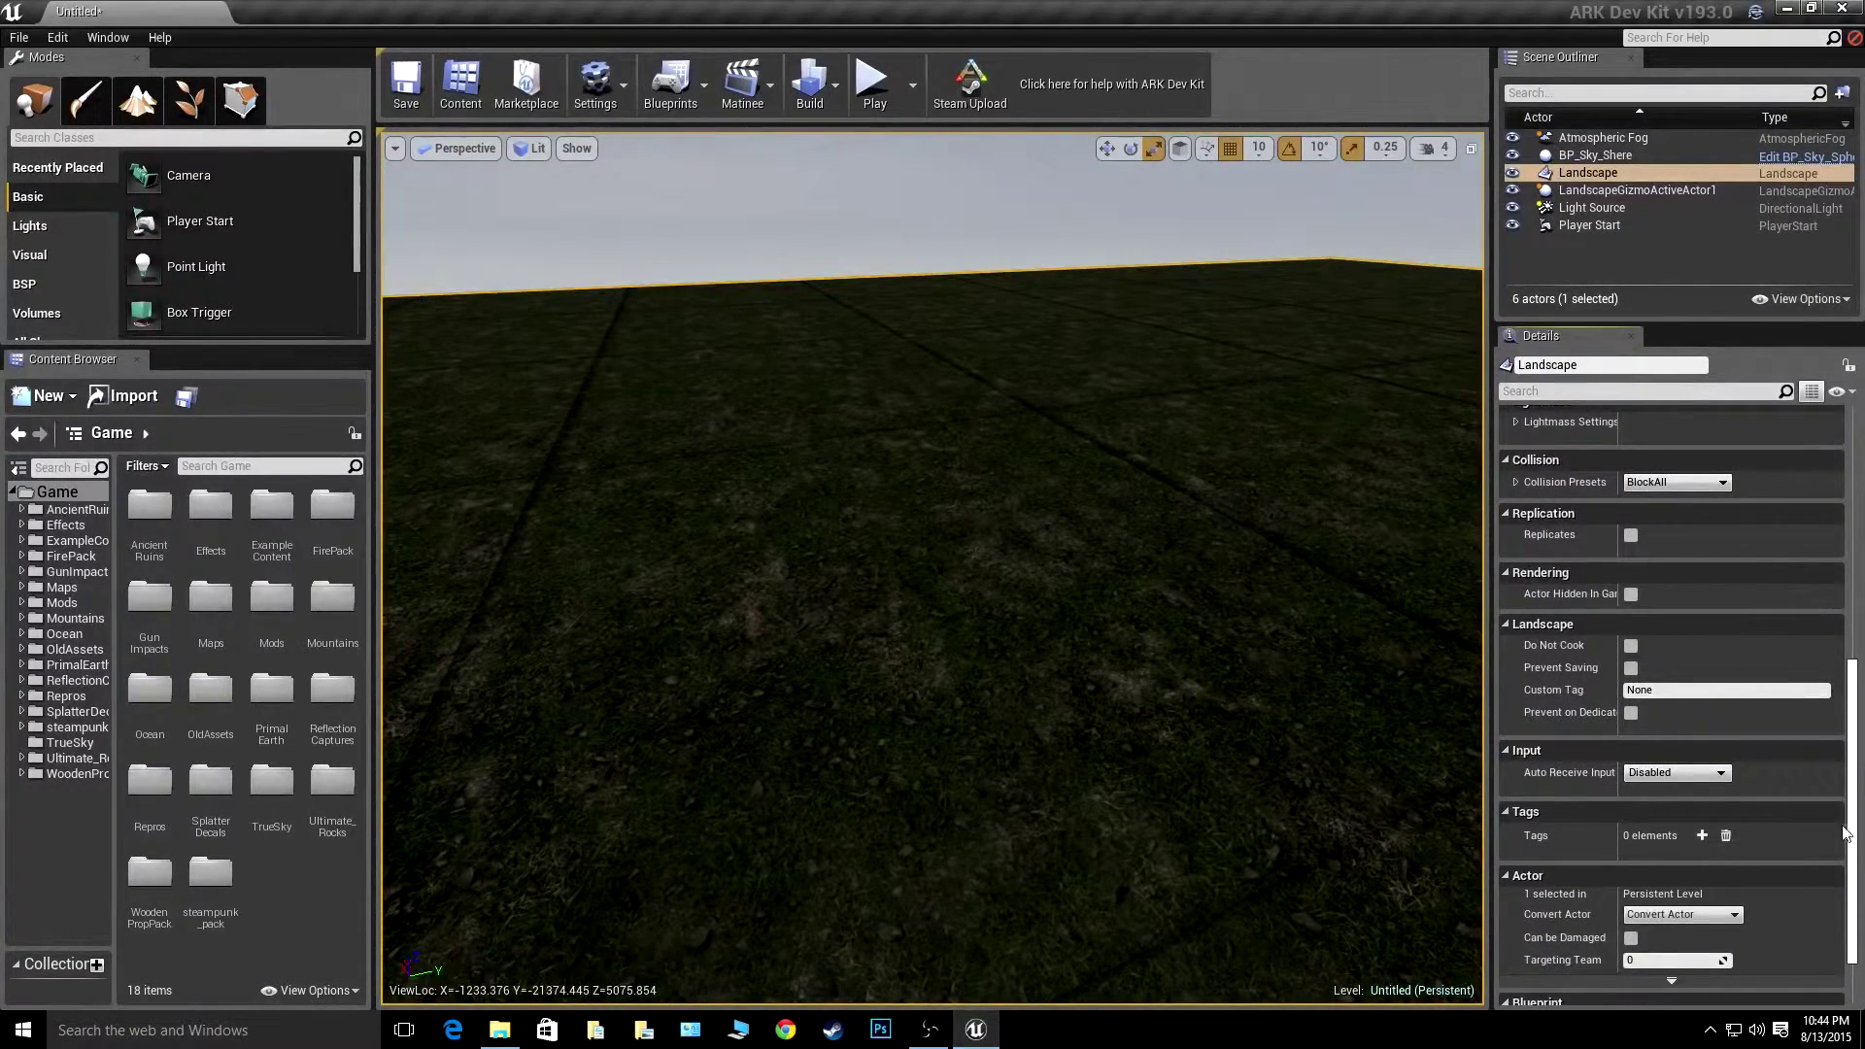
{"action": "left_click_drag", "start_coordinate": [1850, 739], "coordinate": [1860, 652]}
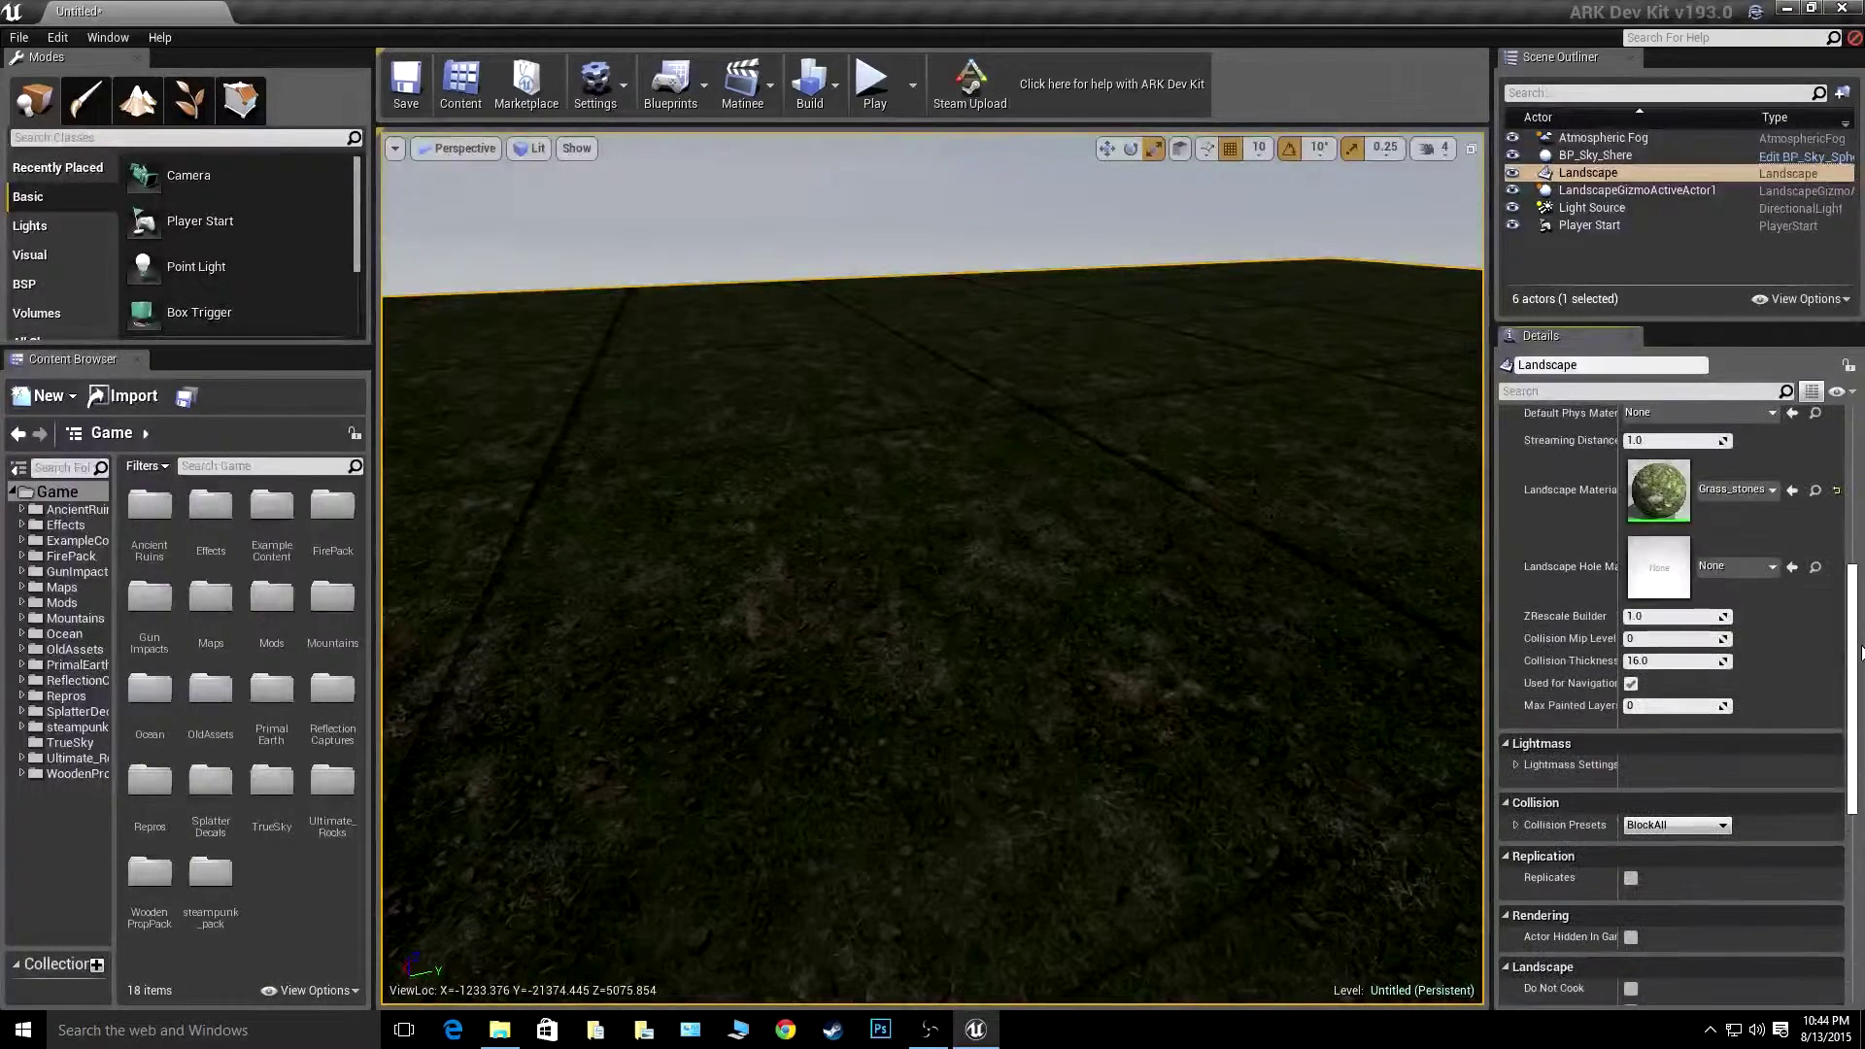
{"action": "left_click", "coordinate": [1772, 566]}
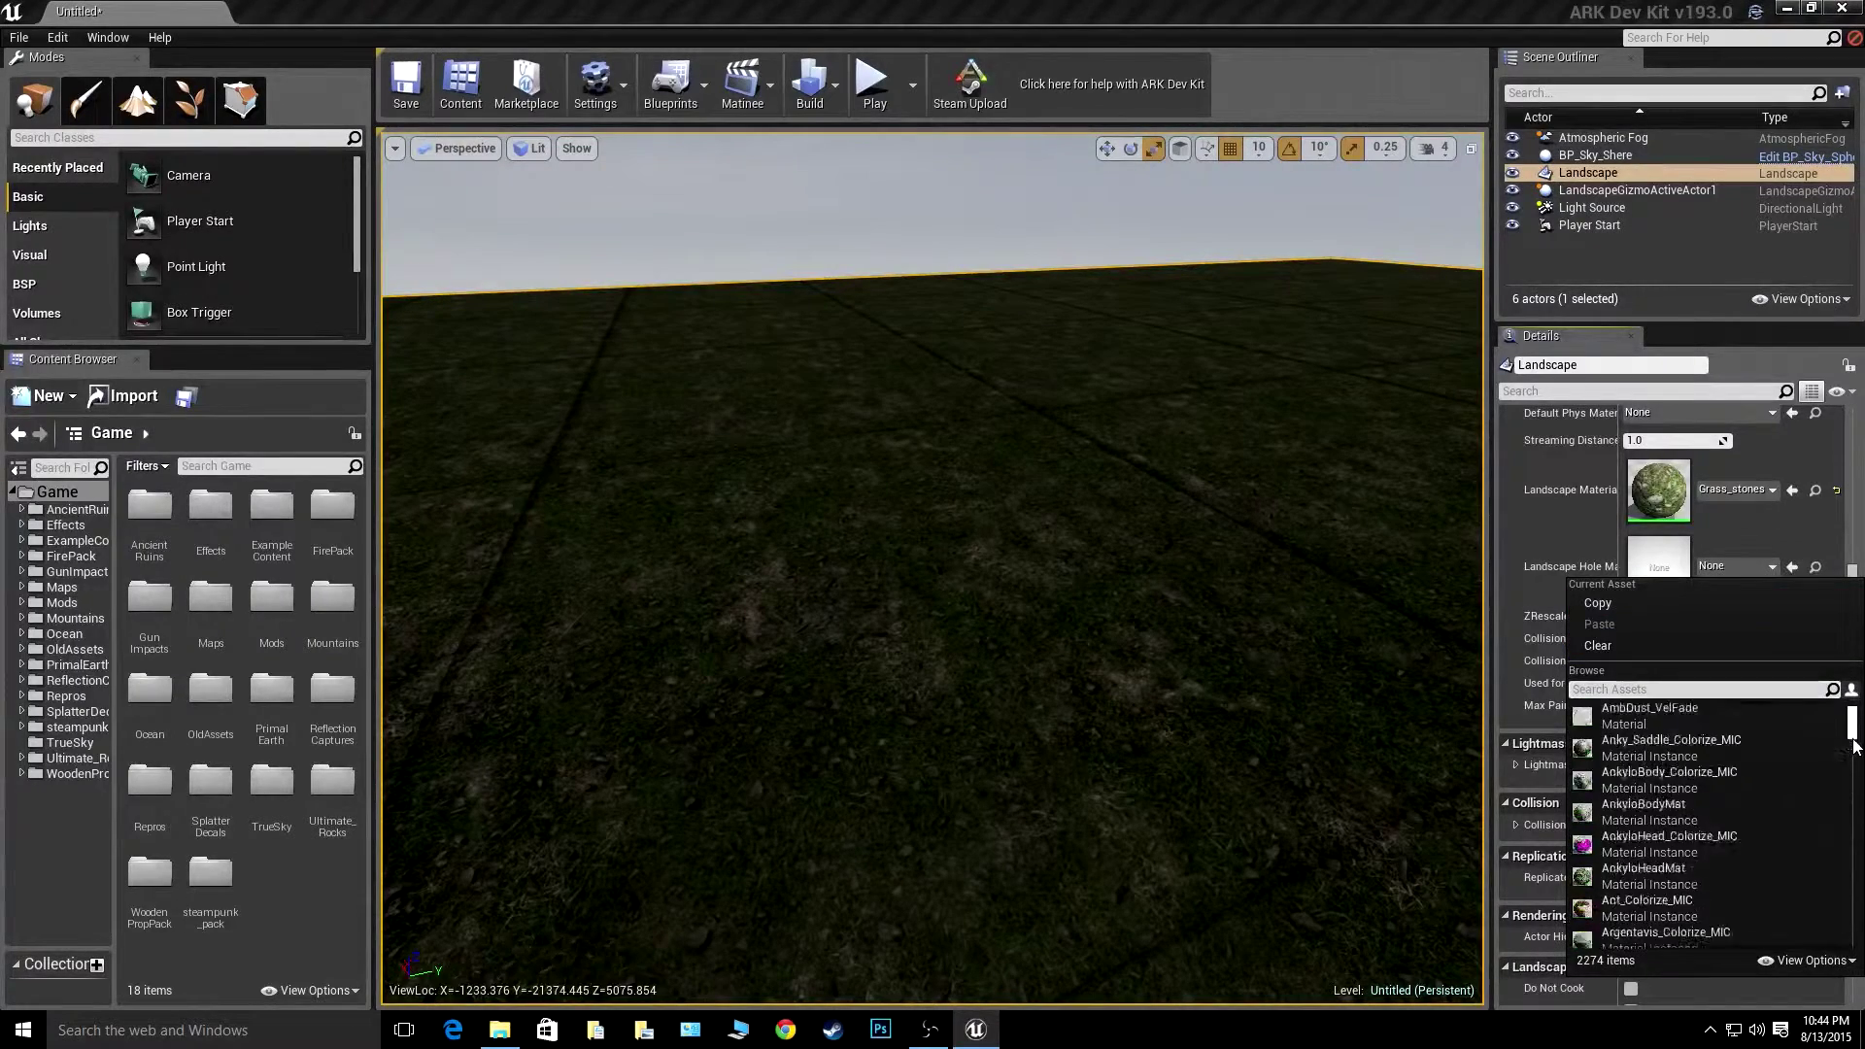
{"action": "scroll", "coordinate": [1853, 746], "scroll_direction": "down", "scroll_amount": 10}
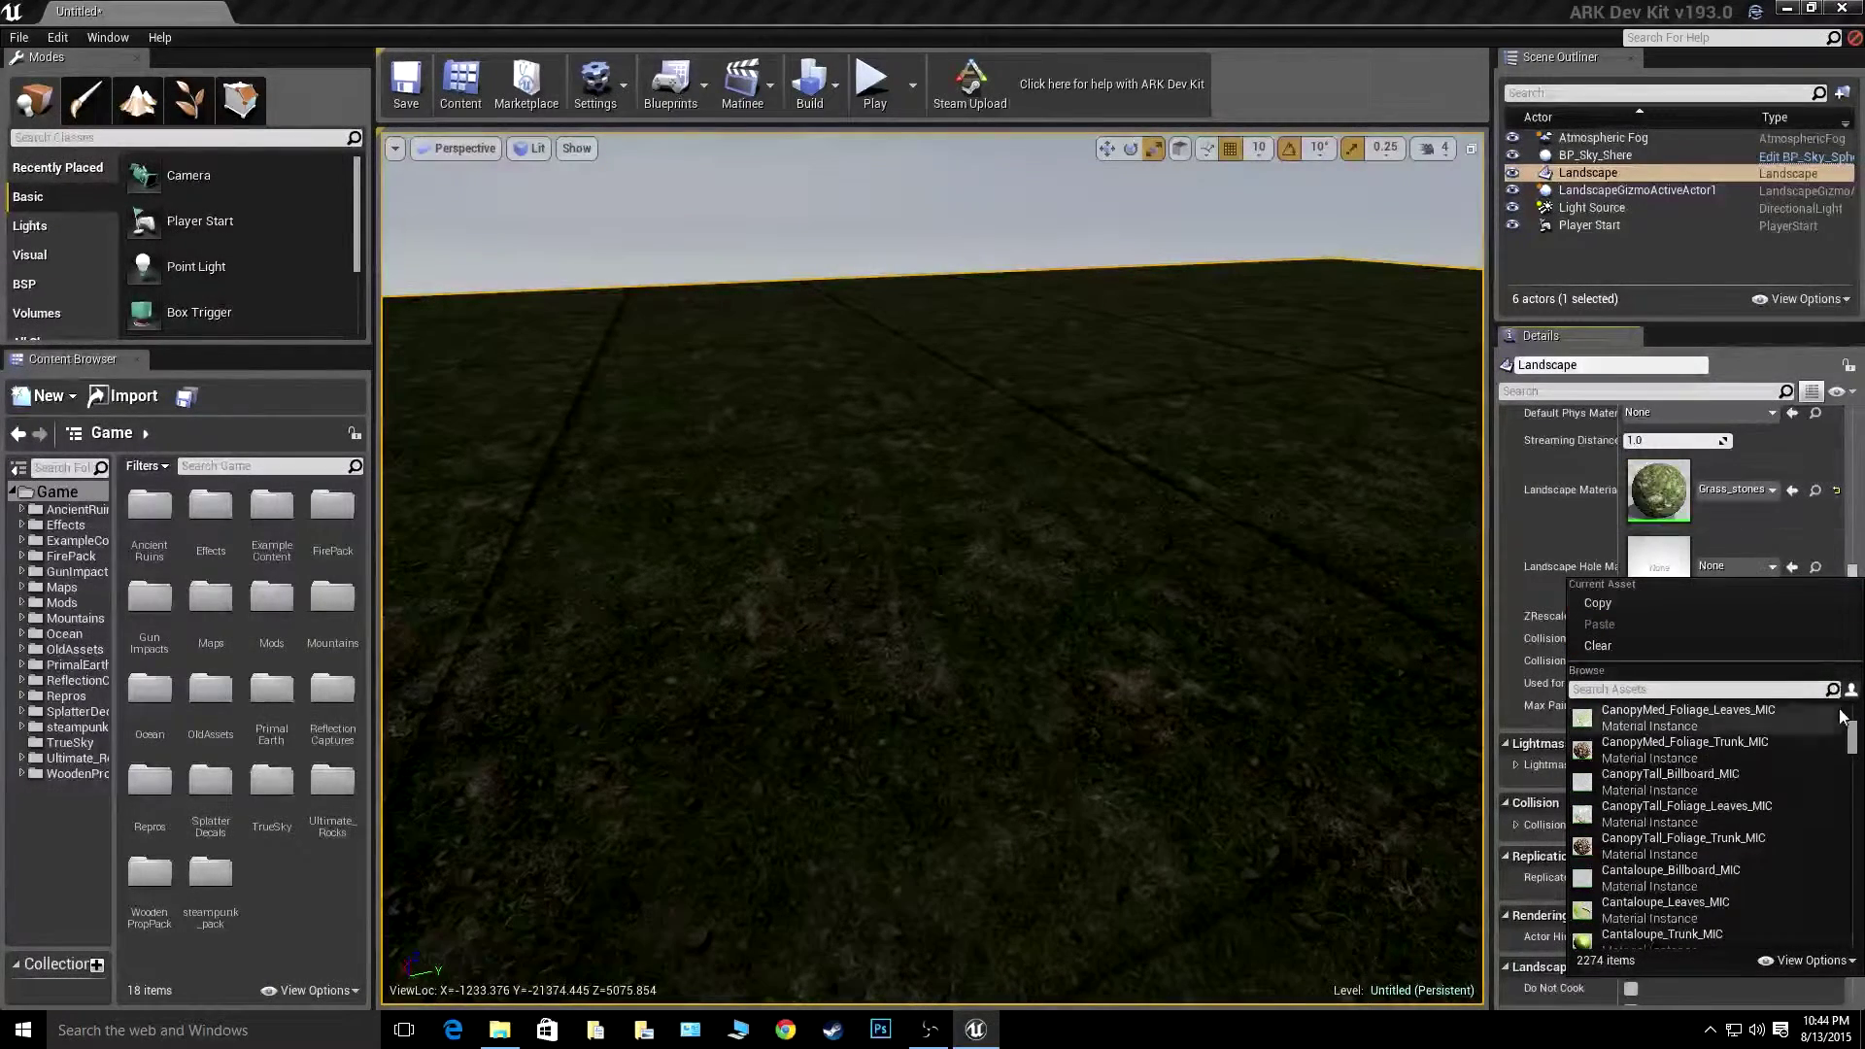
{"action": "scroll", "coordinate": [1748, 718], "scroll_direction": "up", "scroll_amount": 10}
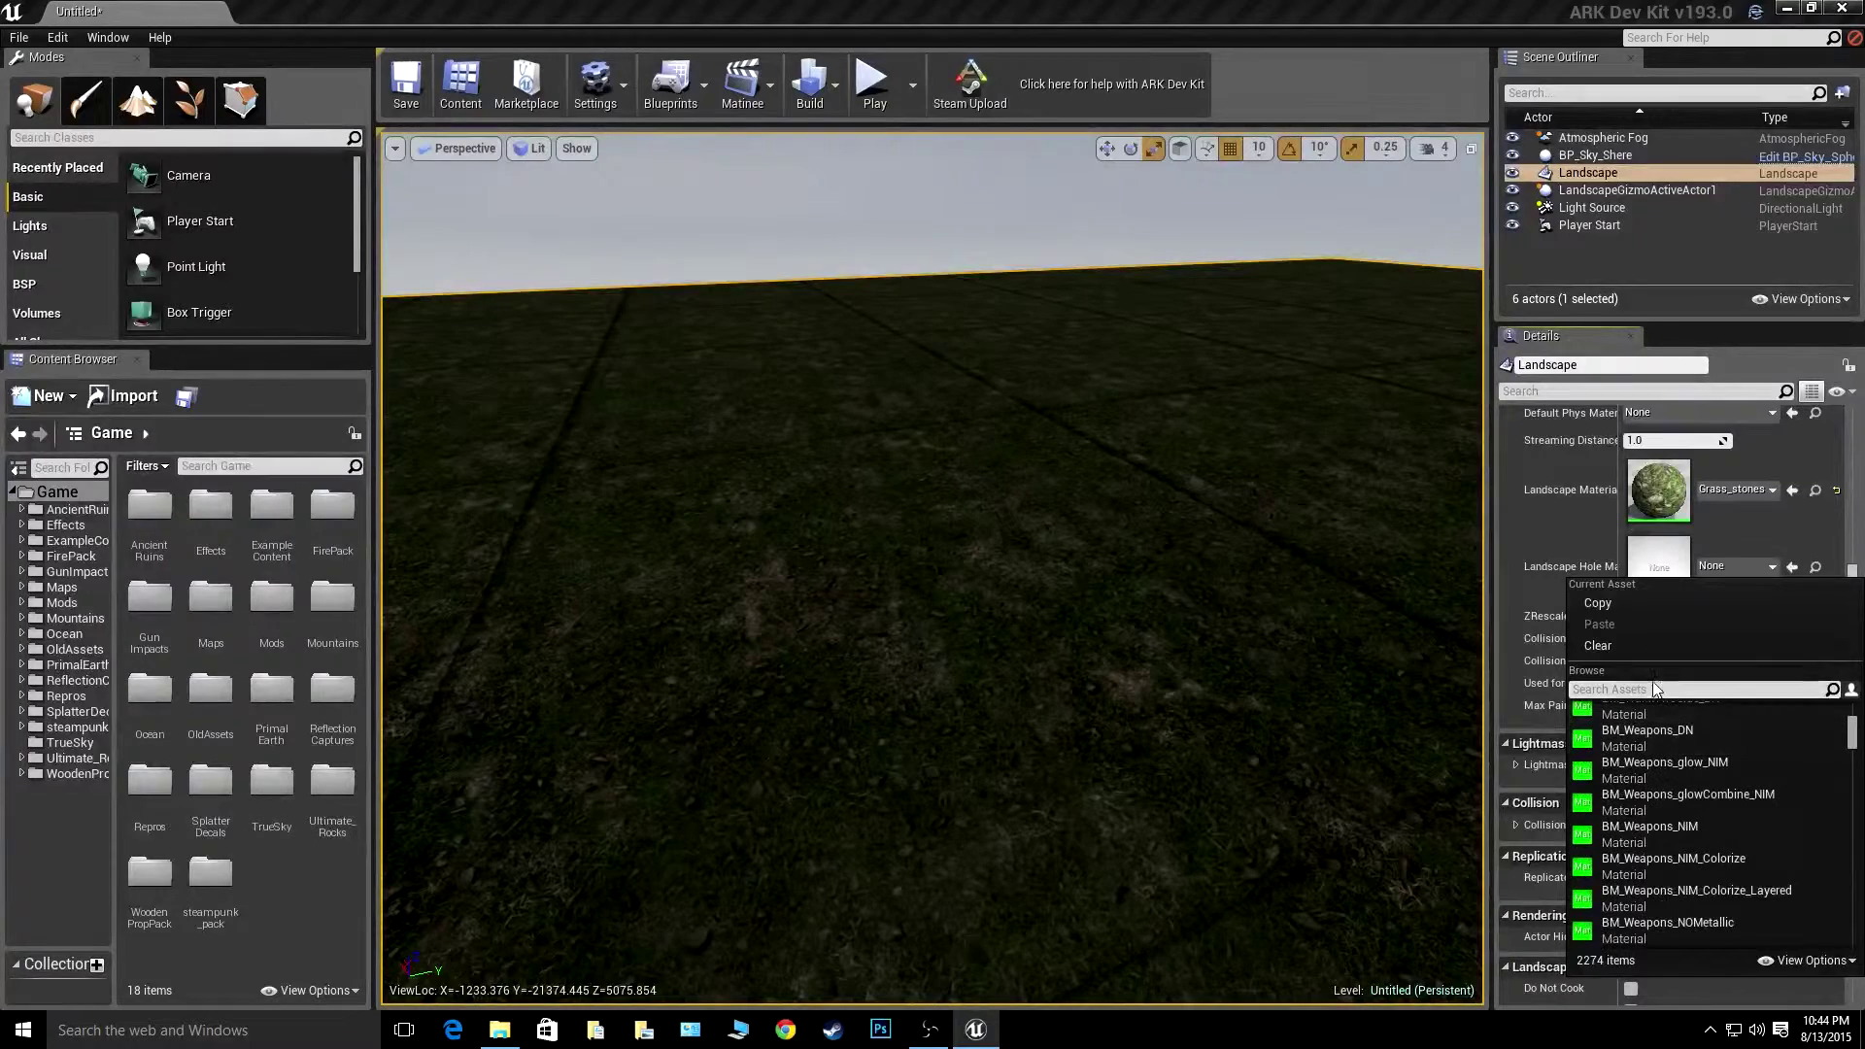
{"action": "type", "text": "gra"}
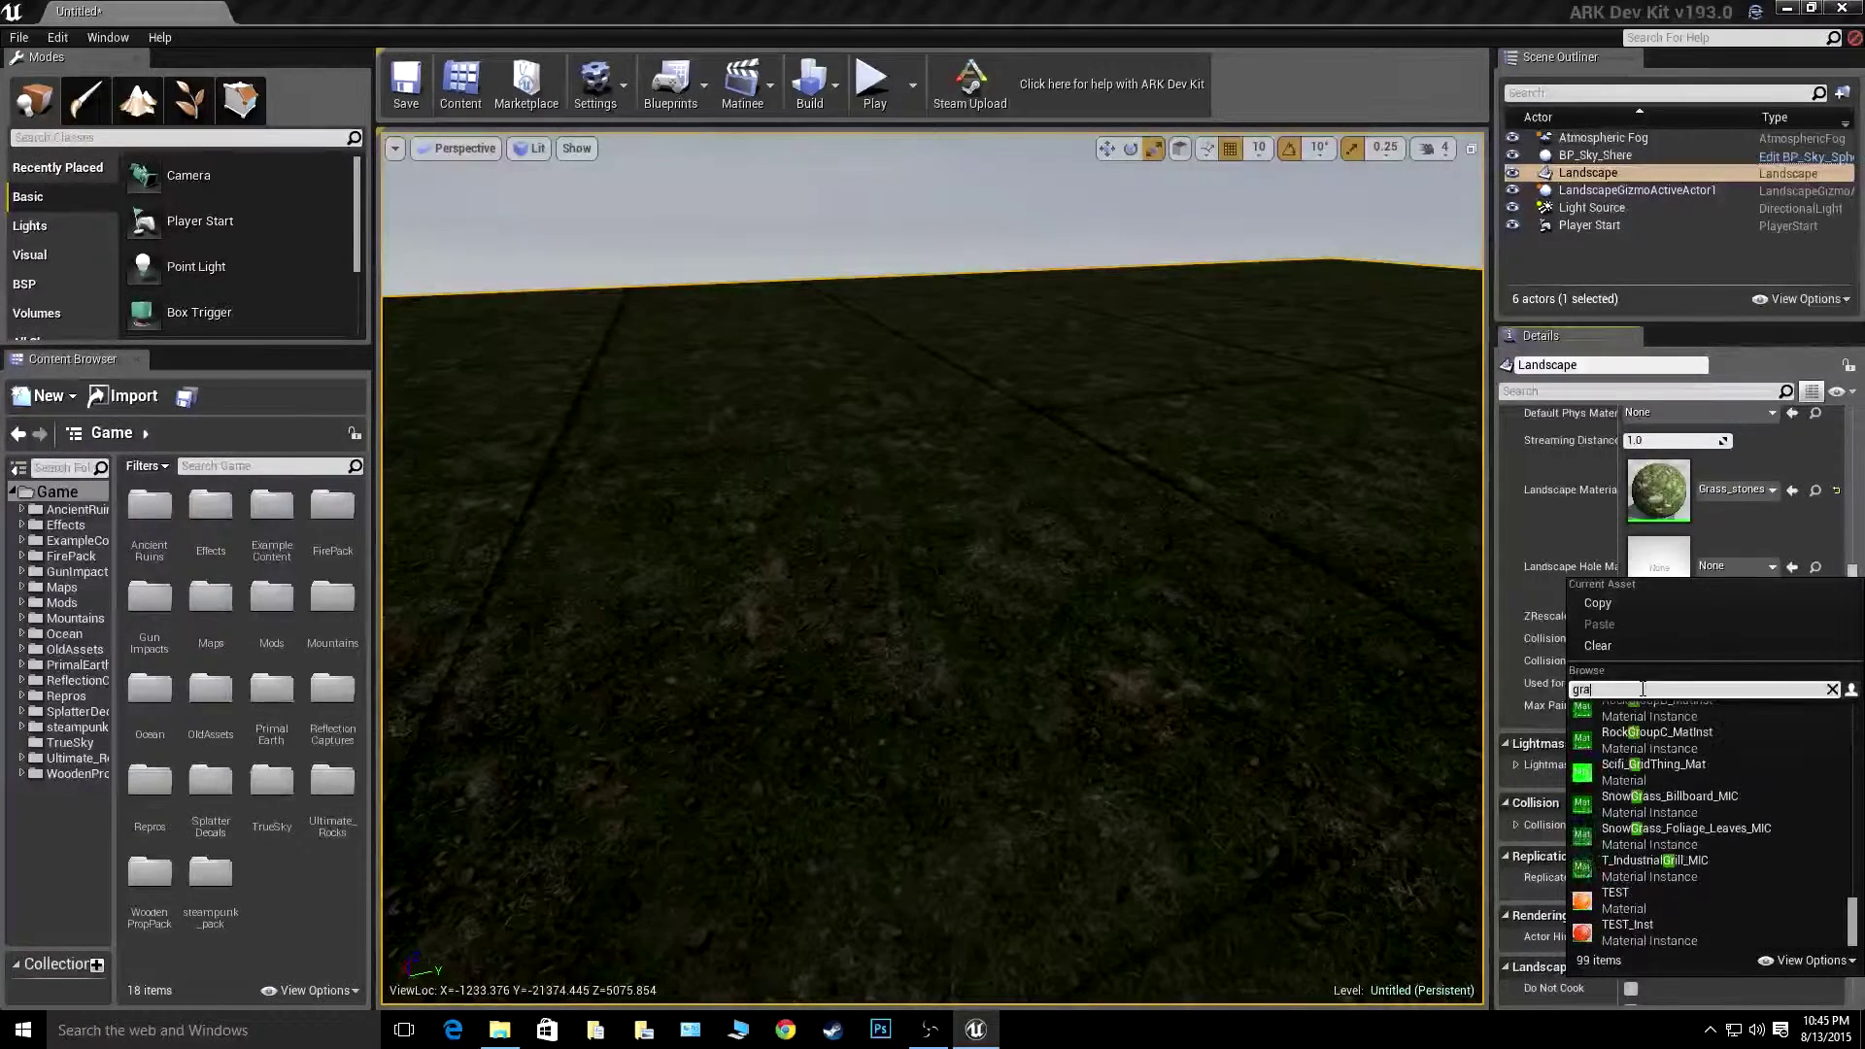
{"action": "type", "text": "ss_stones"}
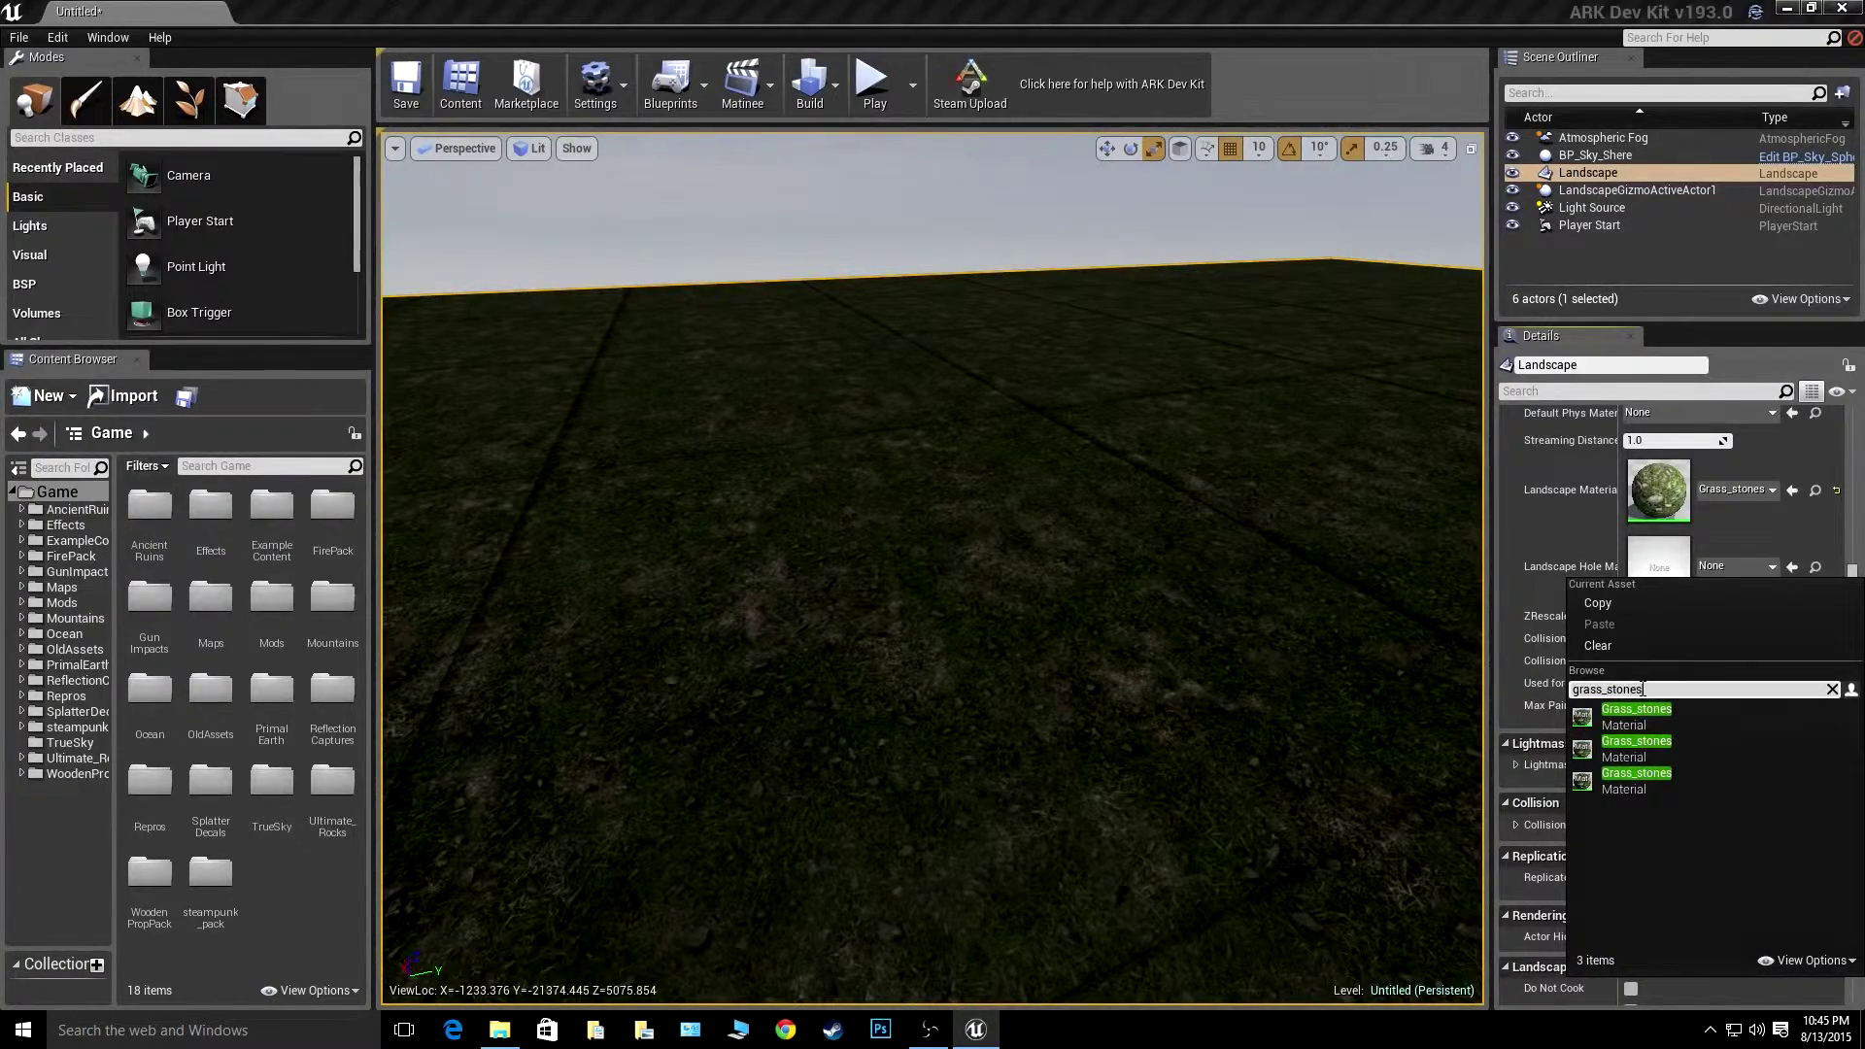
{"action": "left_click", "coordinate": [1669, 720]}
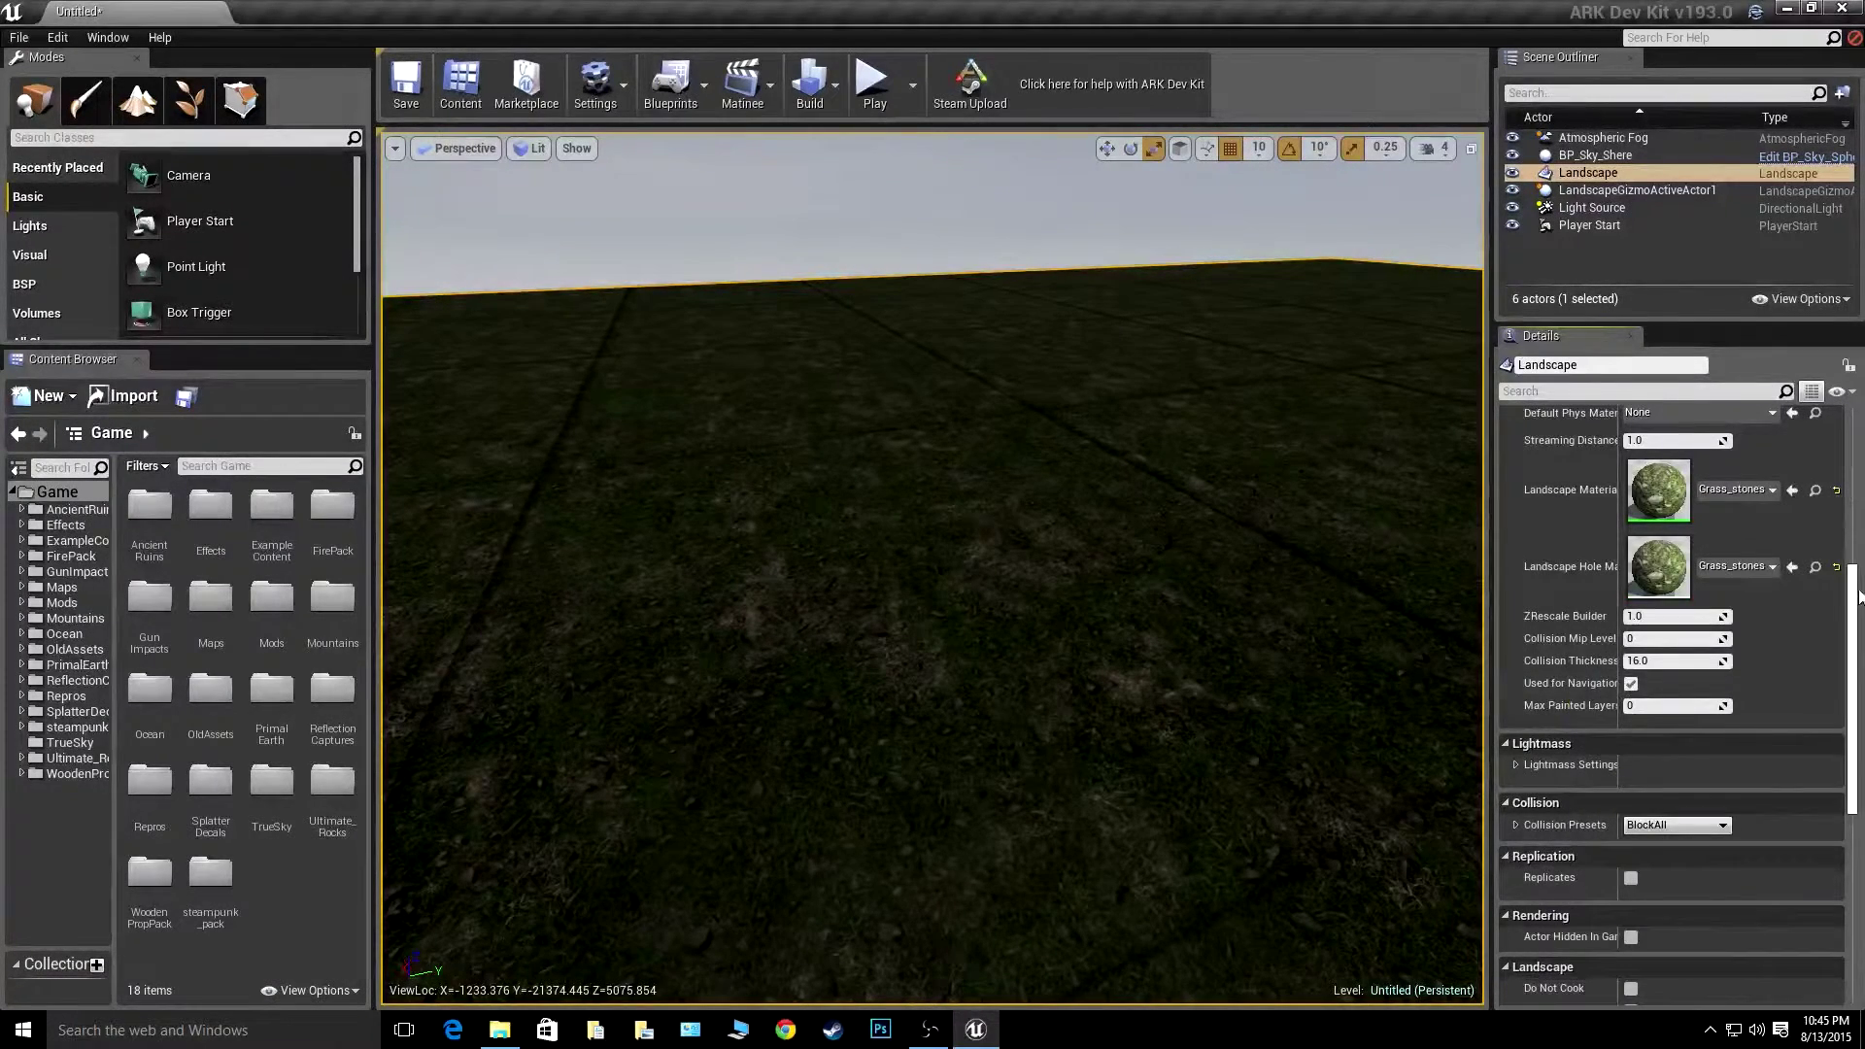
- Review the landscape's remaining properties and fly over the terrain to examine its surface
{"action": "mouse_move", "coordinate": [1854, 591]}
{"action": "left_mouse_down"}
{"action": "mouse_move", "coordinate": [1856, 642]}
{"action": "mouse_move", "coordinate": [1856, 615]}
{"action": "left_mouse_up"}
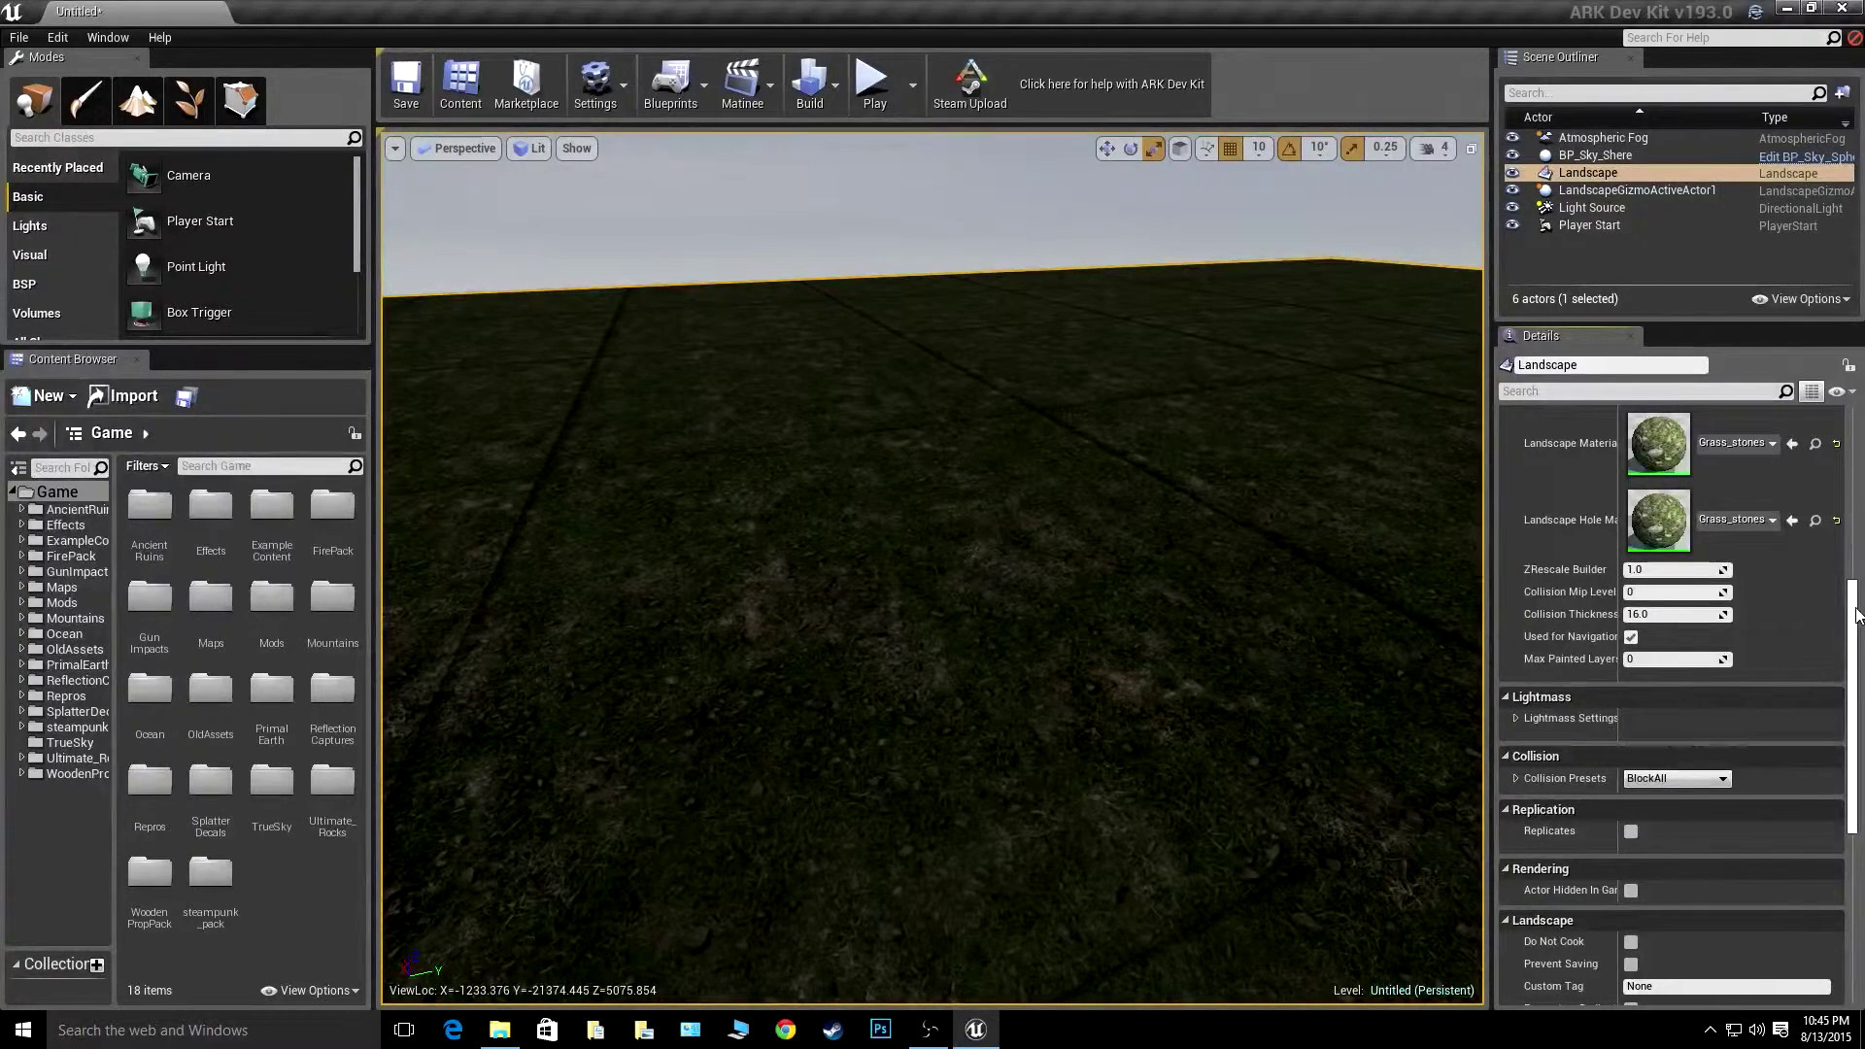
{"action": "left_click_drag", "start_coordinate": [1856, 615], "coordinate": [1856, 789]}
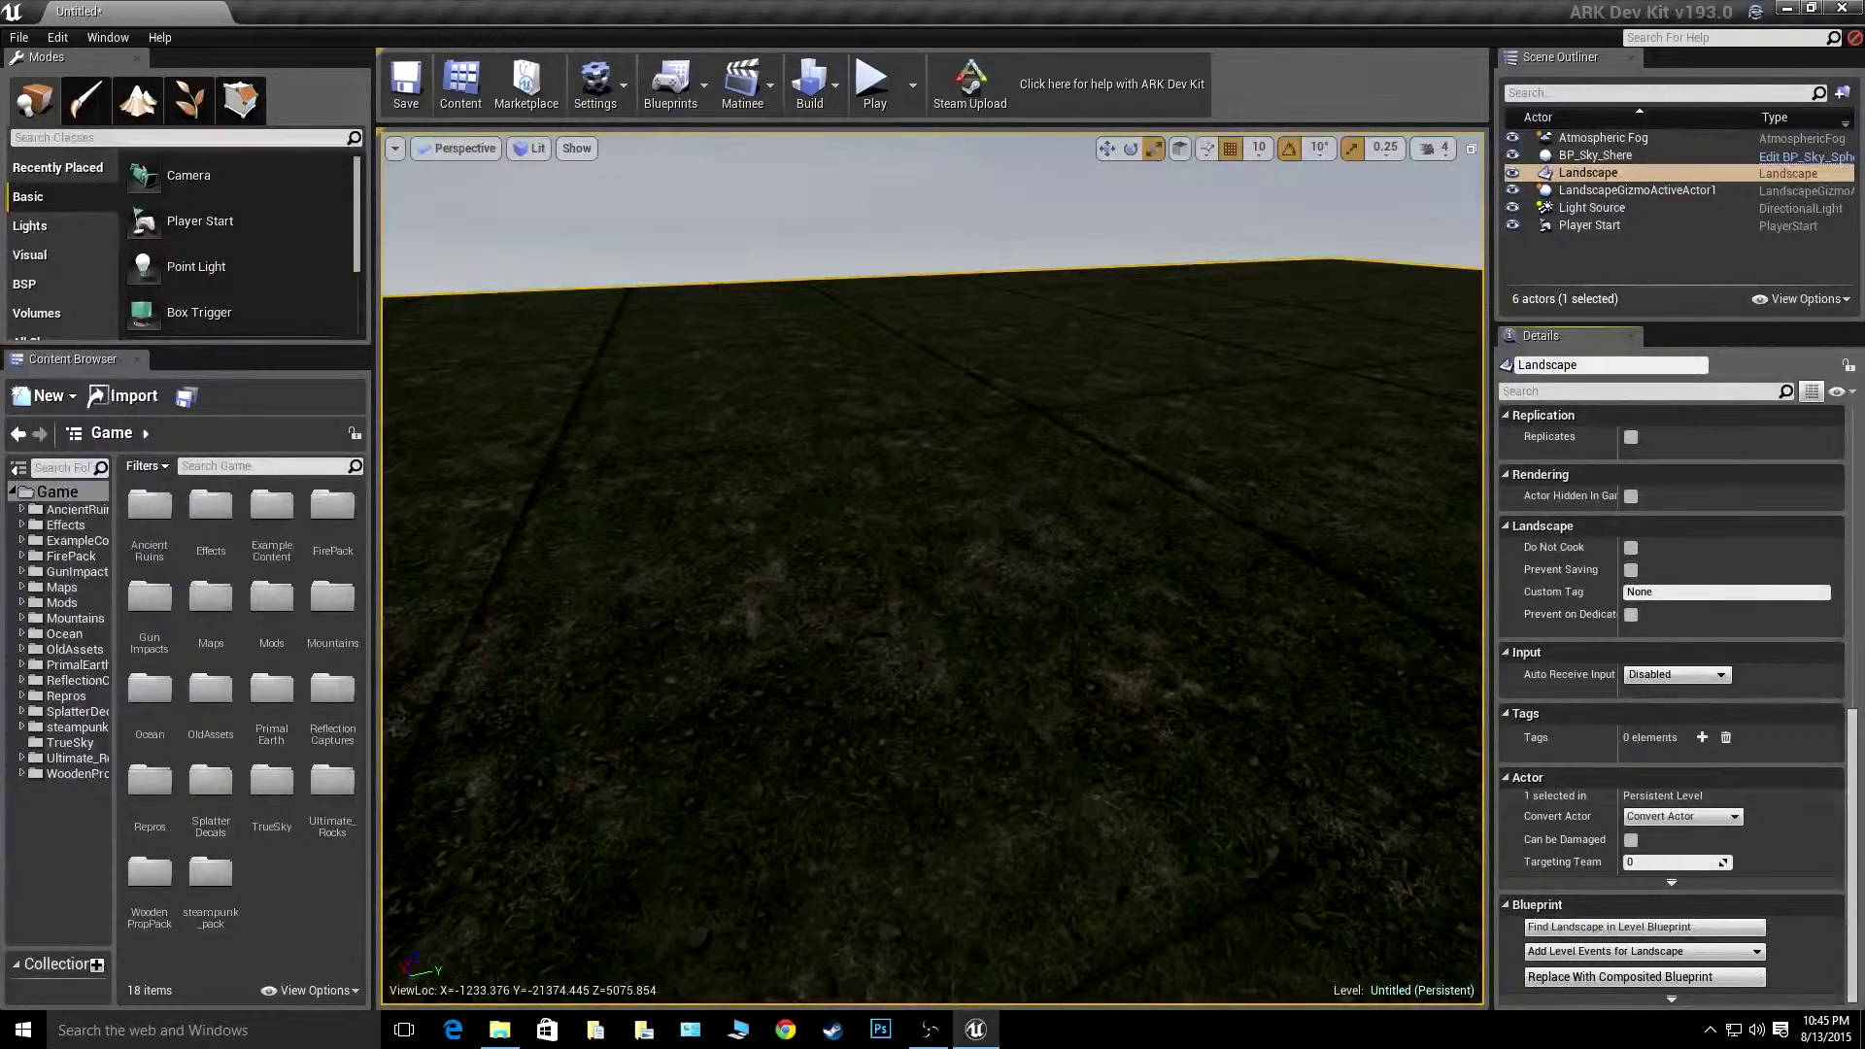
{"action": "mouse_move", "coordinate": [928, 346]}
{"action": "right_mouse_down"}
{"action": "mouse_move", "coordinate": [937, 367]}
{"action": "mouse_move", "coordinate": [1098, 322]}
{"action": "mouse_move", "coordinate": [1175, 379]}
{"action": "mouse_move", "coordinate": [1253, 309]}
{"action": "mouse_move", "coordinate": [1398, 290]}
{"action": "mouse_move", "coordinate": [929, 344]}
{"action": "right_mouse_up"}
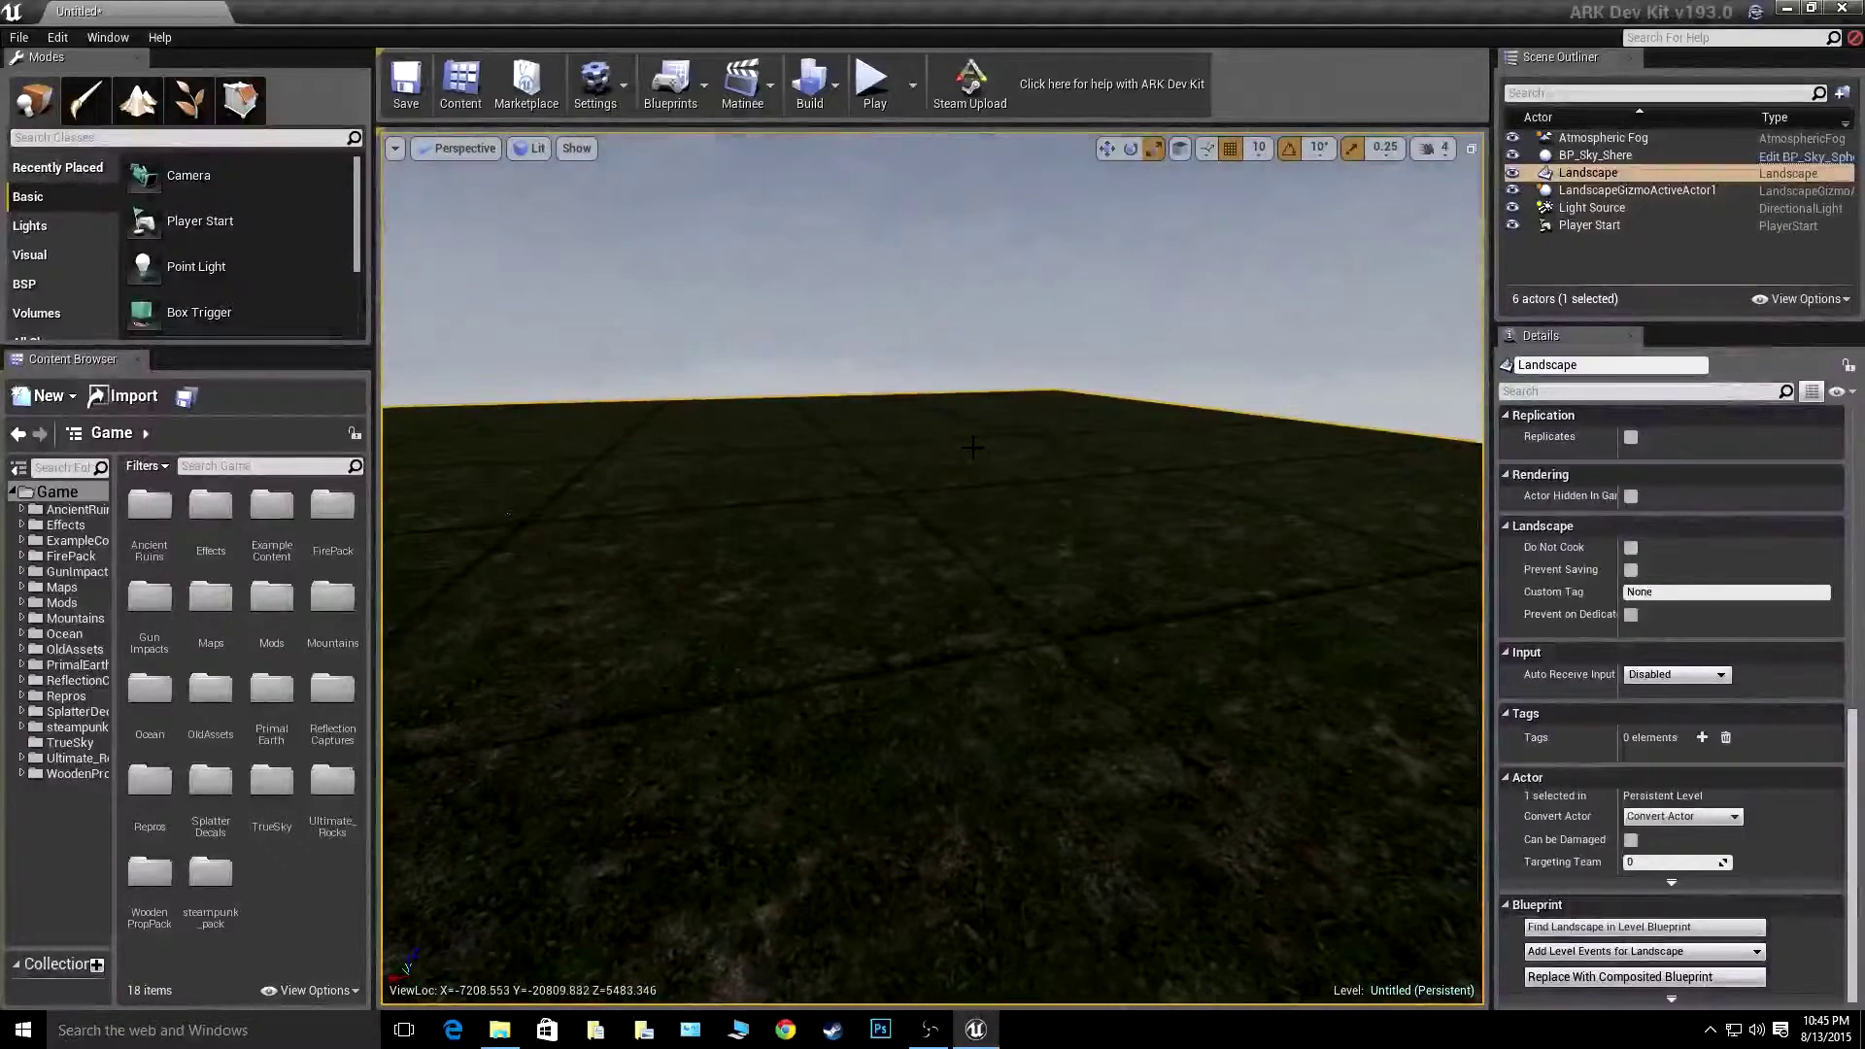
{"action": "left_click", "coordinate": [1003, 238]}
{"action": "right_click_drag", "start_coordinate": [1157, 458], "coordinate": [1158, 458]}
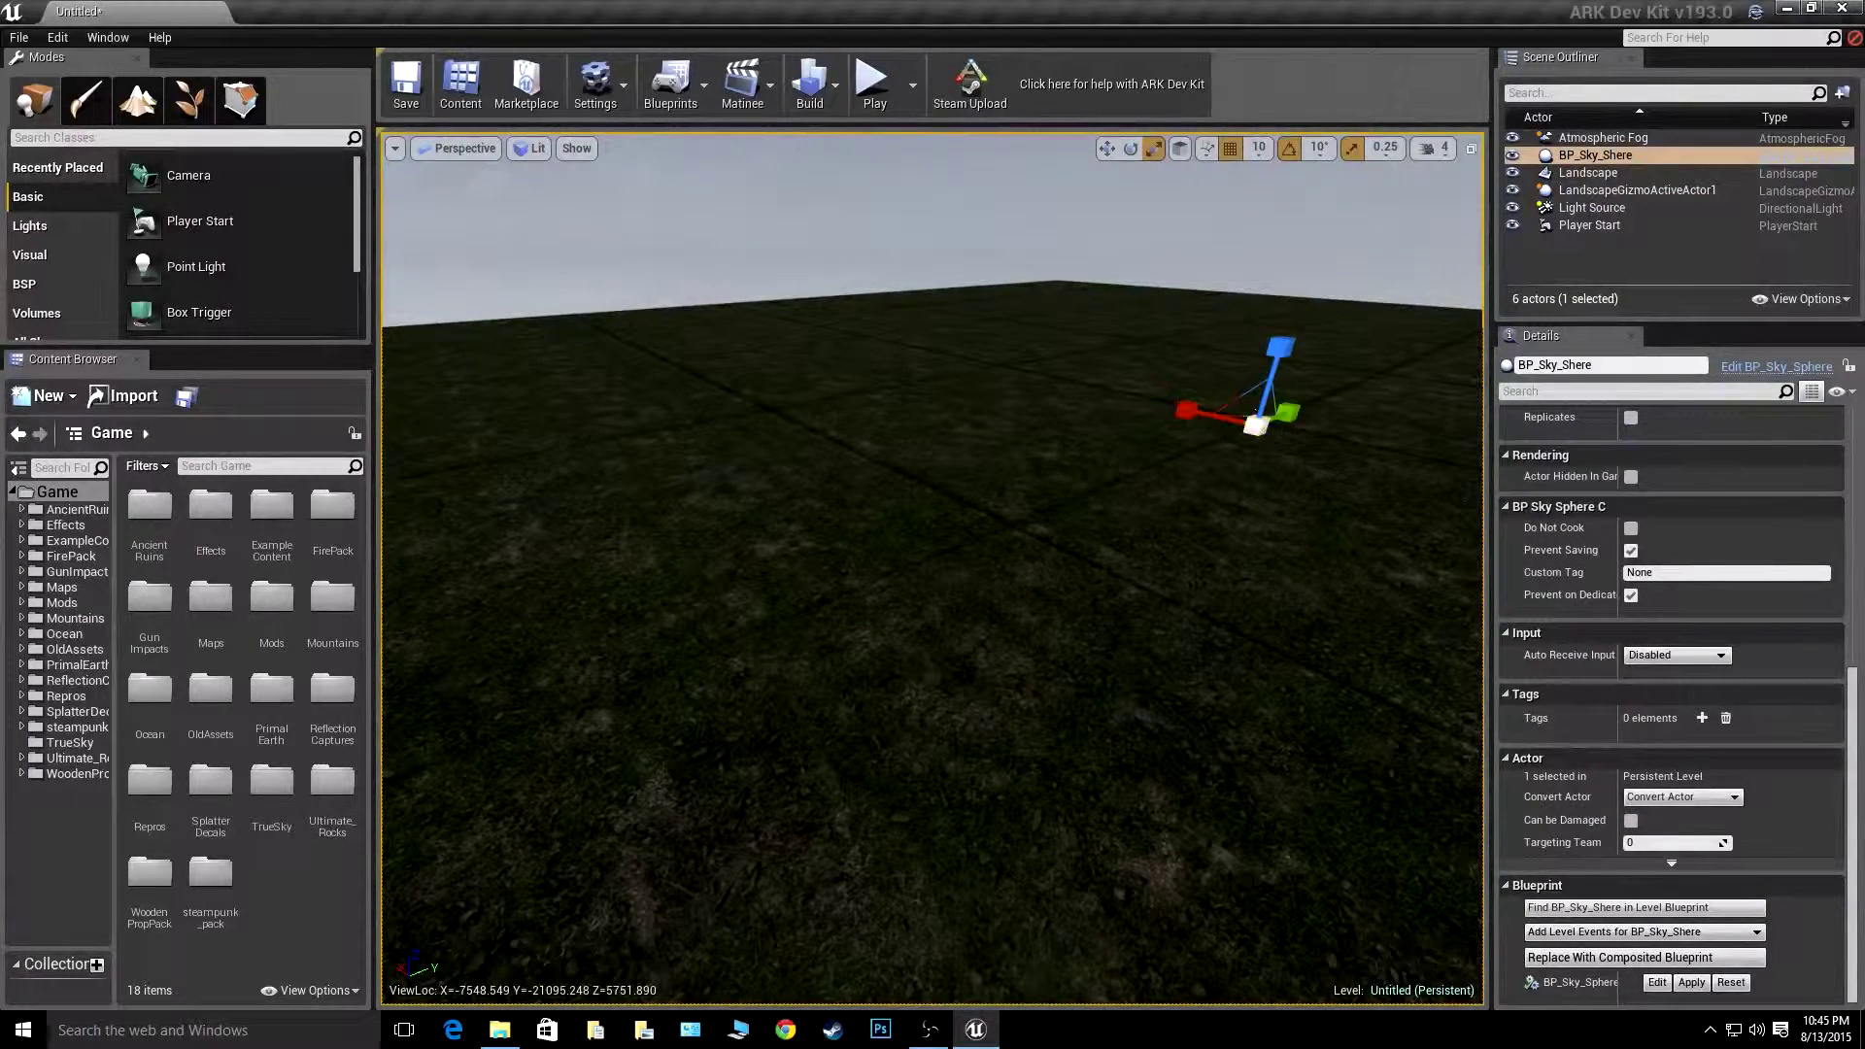
{"action": "left_click", "coordinate": [1254, 409]}
{"action": "right_click_drag", "start_coordinate": [1254, 409], "coordinate": [1019, 393]}
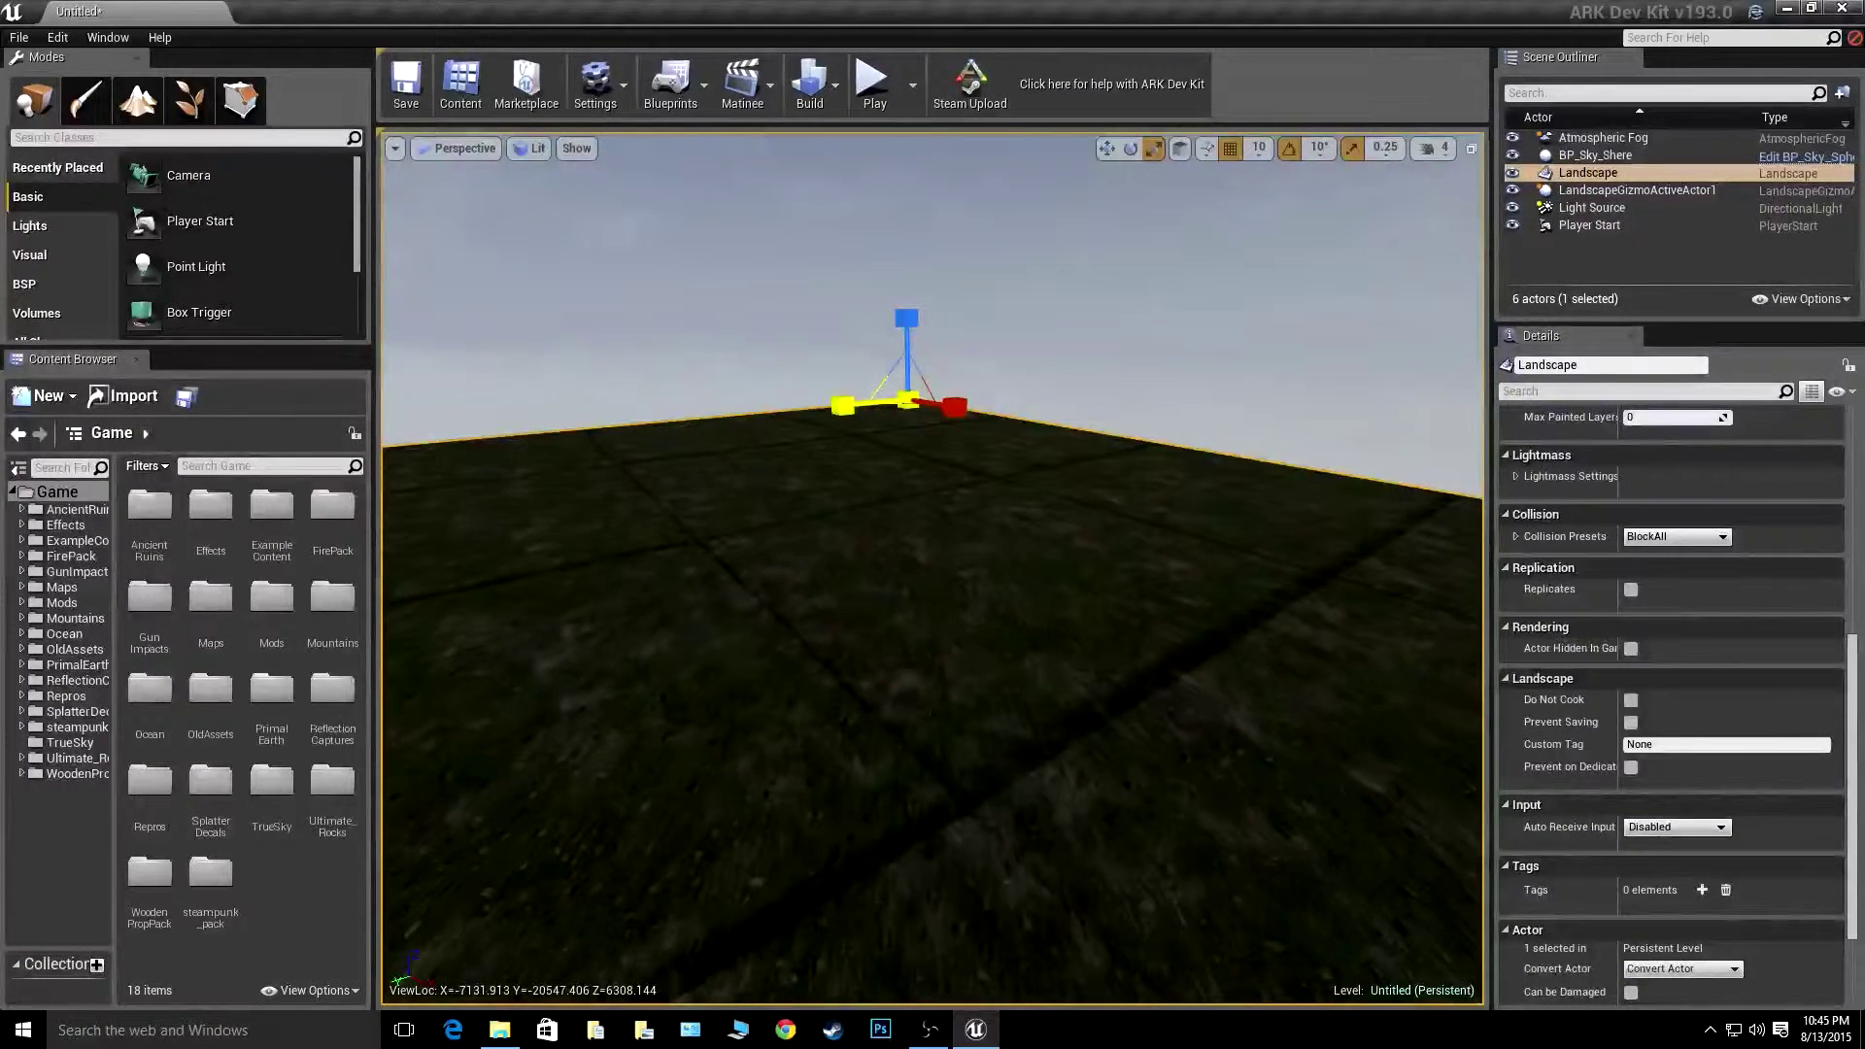
{"action": "right_click_drag", "start_coordinate": [725, 642], "coordinate": [1040, 396]}
{"action": "key", "text": "w"}
{"action": "key", "text": "w"}
{"action": "key", "text": "w"}
{"action": "key", "text": "w"}
{"action": "key", "text": "w"}
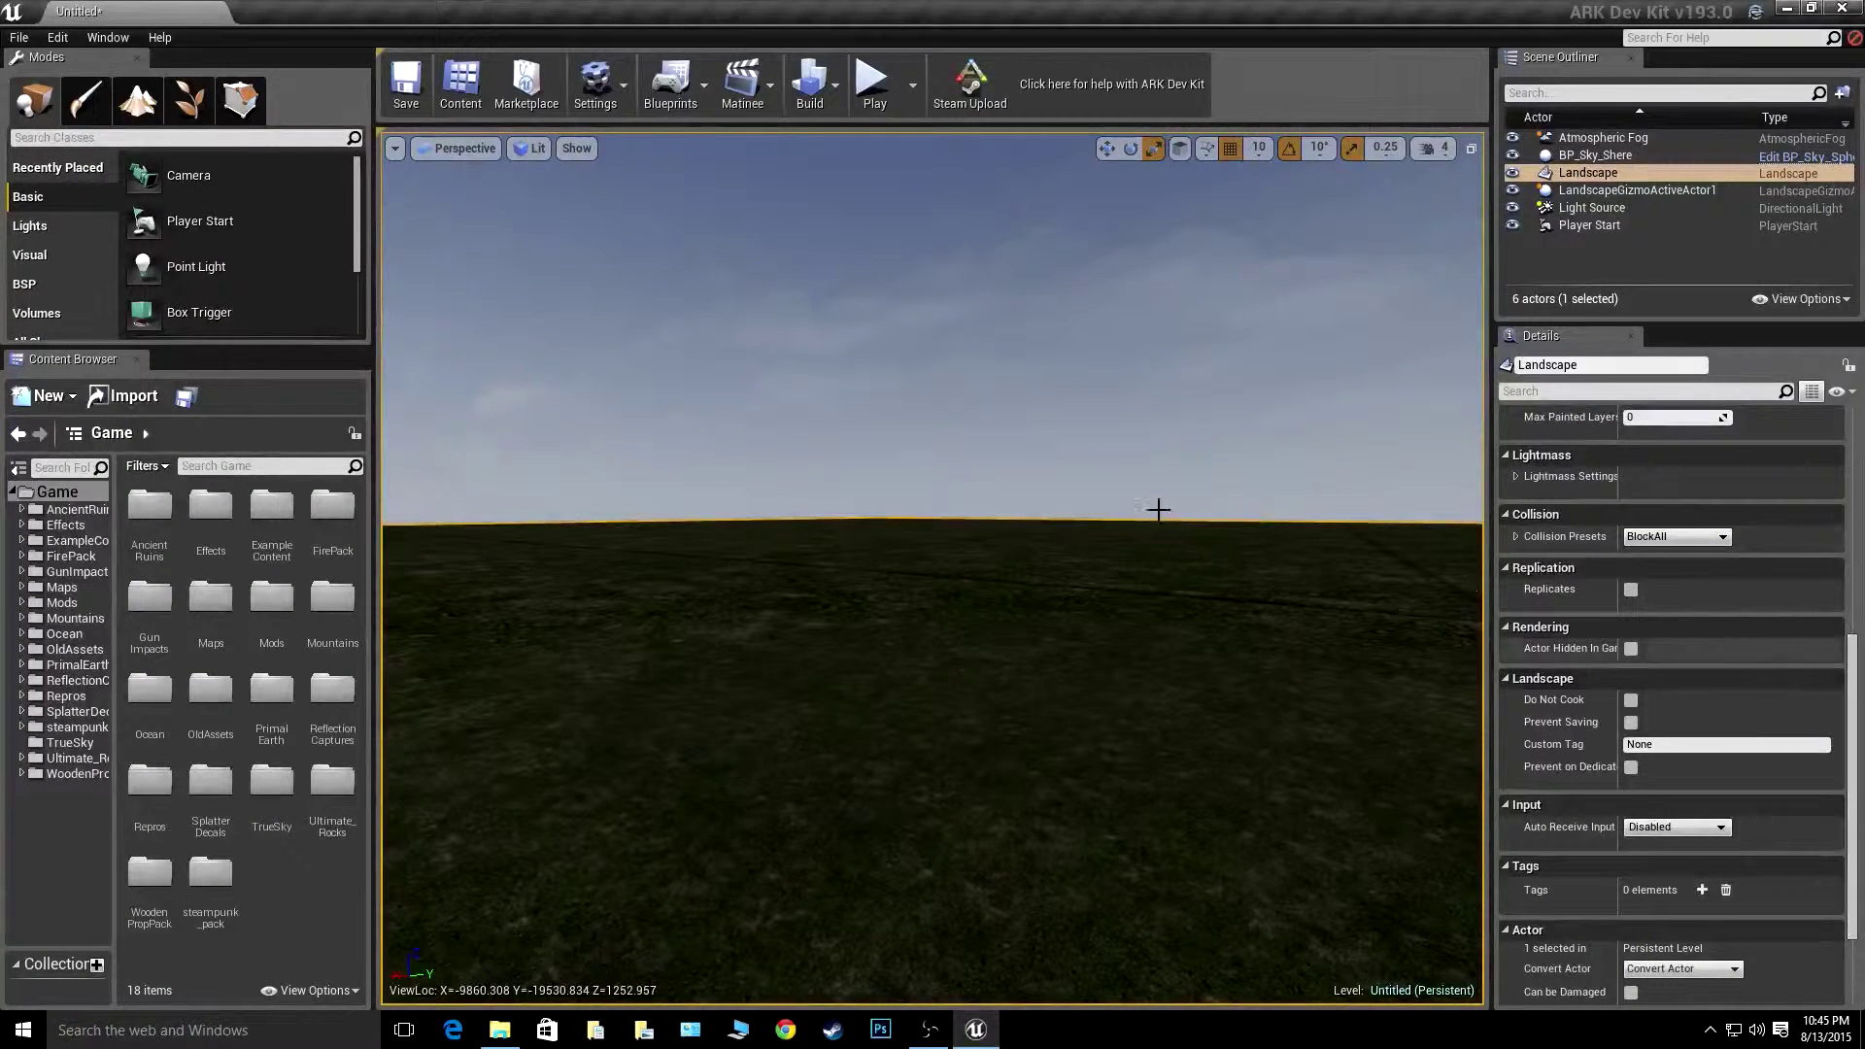
- Switch to landscape editing, enter Sculpt mode and choose the Hydro Erosion tool
{"action": "left_click", "coordinate": [137, 96]}
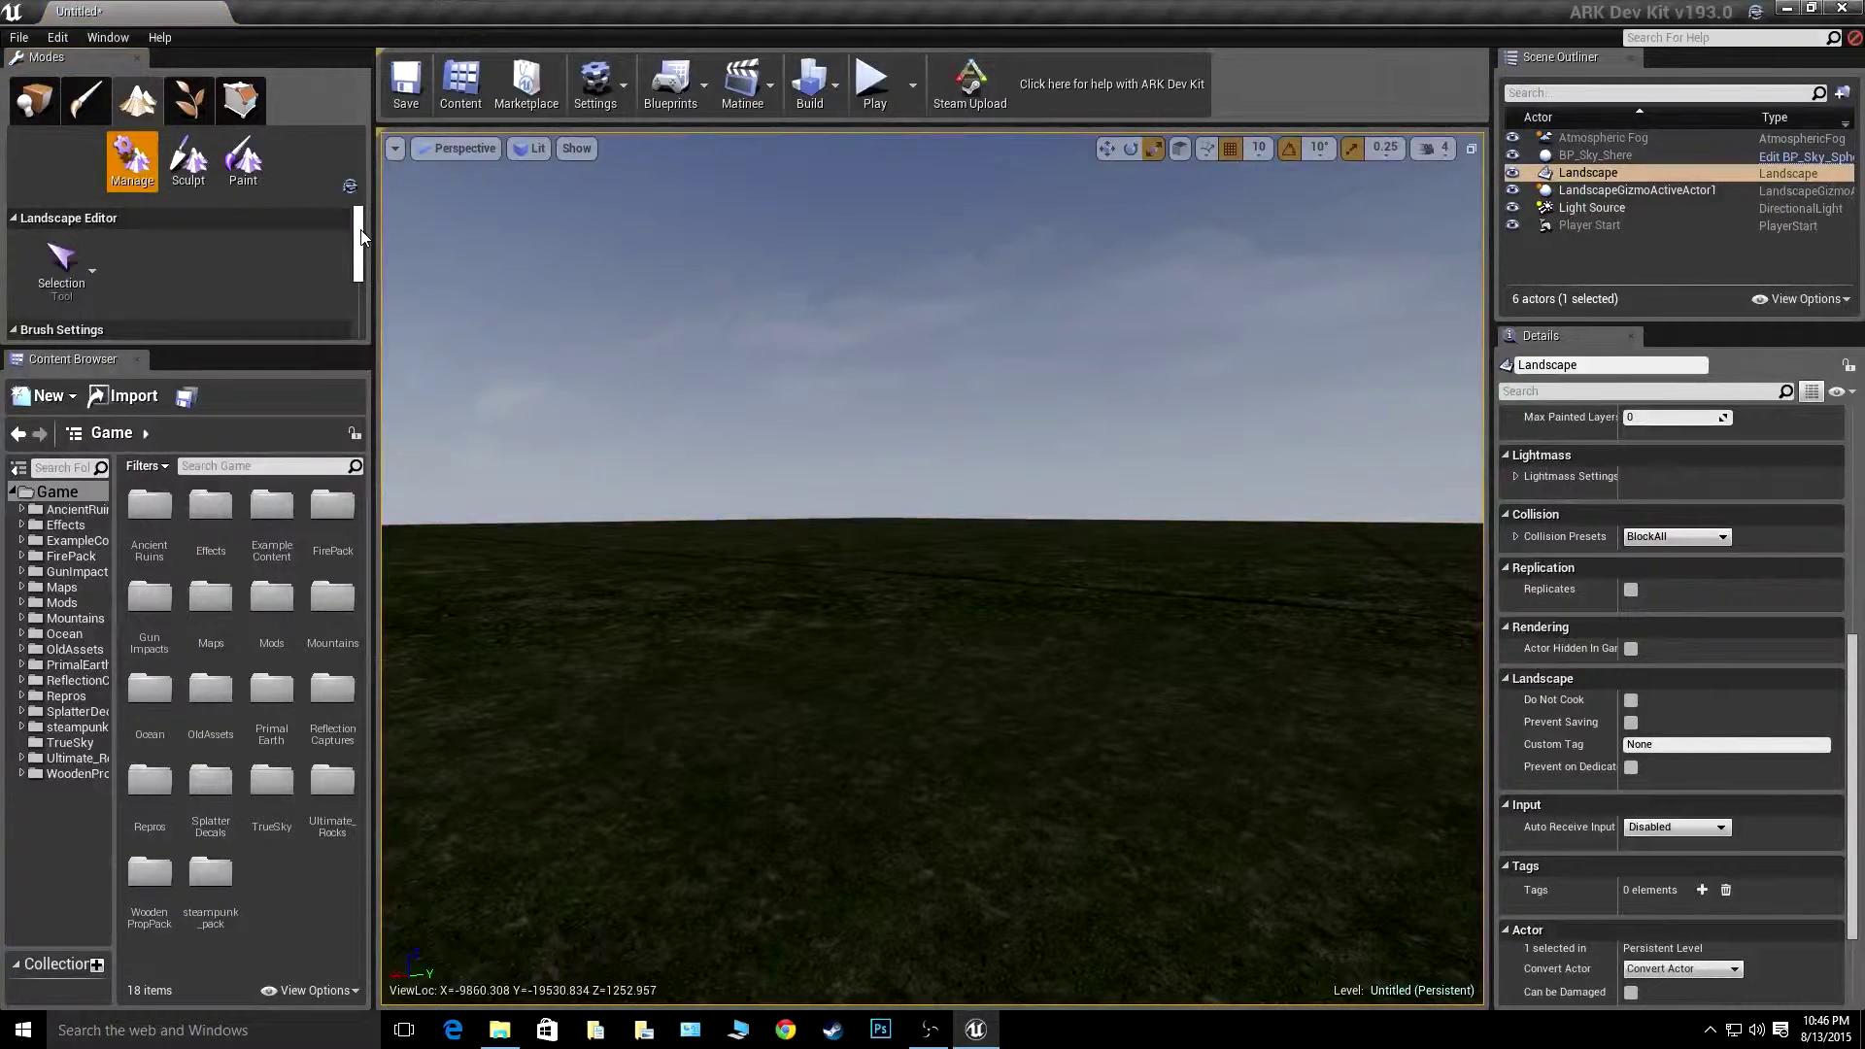
{"action": "right_click_drag", "start_coordinate": [854, 259], "coordinate": [766, 362]}
{"action": "key", "text": "s"}
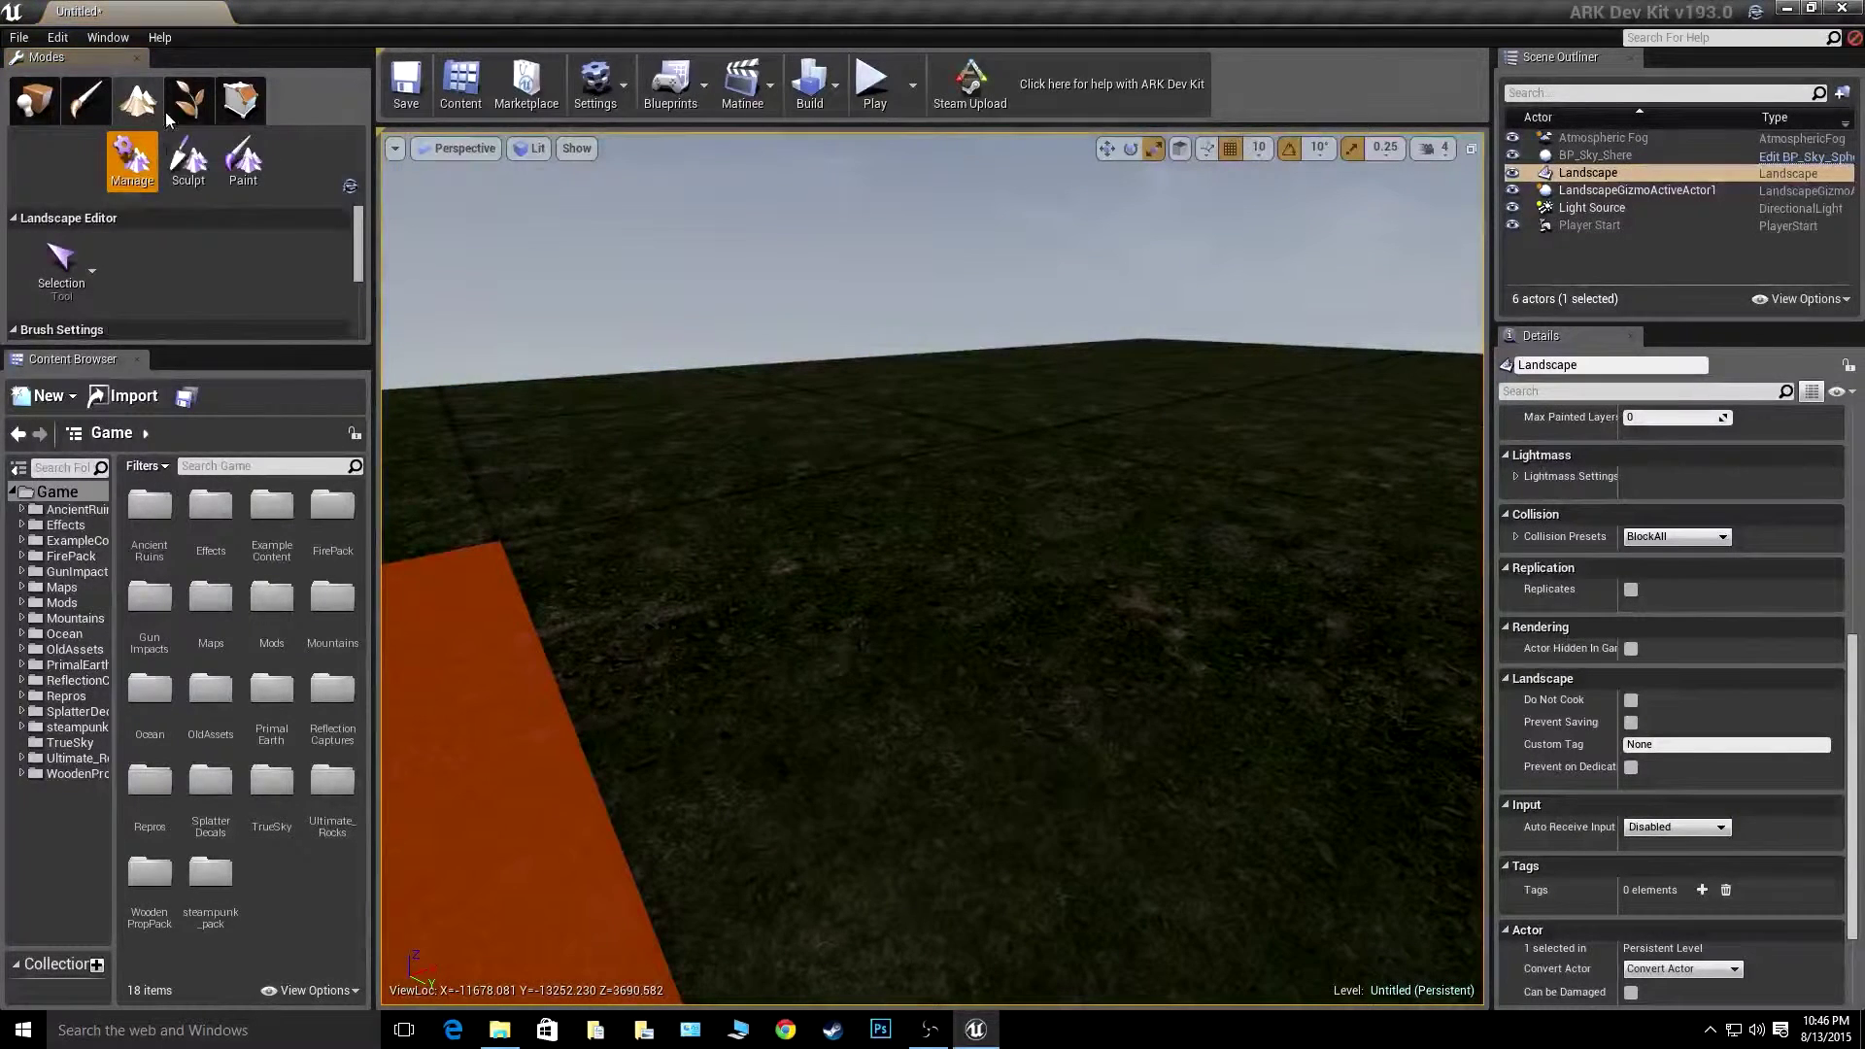
{"action": "mouse_move", "coordinate": [360, 255]}
{"action": "left_mouse_down"}
{"action": "mouse_move", "coordinate": [360, 319]}
{"action": "mouse_move", "coordinate": [353, 233]}
{"action": "left_mouse_up"}
{"action": "left_click", "coordinate": [191, 171]}
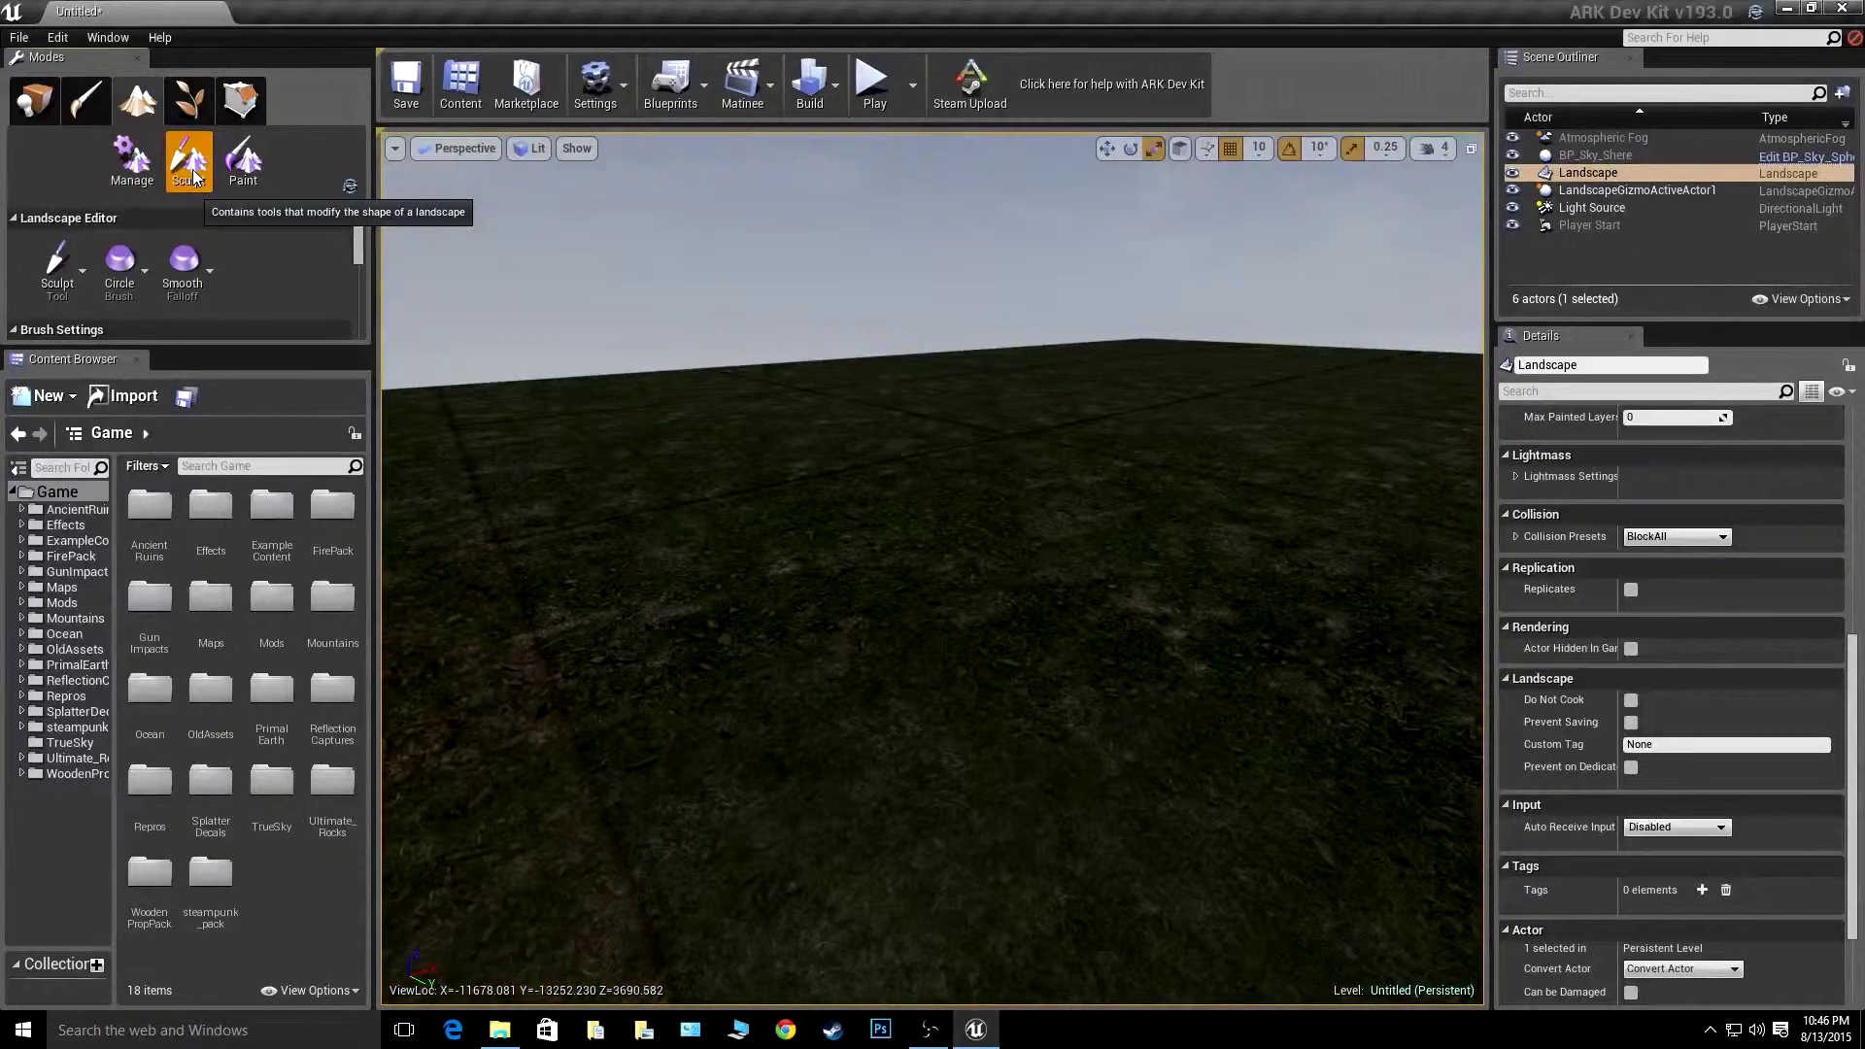
{"action": "left_click", "coordinate": [85, 272]}
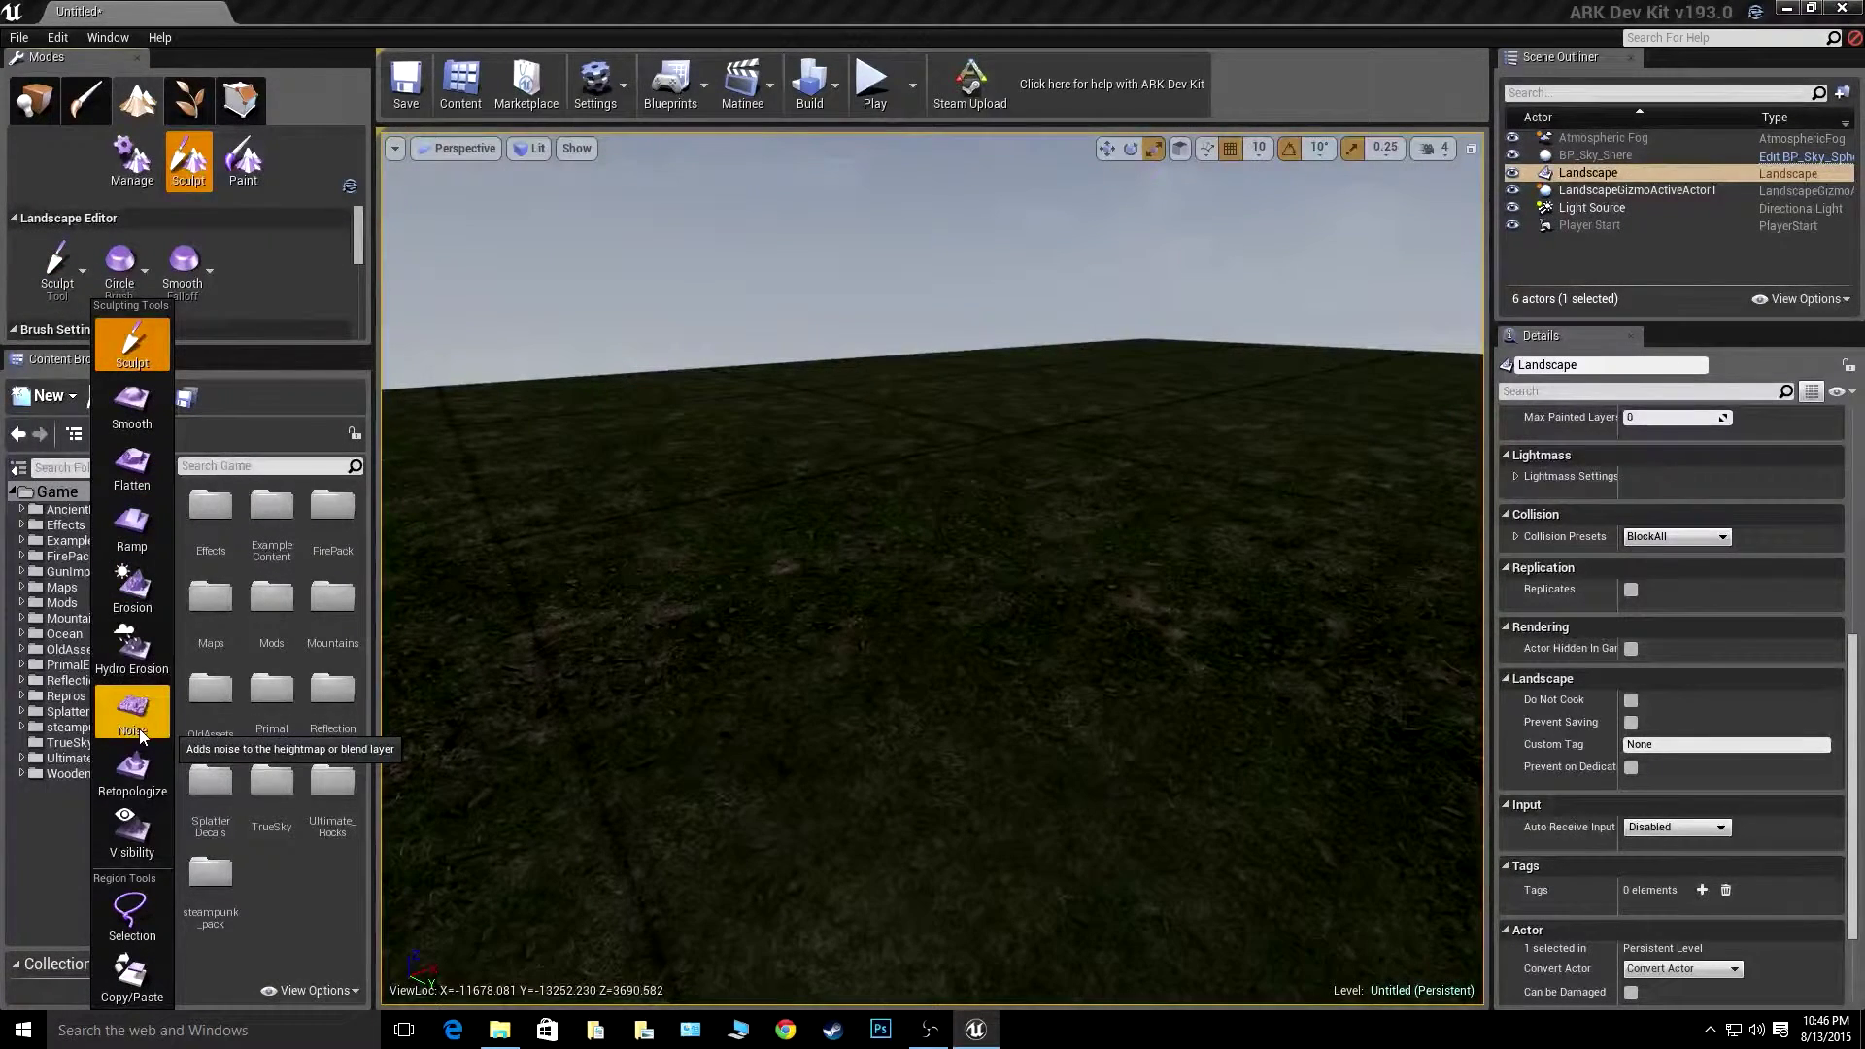
{"action": "left_click", "coordinate": [132, 651]}
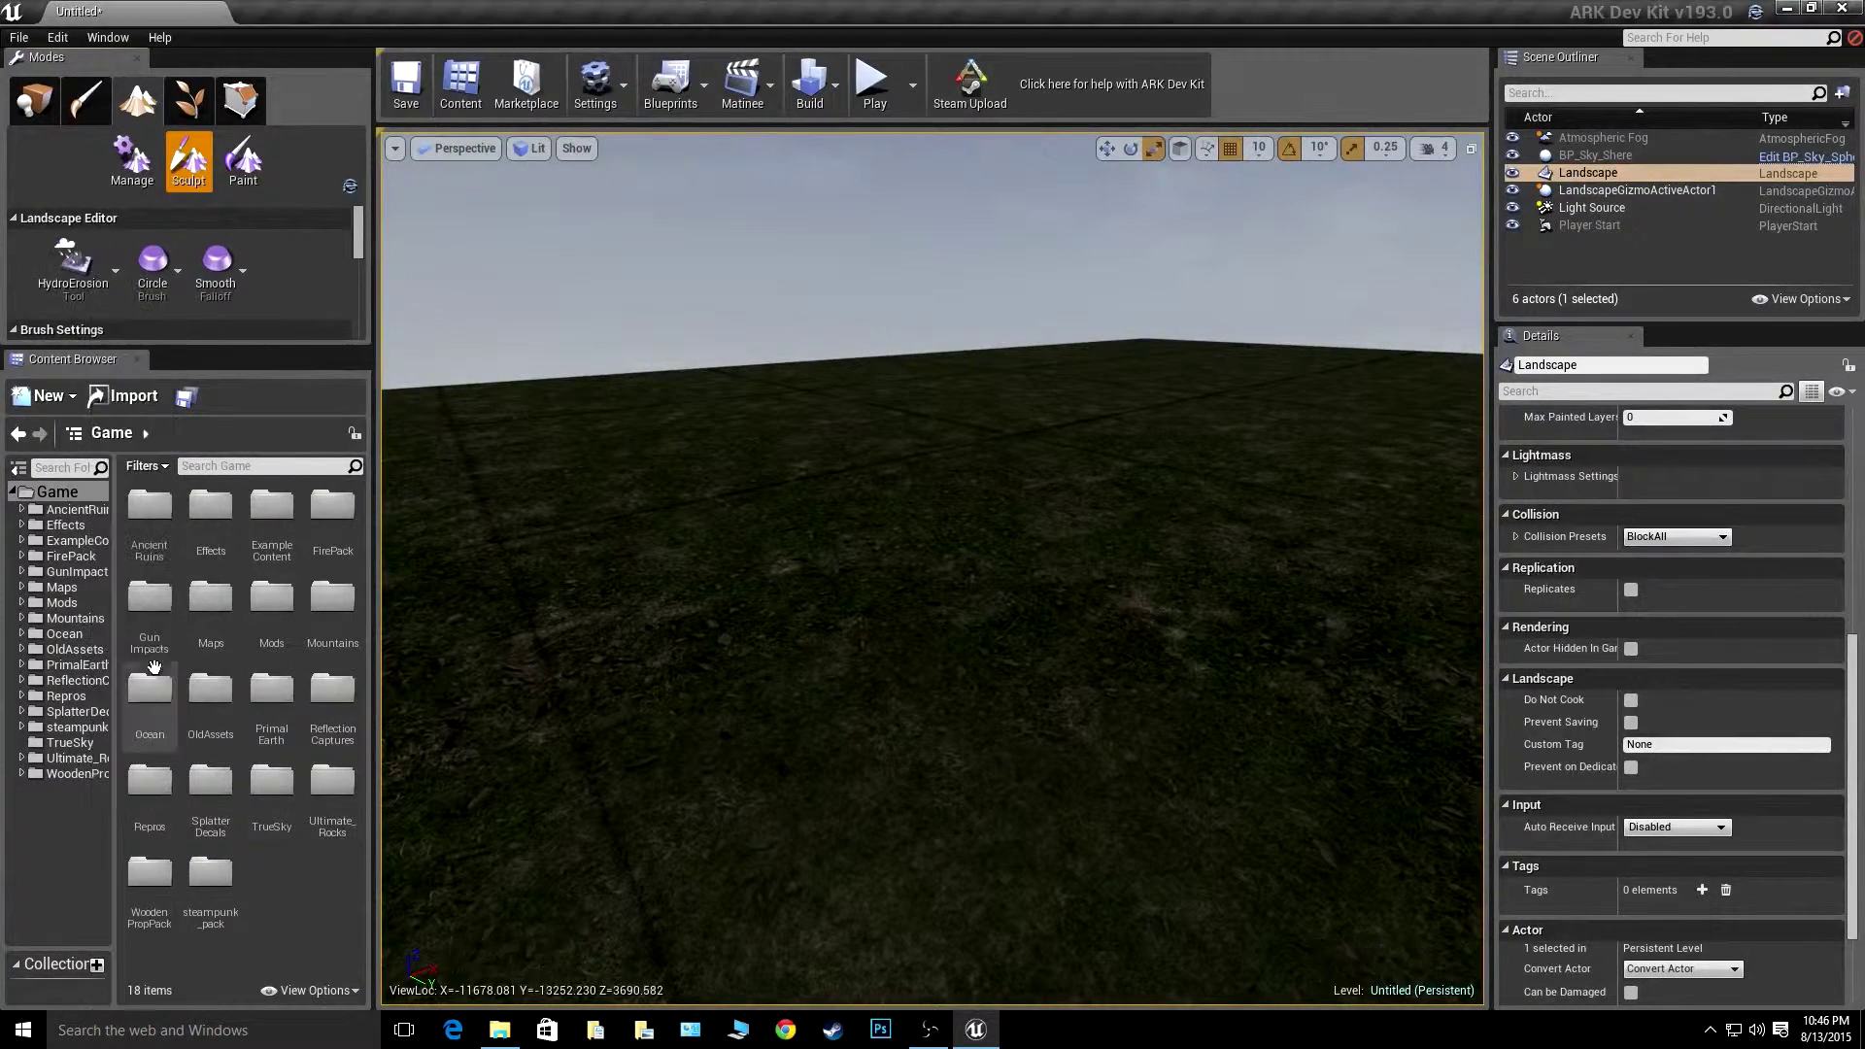
- Keep the Circle brush and set its falloff to Tip
{"action": "left_click", "coordinate": [171, 289]}
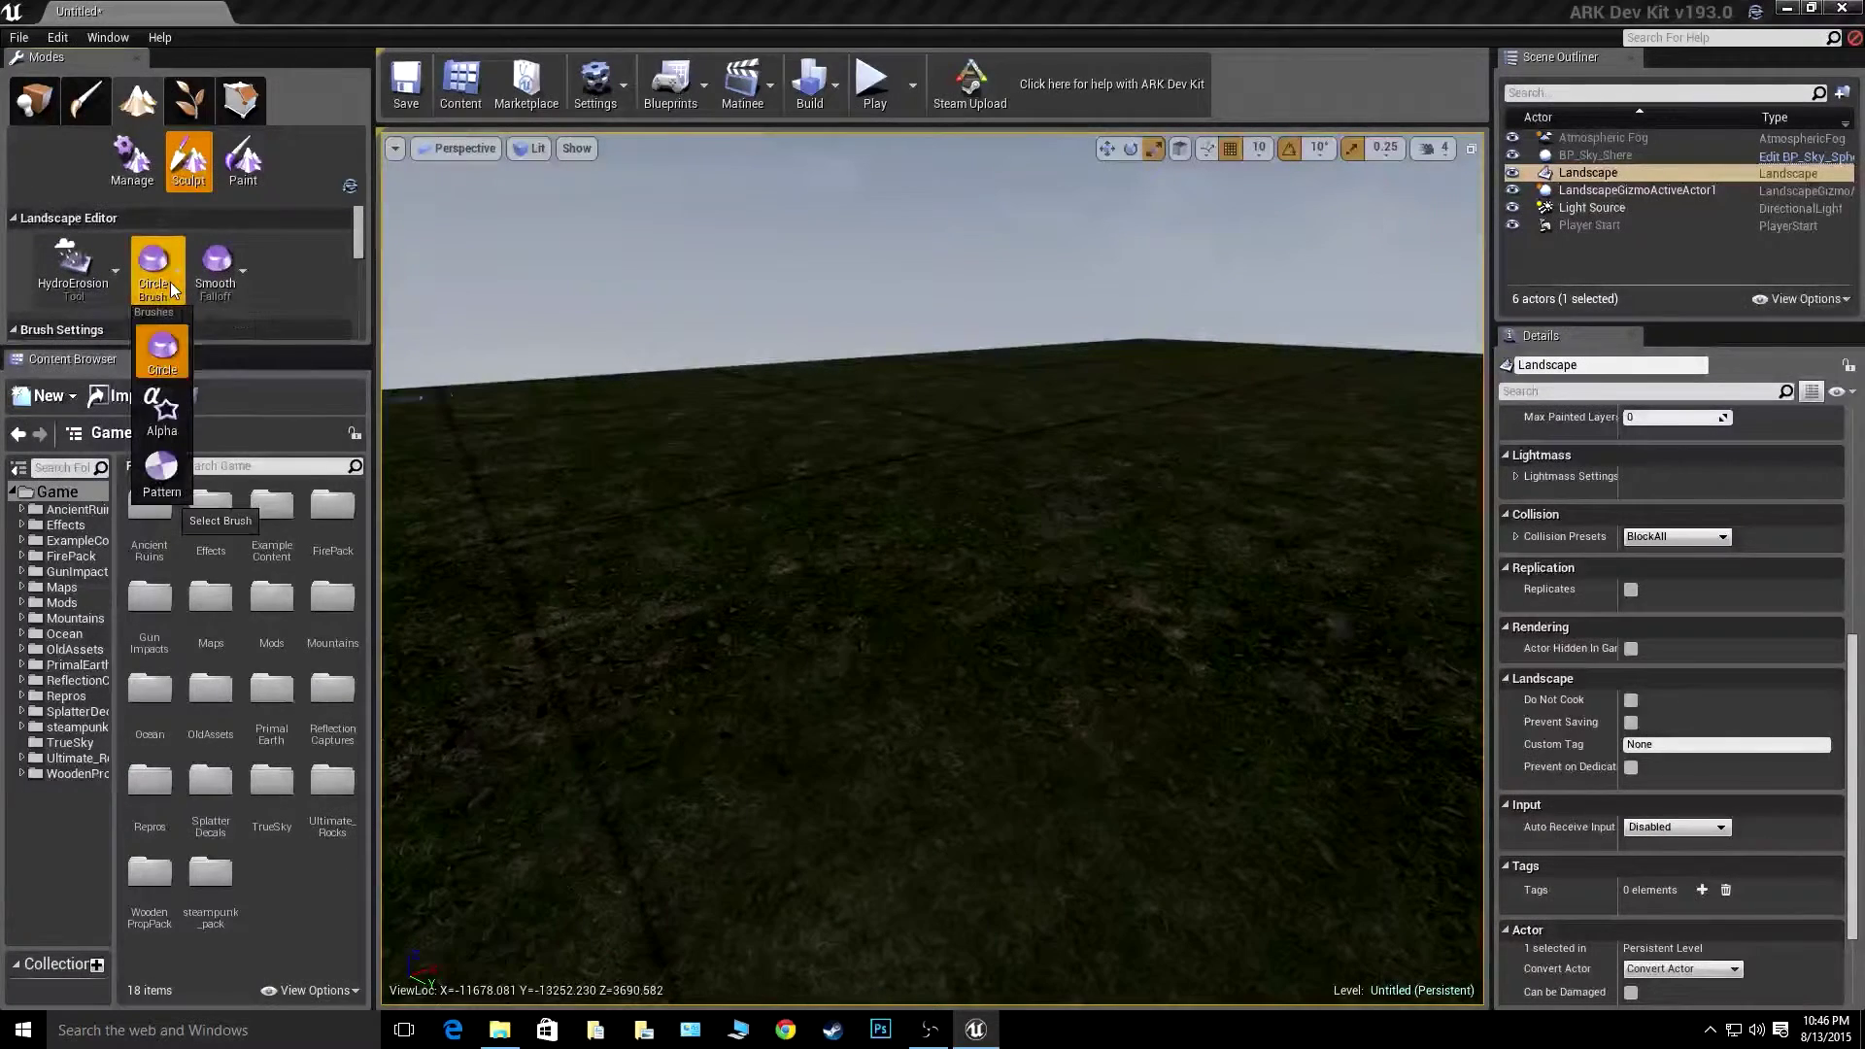
{"action": "left_click", "coordinate": [171, 289]}
{"action": "left_click", "coordinate": [239, 266]}
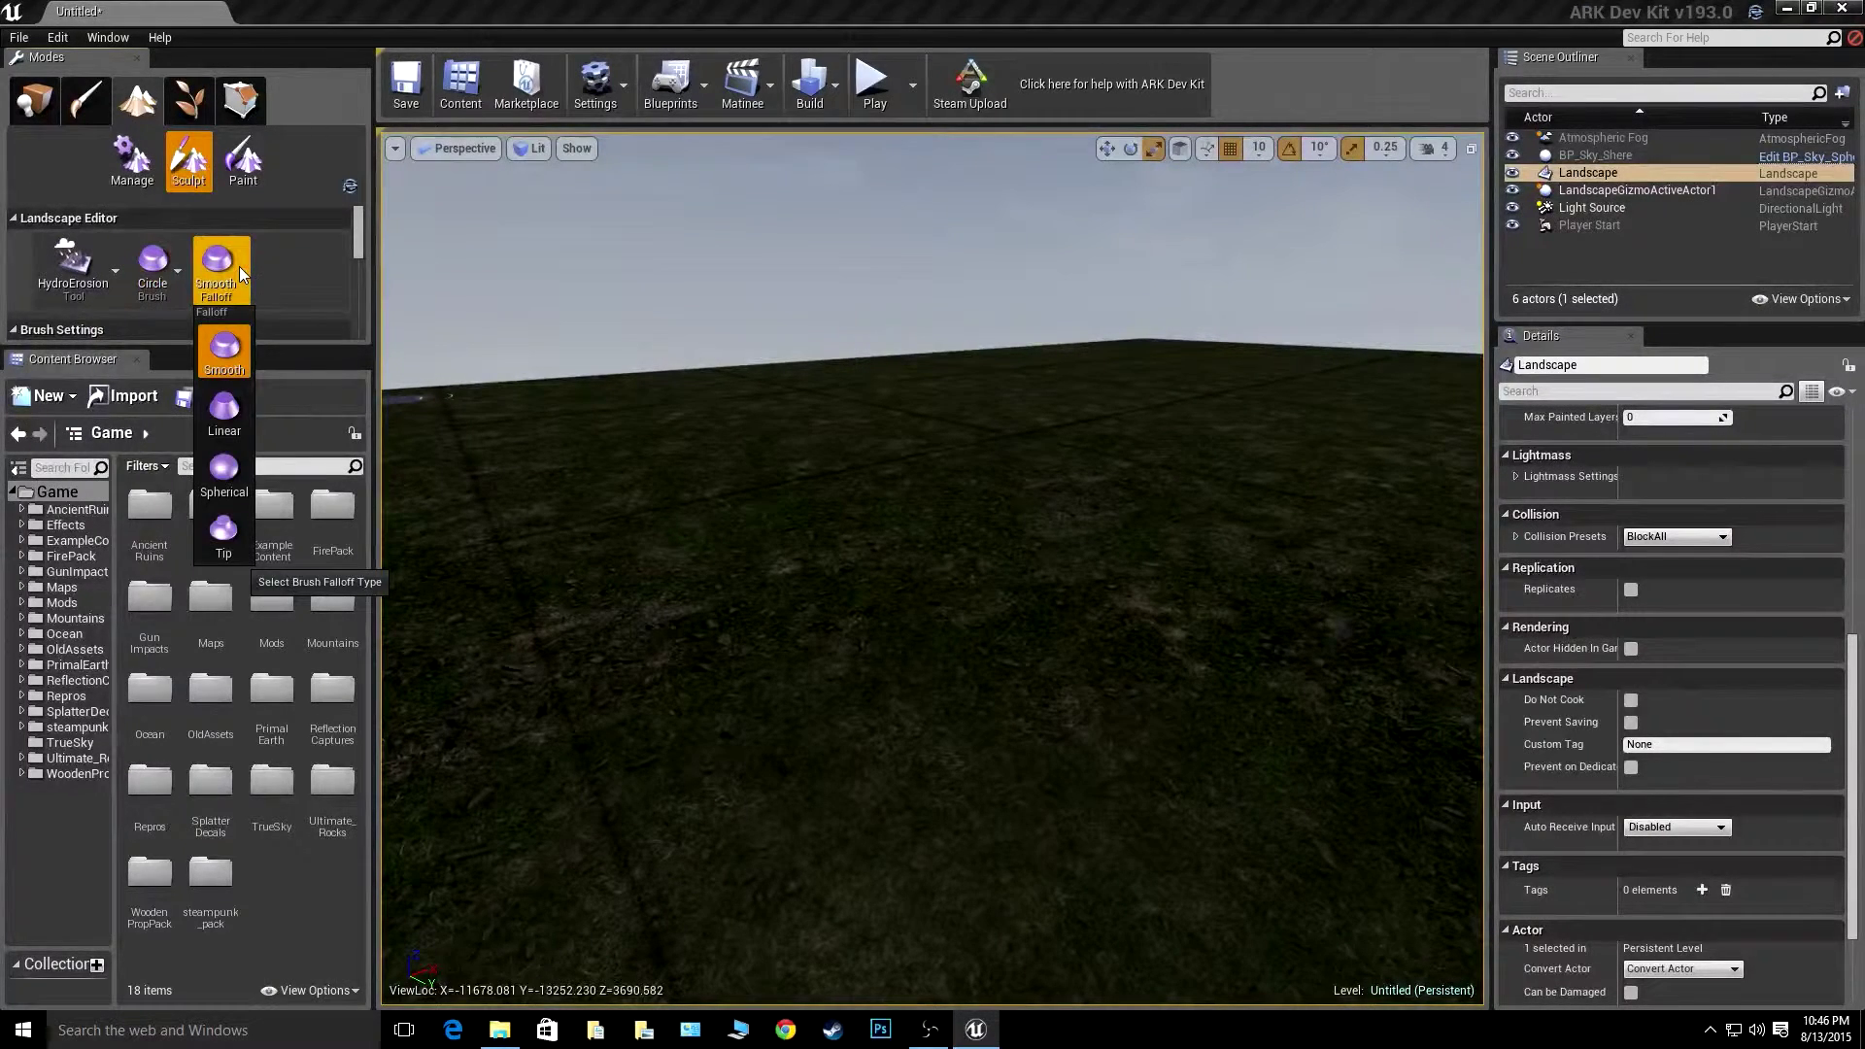
{"action": "left_click", "coordinate": [225, 536]}
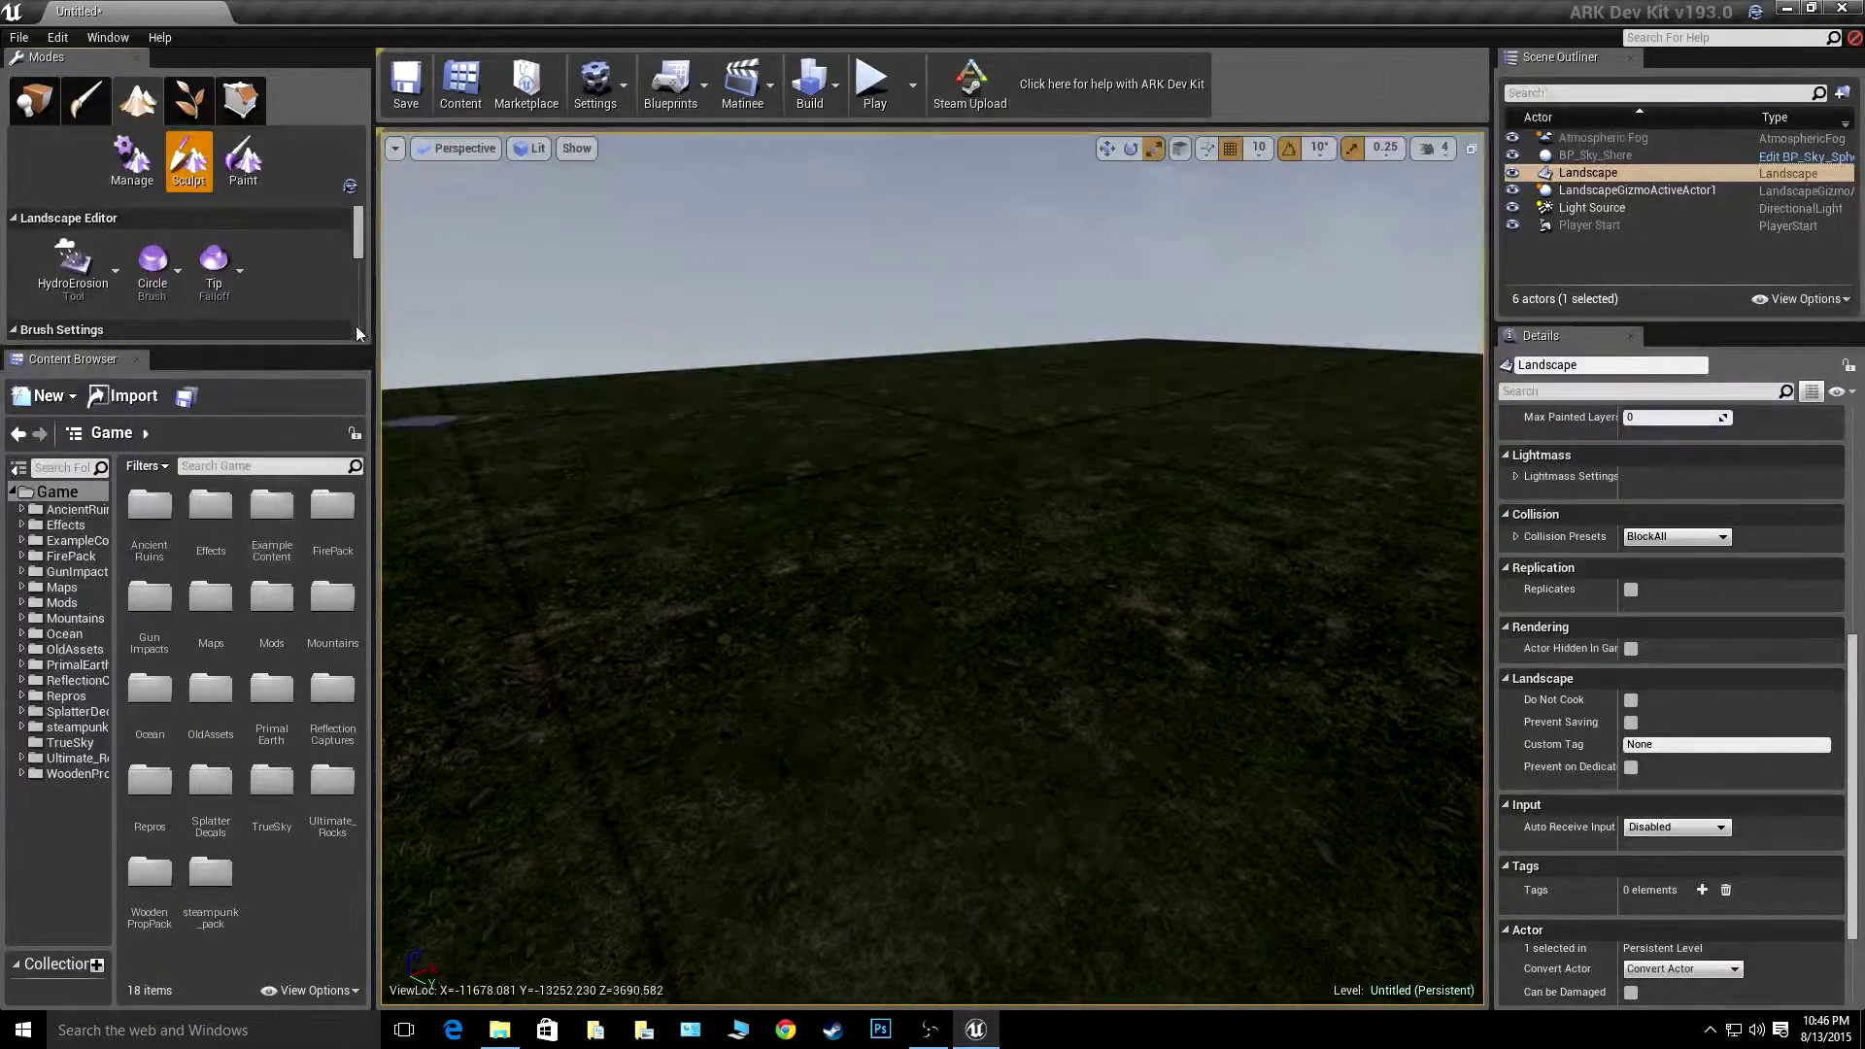
- Set the Tool Strength to about 0.76 and erode a small patch of the terrain with a short stroke
{"action": "left_click_drag", "start_coordinate": [357, 245], "coordinate": [358, 279]}
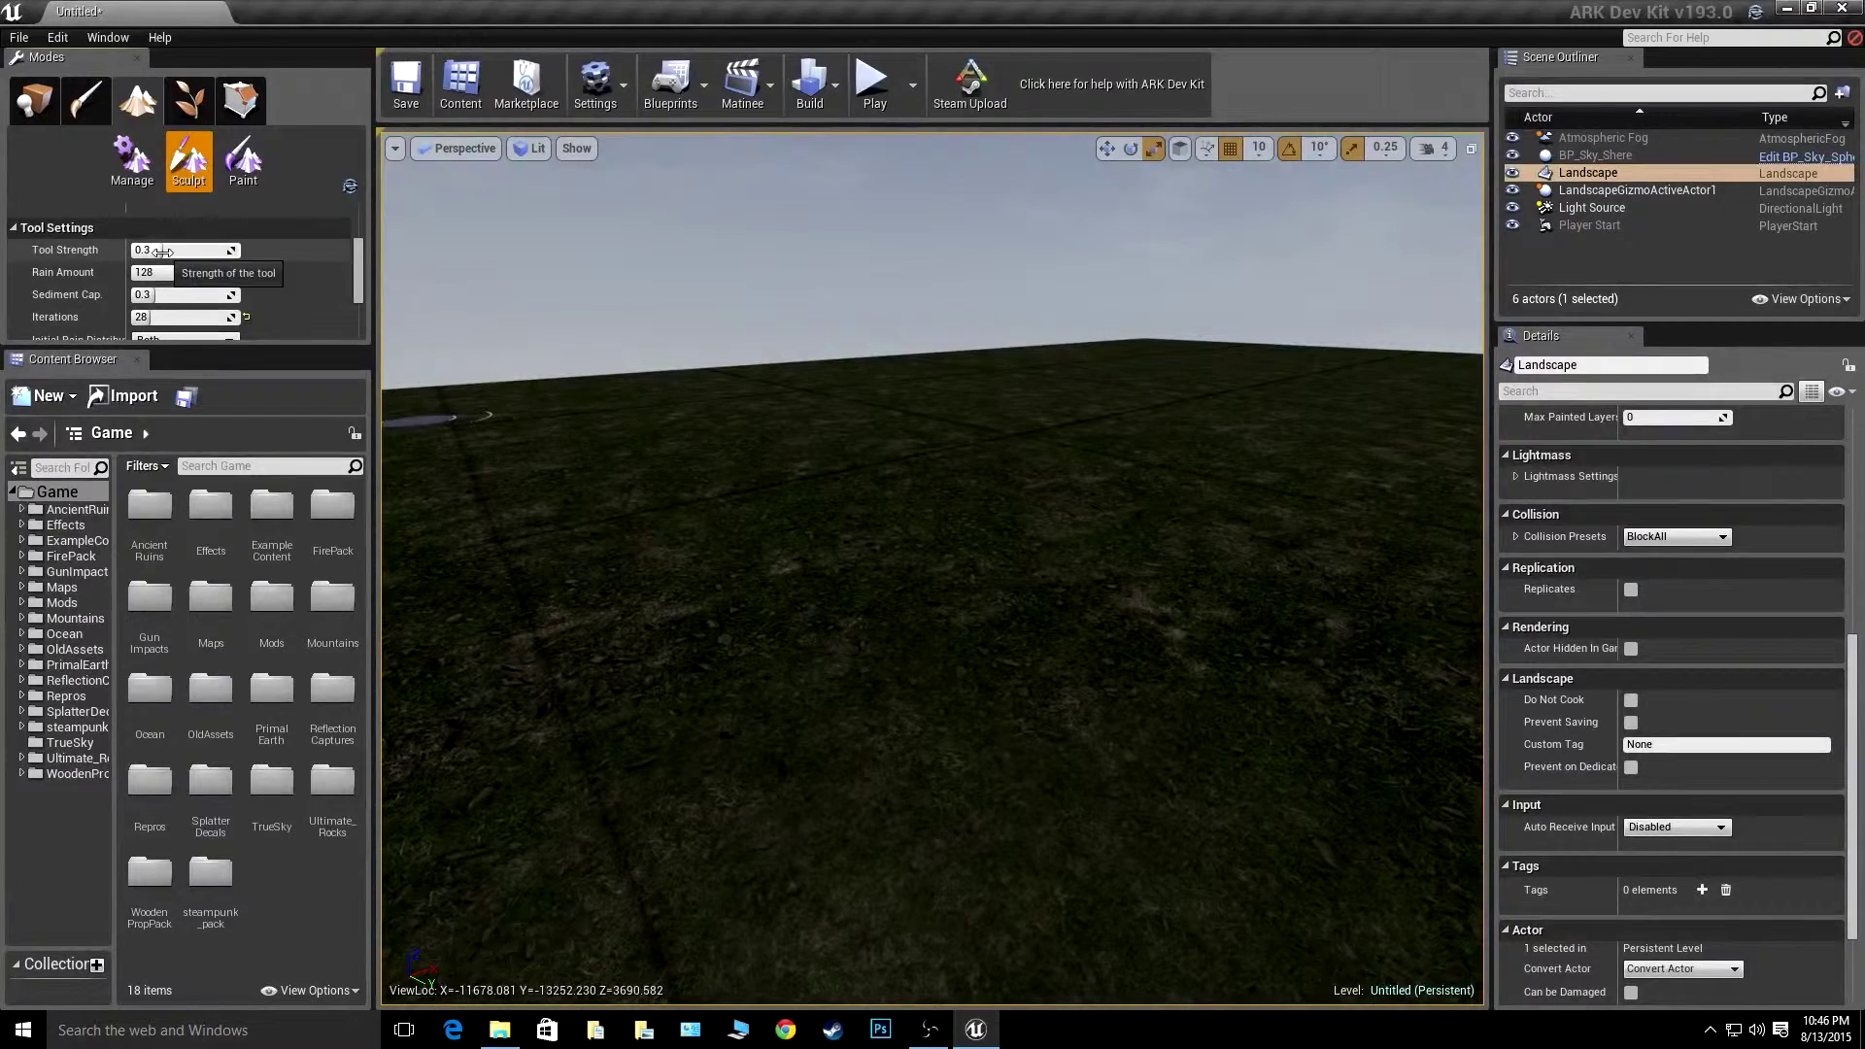
{"action": "mouse_move", "coordinate": [883, 691]}
{"action": "left_mouse_down"}
{"action": "mouse_move", "coordinate": [758, 655]}
{"action": "mouse_move", "coordinate": [841, 679]}
{"action": "mouse_move", "coordinate": [703, 677]}
{"action": "mouse_move", "coordinate": [791, 637]}
{"action": "left_mouse_up"}
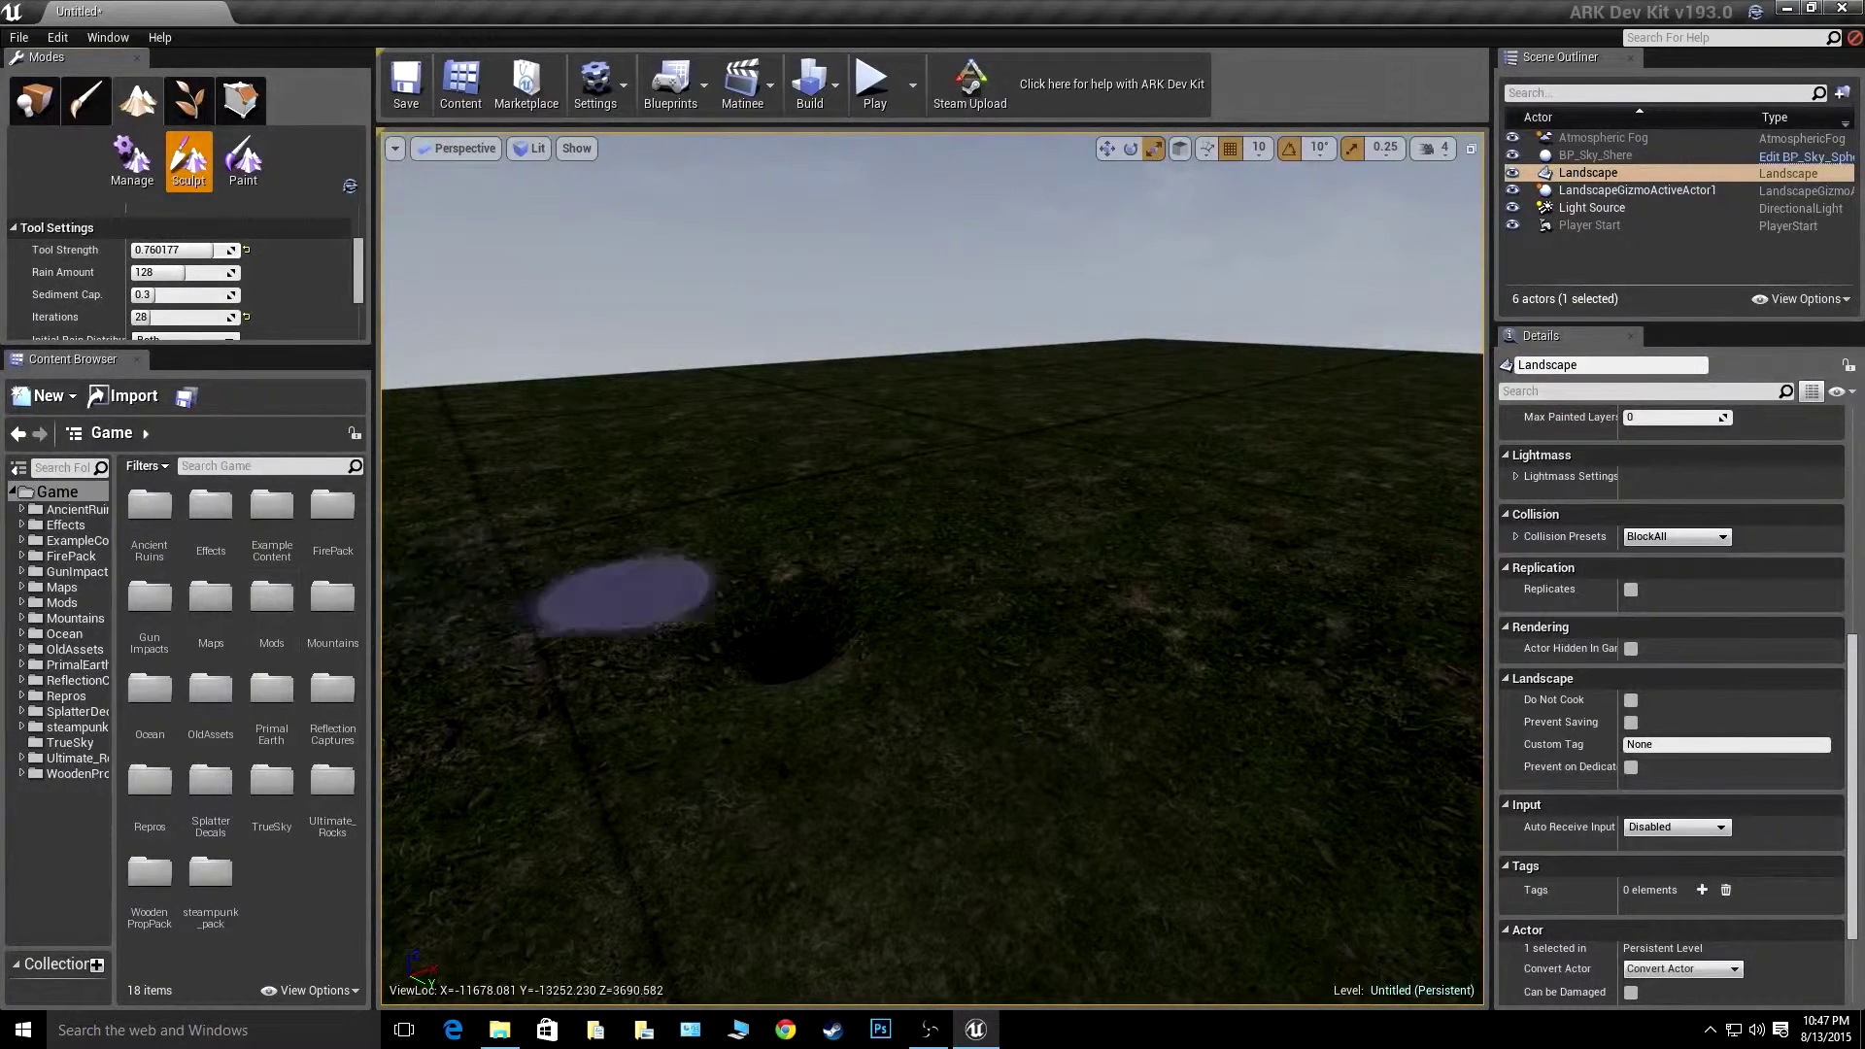
- Set the Rain Amount to 134 and deepen the eroded hole with further Hydro Erosion strokes
{"action": "mouse_move", "coordinate": [888, 648]}
{"action": "left_mouse_down"}
{"action": "mouse_move", "coordinate": [845, 608]}
{"action": "mouse_move", "coordinate": [749, 645]}
{"action": "mouse_move", "coordinate": [950, 703]}
{"action": "mouse_move", "coordinate": [770, 754]}
{"action": "mouse_move", "coordinate": [795, 625]}
{"action": "mouse_move", "coordinate": [861, 697]}
{"action": "mouse_move", "coordinate": [682, 624]}
{"action": "mouse_move", "coordinate": [861, 624]}
{"action": "mouse_move", "coordinate": [762, 633]}
{"action": "left_mouse_up"}
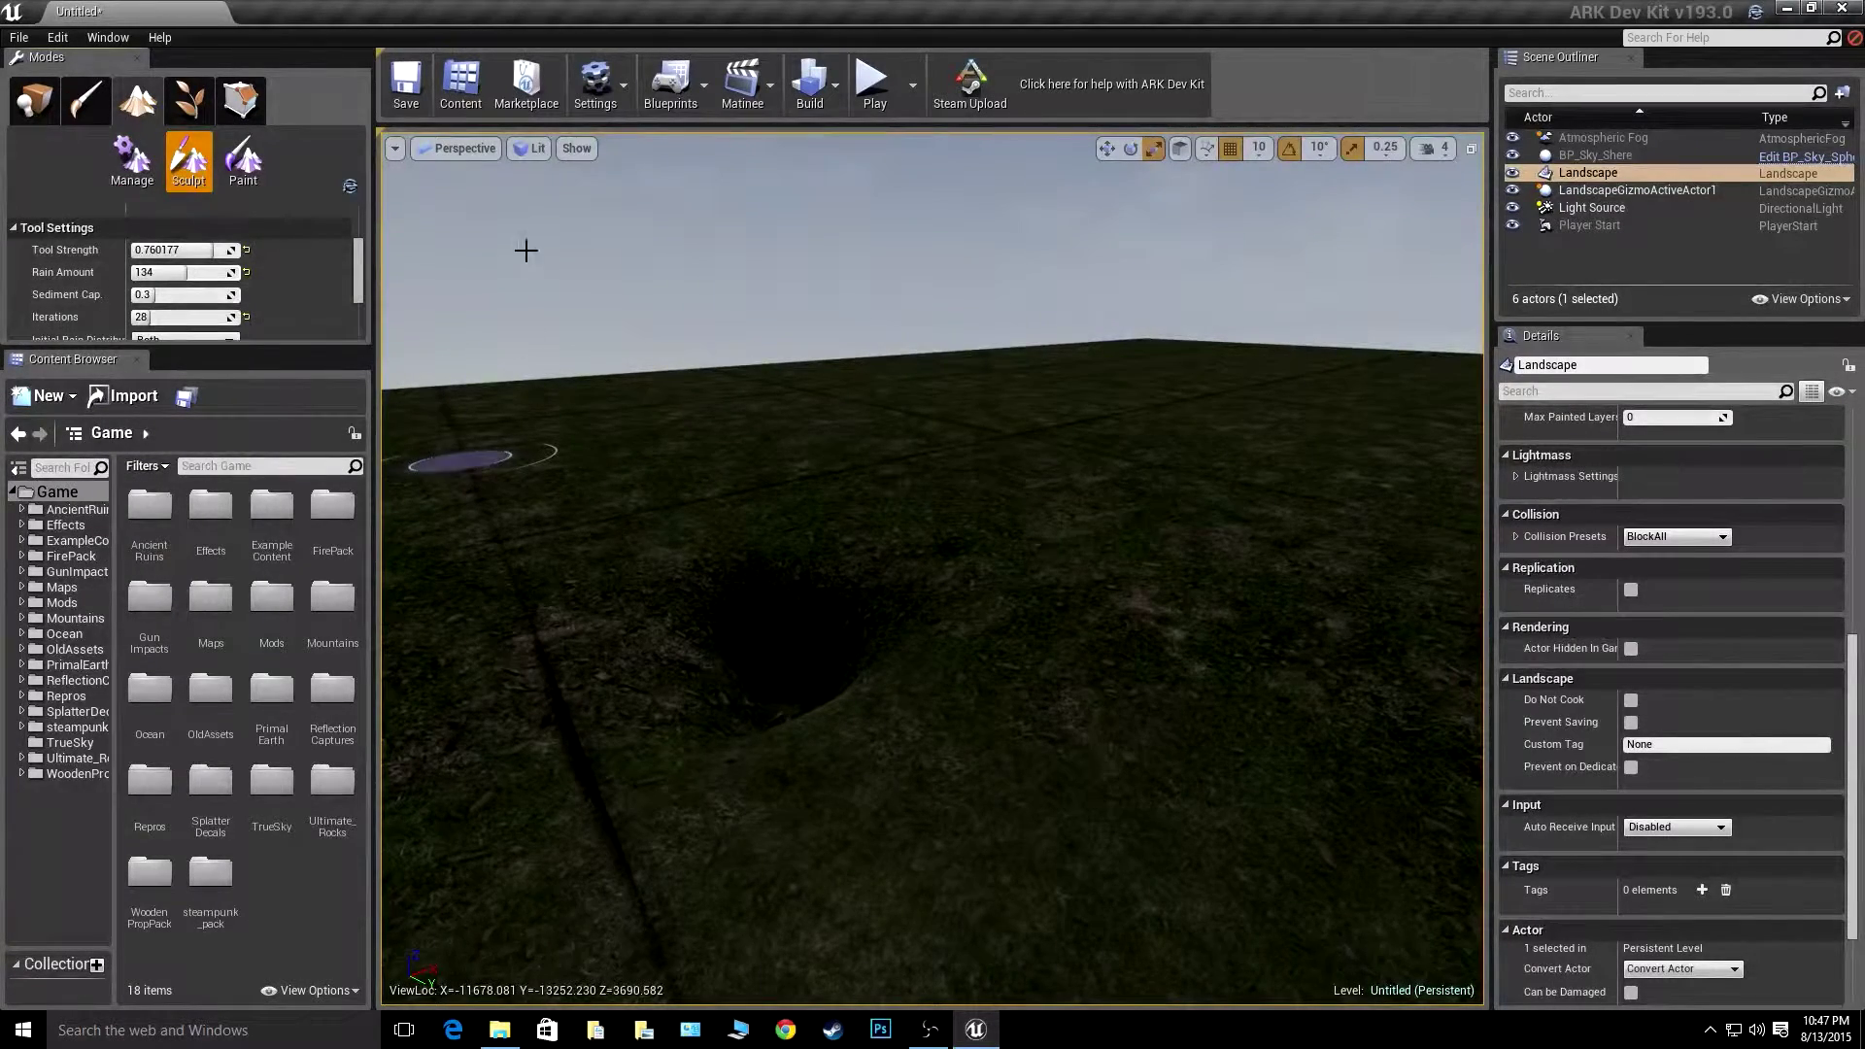
{"action": "key", "text": "w"}
{"action": "right_click_drag", "start_coordinate": [525, 250], "coordinate": [493, 303]}
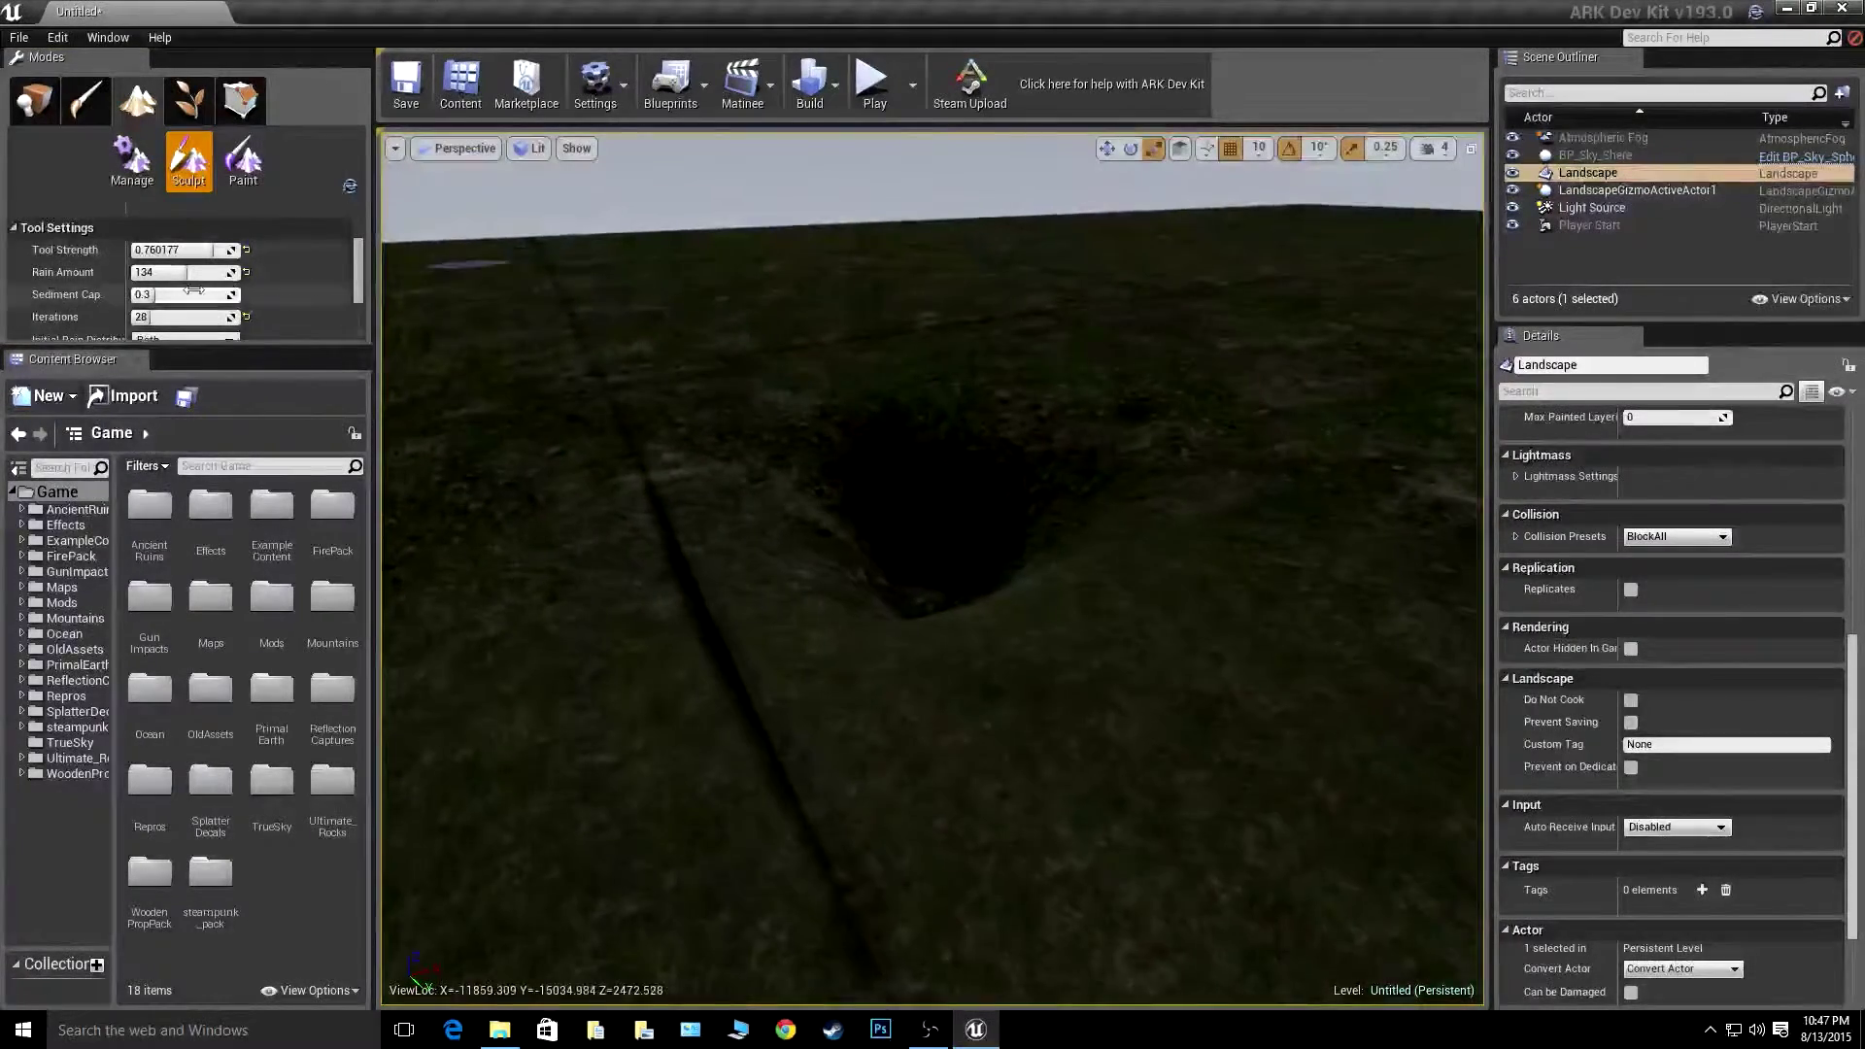
{"action": "mouse_move", "coordinate": [358, 279]}
{"action": "left_mouse_down"}
{"action": "mouse_move", "coordinate": [358, 318]}
{"action": "mouse_move", "coordinate": [358, 257]}
{"action": "left_mouse_up"}
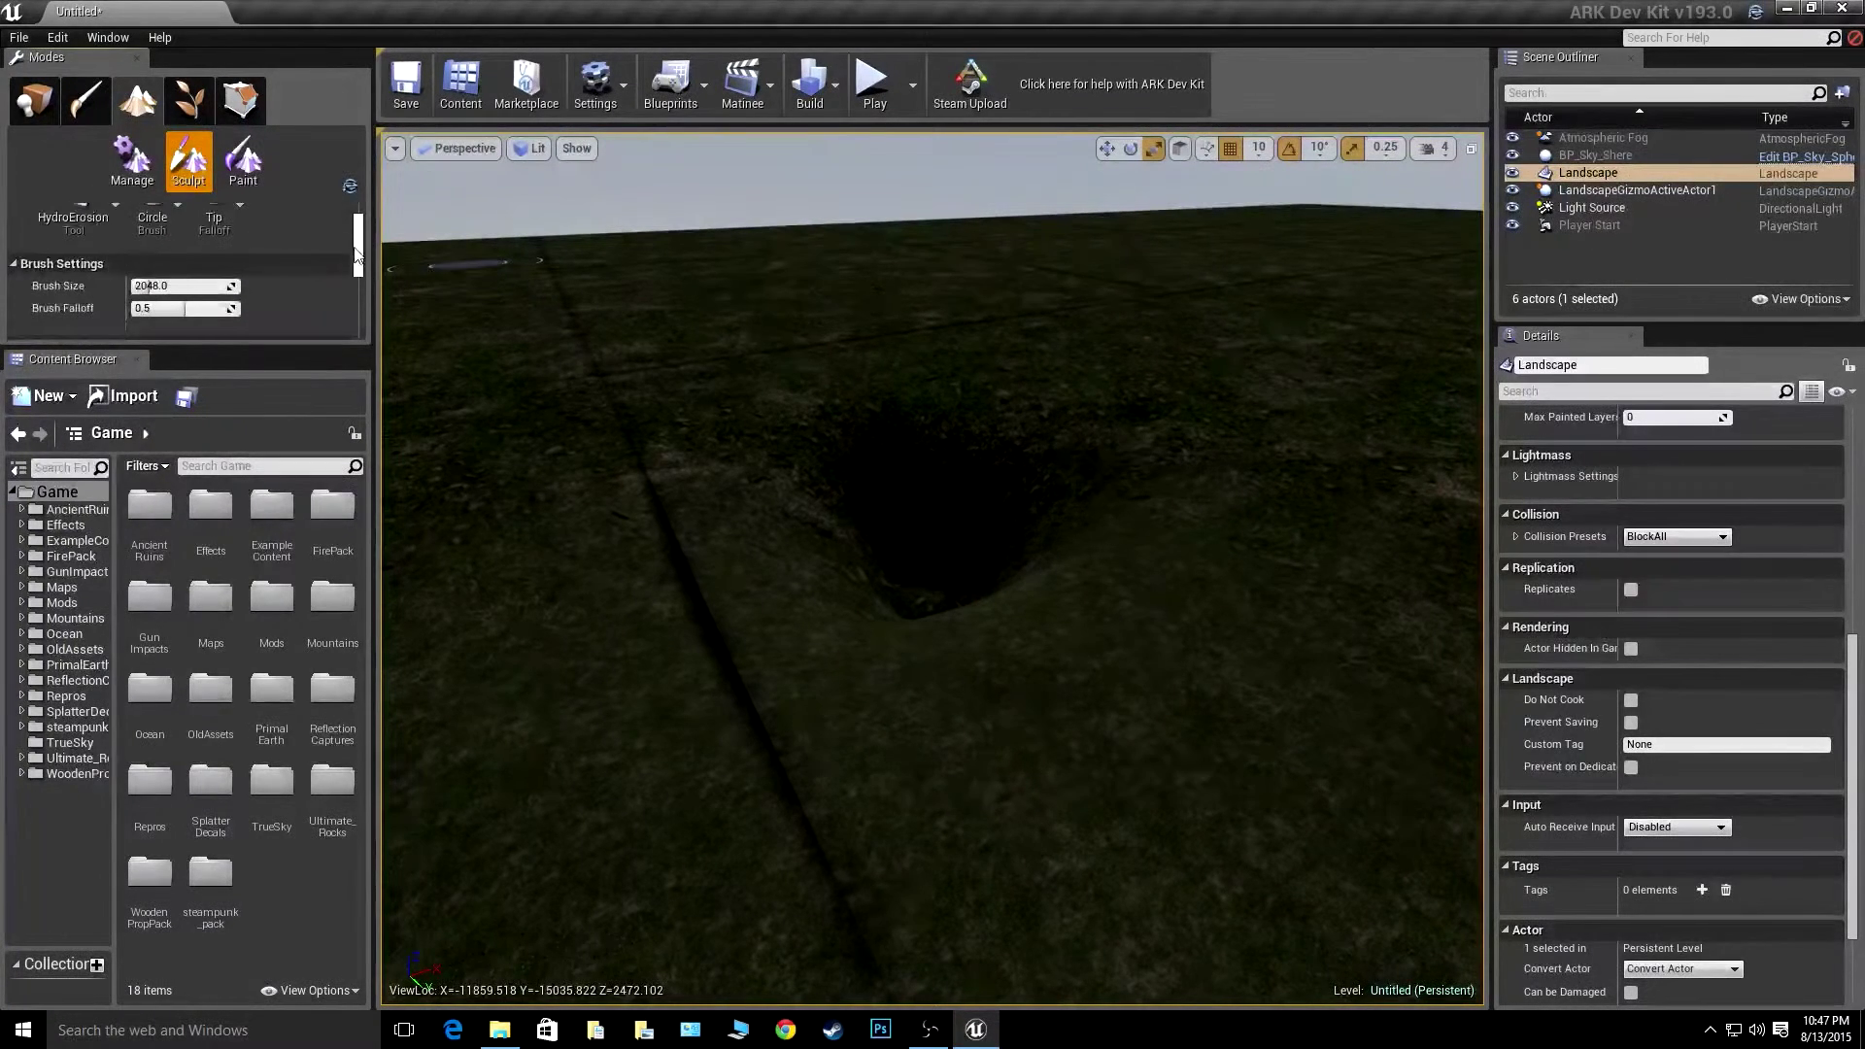
{"action": "left_click", "coordinate": [967, 481]}
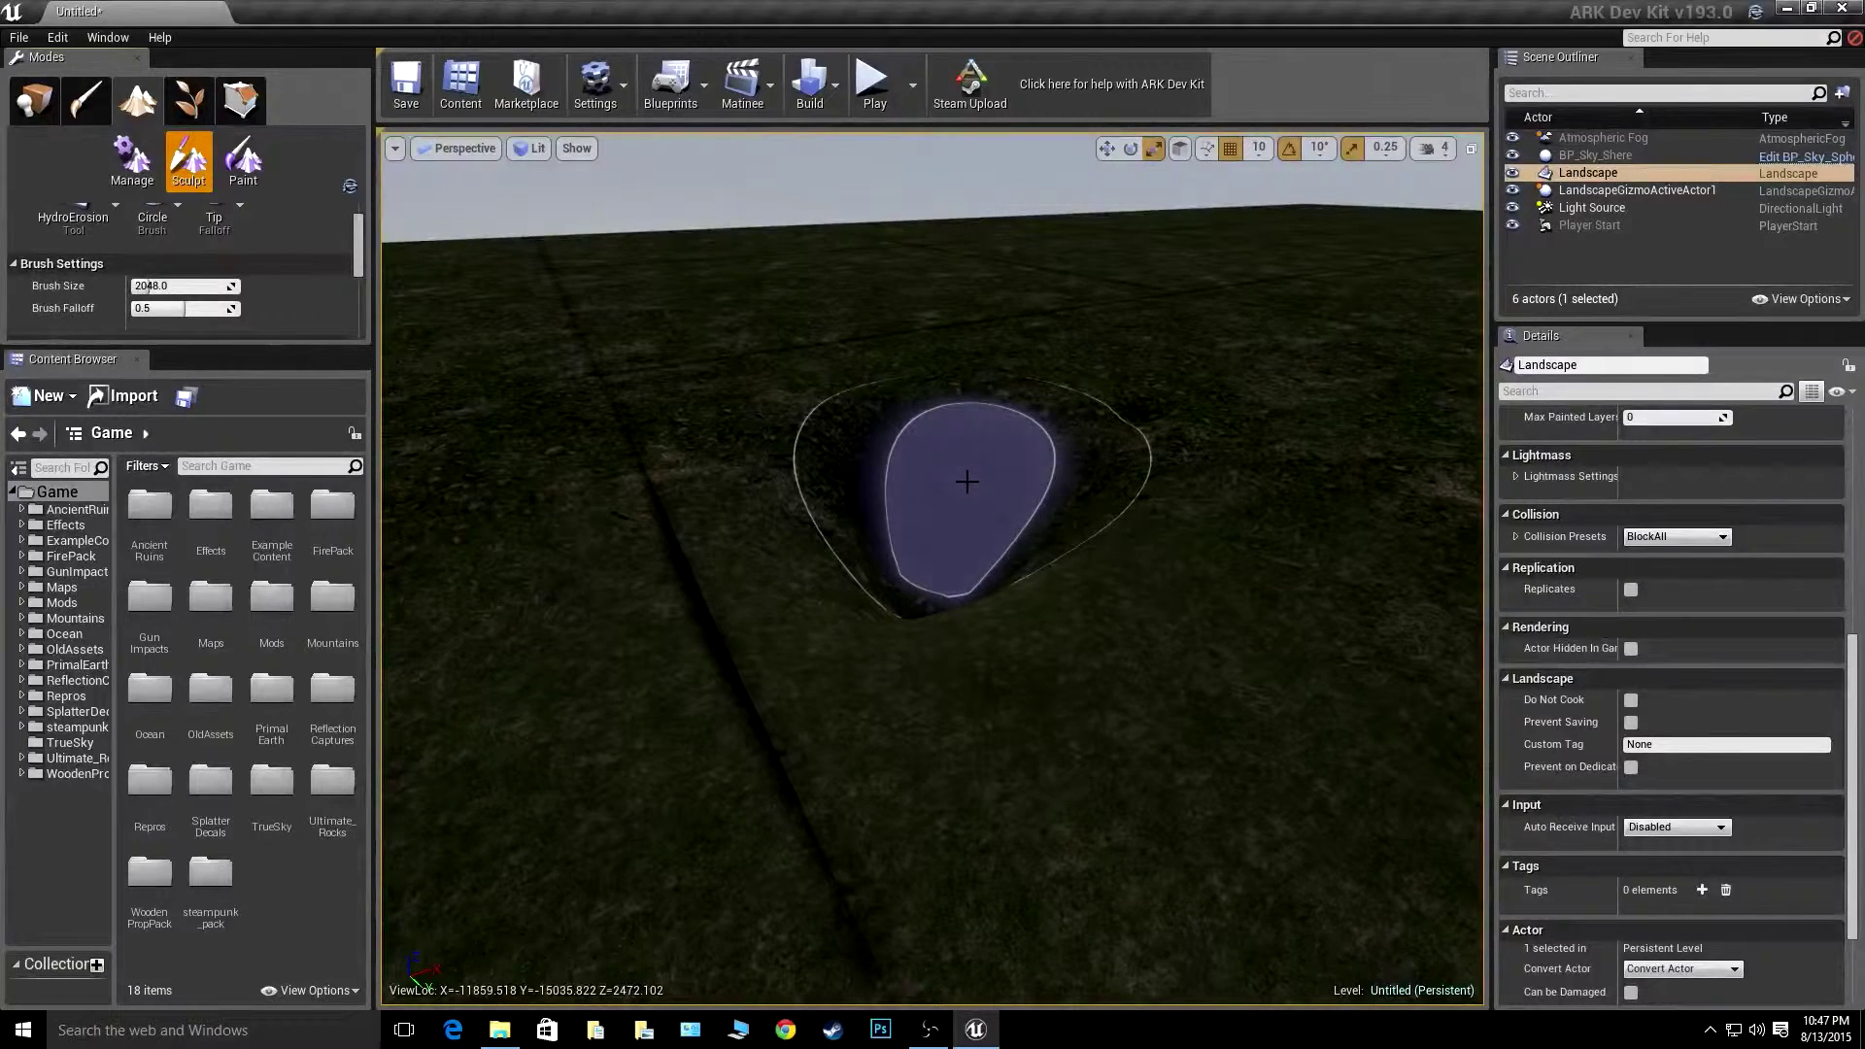
{"action": "left_click", "coordinate": [968, 480]}
{"action": "left_click", "coordinate": [967, 481]}
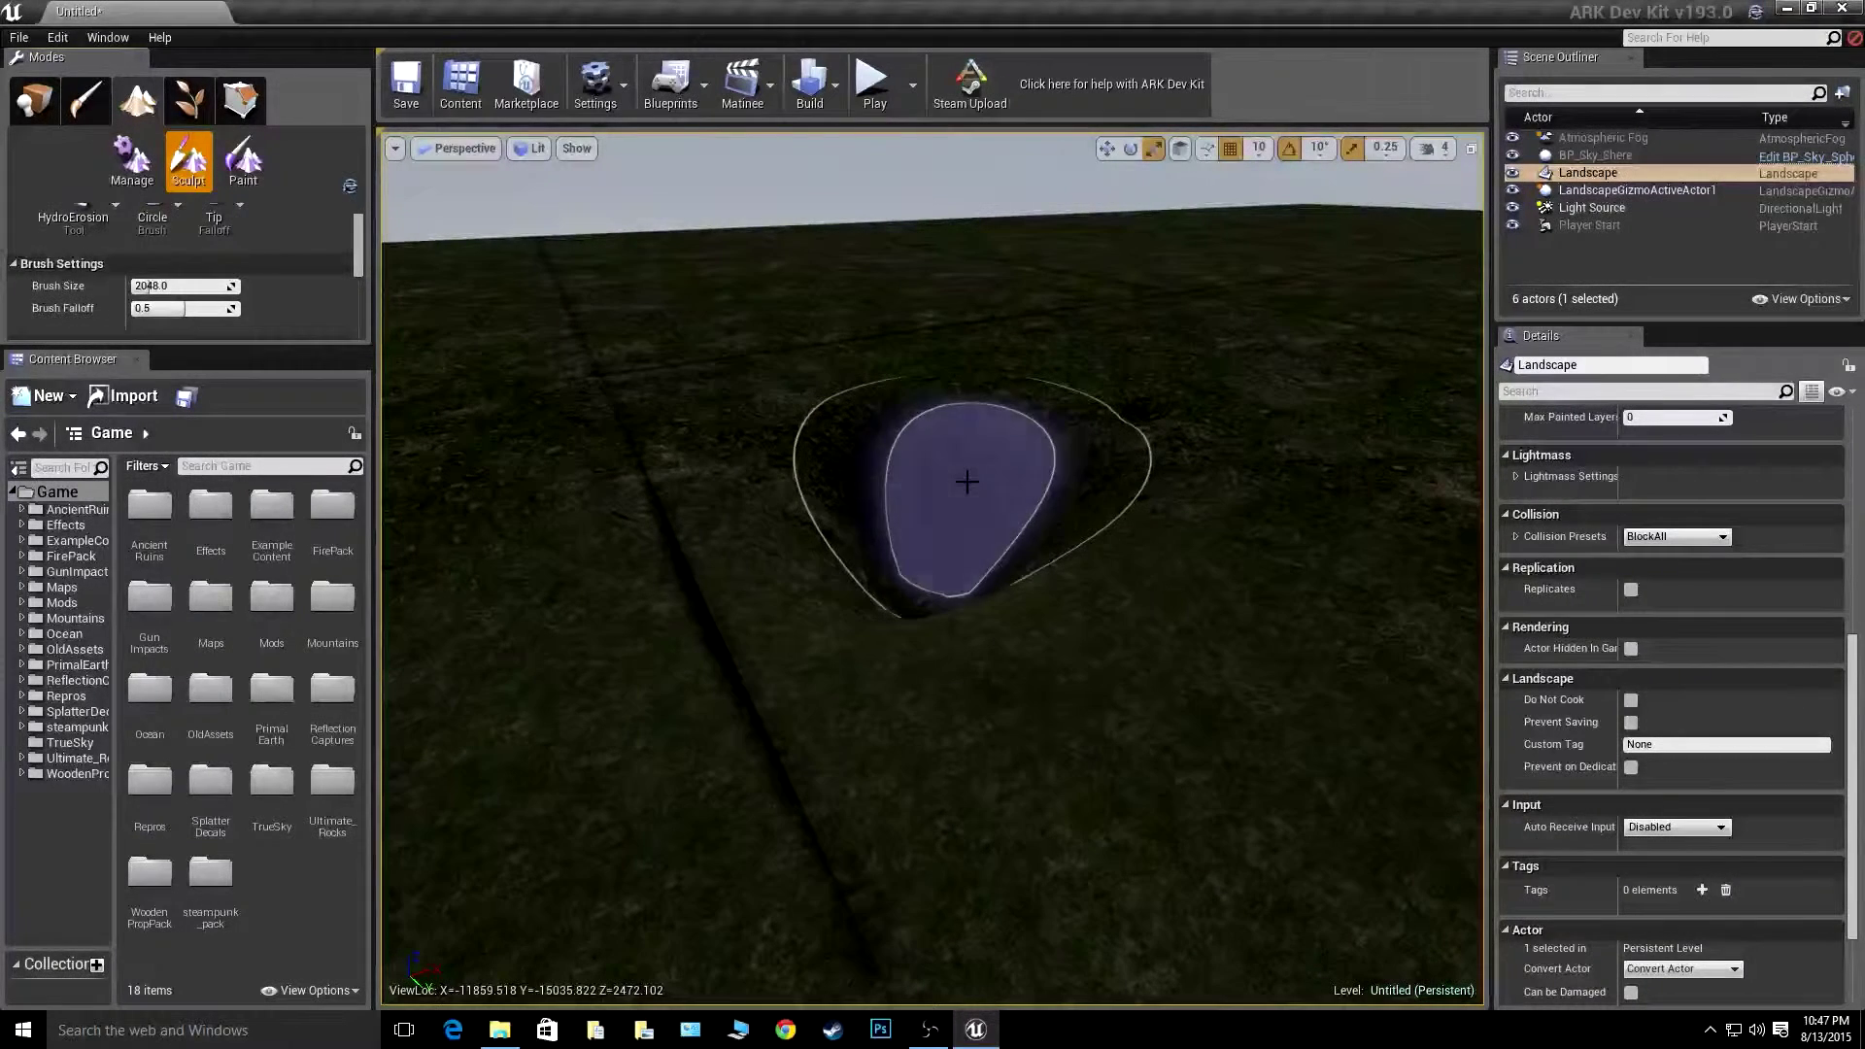
{"action": "left_click", "coordinate": [967, 481]}
- Undo the recent Hydro Erosion strokes on the terrain
{"action": "key", "text": "ctrl+z"}
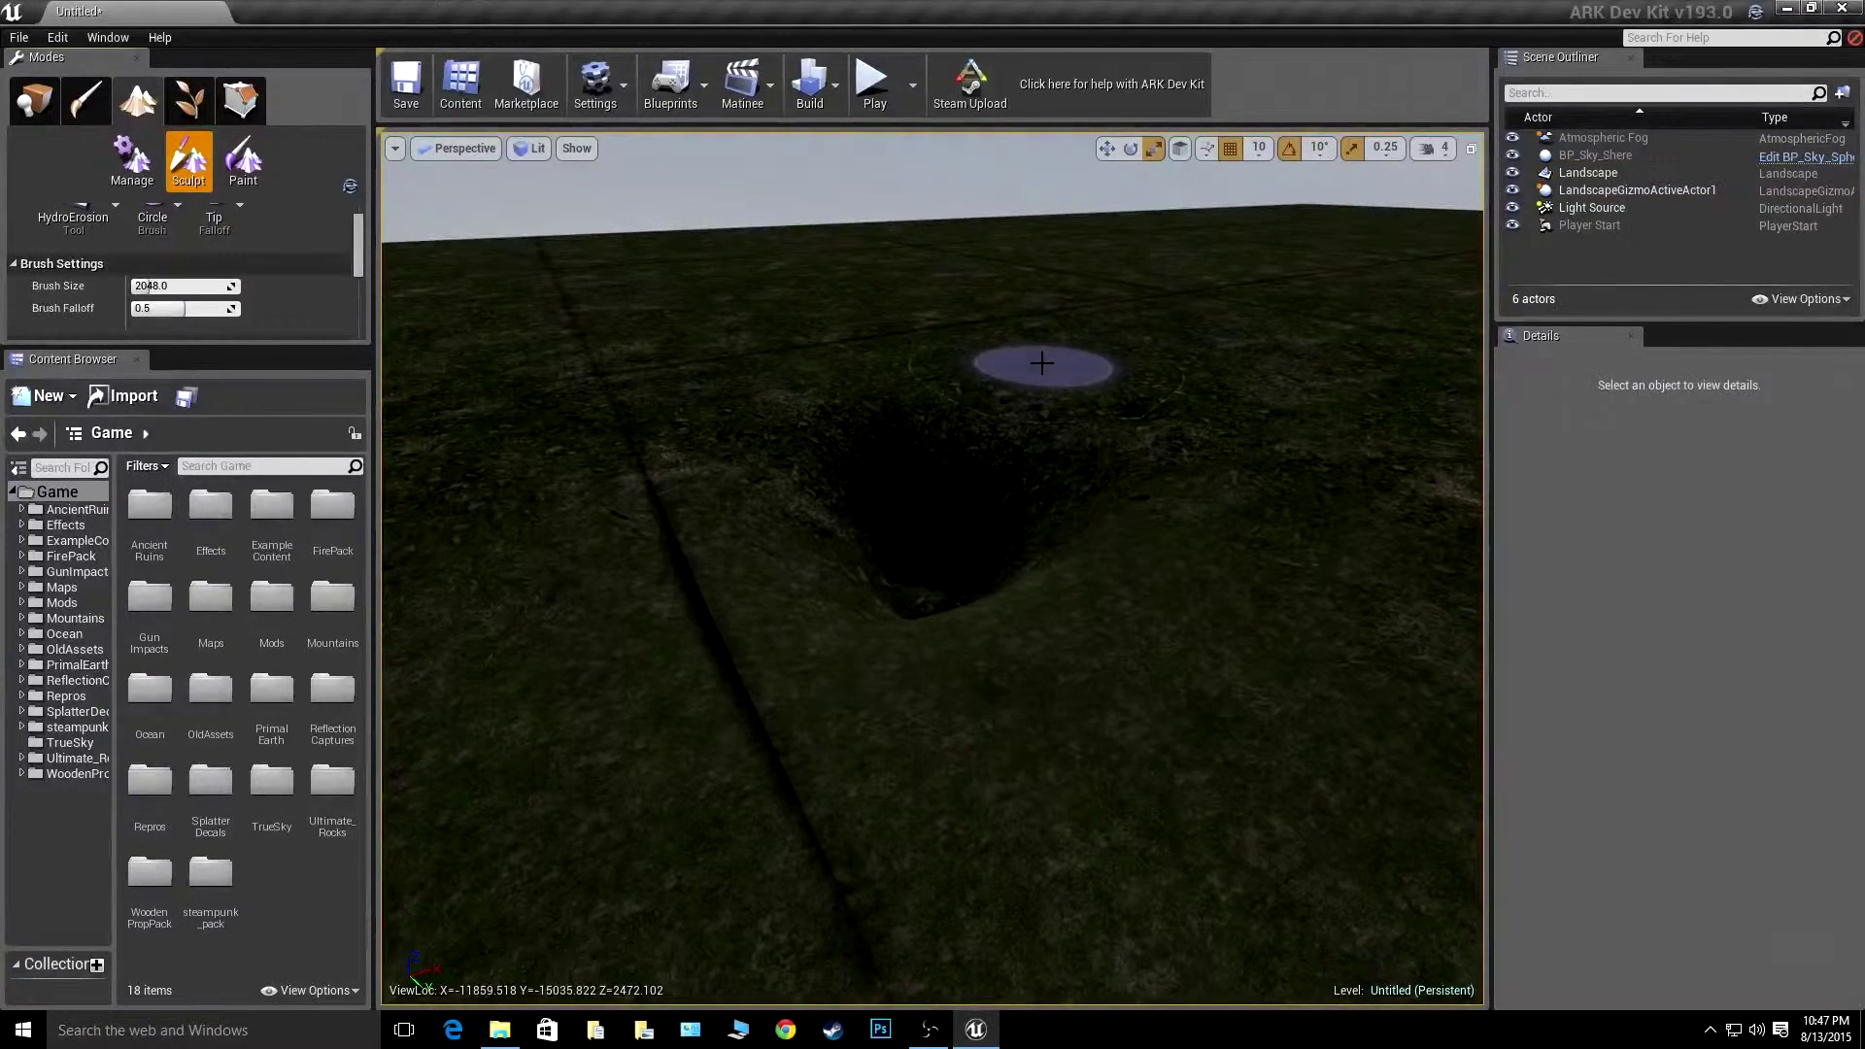
{"action": "key", "text": "ctrl+z"}
{"action": "key", "text": "ctrl+z"}
{"action": "key", "text": "ctrl+z"}
{"action": "key", "text": "ctrl+z"}
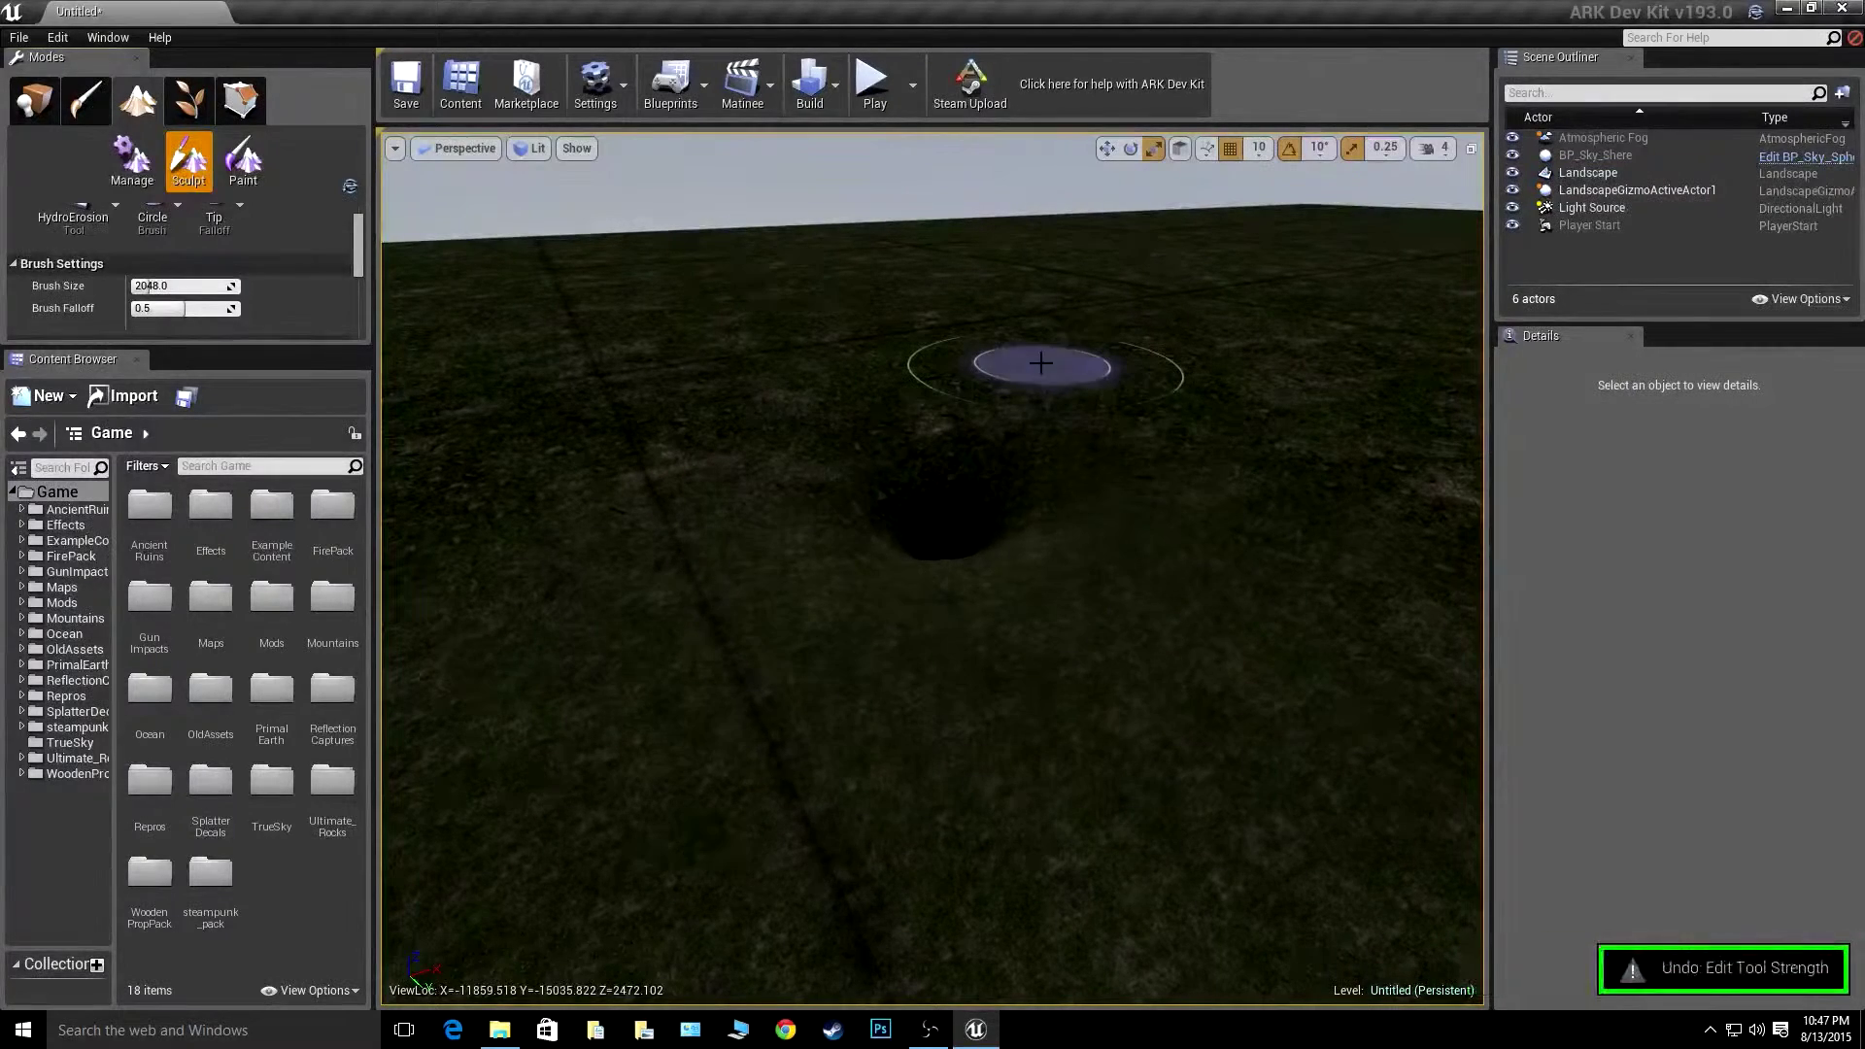
- Switch from Hydro Erosion to the Sculpt tool
{"action": "right_click_drag", "start_coordinate": [932, 367], "coordinate": [719, 360]}
{"action": "left_click_drag", "start_coordinate": [360, 257], "coordinate": [361, 231]}
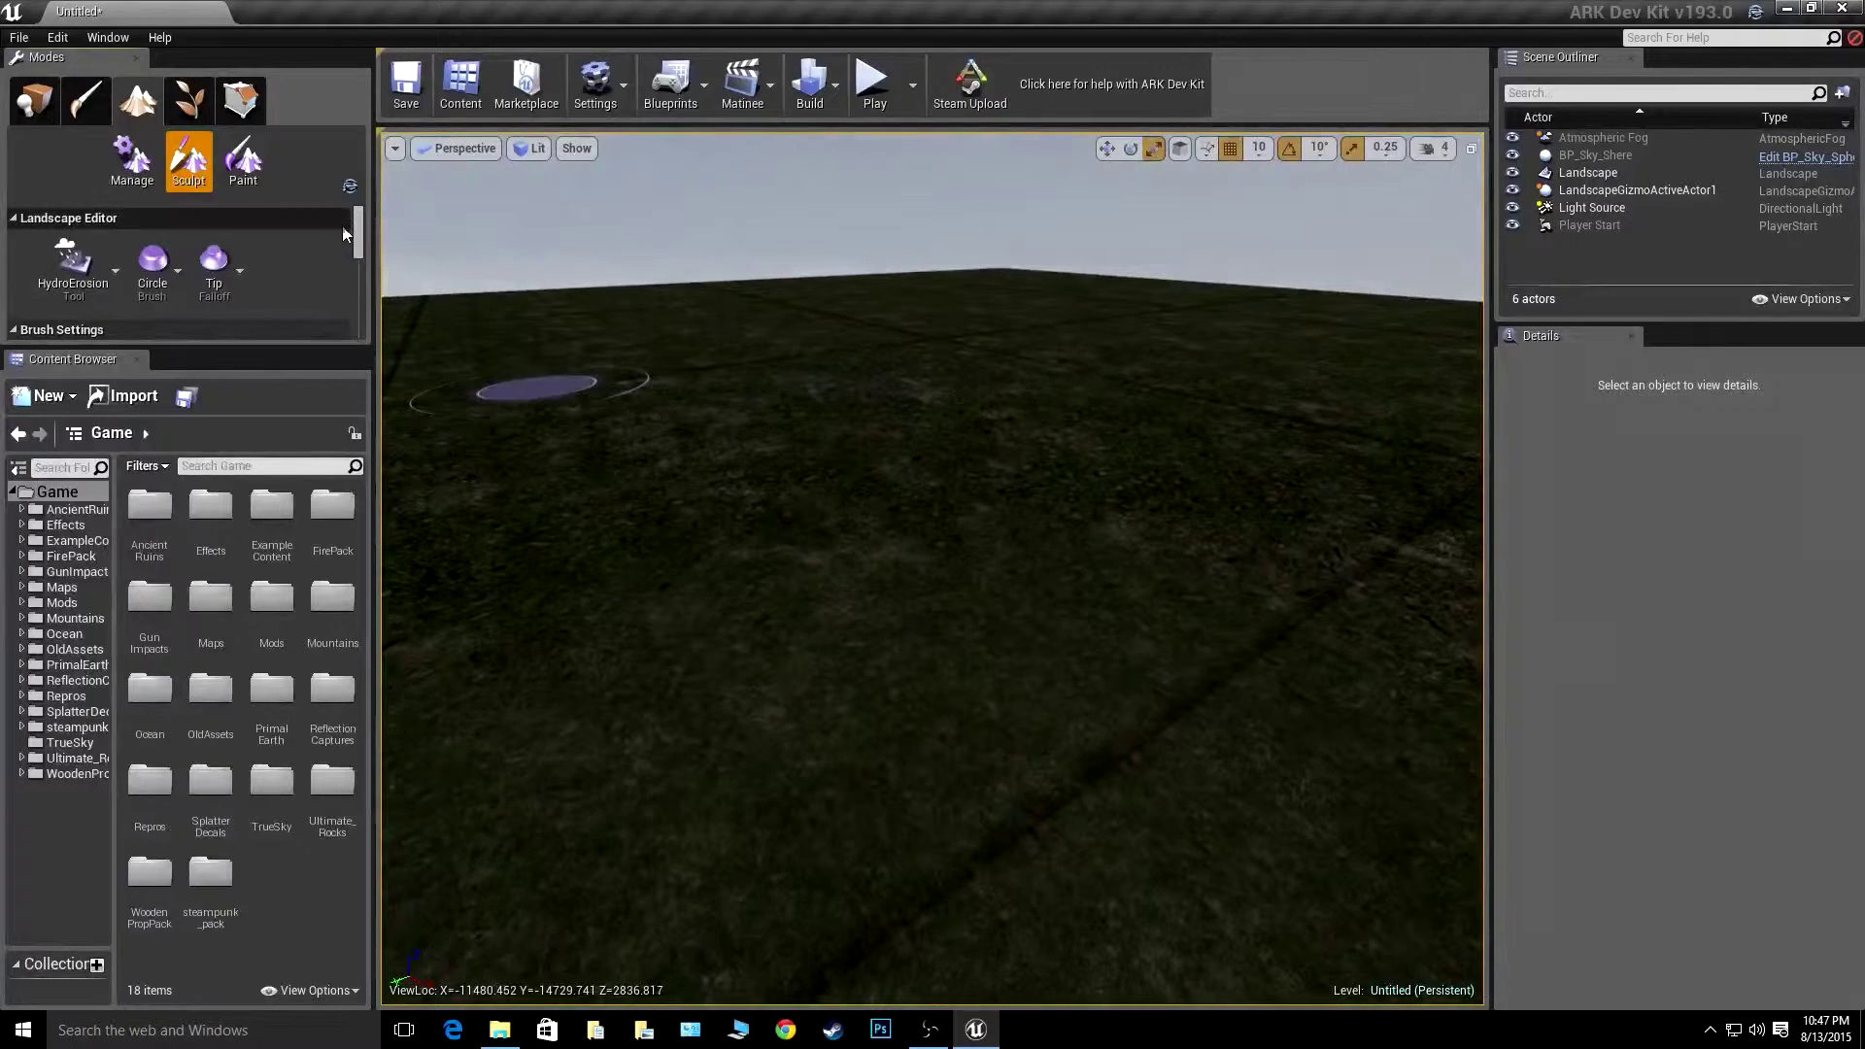
{"action": "left_click", "coordinate": [62, 274]}
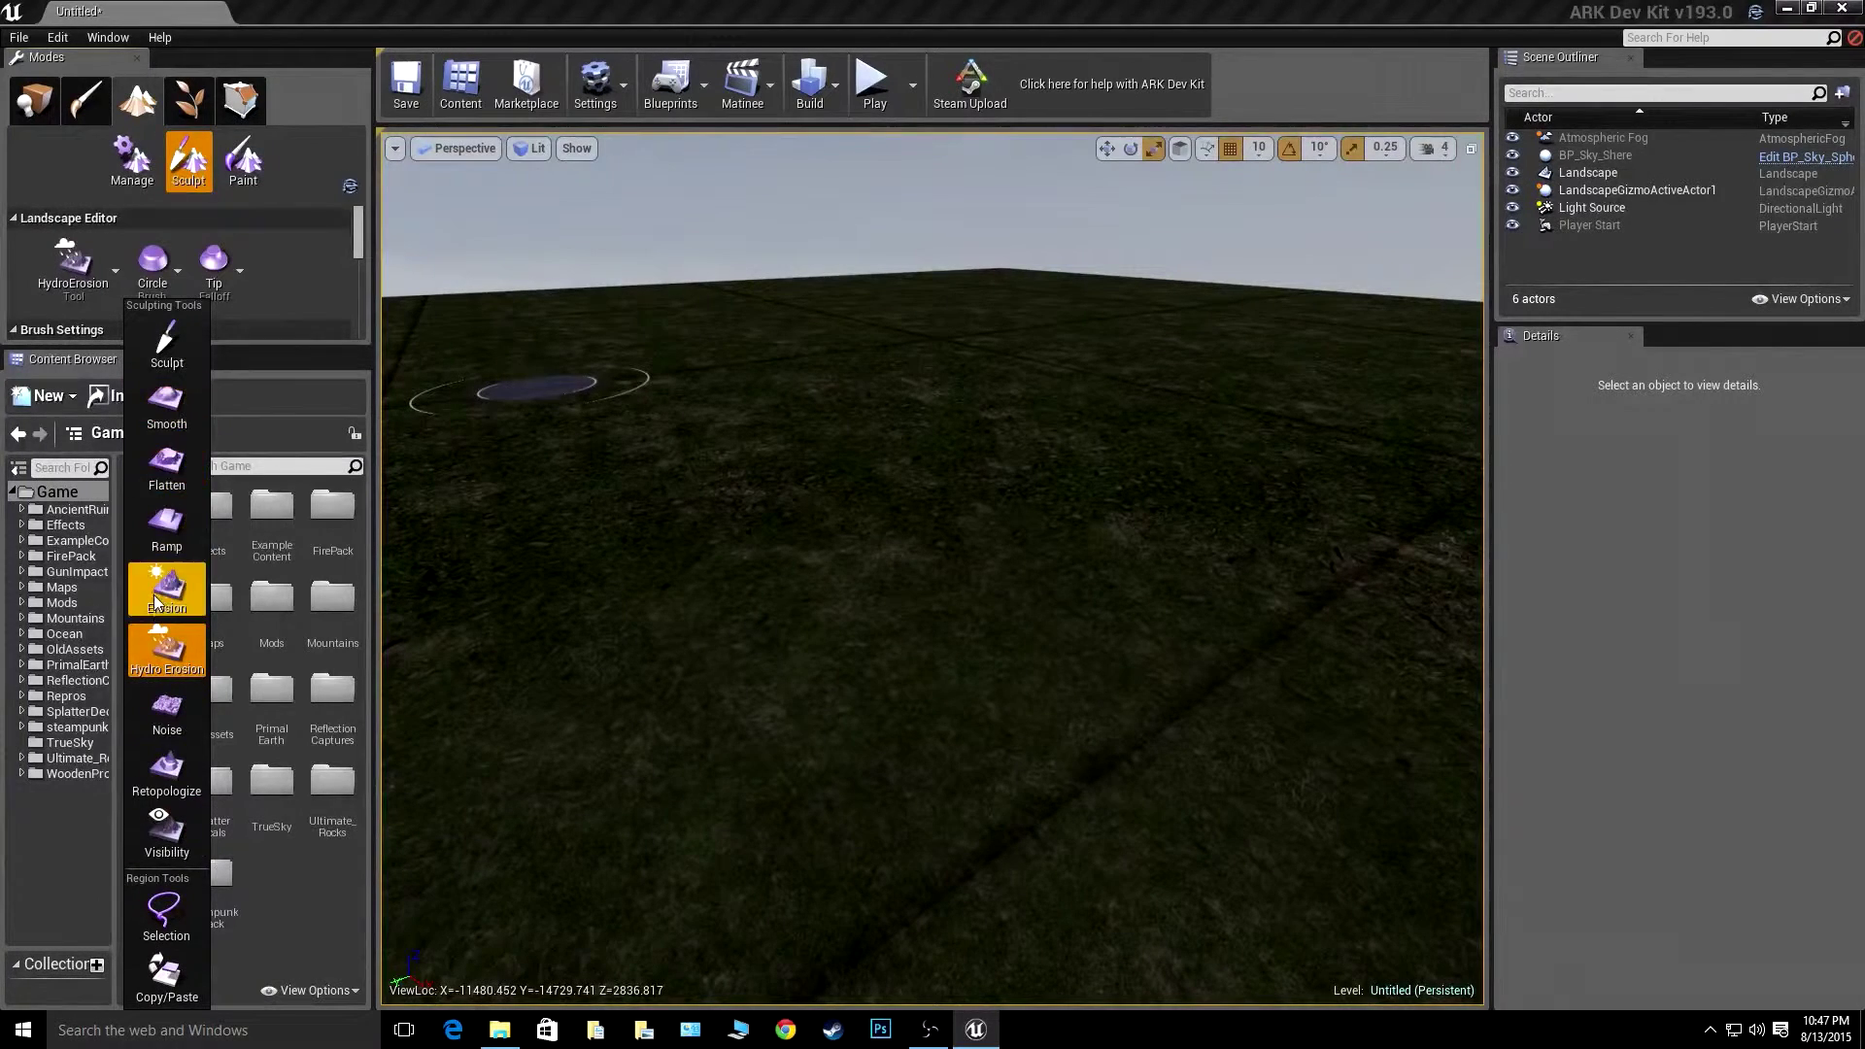
{"action": "left_click", "coordinate": [148, 344]}
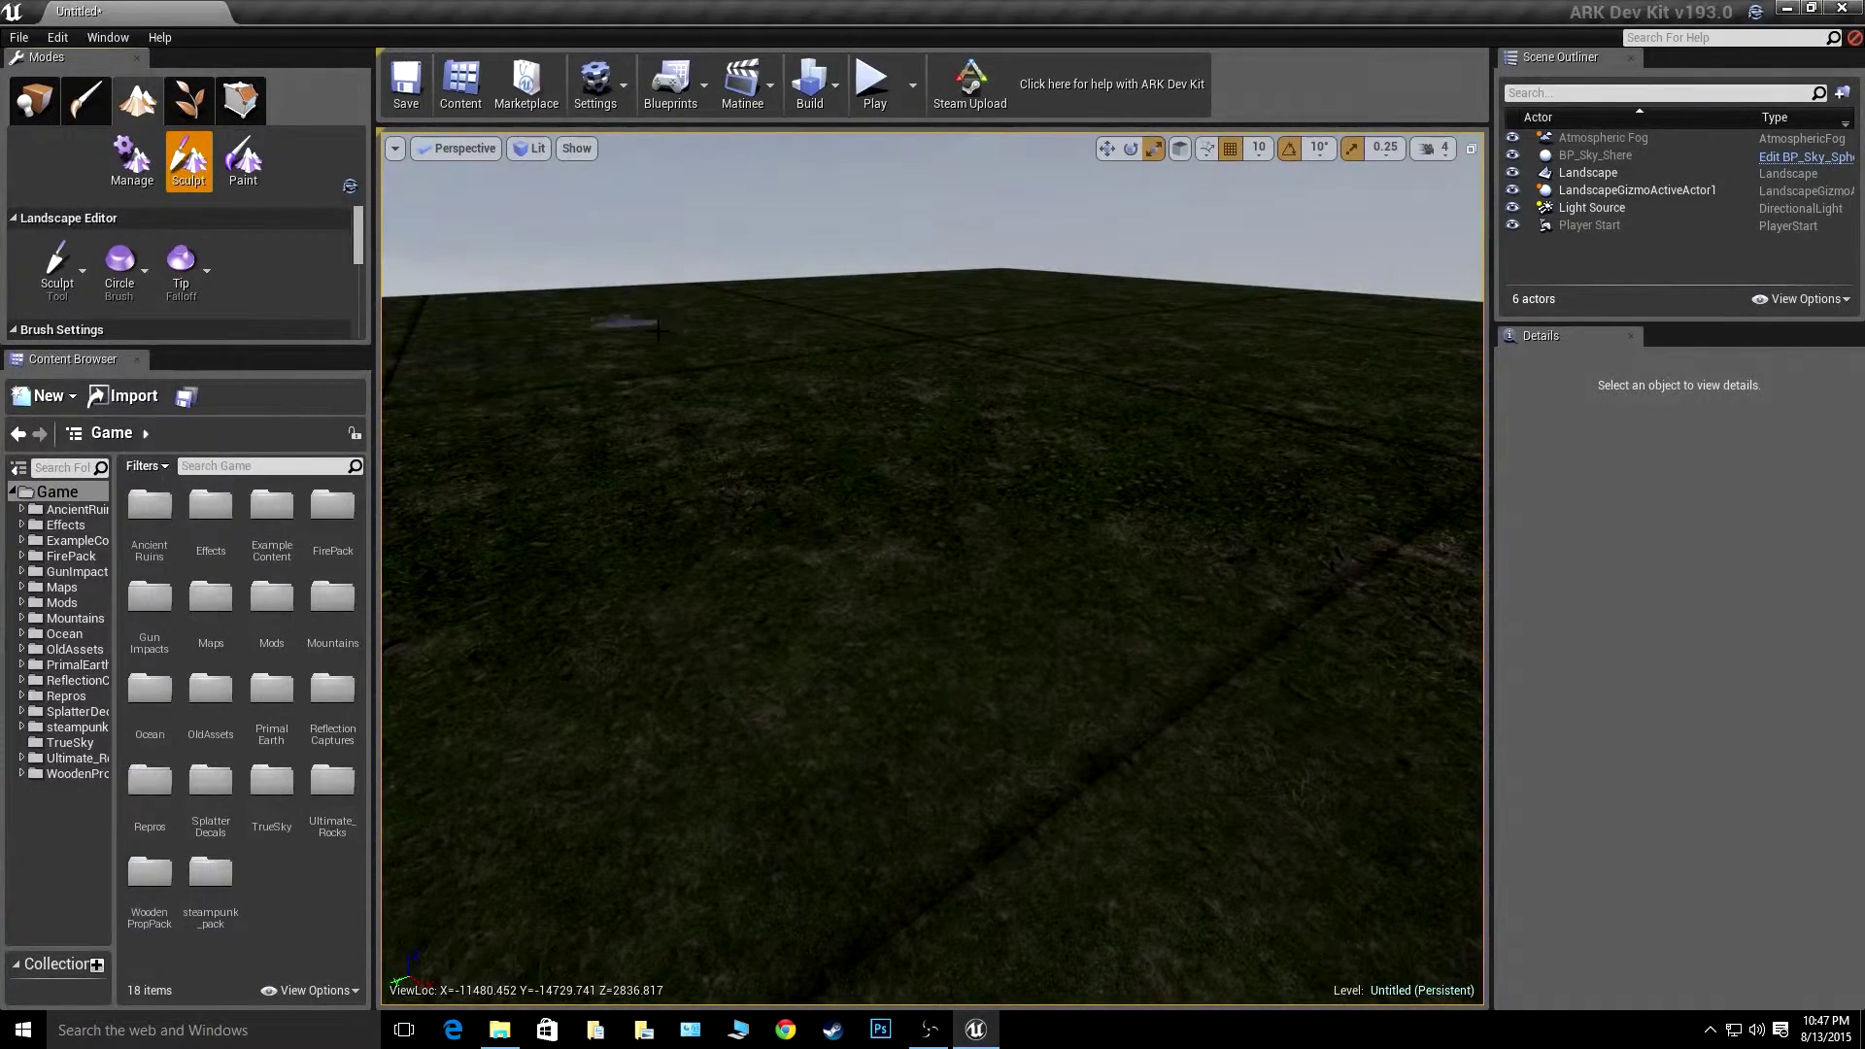
- Raise a small group of peaks on the flat terrain with several short Sculpt strokes
{"action": "mouse_move", "coordinate": [624, 323]}
{"action": "right_mouse_down"}
{"action": "mouse_move", "coordinate": [621, 543]}
{"action": "mouse_move", "coordinate": [571, 348]}
{"action": "right_mouse_up"}
{"action": "key", "text": "s"}
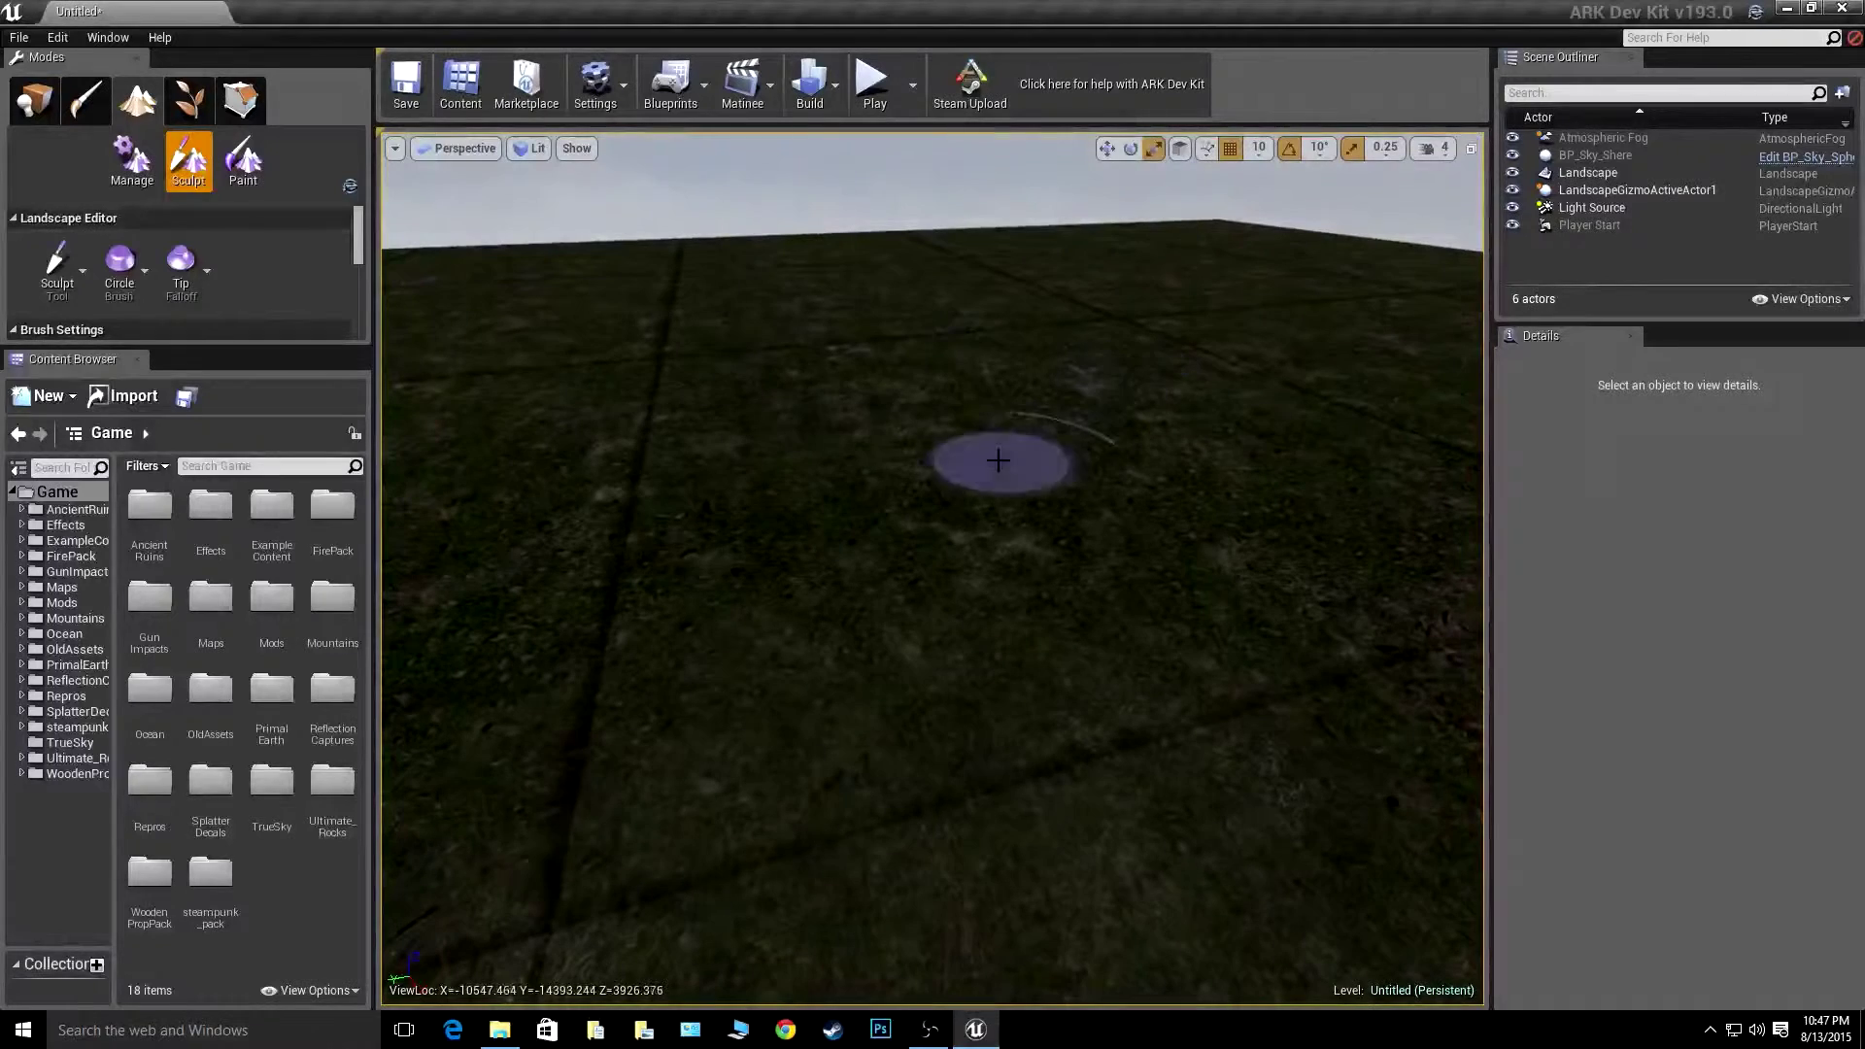
{"action": "left_click_drag", "start_coordinate": [749, 422], "coordinate": [914, 316]}
{"action": "mouse_move", "coordinate": [935, 423]}
{"action": "left_mouse_down"}
{"action": "mouse_move", "coordinate": [961, 398]}
{"action": "mouse_move", "coordinate": [1093, 367]}
{"action": "left_mouse_up"}
{"action": "mouse_move", "coordinate": [1093, 367]}
{"action": "right_mouse_down"}
{"action": "mouse_move", "coordinate": [1029, 486]}
{"action": "mouse_move", "coordinate": [1127, 340]}
{"action": "mouse_move", "coordinate": [1180, 371]}
{"action": "right_mouse_up"}
{"action": "key", "text": "a"}
{"action": "key", "text": "a"}
{"action": "left_click_drag", "start_coordinate": [715, 470], "coordinate": [794, 455]}
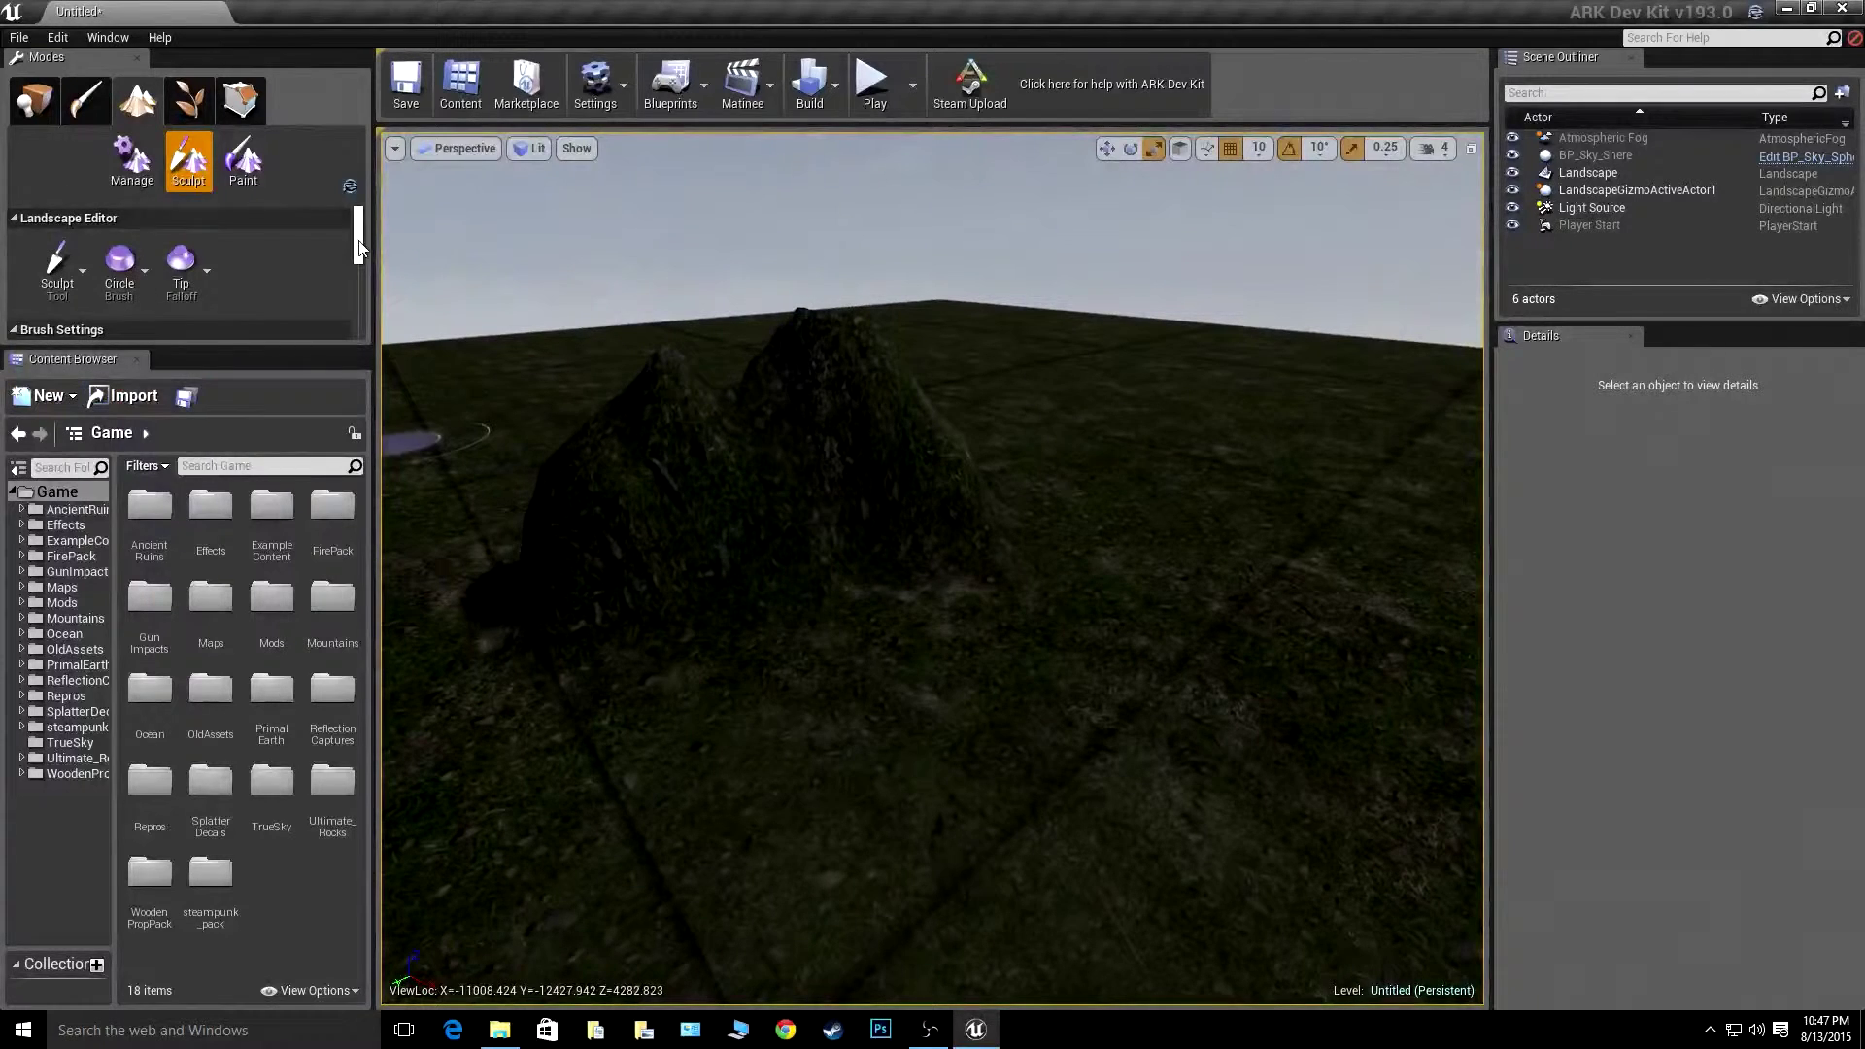
- Set the brush size to about 2954 and the Tool Strength to about 0.99
{"action": "scroll", "coordinate": [360, 247], "scroll_direction": "down", "scroll_amount": 3}
{"action": "left_click_drag", "start_coordinate": [131, 239], "coordinate": [190, 243]}
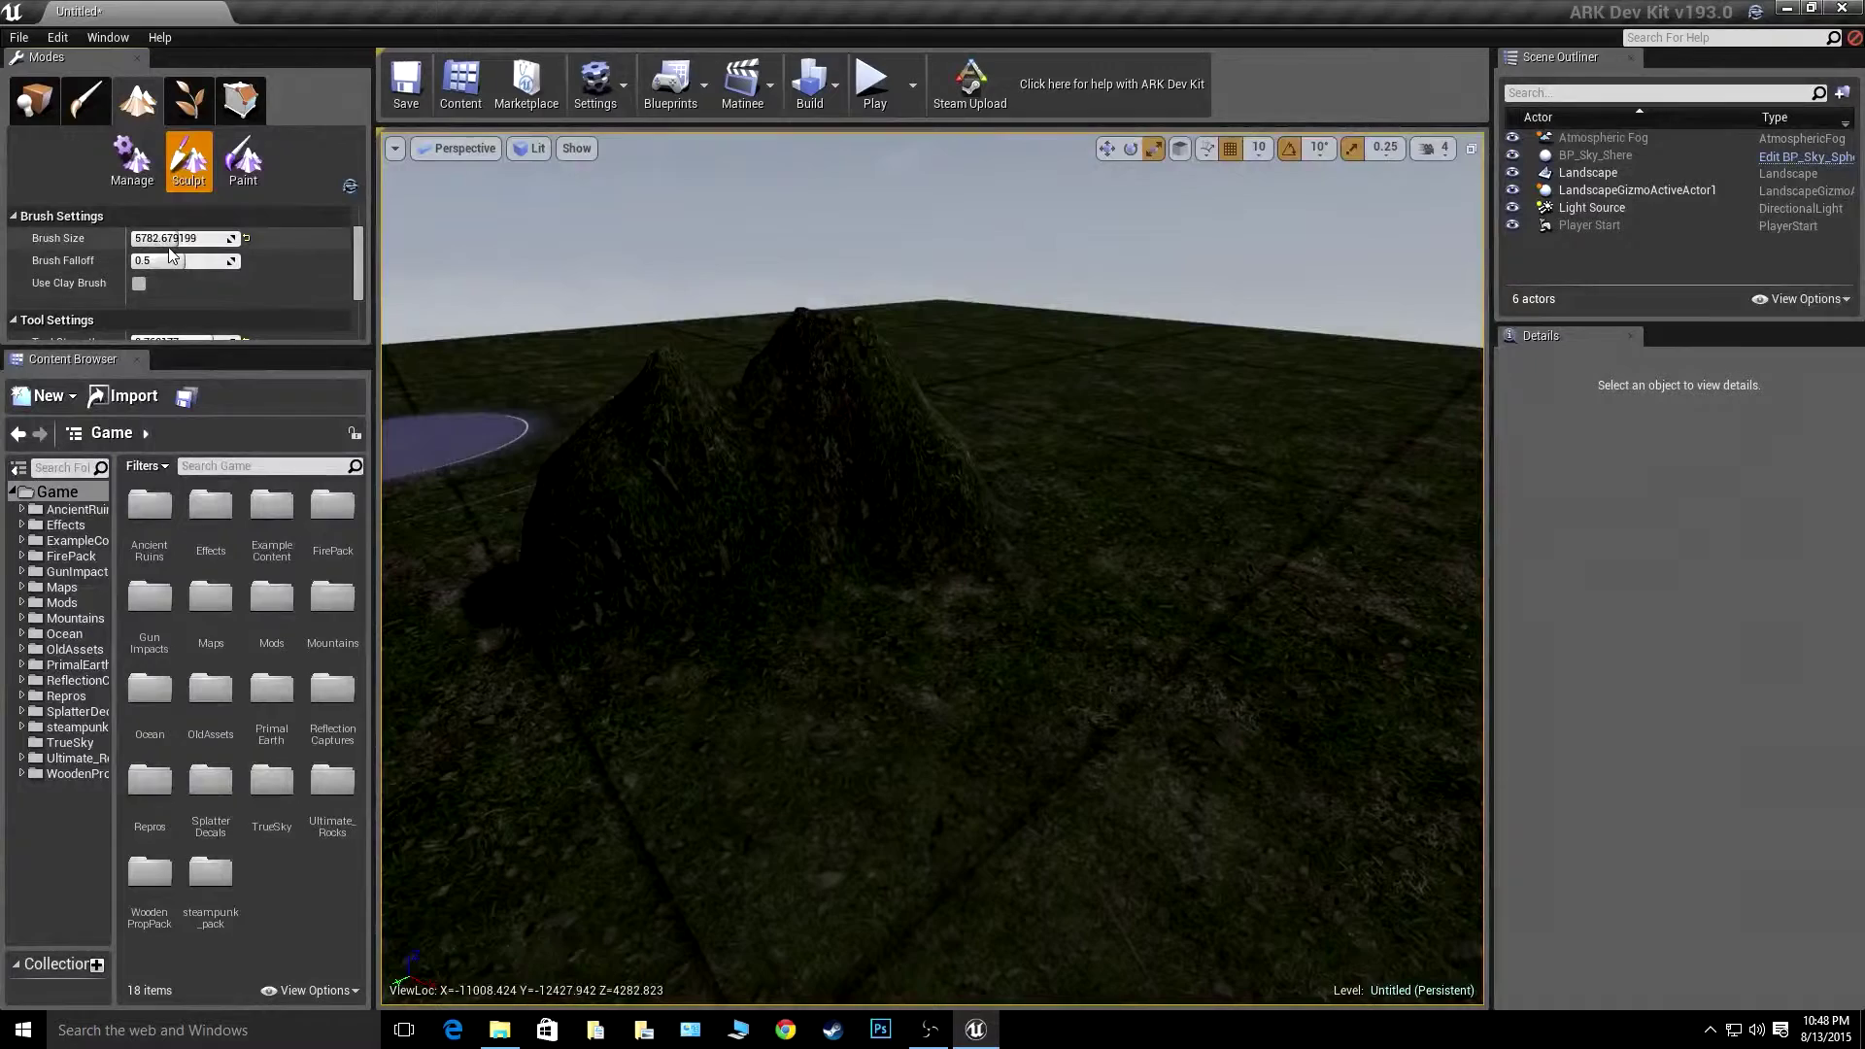
{"action": "scroll", "coordinate": [194, 280], "scroll_direction": "down", "scroll_amount": 2}
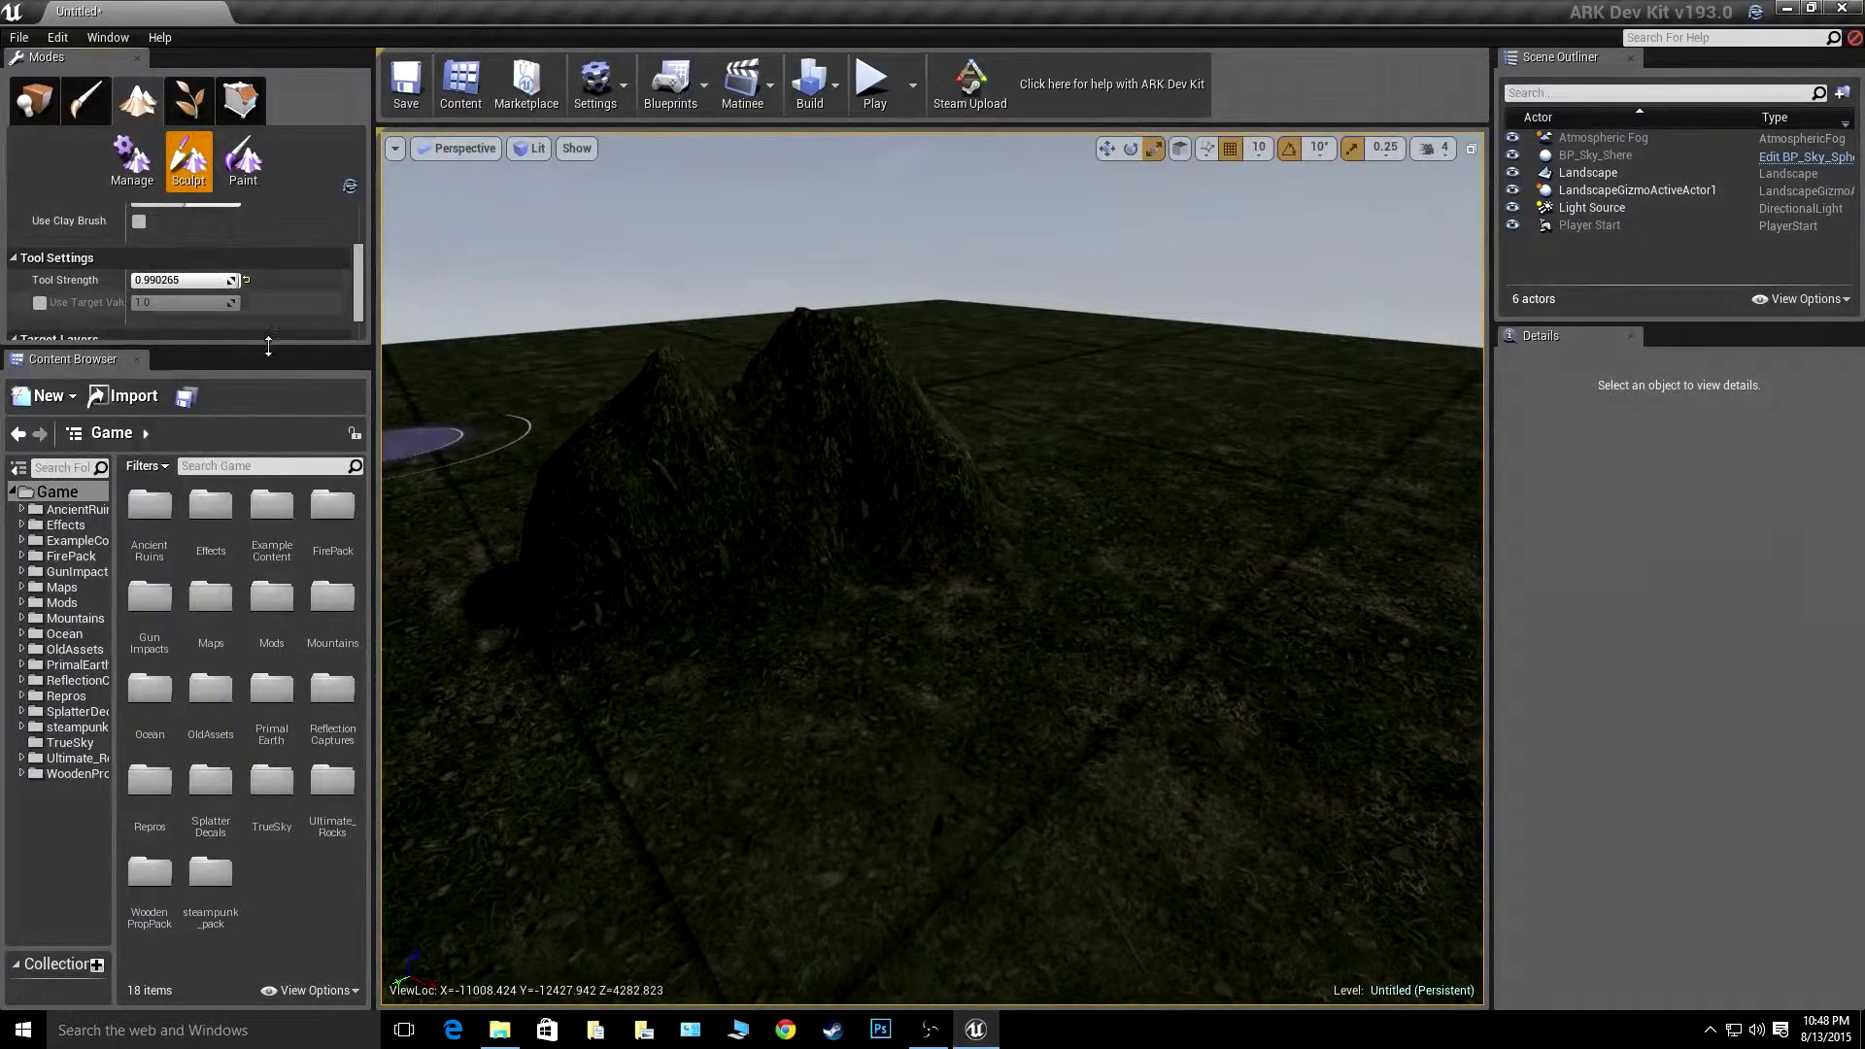
- Build up the terrain around the small peaks into a cluster of tall, jagged mountains with sweeping Sculpt strokes
{"action": "mouse_move", "coordinate": [594, 504]}
{"action": "right_mouse_down"}
{"action": "mouse_move", "coordinate": [585, 545]}
{"action": "mouse_move", "coordinate": [595, 504]}
{"action": "right_mouse_up"}
{"action": "key", "text": "s"}
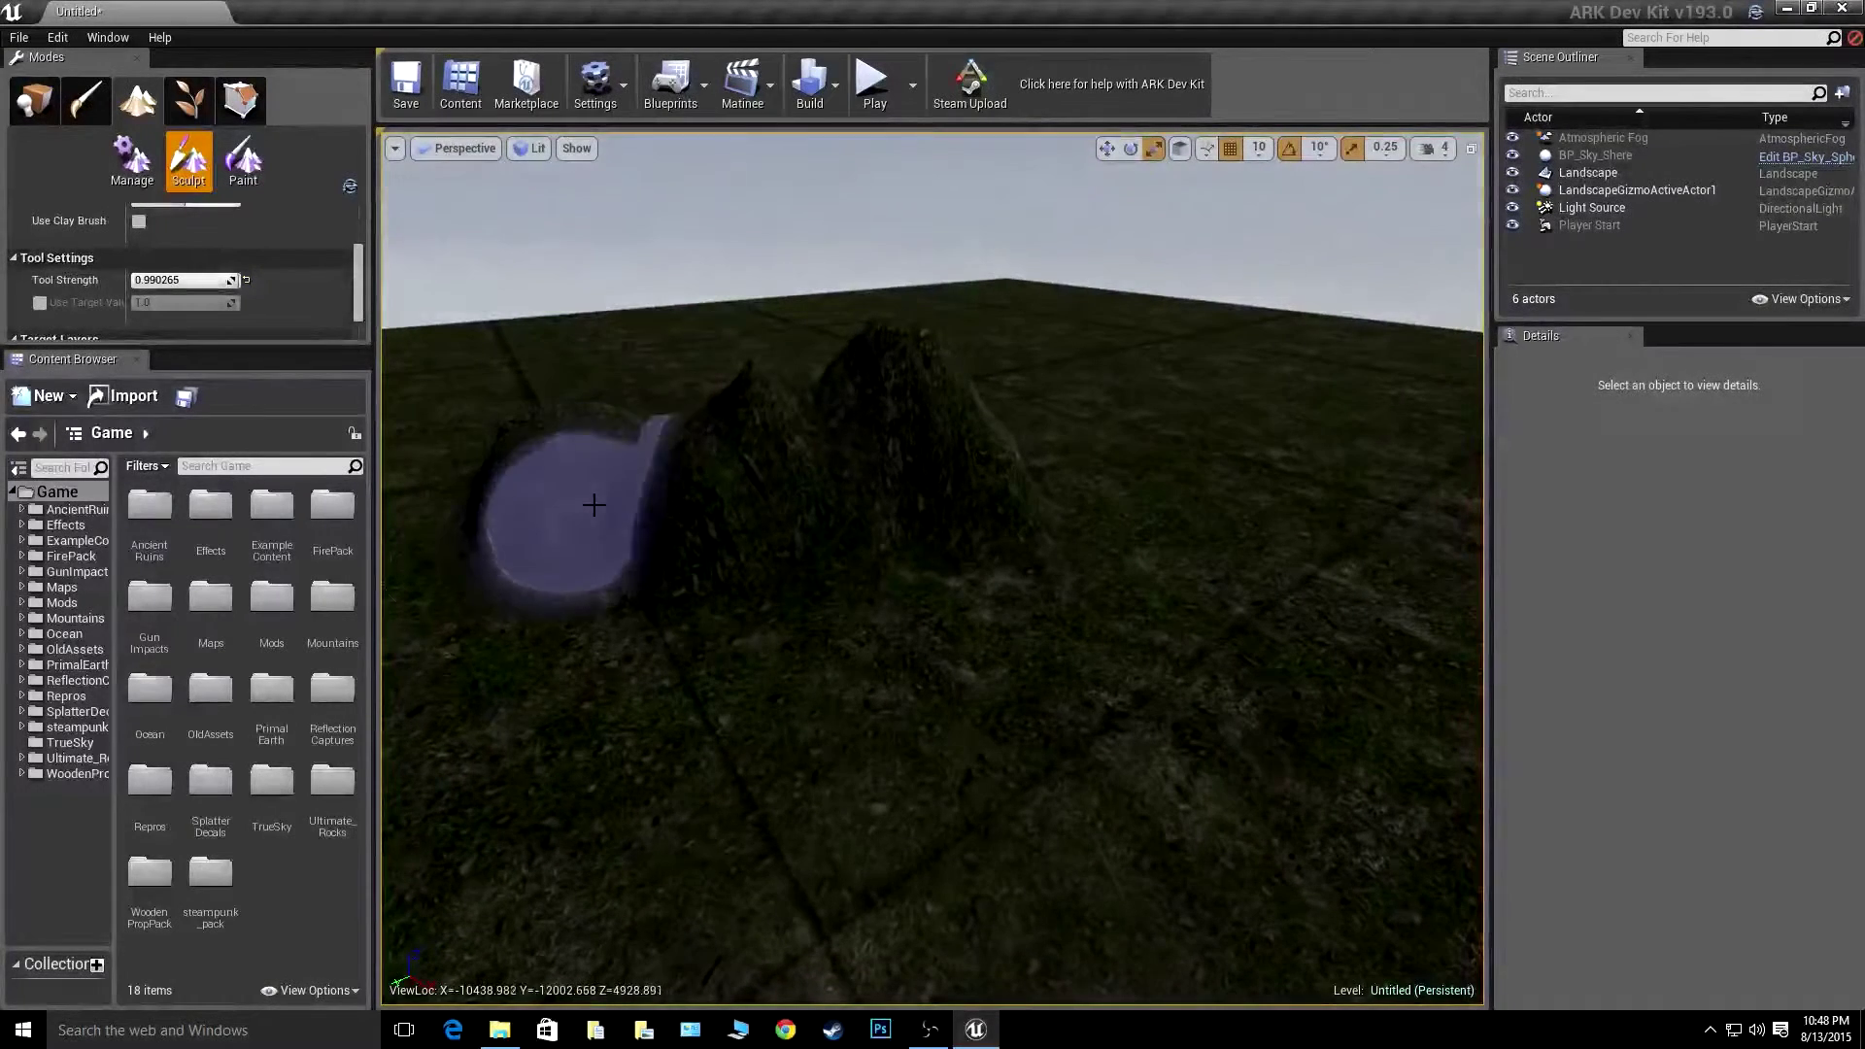
{"action": "mouse_move", "coordinate": [593, 504]}
{"action": "left_mouse_down"}
{"action": "mouse_move", "coordinate": [852, 457]}
{"action": "mouse_move", "coordinate": [1115, 491]}
{"action": "mouse_move", "coordinate": [1235, 413]}
{"action": "mouse_move", "coordinate": [1065, 402]}
{"action": "mouse_move", "coordinate": [1029, 369]}
{"action": "mouse_move", "coordinate": [767, 368]}
{"action": "left_mouse_up"}
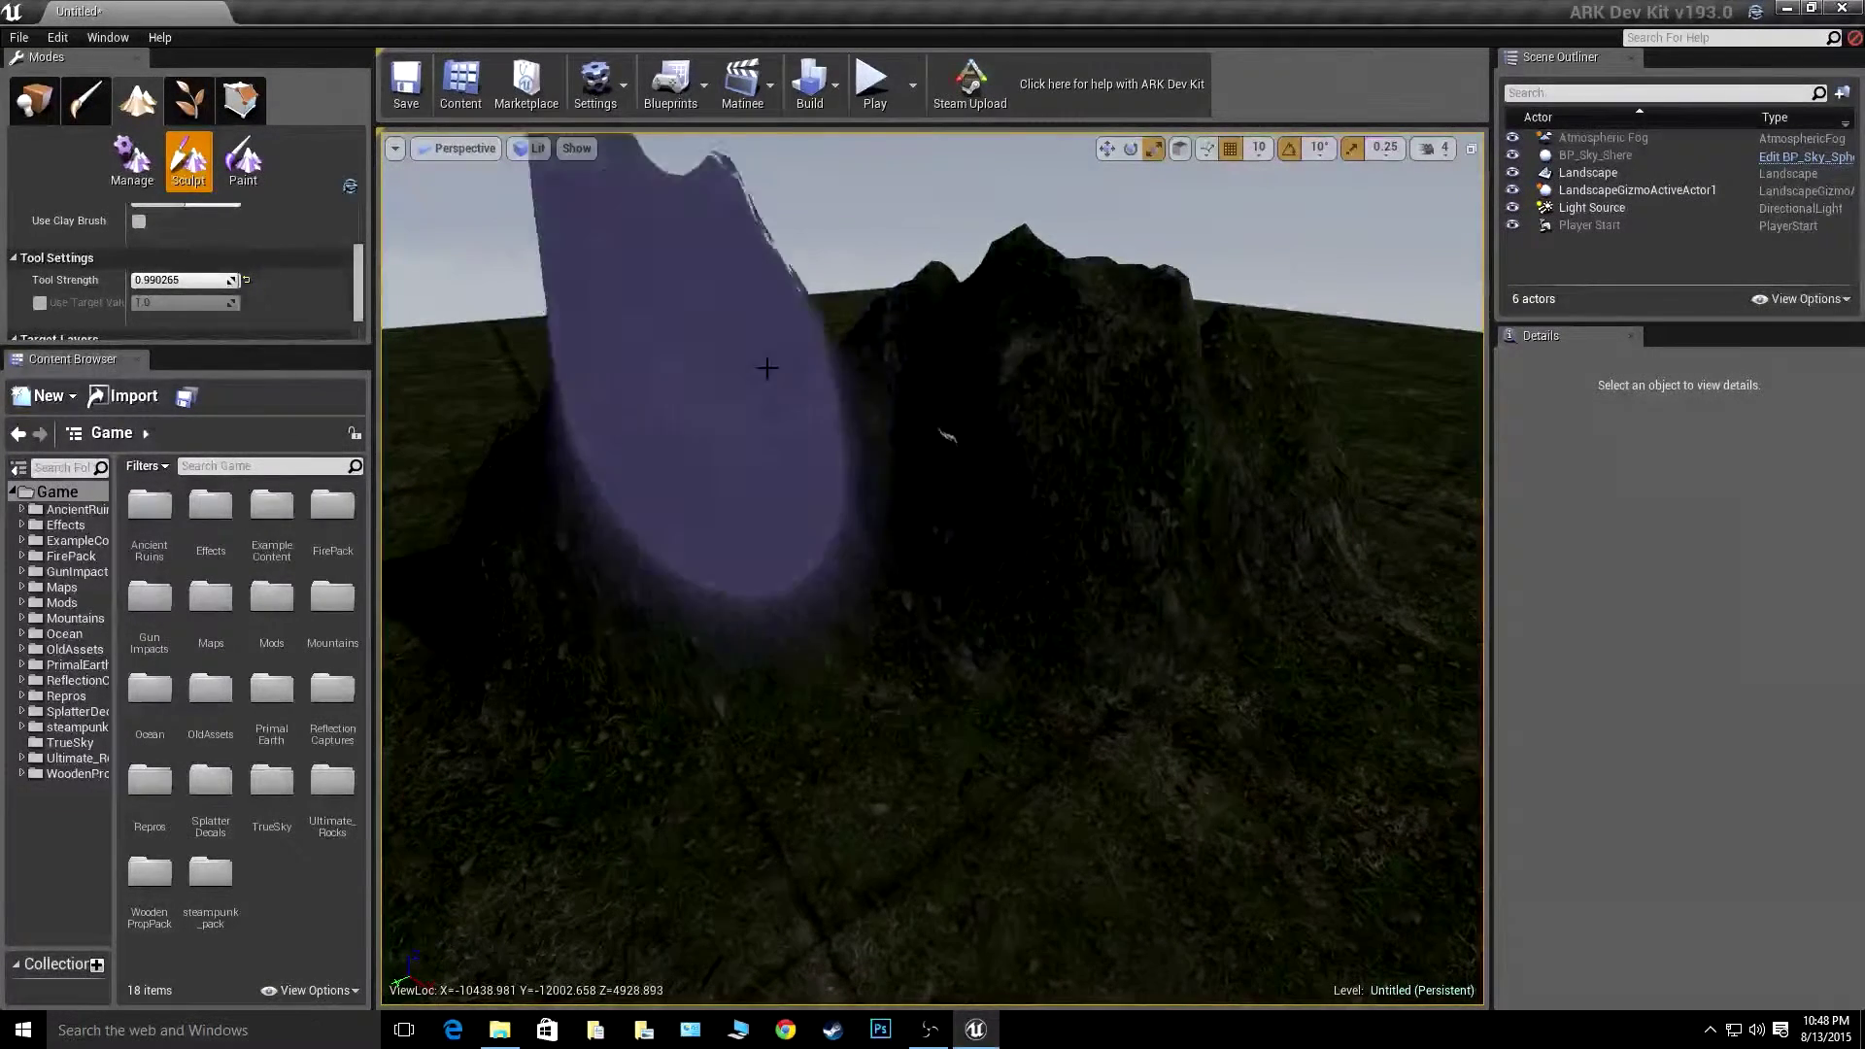
{"action": "right_click_drag", "start_coordinate": [767, 368], "coordinate": [818, 360]}
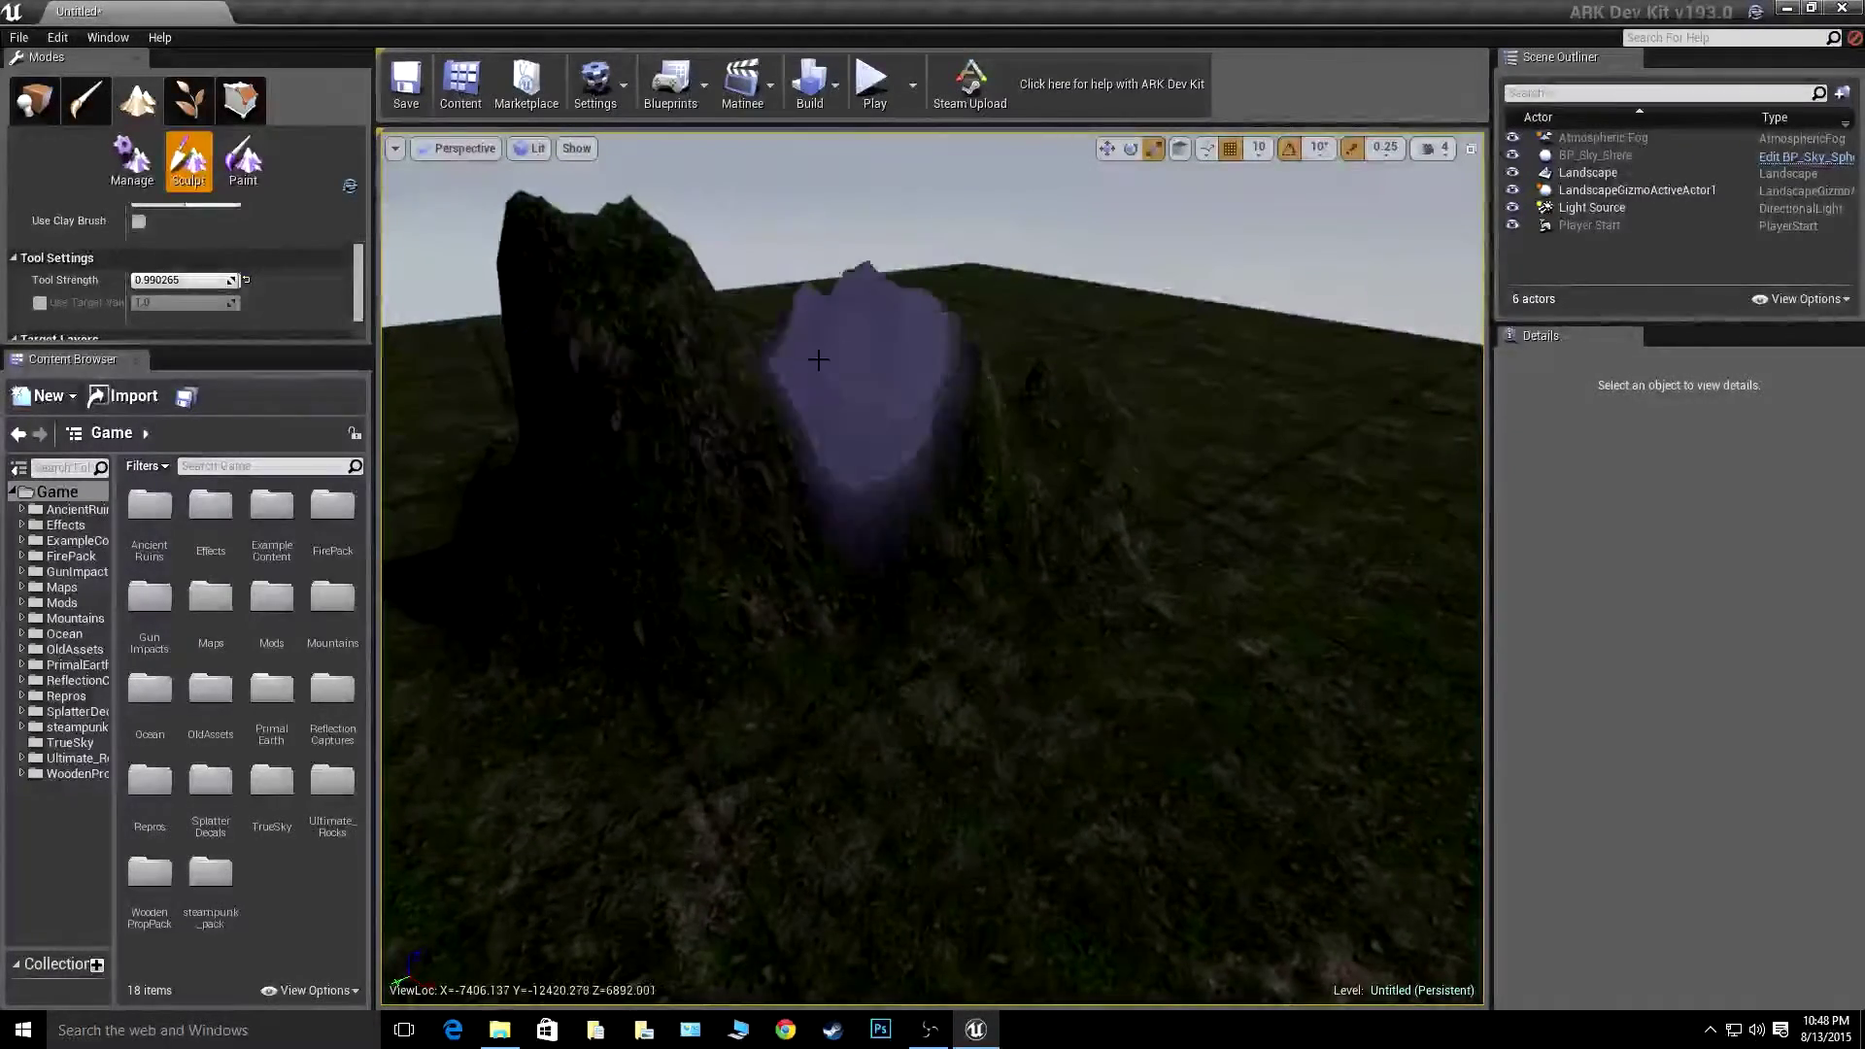
{"action": "left_click_drag", "start_coordinate": [818, 360], "coordinate": [646, 326]}
{"action": "right_click_drag", "start_coordinate": [646, 325], "coordinate": [645, 326]}
{"action": "mouse_move", "coordinate": [646, 325]}
{"action": "left_mouse_down"}
{"action": "mouse_move", "coordinate": [636, 272]}
{"action": "mouse_move", "coordinate": [841, 250]}
{"action": "left_mouse_up"}
{"action": "right_click_drag", "start_coordinate": [841, 250], "coordinate": [833, 250]}
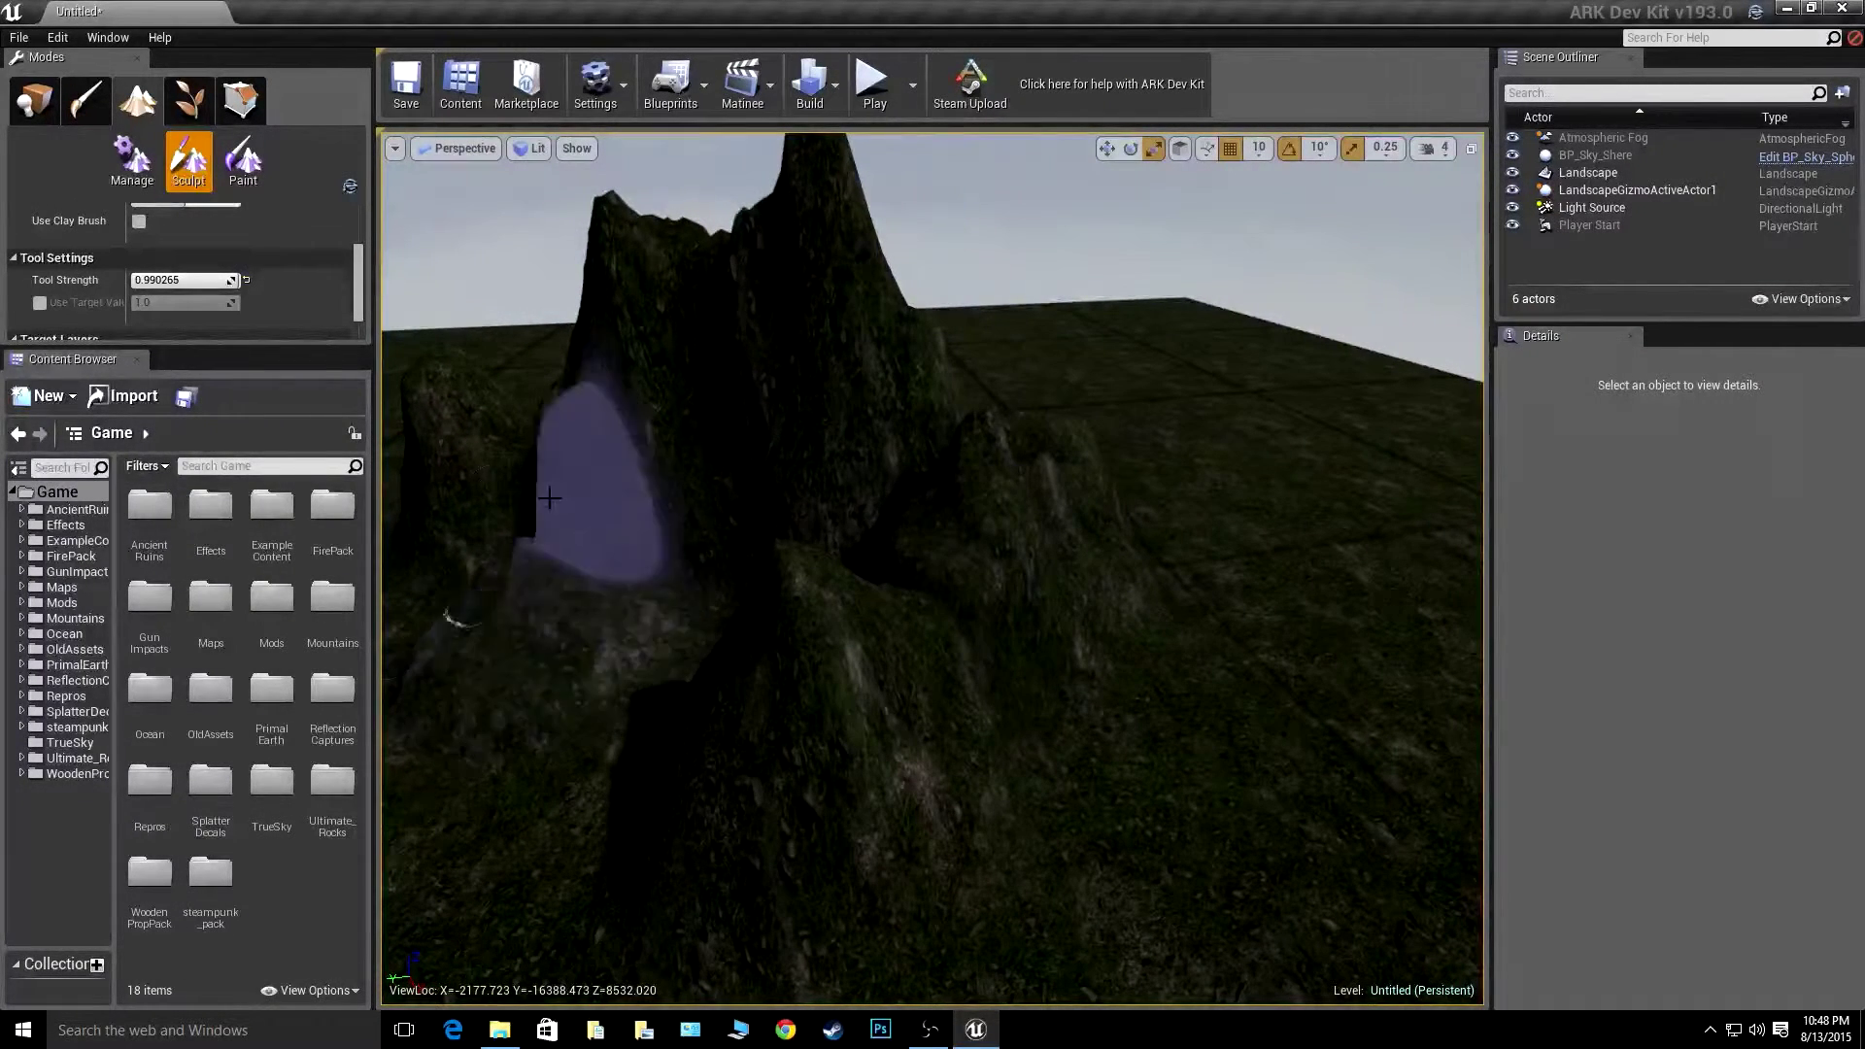
{"action": "left_click_drag", "start_coordinate": [655, 507], "coordinate": [911, 515]}
{"action": "right_click_drag", "start_coordinate": [910, 516], "coordinate": [910, 516]}
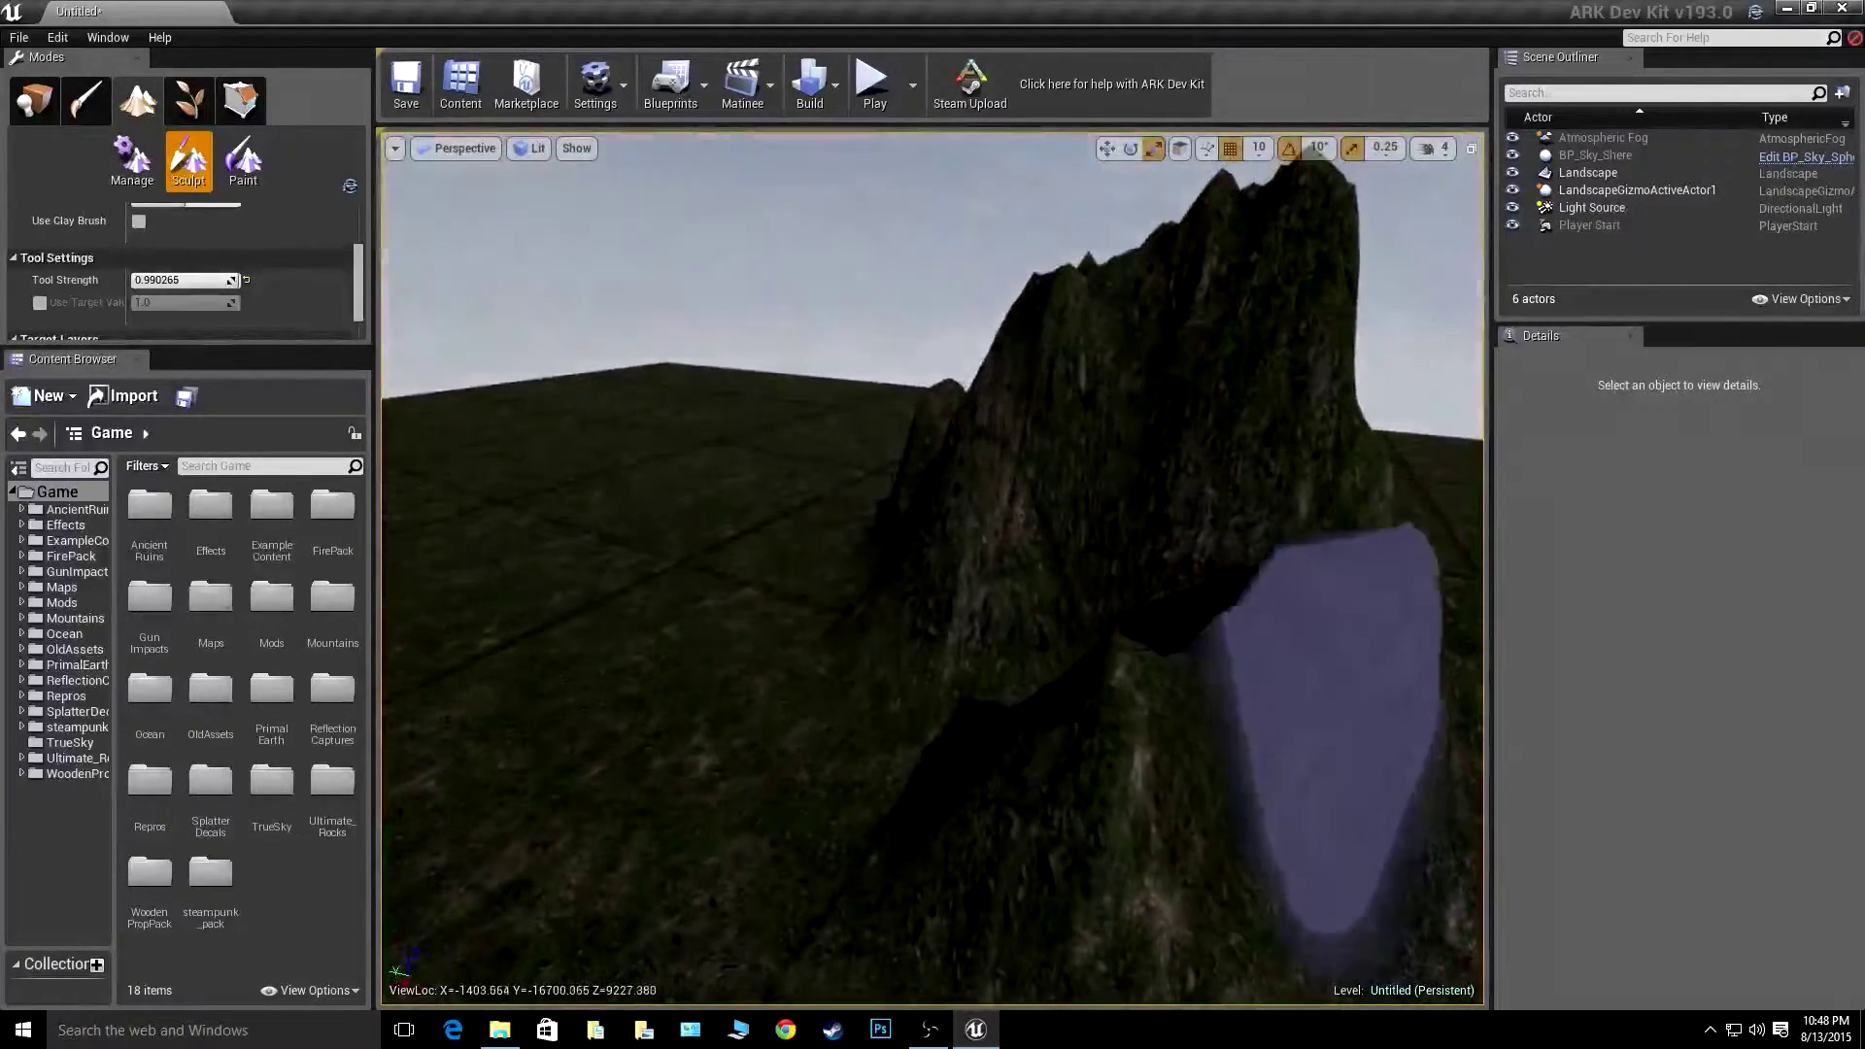
{"action": "mouse_move", "coordinate": [1335, 767]}
{"action": "left_mouse_down"}
{"action": "mouse_move", "coordinate": [757, 826]}
{"action": "mouse_move", "coordinate": [799, 844]}
{"action": "mouse_move", "coordinate": [1212, 533]}
{"action": "mouse_move", "coordinate": [1215, 382]}
{"action": "mouse_move", "coordinate": [1207, 720]}
{"action": "mouse_move", "coordinate": [1383, 851]}
{"action": "left_mouse_up"}
{"action": "right_click_drag", "start_coordinate": [1382, 850], "coordinate": [1383, 850]}
{"action": "mouse_move", "coordinate": [574, 769]}
{"action": "left_mouse_down"}
{"action": "mouse_move", "coordinate": [615, 632]}
{"action": "mouse_move", "coordinate": [624, 687]}
{"action": "mouse_move", "coordinate": [708, 583]}
{"action": "mouse_move", "coordinate": [782, 620]}
{"action": "left_mouse_up"}
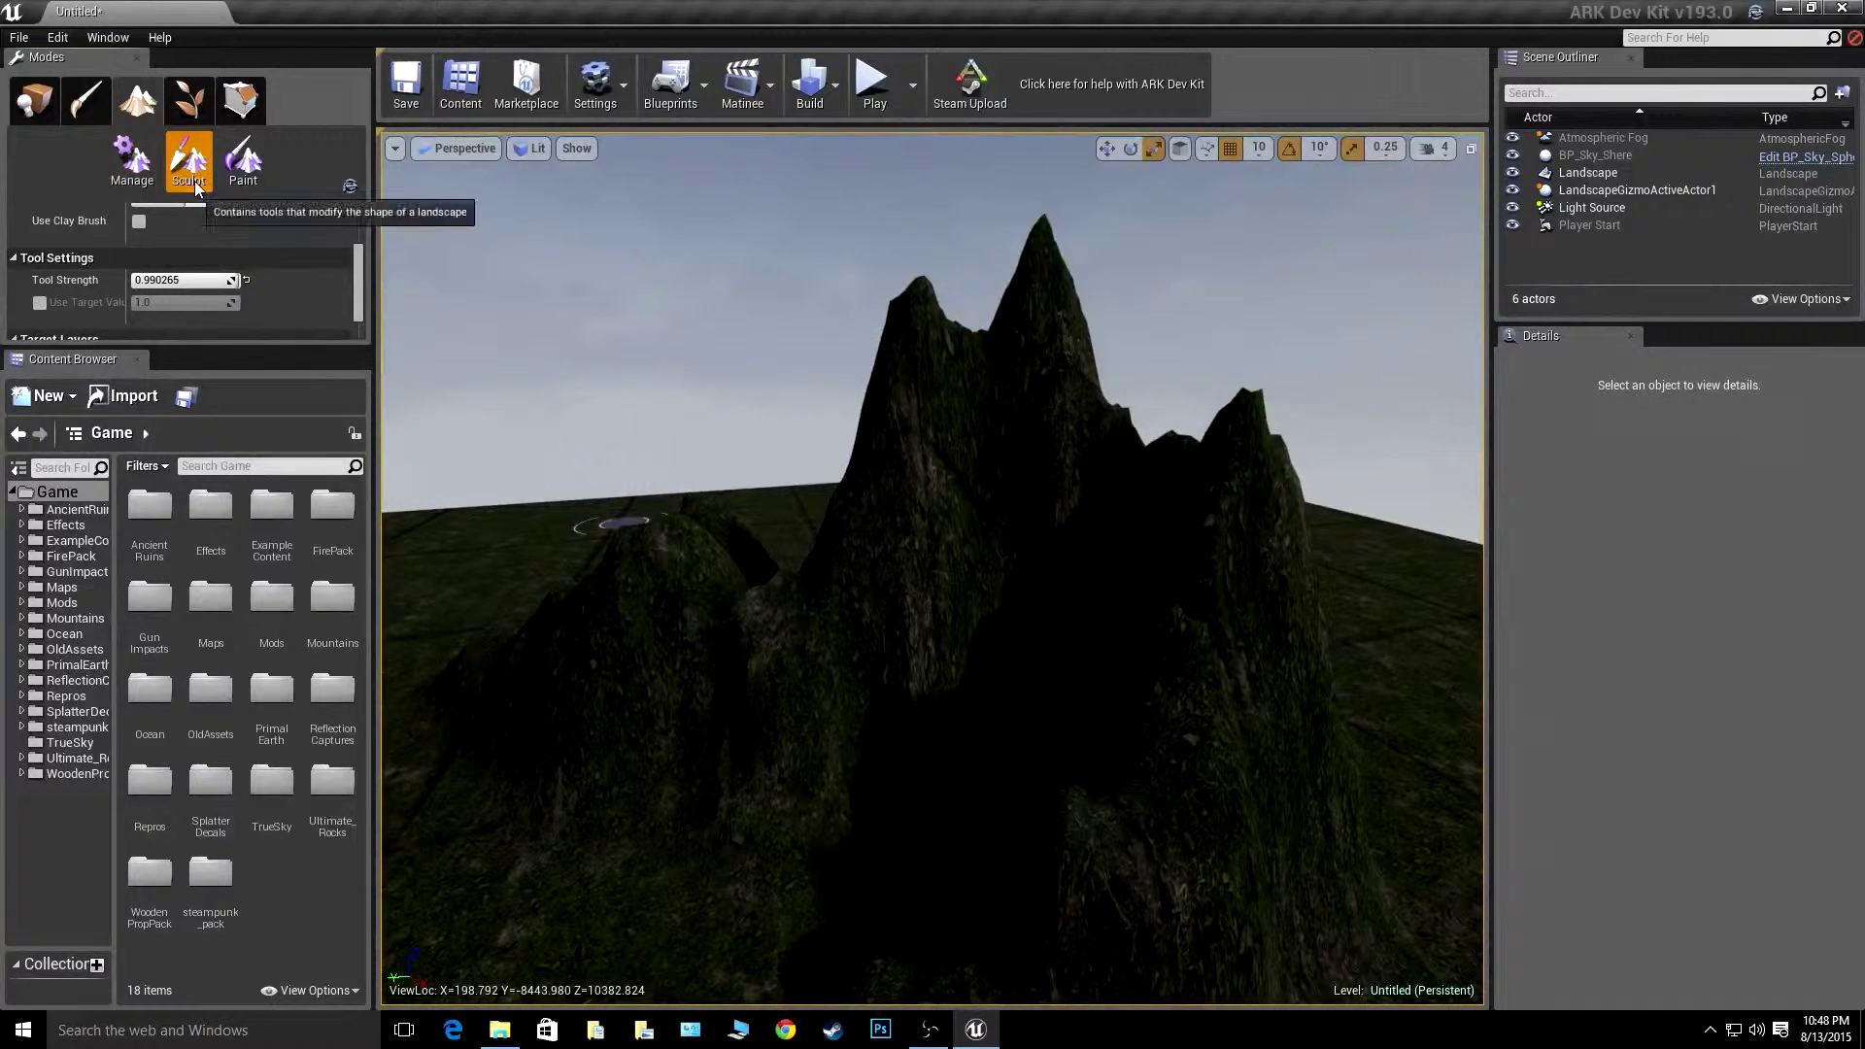
- Switch to the Smooth tool and smooth the jagged mountains down into lower, rounded ridges
{"action": "left_click_drag", "start_coordinate": [360, 284], "coordinate": [365, 231]}
{"action": "left_click", "coordinate": [60, 266]}
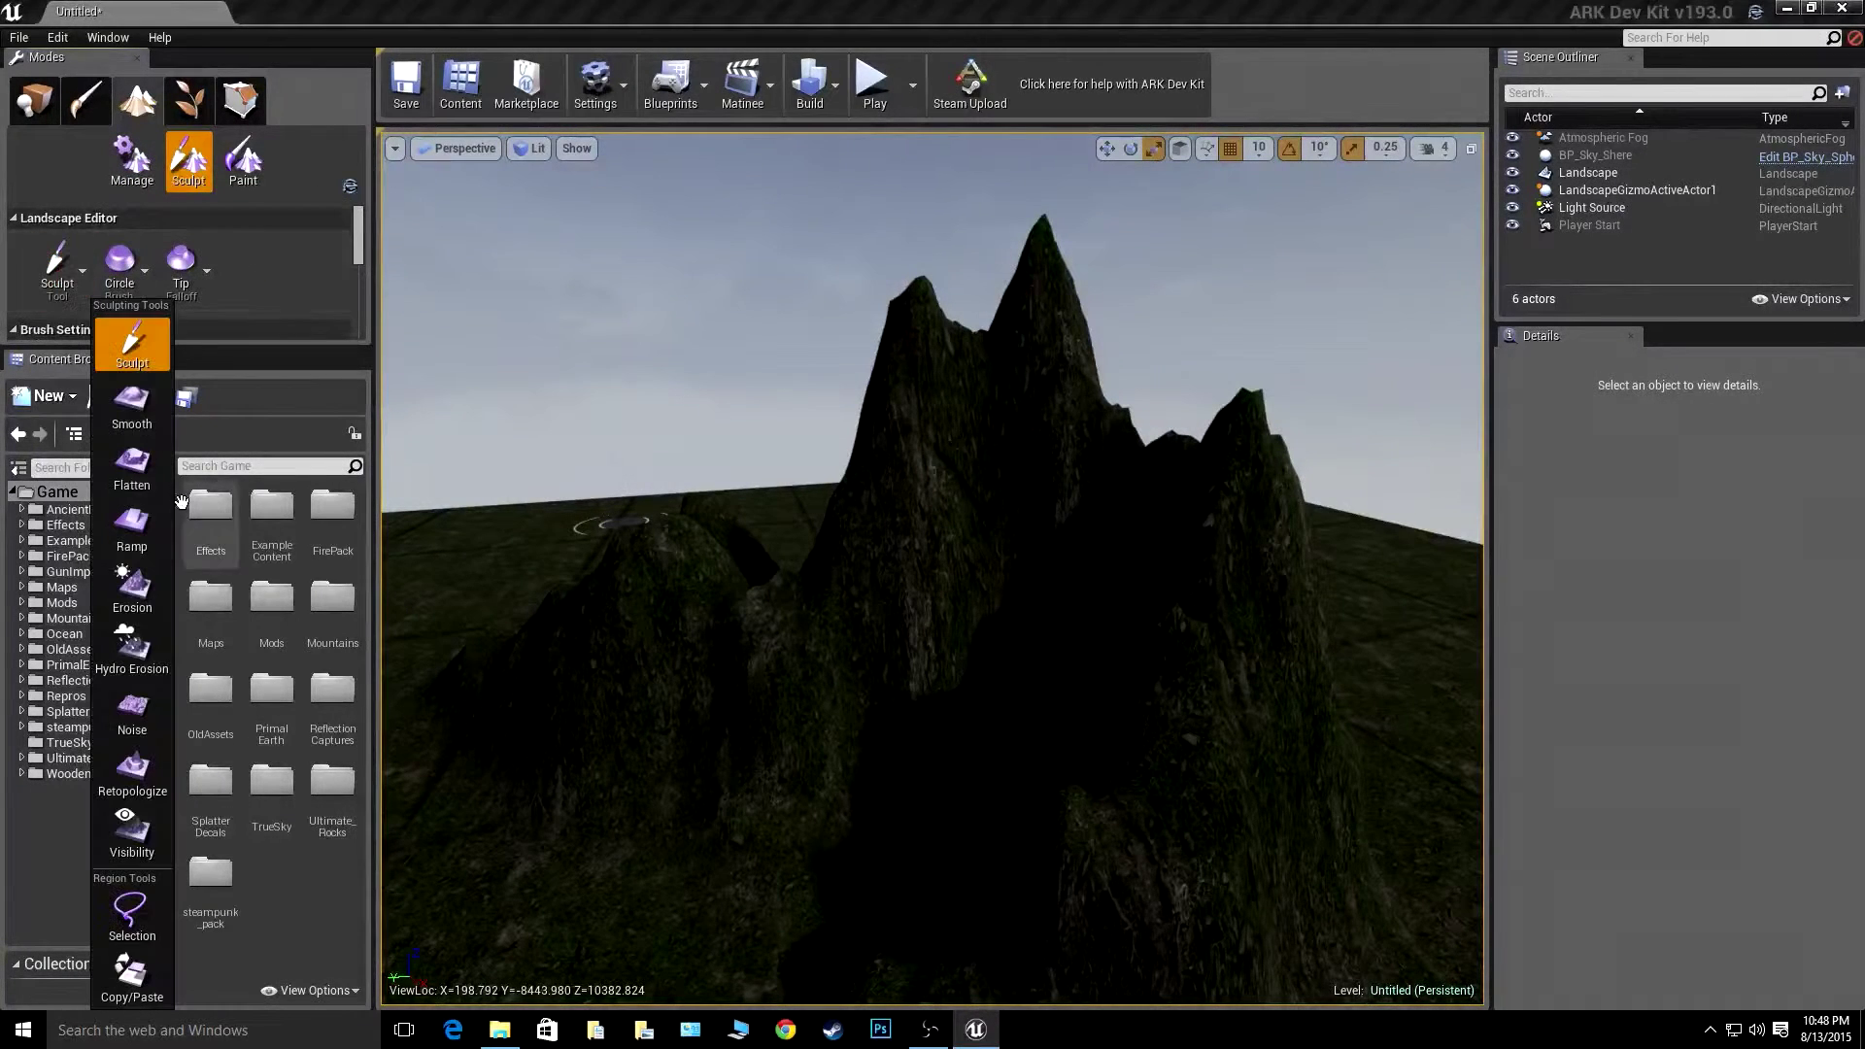
{"action": "left_click", "coordinate": [146, 415]}
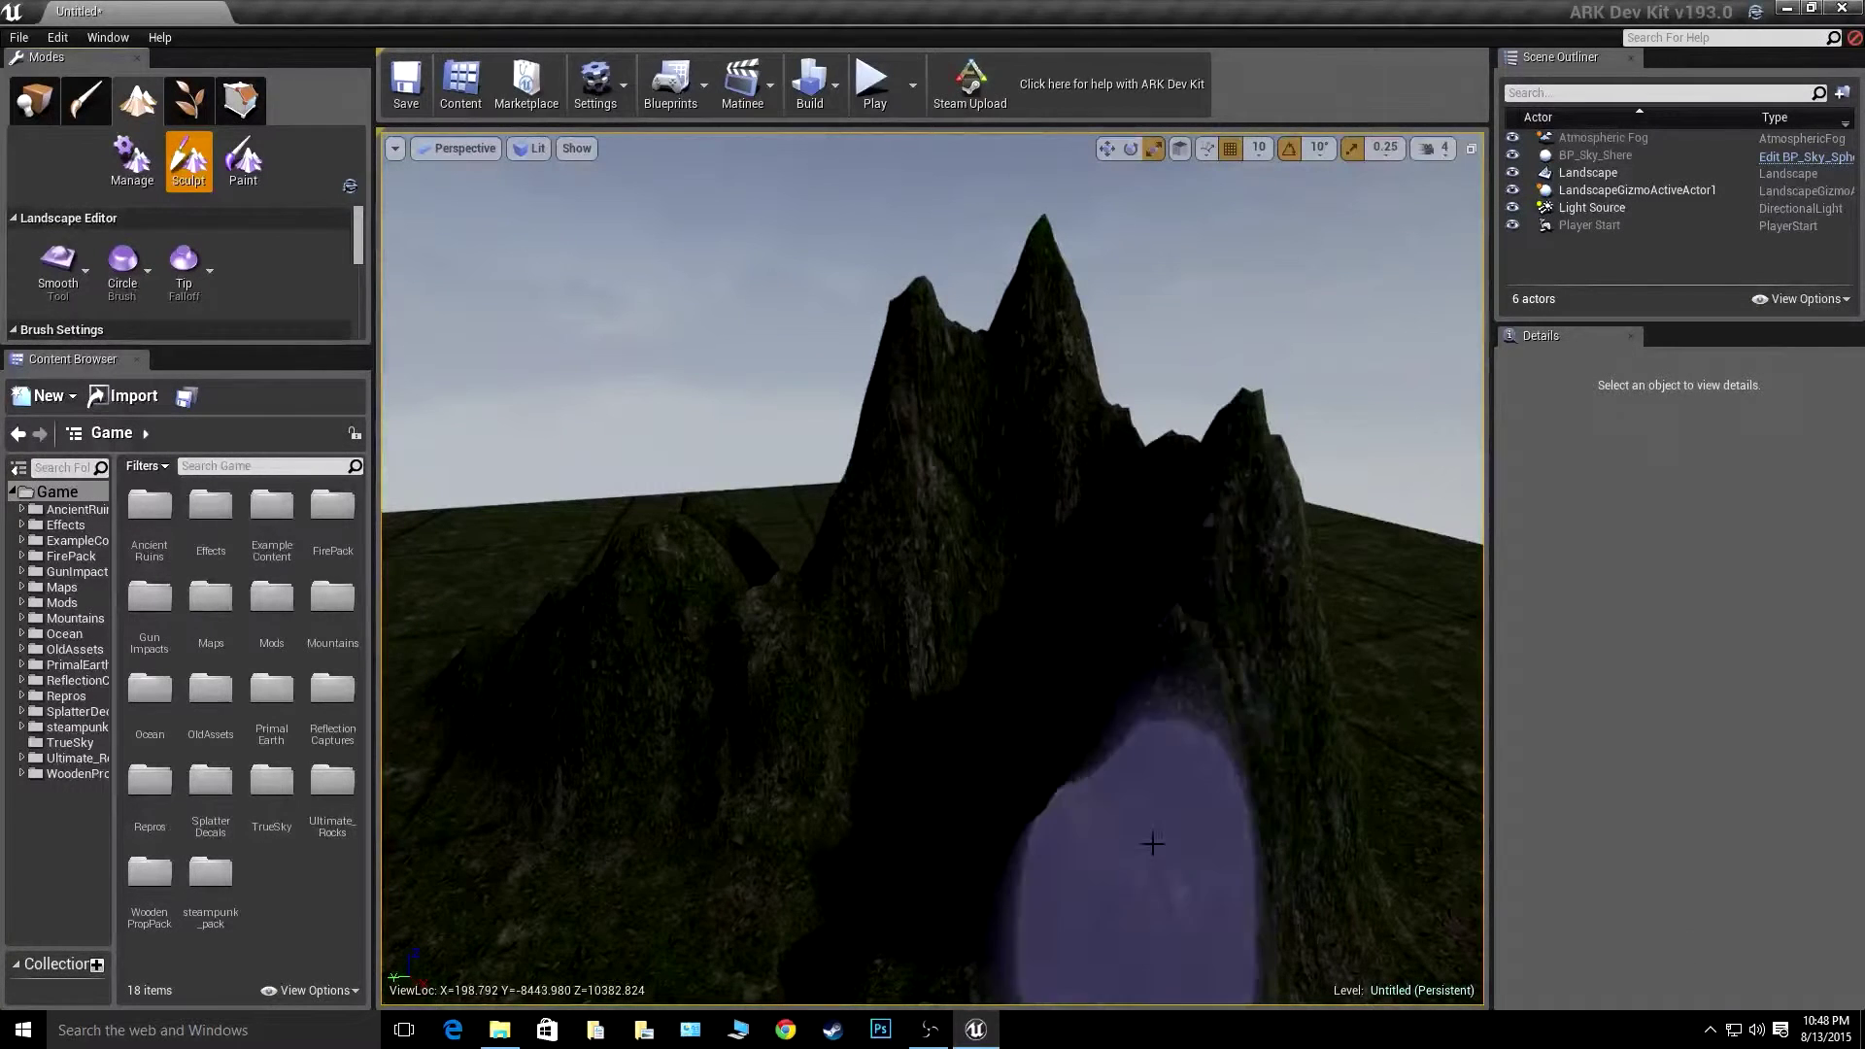
{"action": "mouse_move", "coordinate": [924, 457]}
{"action": "left_mouse_down"}
{"action": "mouse_move", "coordinate": [903, 404]}
{"action": "mouse_move", "coordinate": [895, 513]}
{"action": "mouse_move", "coordinate": [971, 437]}
{"action": "mouse_move", "coordinate": [924, 508]}
{"action": "mouse_move", "coordinate": [757, 583]}
{"action": "mouse_move", "coordinate": [768, 535]}
{"action": "mouse_move", "coordinate": [956, 515]}
{"action": "mouse_move", "coordinate": [998, 492]}
{"action": "mouse_move", "coordinate": [921, 494]}
{"action": "left_mouse_up"}
{"action": "key", "text": "a"}
{"action": "mouse_move", "coordinate": [921, 493]}
{"action": "right_mouse_down"}
{"action": "mouse_move", "coordinate": [1117, 573]}
{"action": "mouse_move", "coordinate": [1127, 559]}
{"action": "mouse_move", "coordinate": [981, 554]}
{"action": "right_mouse_up"}
{"action": "mouse_move", "coordinate": [1132, 760]}
{"action": "left_mouse_down"}
{"action": "mouse_move", "coordinate": [1267, 573]}
{"action": "mouse_move", "coordinate": [1306, 442]}
{"action": "mouse_move", "coordinate": [1243, 750]}
{"action": "mouse_move", "coordinate": [1090, 743]}
{"action": "mouse_move", "coordinate": [1120, 774]}
{"action": "mouse_move", "coordinate": [1213, 331]}
{"action": "mouse_move", "coordinate": [1102, 277]}
{"action": "left_mouse_up"}
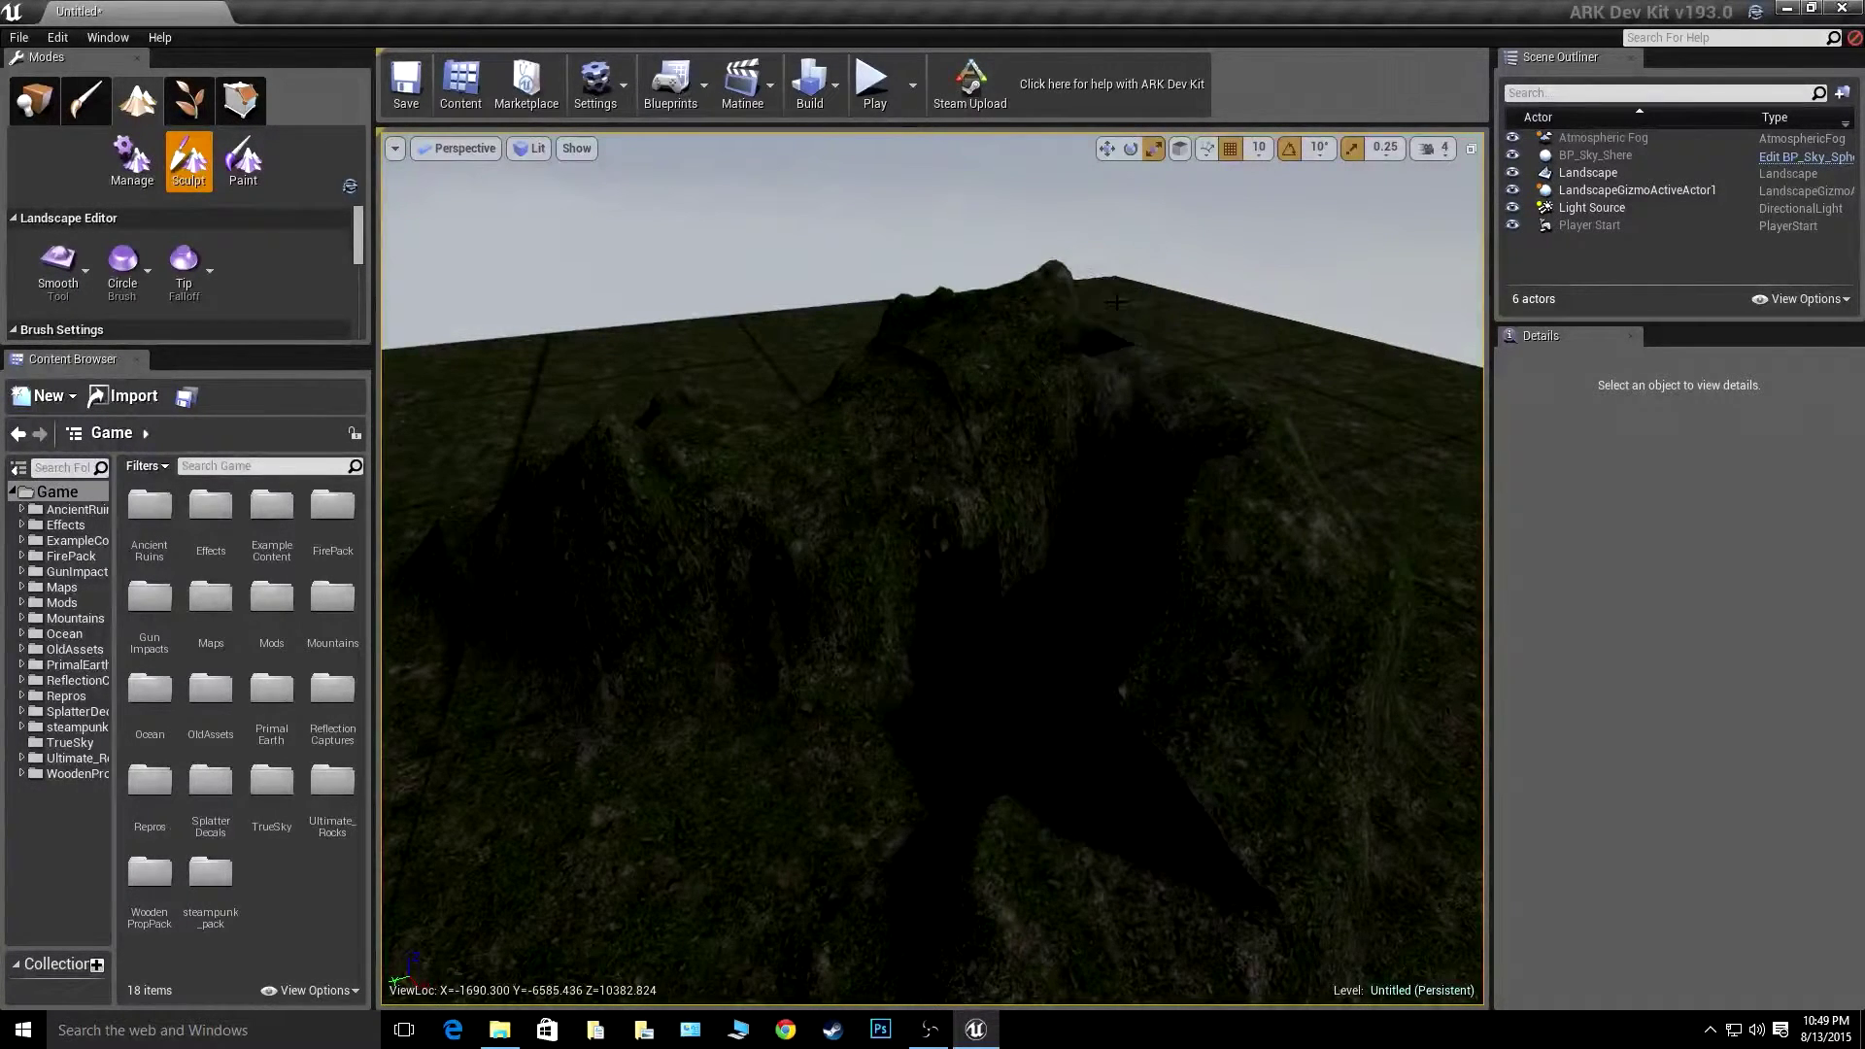
{"action": "key", "text": "a"}
{"action": "mouse_move", "coordinate": [861, 449]}
{"action": "right_mouse_down"}
{"action": "mouse_move", "coordinate": [835, 612]}
{"action": "mouse_move", "coordinate": [858, 453]}
{"action": "right_mouse_up"}
{"action": "left_click", "coordinate": [856, 452]}
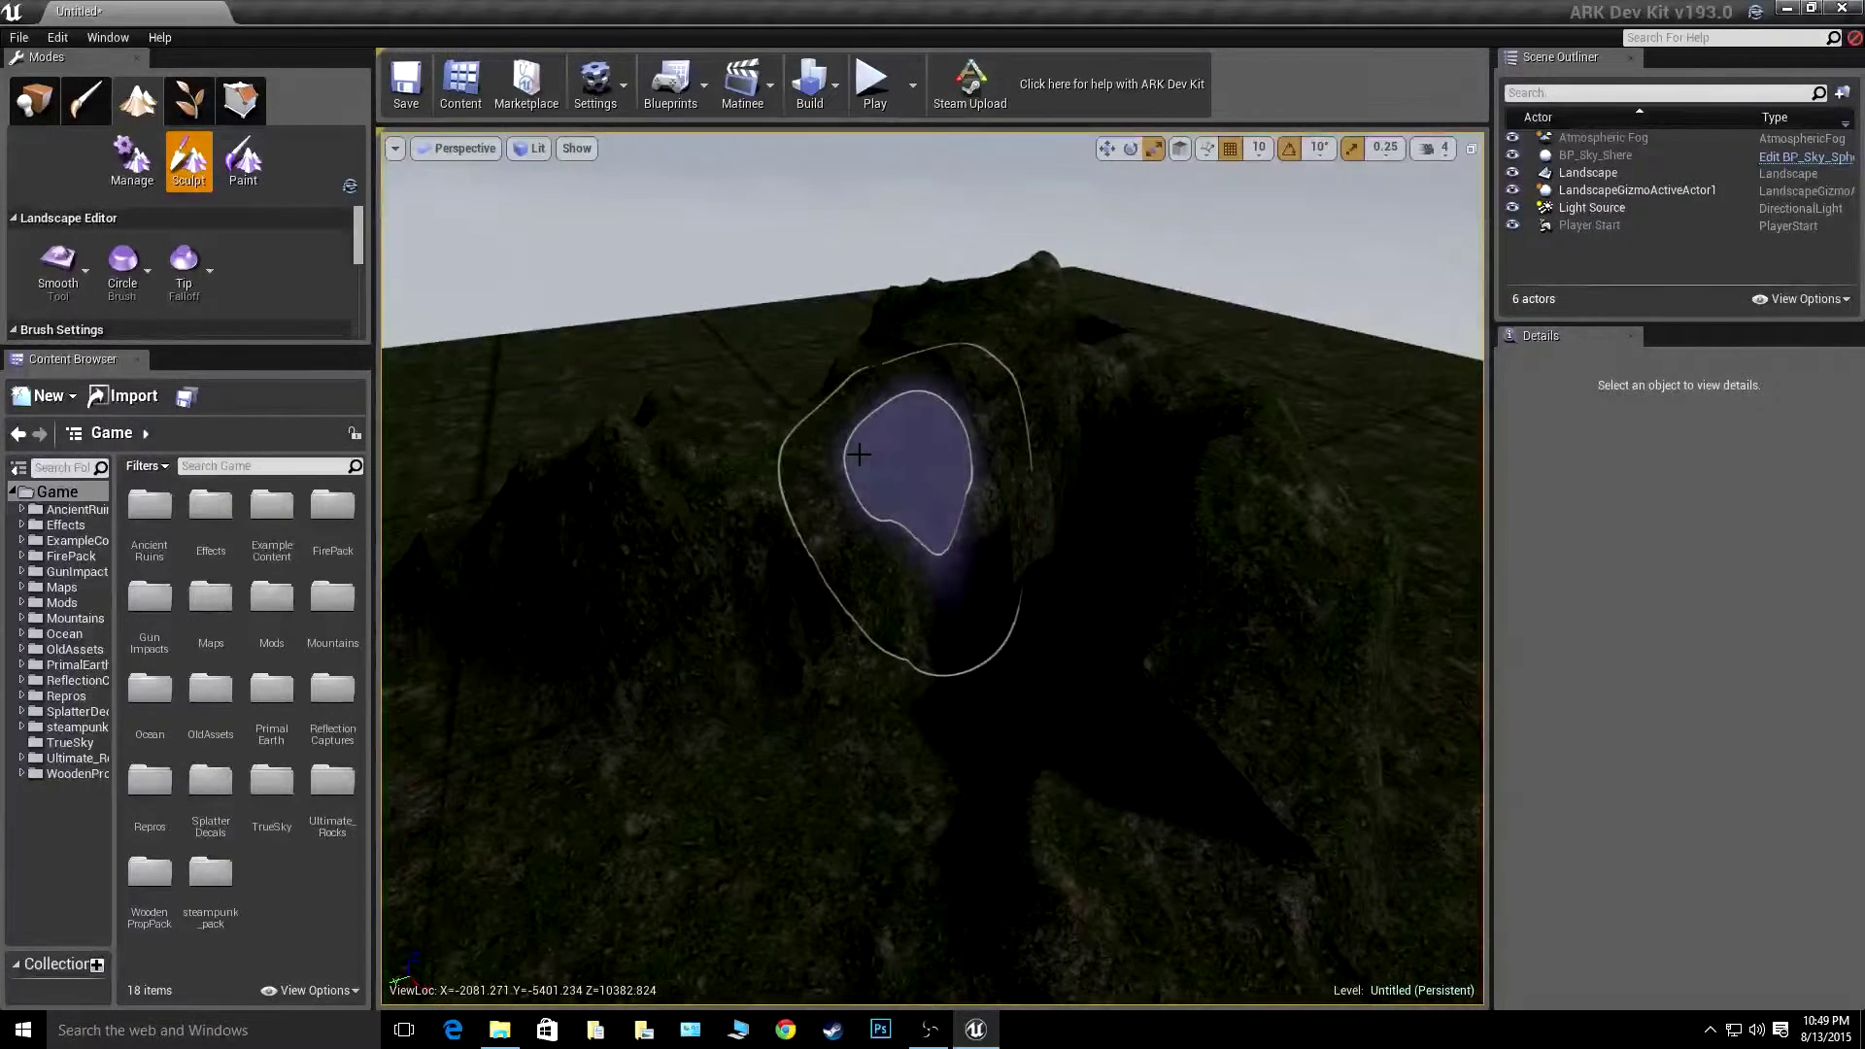
- Switch to the Flatten tool and set its Tool Strength to about 0.41
{"action": "left_click", "coordinate": [81, 265]}
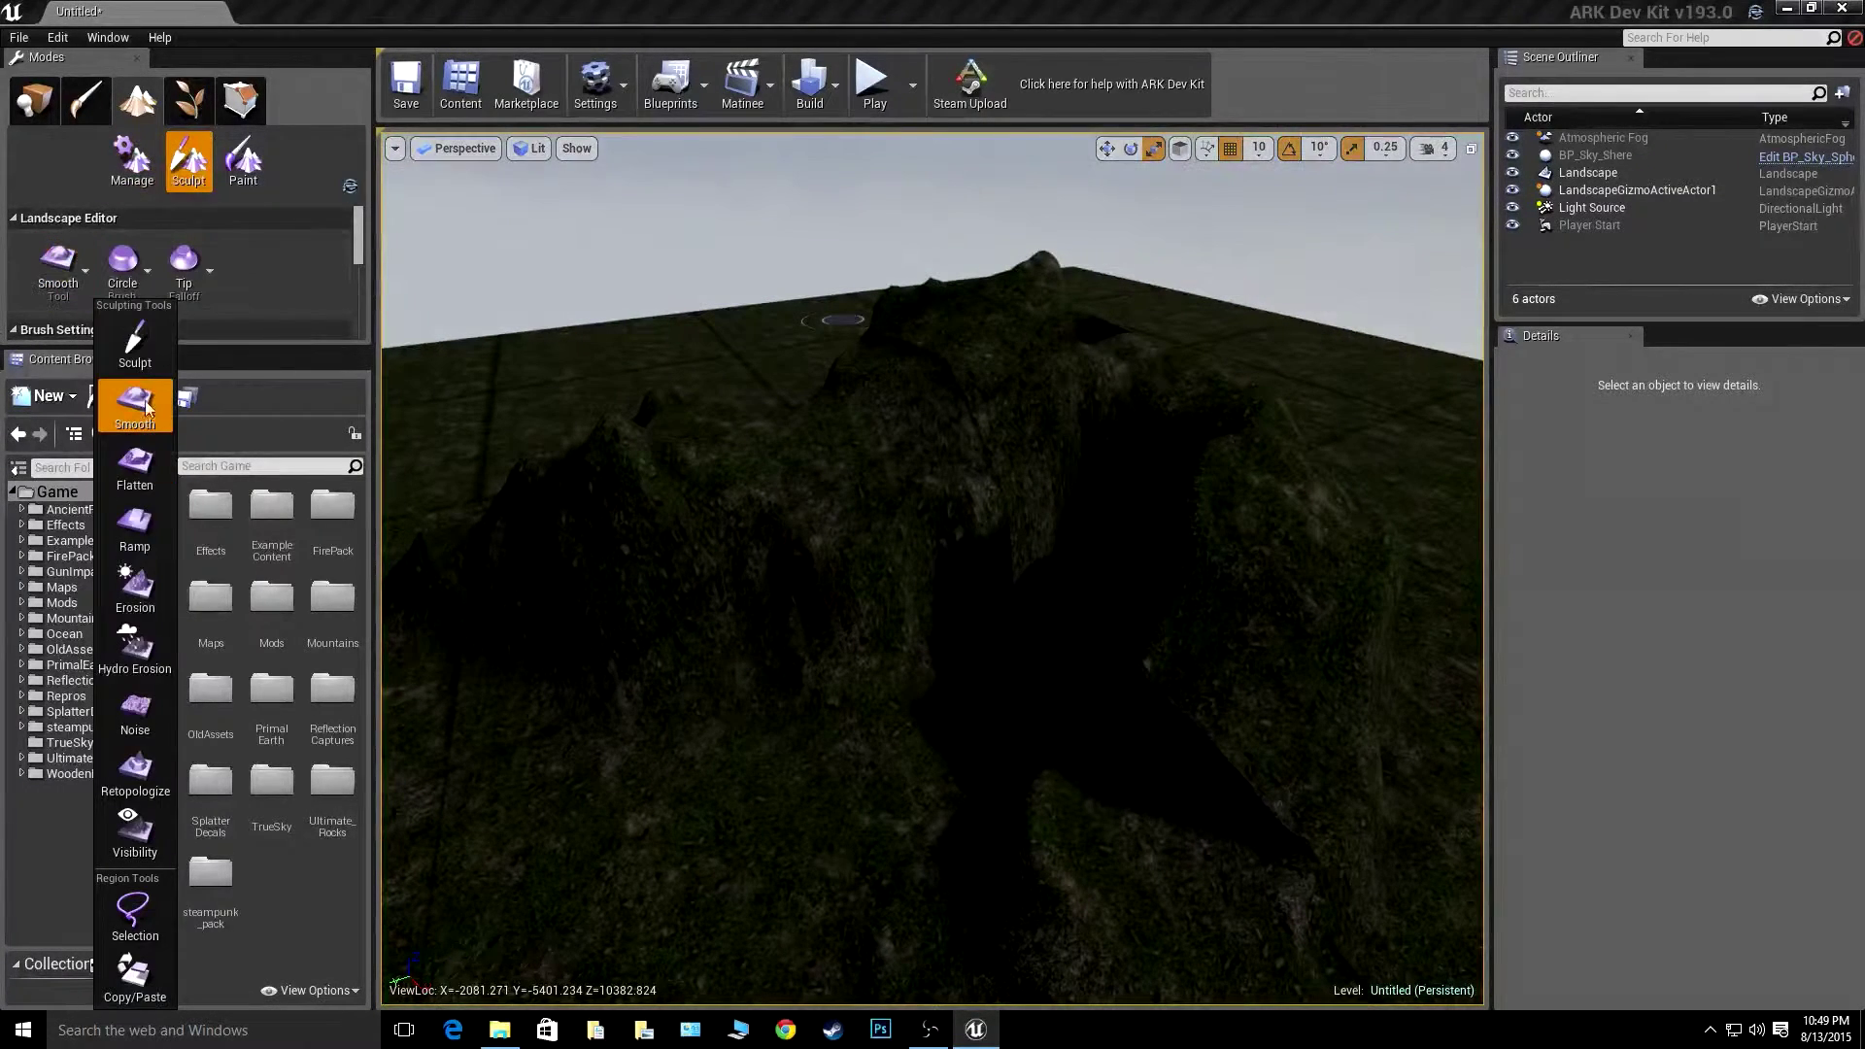
{"action": "left_click", "coordinate": [130, 485]}
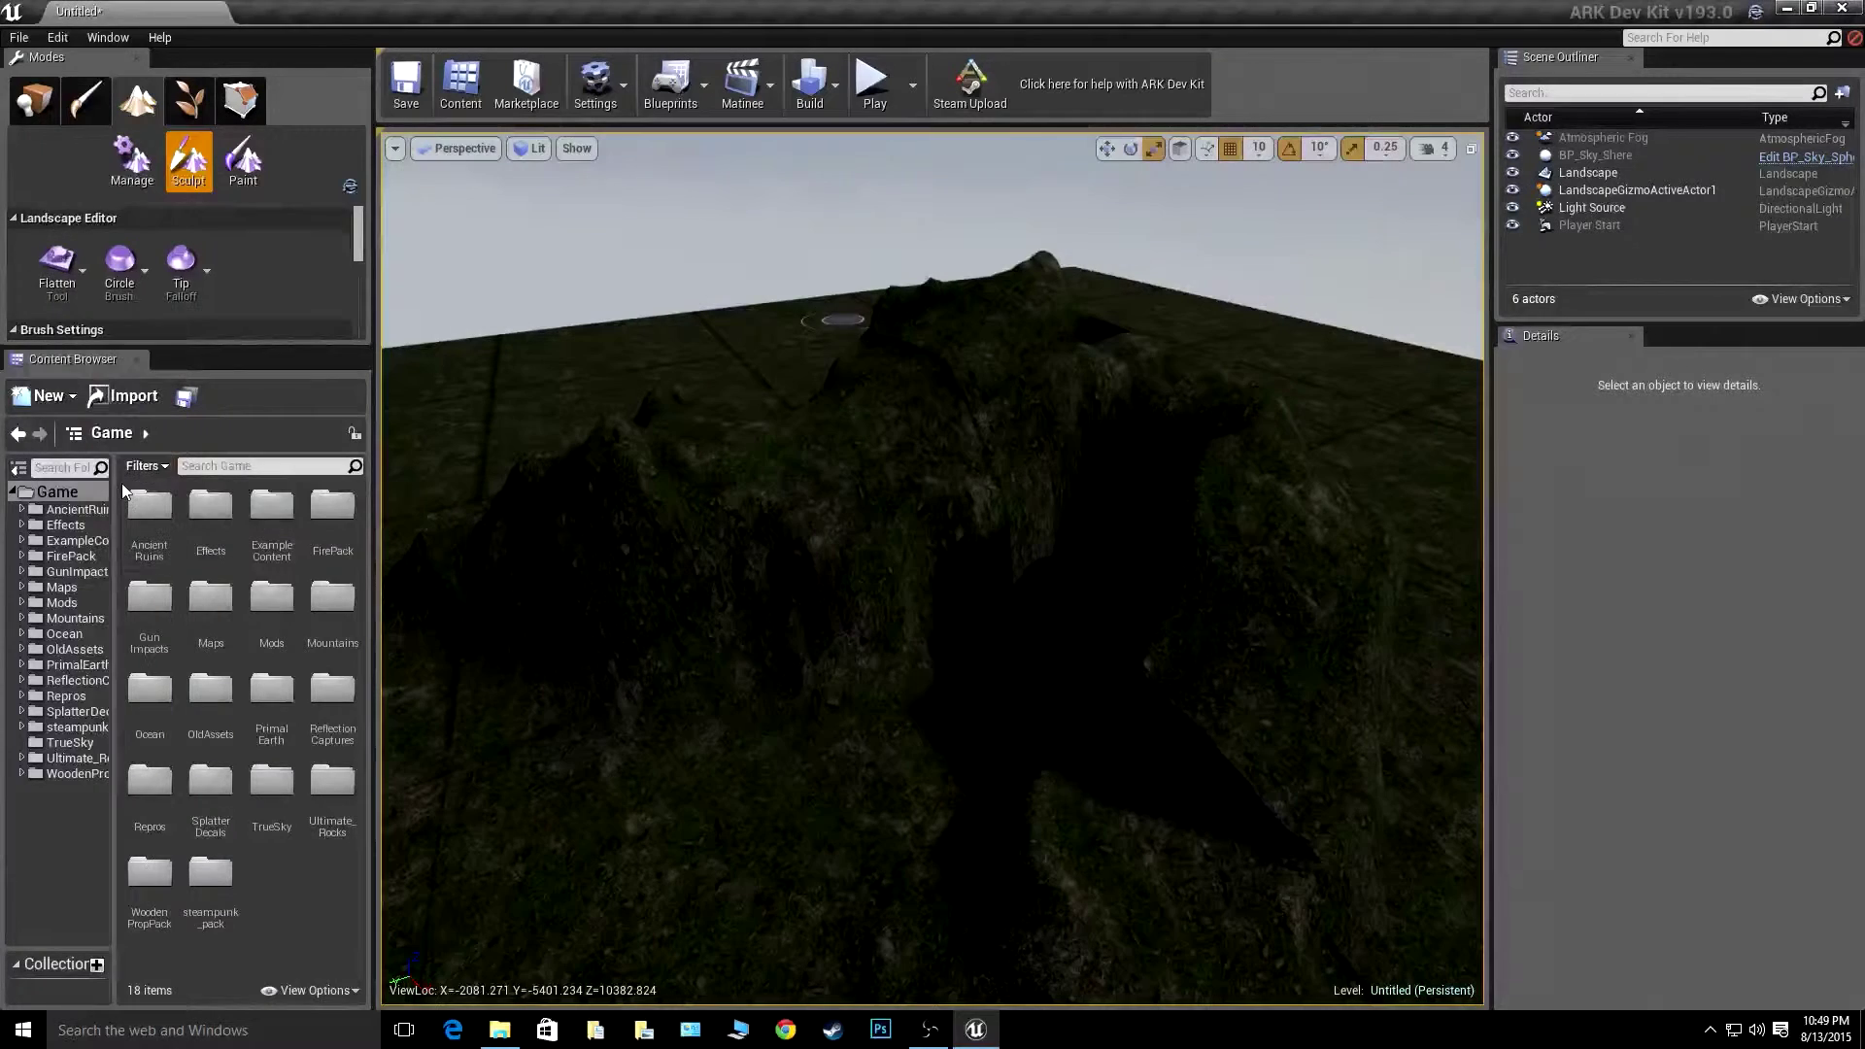
{"action": "left_click", "coordinate": [66, 263]}
{"action": "left_click", "coordinate": [57, 294]}
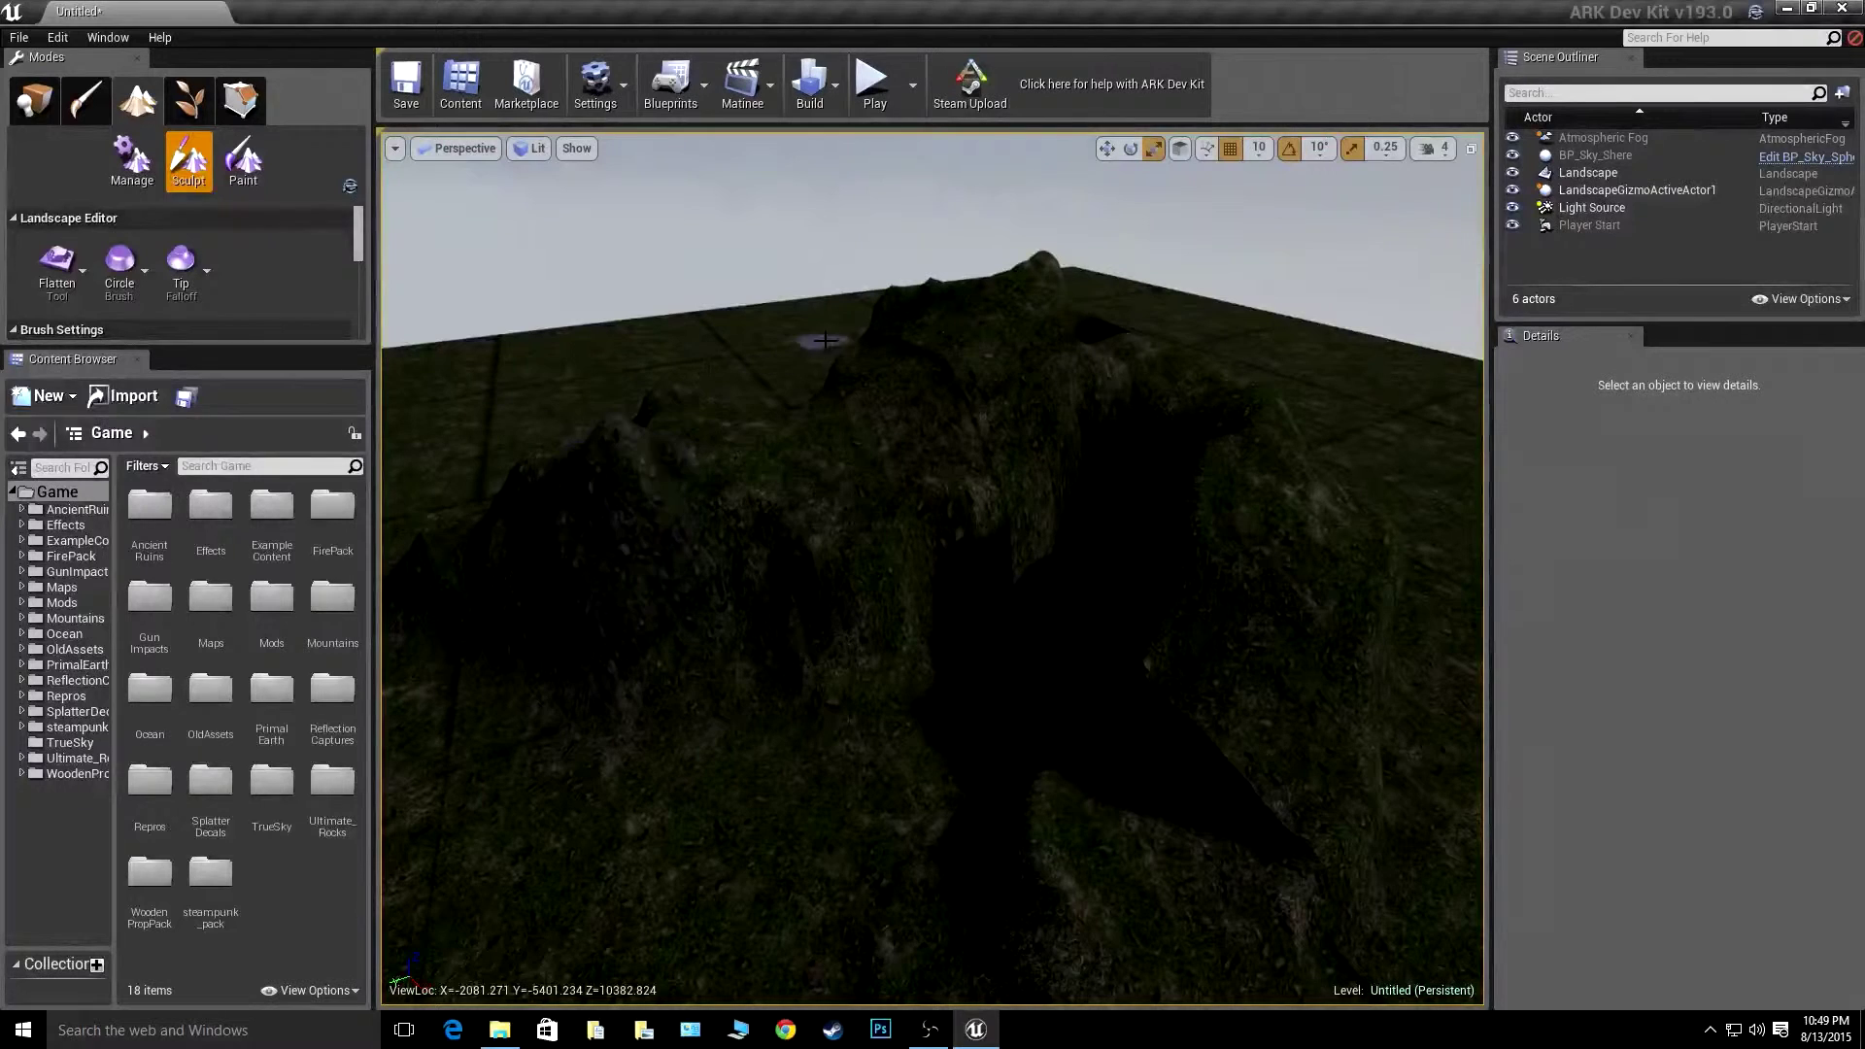
{"action": "scroll", "coordinate": [340, 247], "scroll_direction": "down", "scroll_amount": 3}
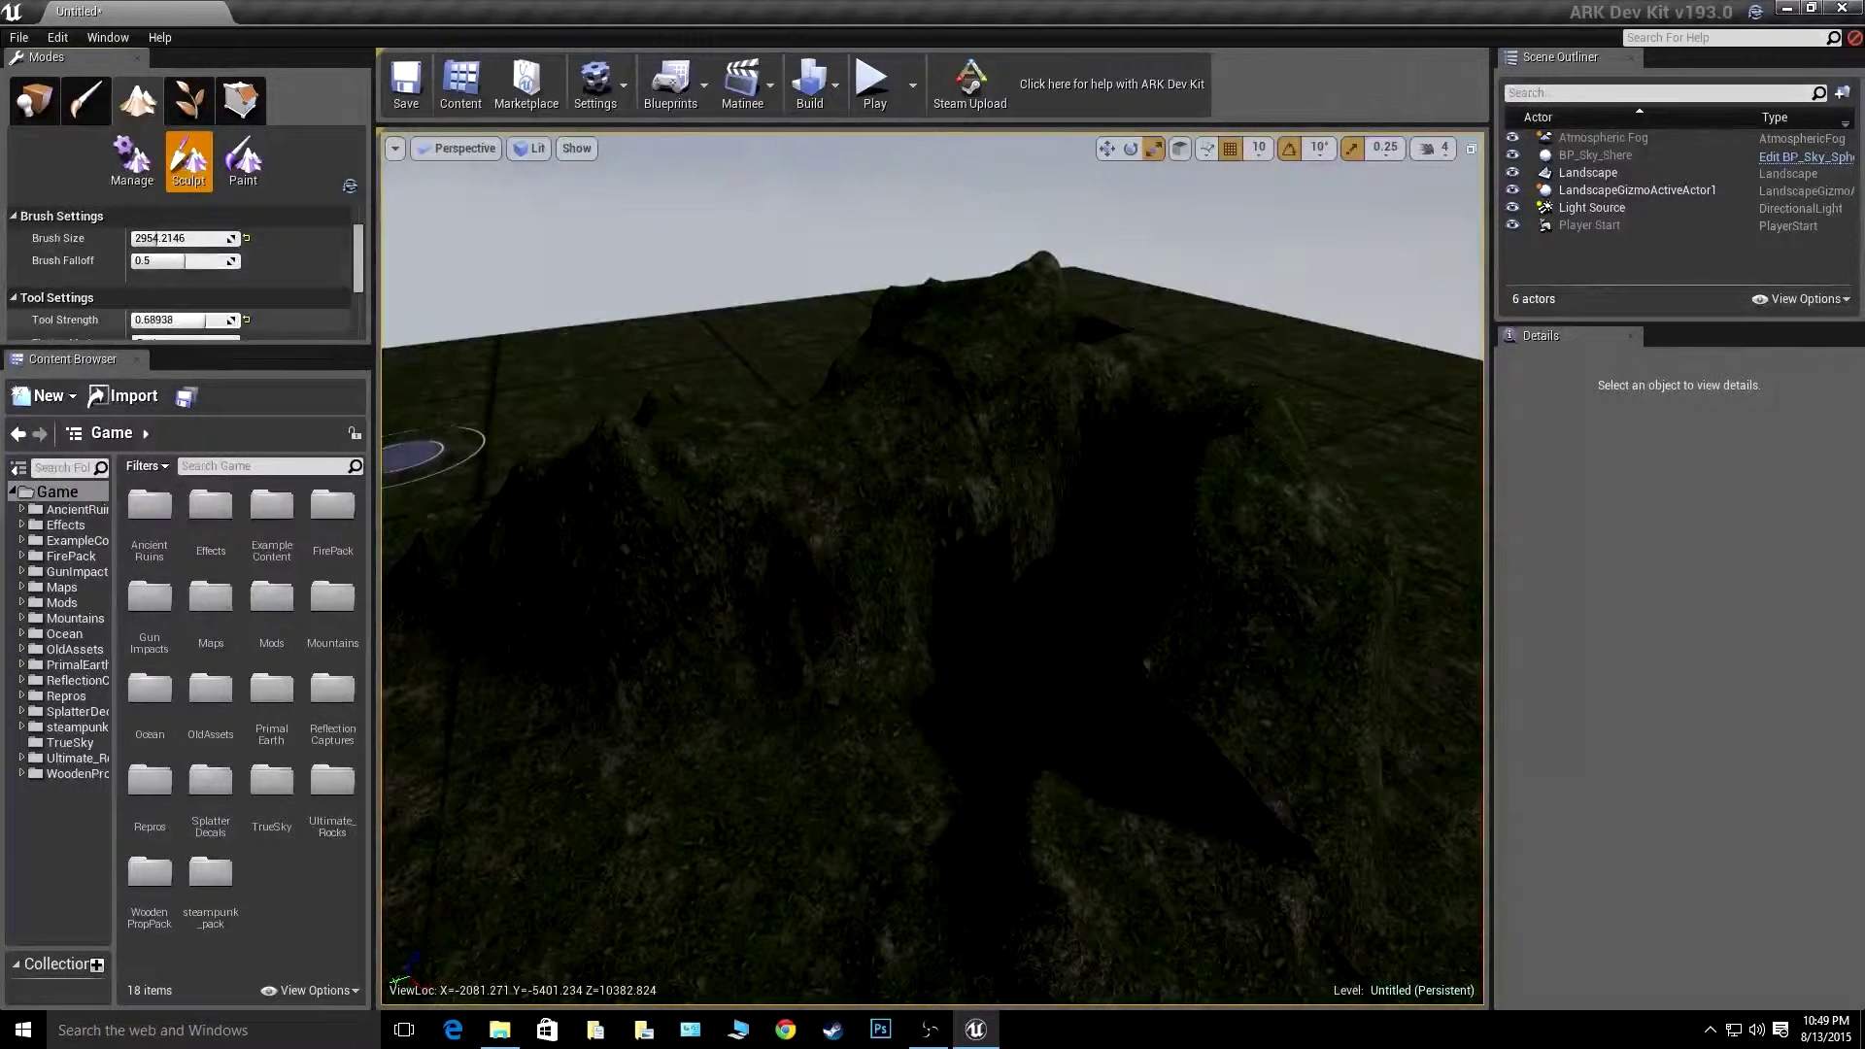
{"action": "left_click_drag", "start_coordinate": [177, 320], "coordinate": [173, 320]}
- Flatten the tops of the smoothed ridges into plateaus with a few strokes across the mountain
{"action": "mouse_move", "coordinate": [670, 483]}
{"action": "left_mouse_down"}
{"action": "mouse_move", "coordinate": [549, 481]}
{"action": "mouse_move", "coordinate": [529, 445]}
{"action": "left_mouse_up"}
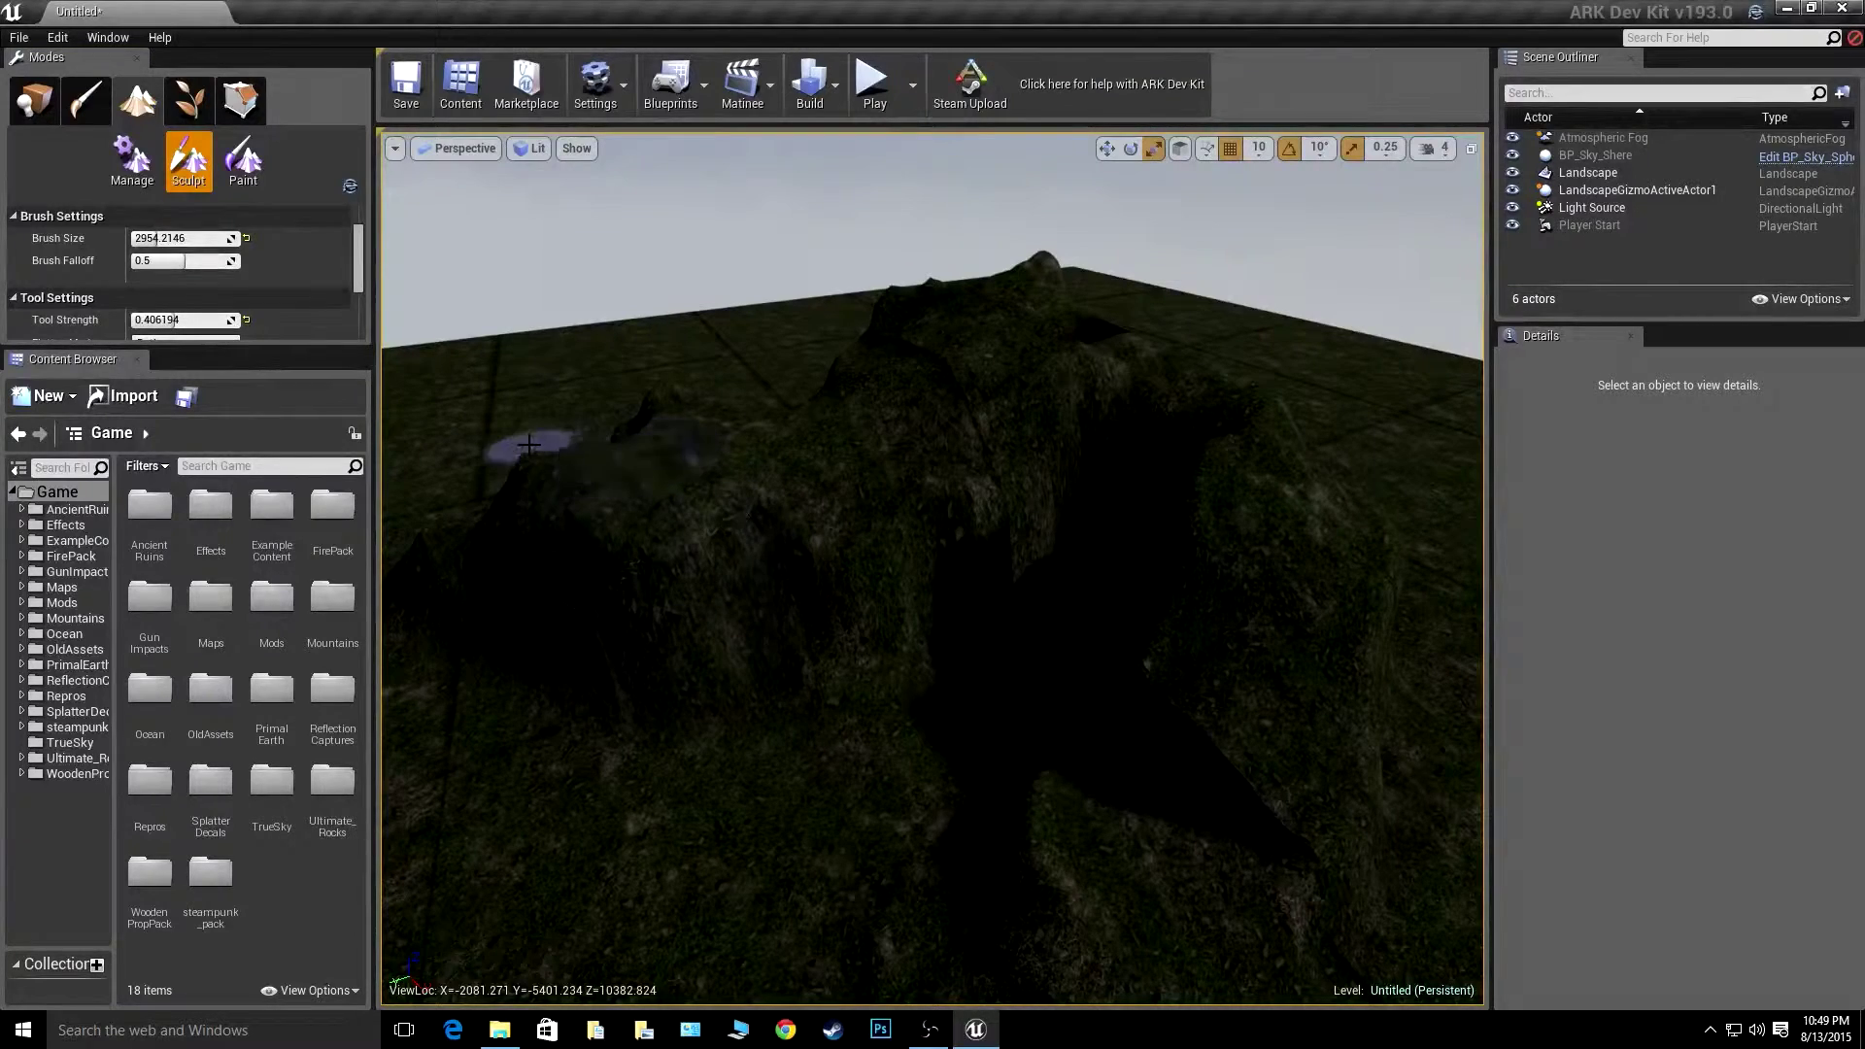
{"action": "mouse_move", "coordinate": [1028, 333]}
{"action": "left_mouse_down"}
{"action": "mouse_move", "coordinate": [923, 306]}
{"action": "mouse_move", "coordinate": [908, 388]}
{"action": "left_mouse_up"}
{"action": "mouse_move", "coordinate": [908, 389]}
{"action": "right_mouse_down"}
{"action": "mouse_move", "coordinate": [910, 446]}
{"action": "mouse_move", "coordinate": [961, 418]}
{"action": "mouse_move", "coordinate": [908, 408]}
{"action": "mouse_move", "coordinate": [868, 568]}
{"action": "right_mouse_up"}
{"action": "key", "text": "a"}
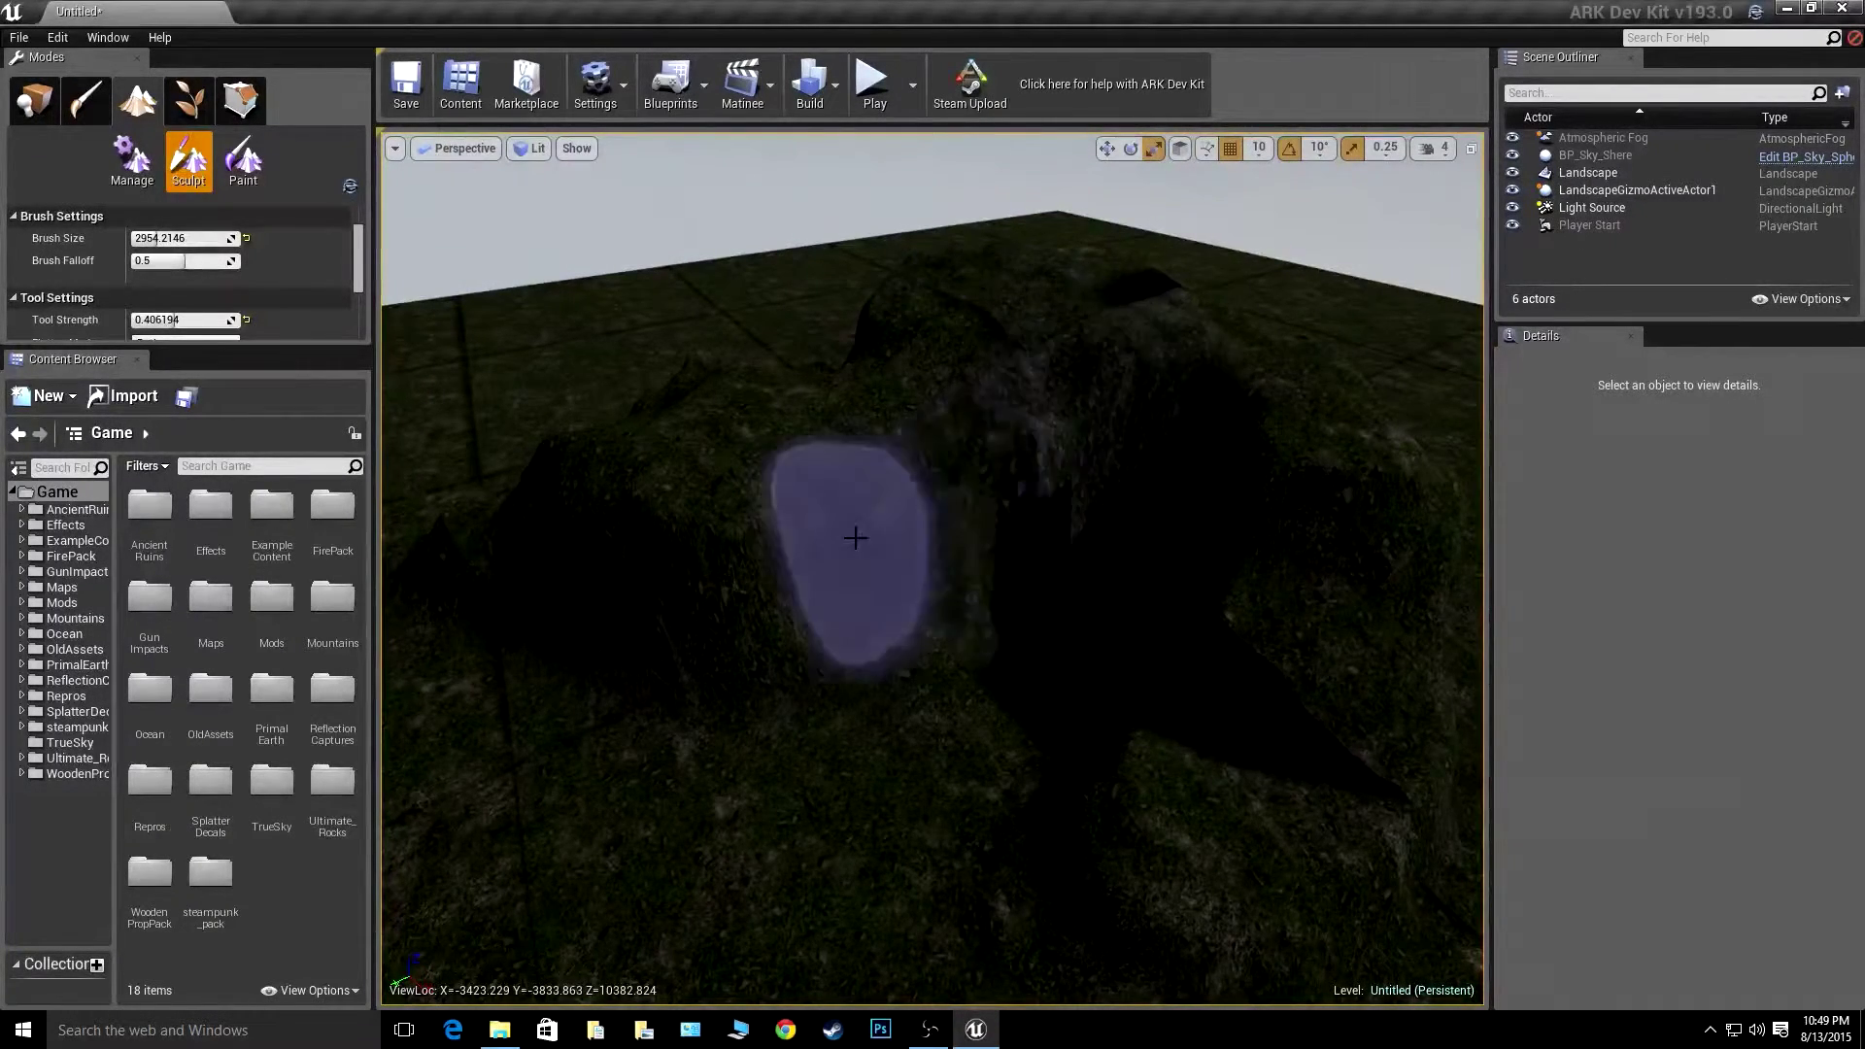
{"action": "mouse_move", "coordinate": [854, 537]}
{"action": "right_mouse_down"}
{"action": "mouse_move", "coordinate": [854, 660]}
{"action": "mouse_move", "coordinate": [874, 612]}
{"action": "mouse_move", "coordinate": [874, 437]}
{"action": "mouse_move", "coordinate": [709, 525]}
{"action": "mouse_move", "coordinate": [853, 537]}
{"action": "right_mouse_up"}
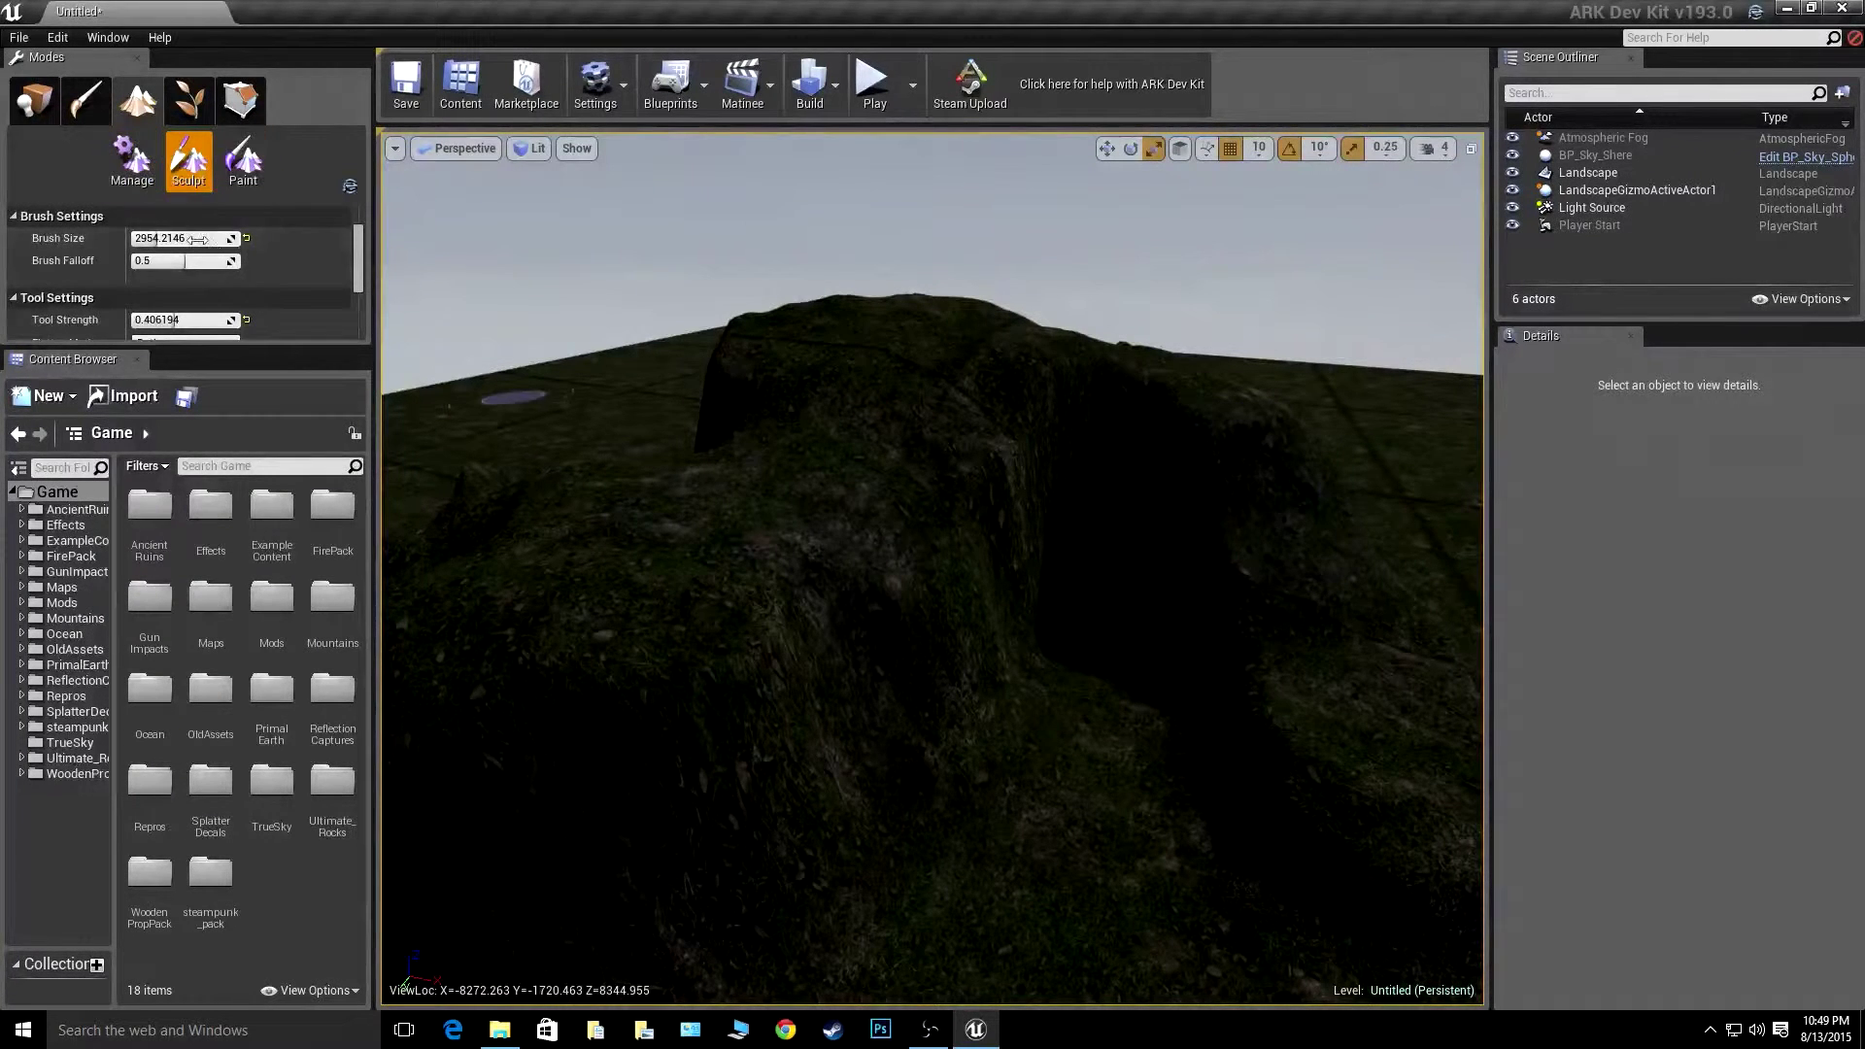
- Switch to the Ramp sculpting tool, lay a ramp from the near ridge to the mountain's far shoulder and raise its far end high above the summit
{"action": "mouse_move", "coordinate": [366, 260]}
{"action": "left_mouse_down"}
{"action": "mouse_move", "coordinate": [366, 294]}
{"action": "mouse_move", "coordinate": [366, 253]}
{"action": "left_mouse_up"}
{"action": "left_click", "coordinate": [134, 165]}
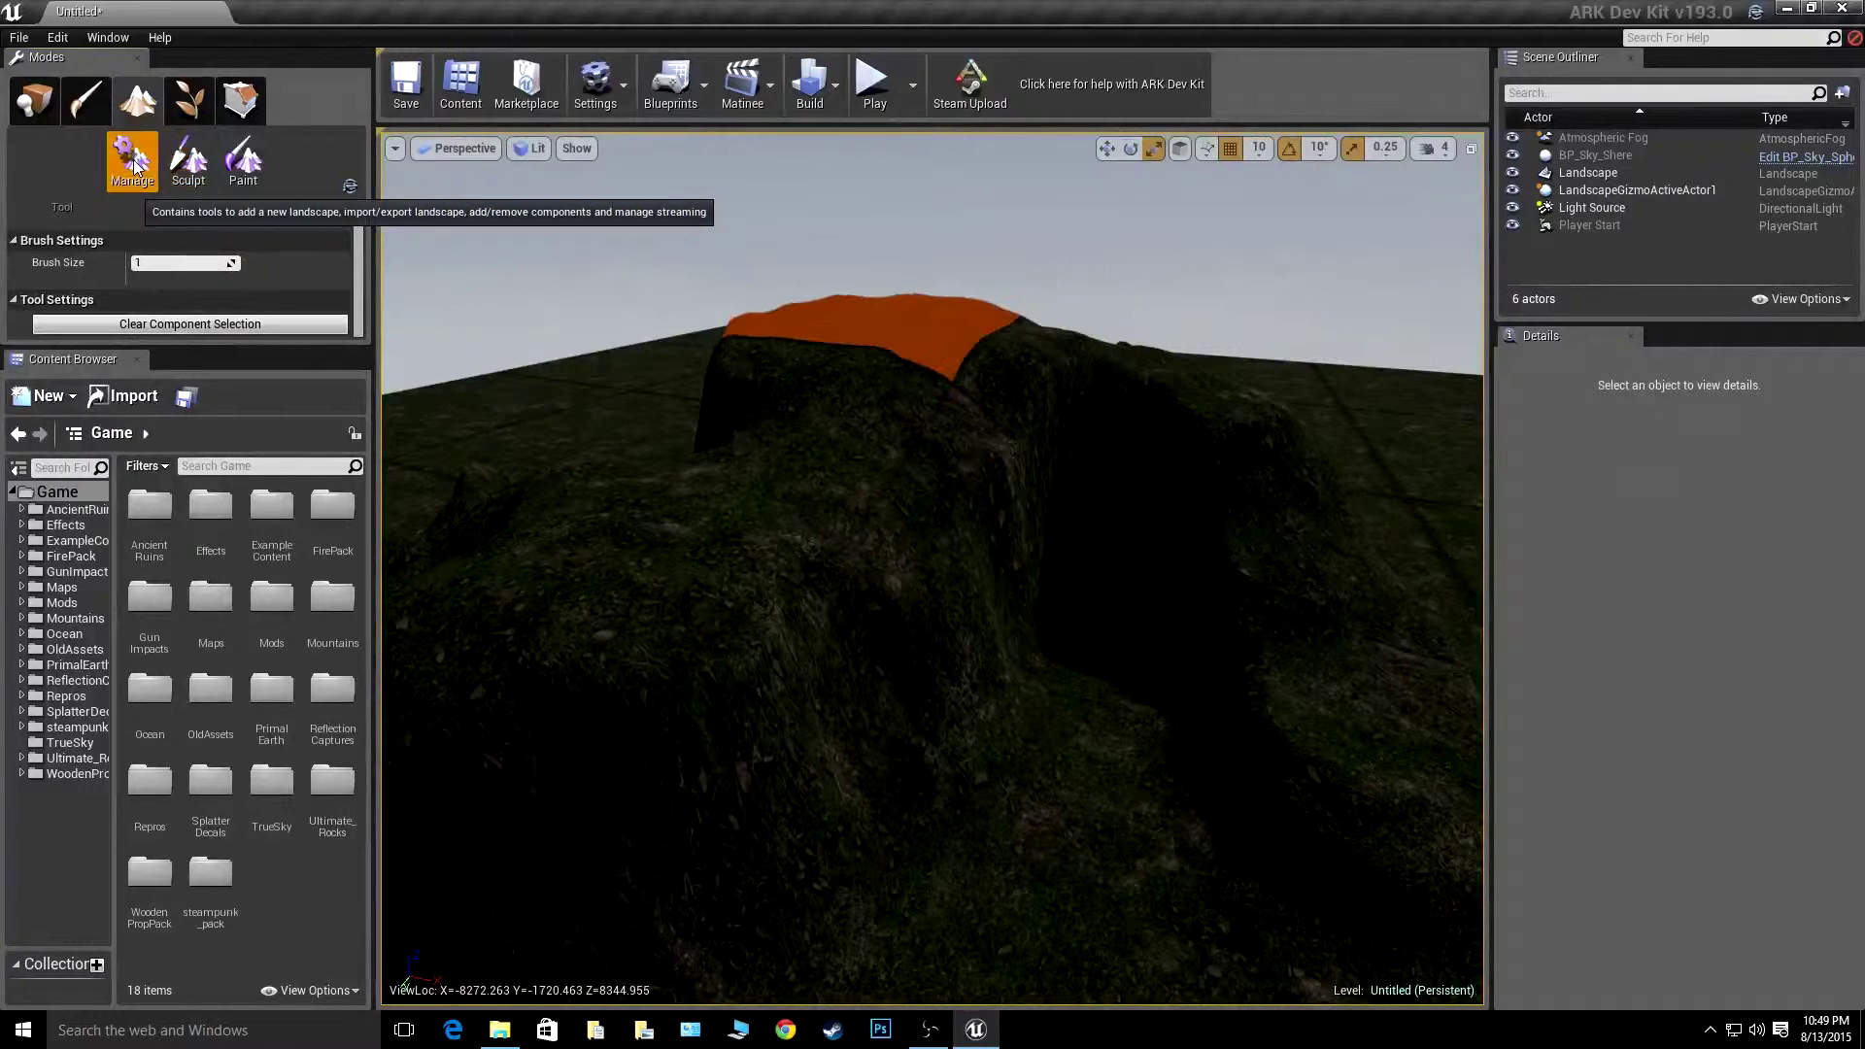
{"action": "left_click", "coordinate": [177, 166]}
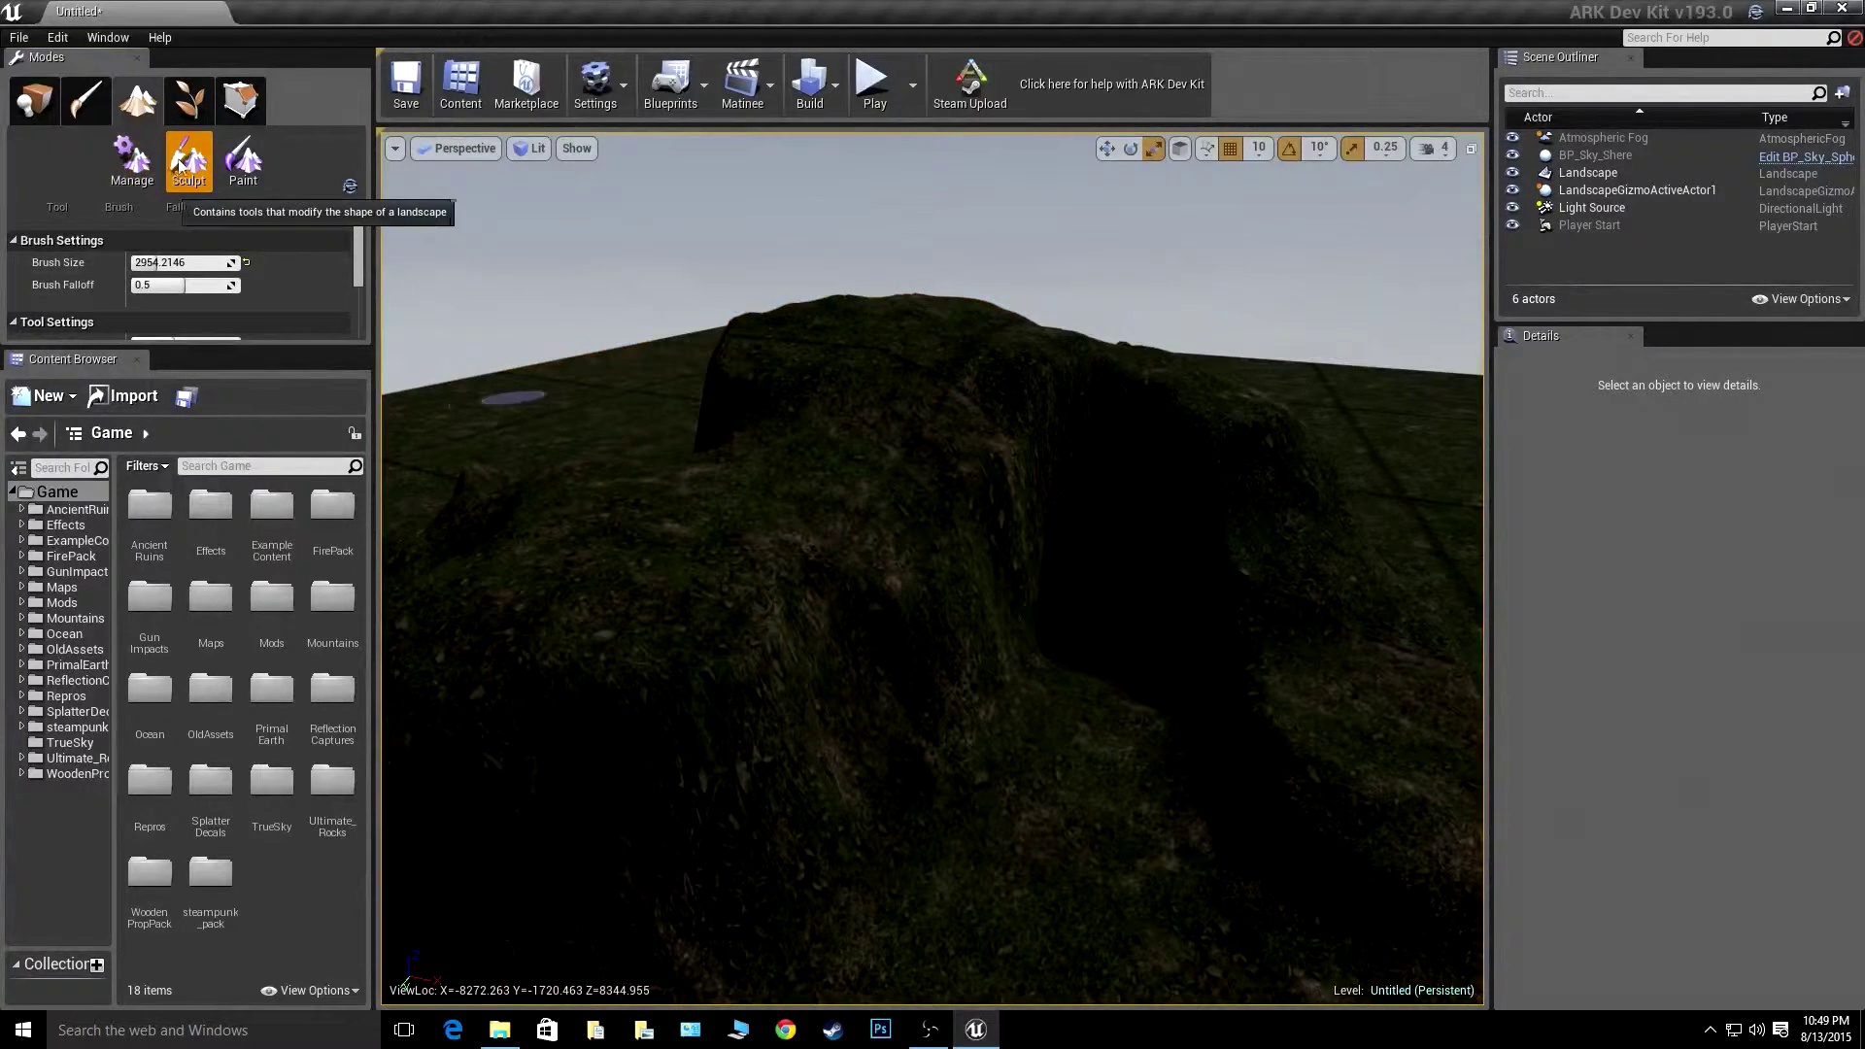
{"action": "left_click_drag", "start_coordinate": [359, 277], "coordinate": [252, 256]}
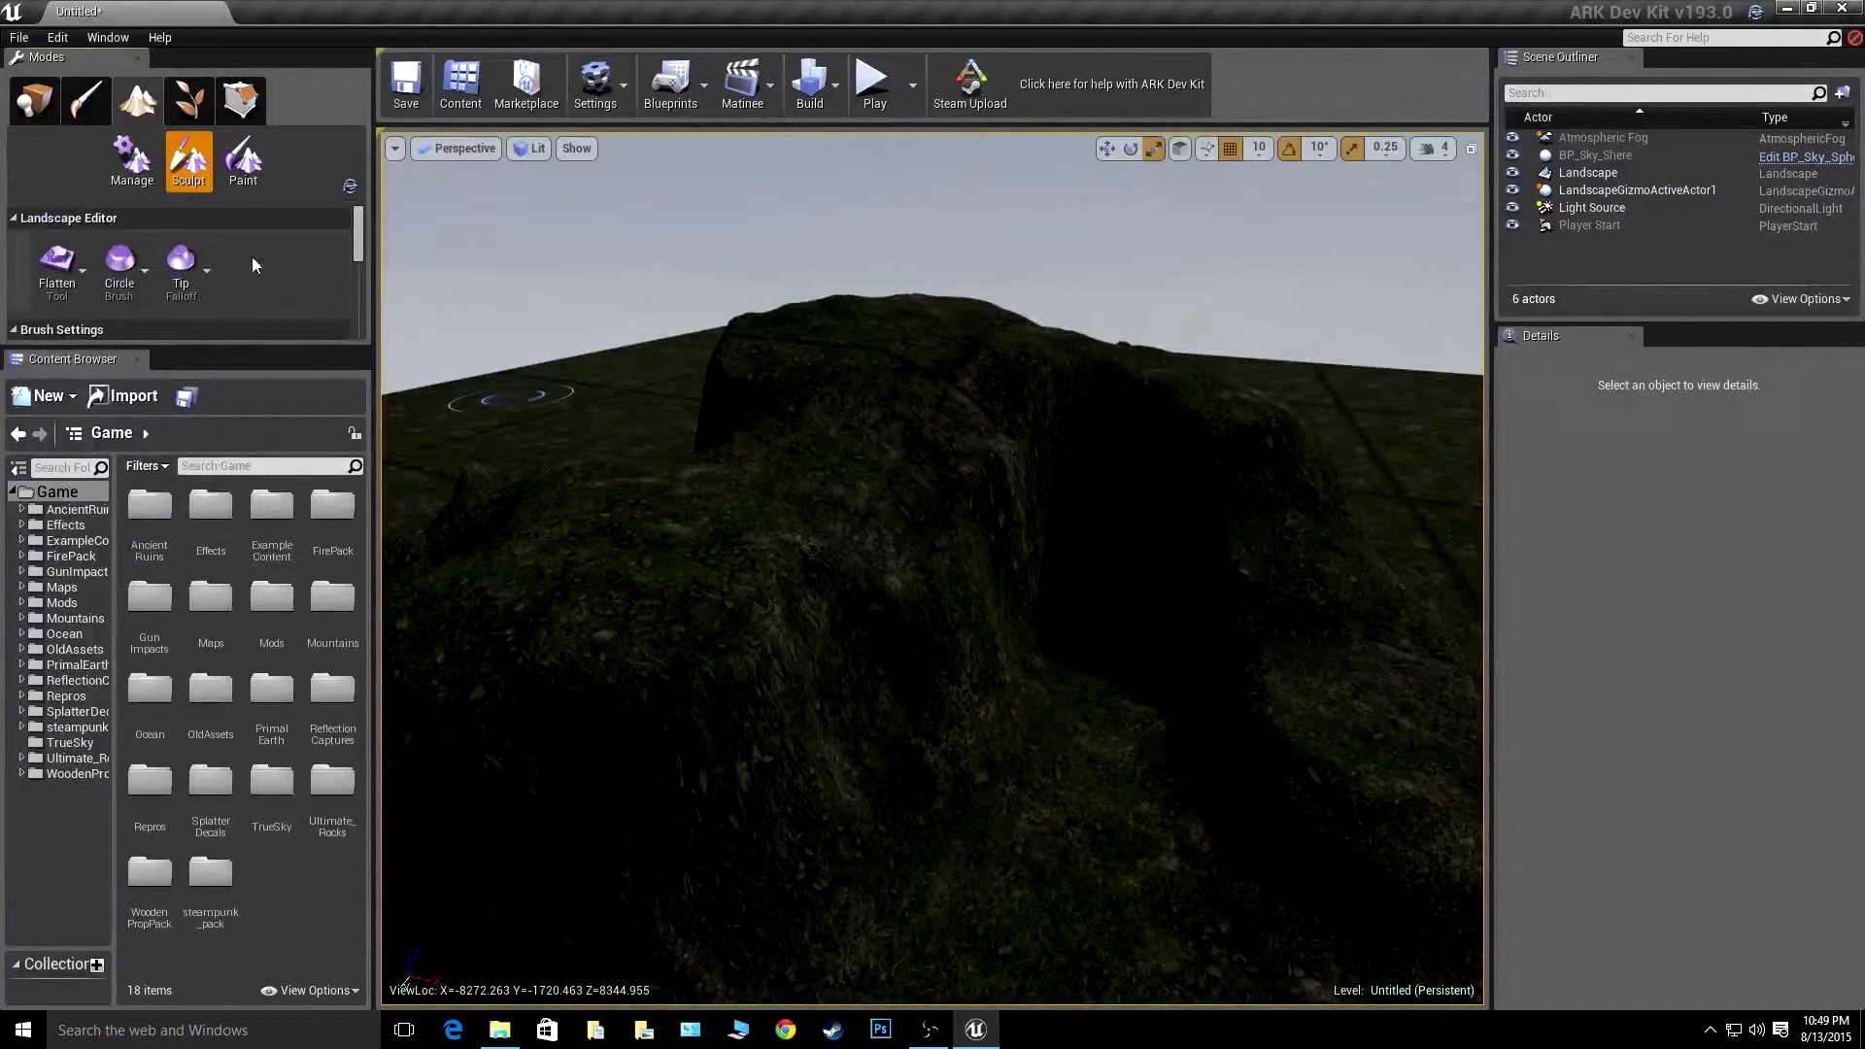
{"action": "left_click", "coordinate": [46, 290]}
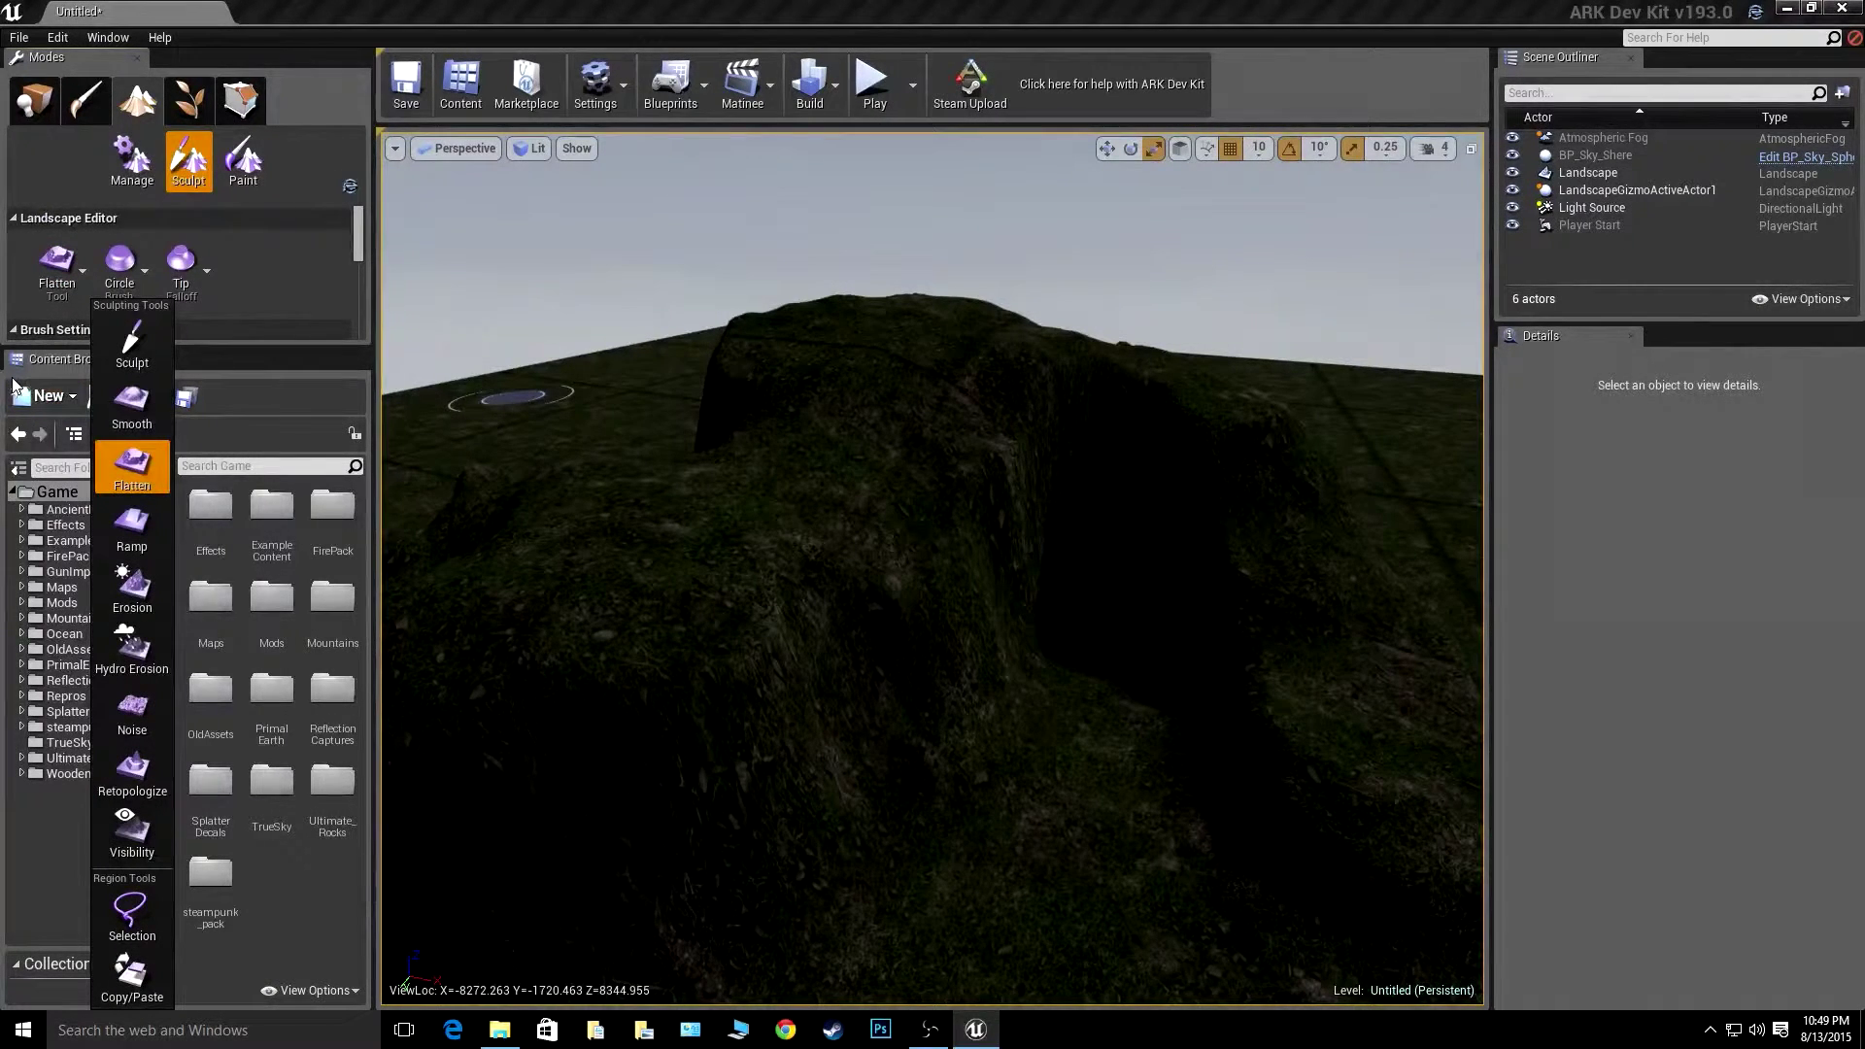
{"action": "left_click", "coordinate": [148, 552]}
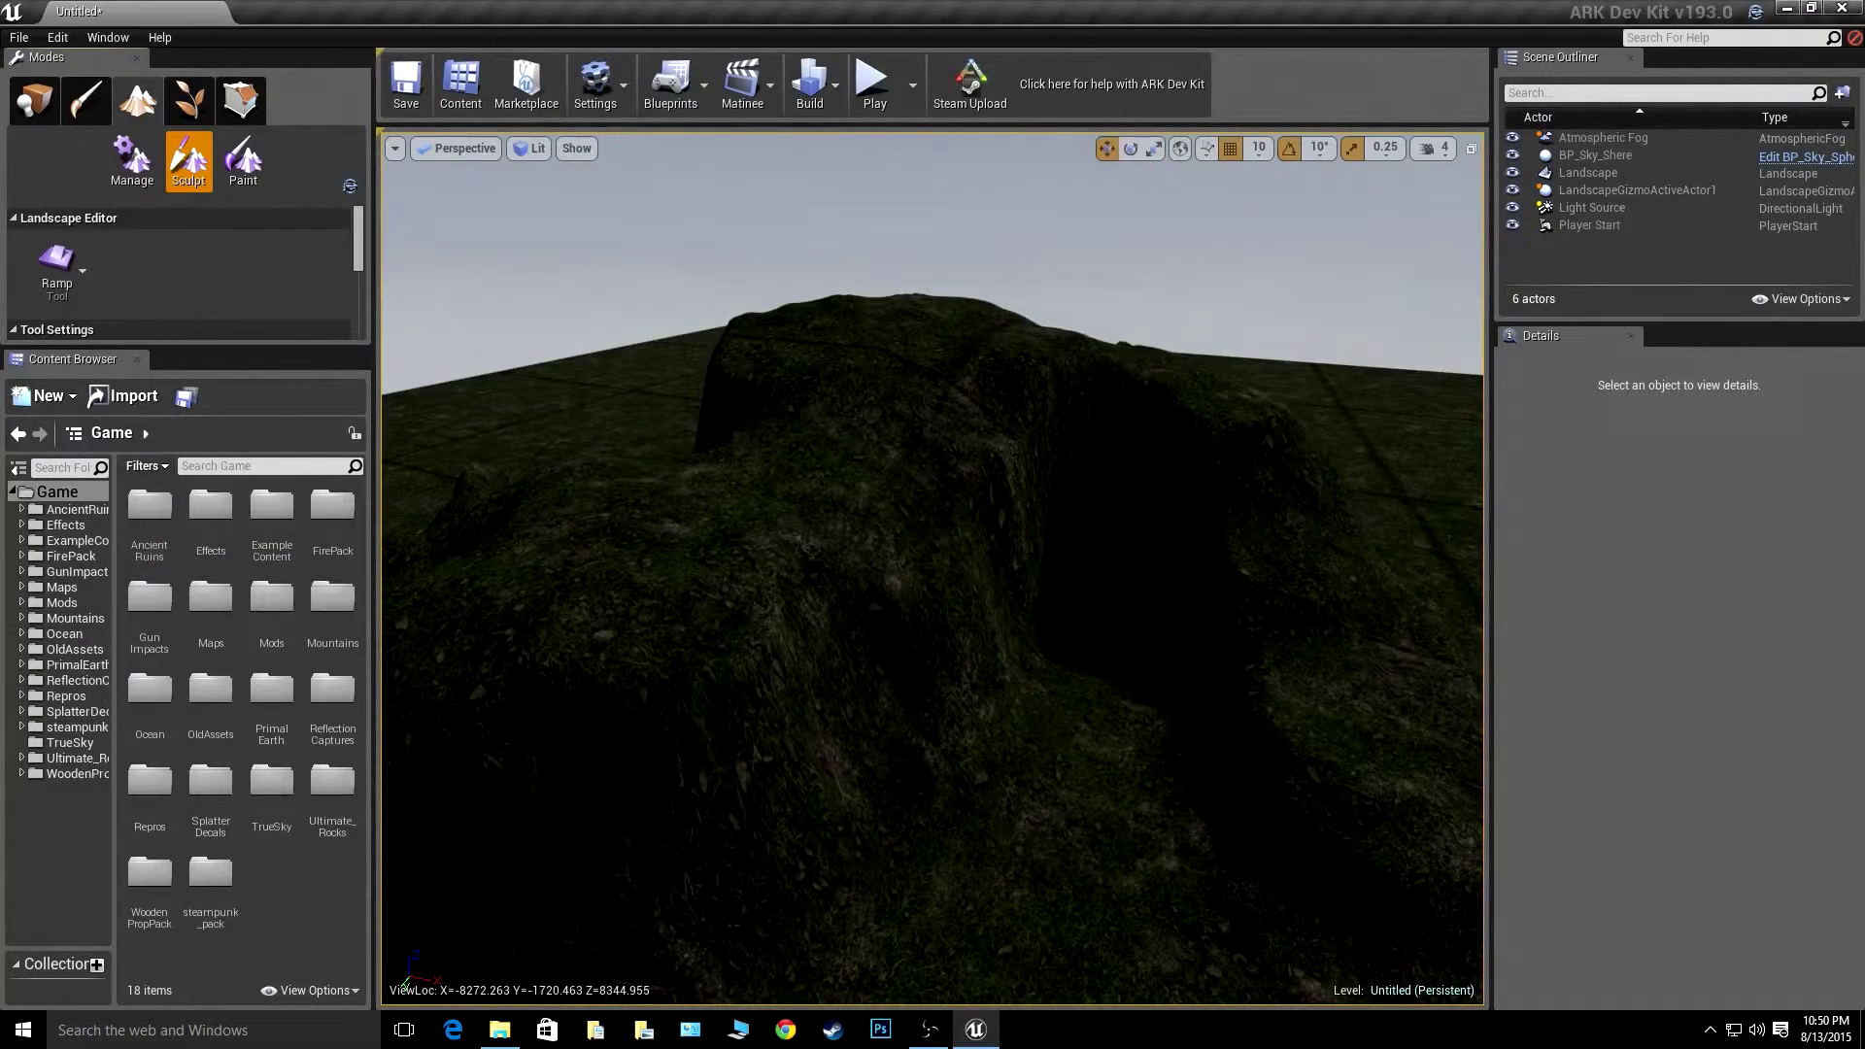
{"action": "mouse_move", "coordinate": [837, 457]}
{"action": "left_mouse_down"}
{"action": "mouse_move", "coordinate": [750, 520]}
{"action": "mouse_move", "coordinate": [666, 634]}
{"action": "mouse_move", "coordinate": [542, 634]}
{"action": "mouse_move", "coordinate": [644, 445]}
{"action": "mouse_move", "coordinate": [1054, 330]}
{"action": "left_mouse_up"}
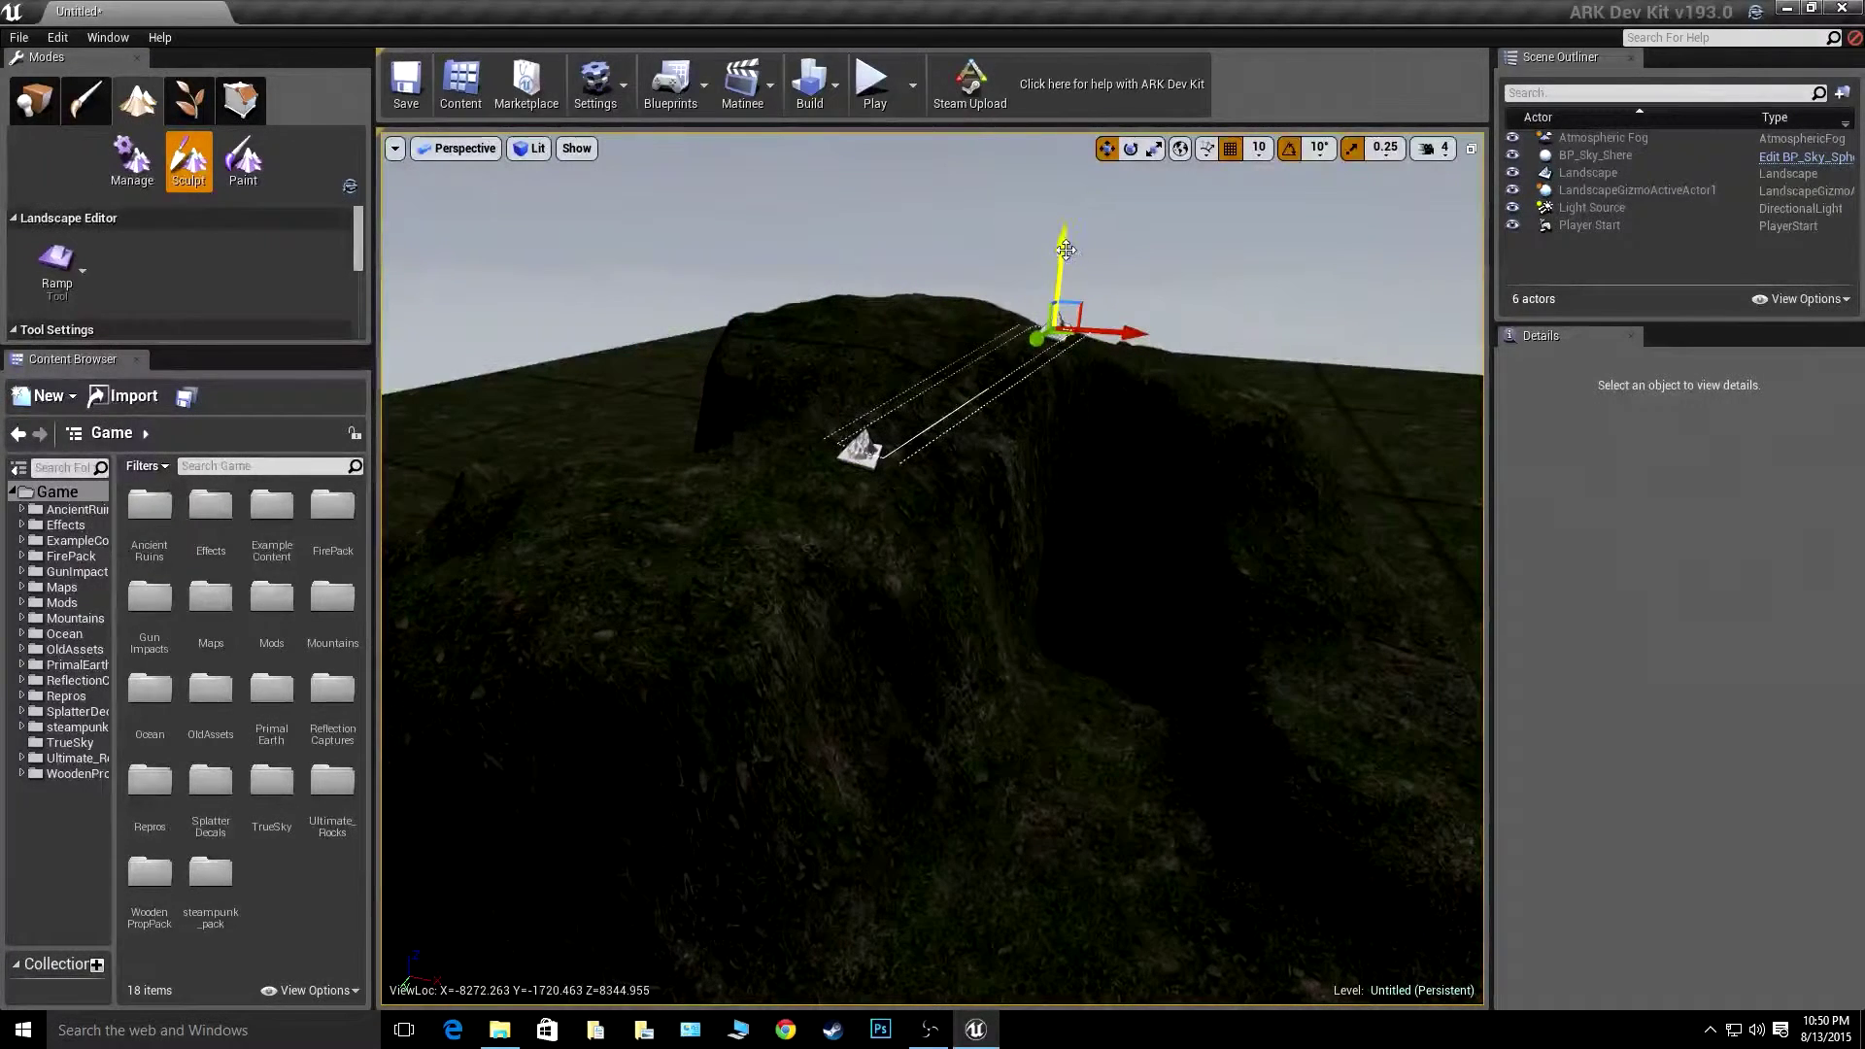
{"action": "left_click_drag", "start_coordinate": [1065, 250], "coordinate": [1067, 120]}
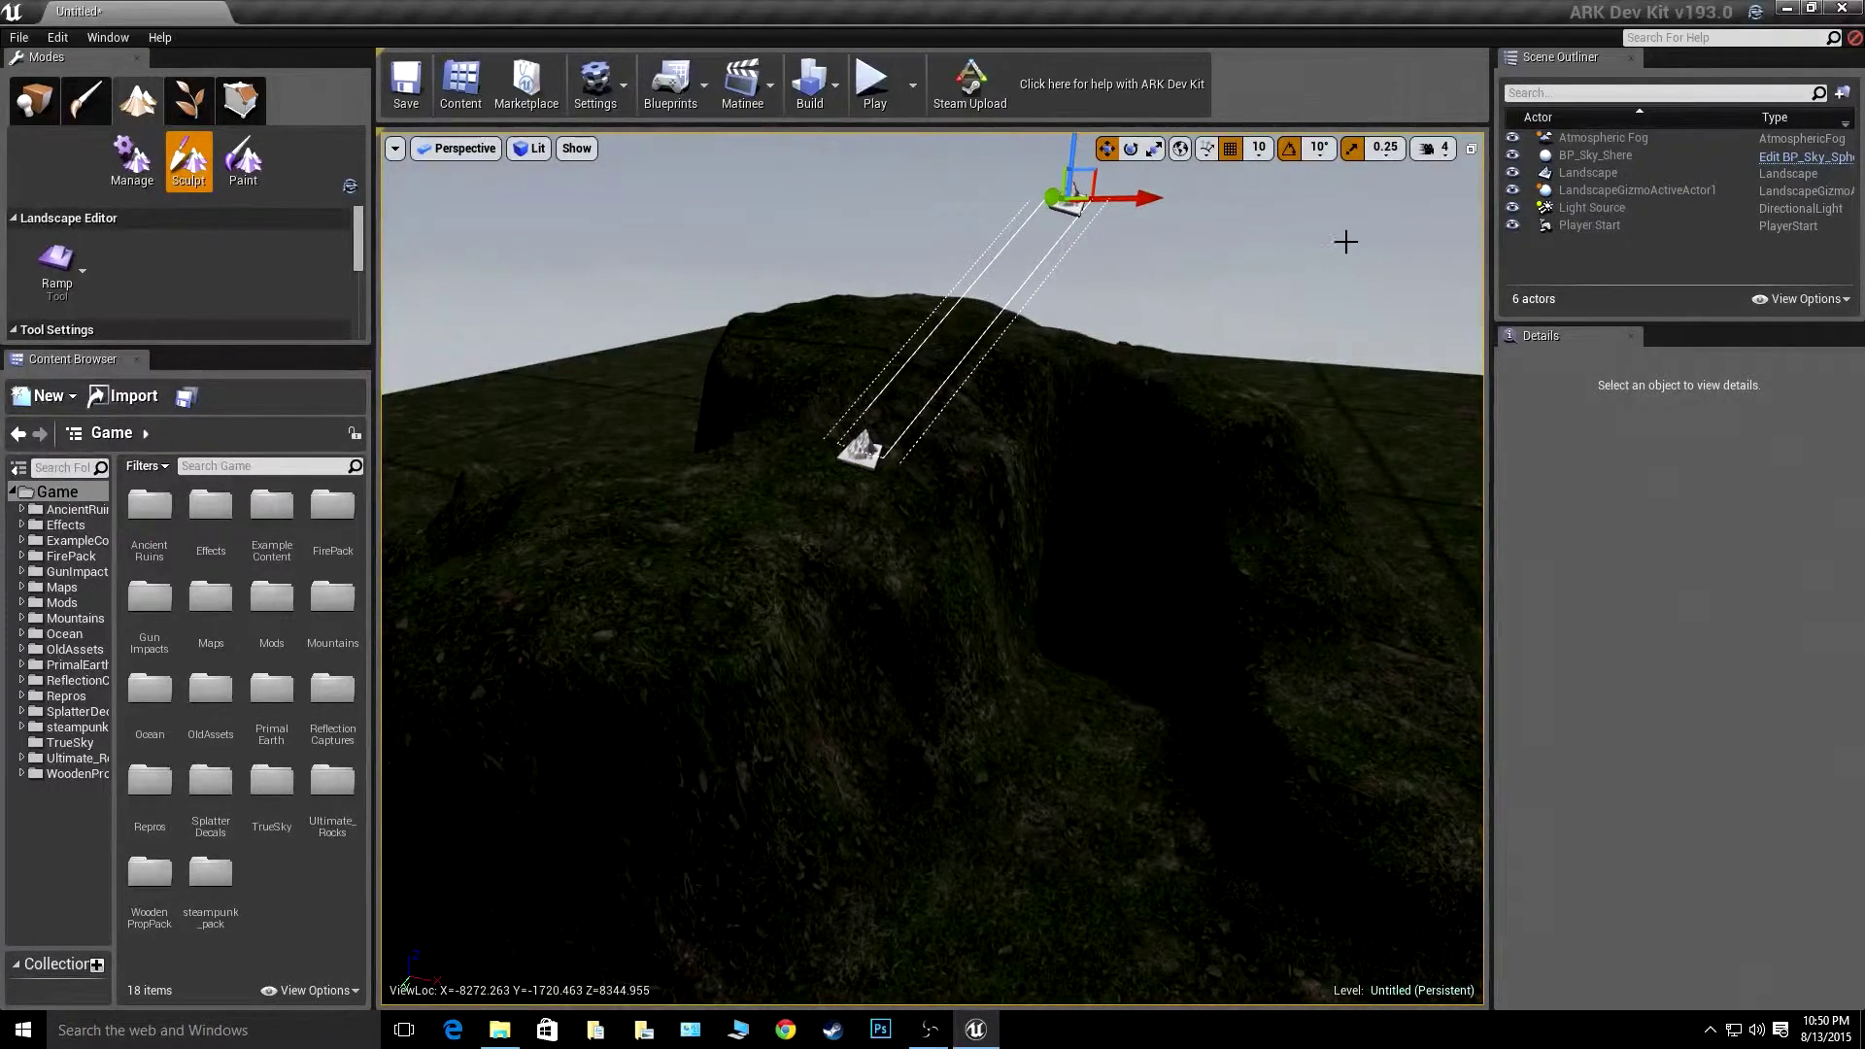
{"action": "right_click_drag", "start_coordinate": [1345, 242], "coordinate": [1097, 393]}
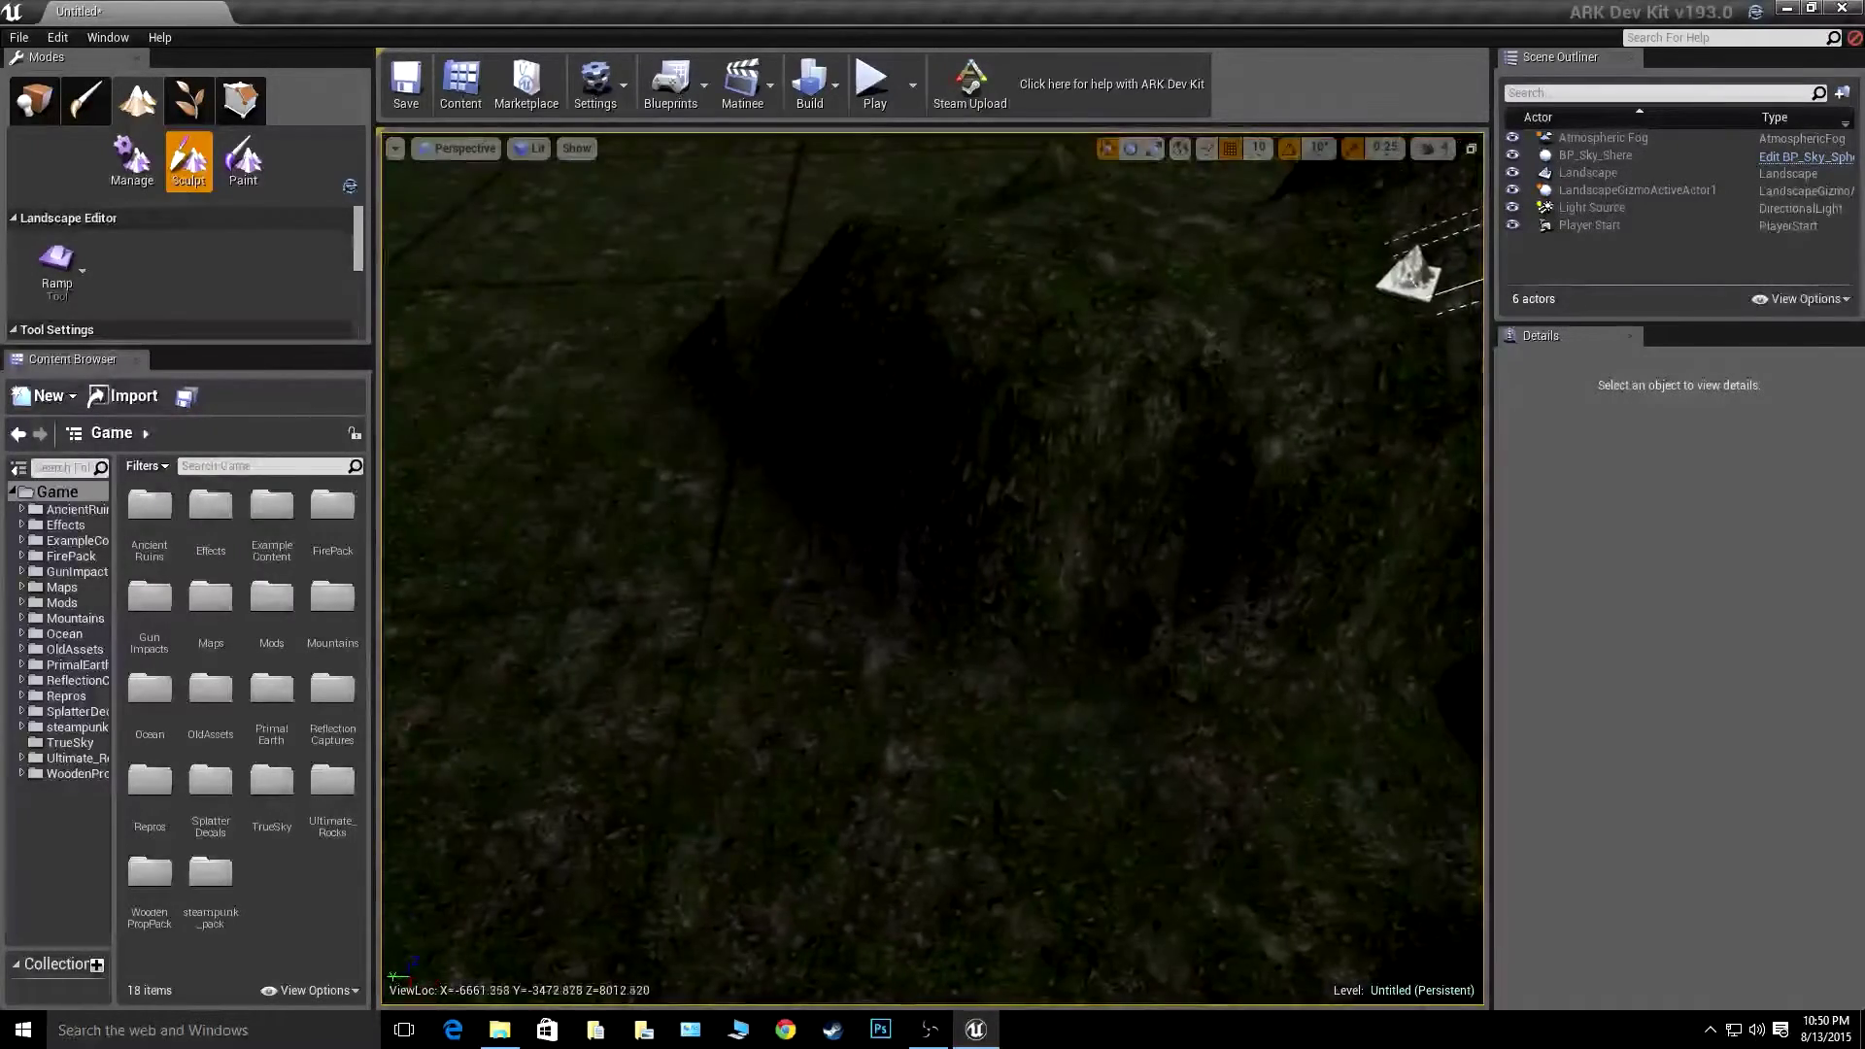
{"action": "right_click_drag", "start_coordinate": [1216, 343], "coordinate": [1368, 206]}
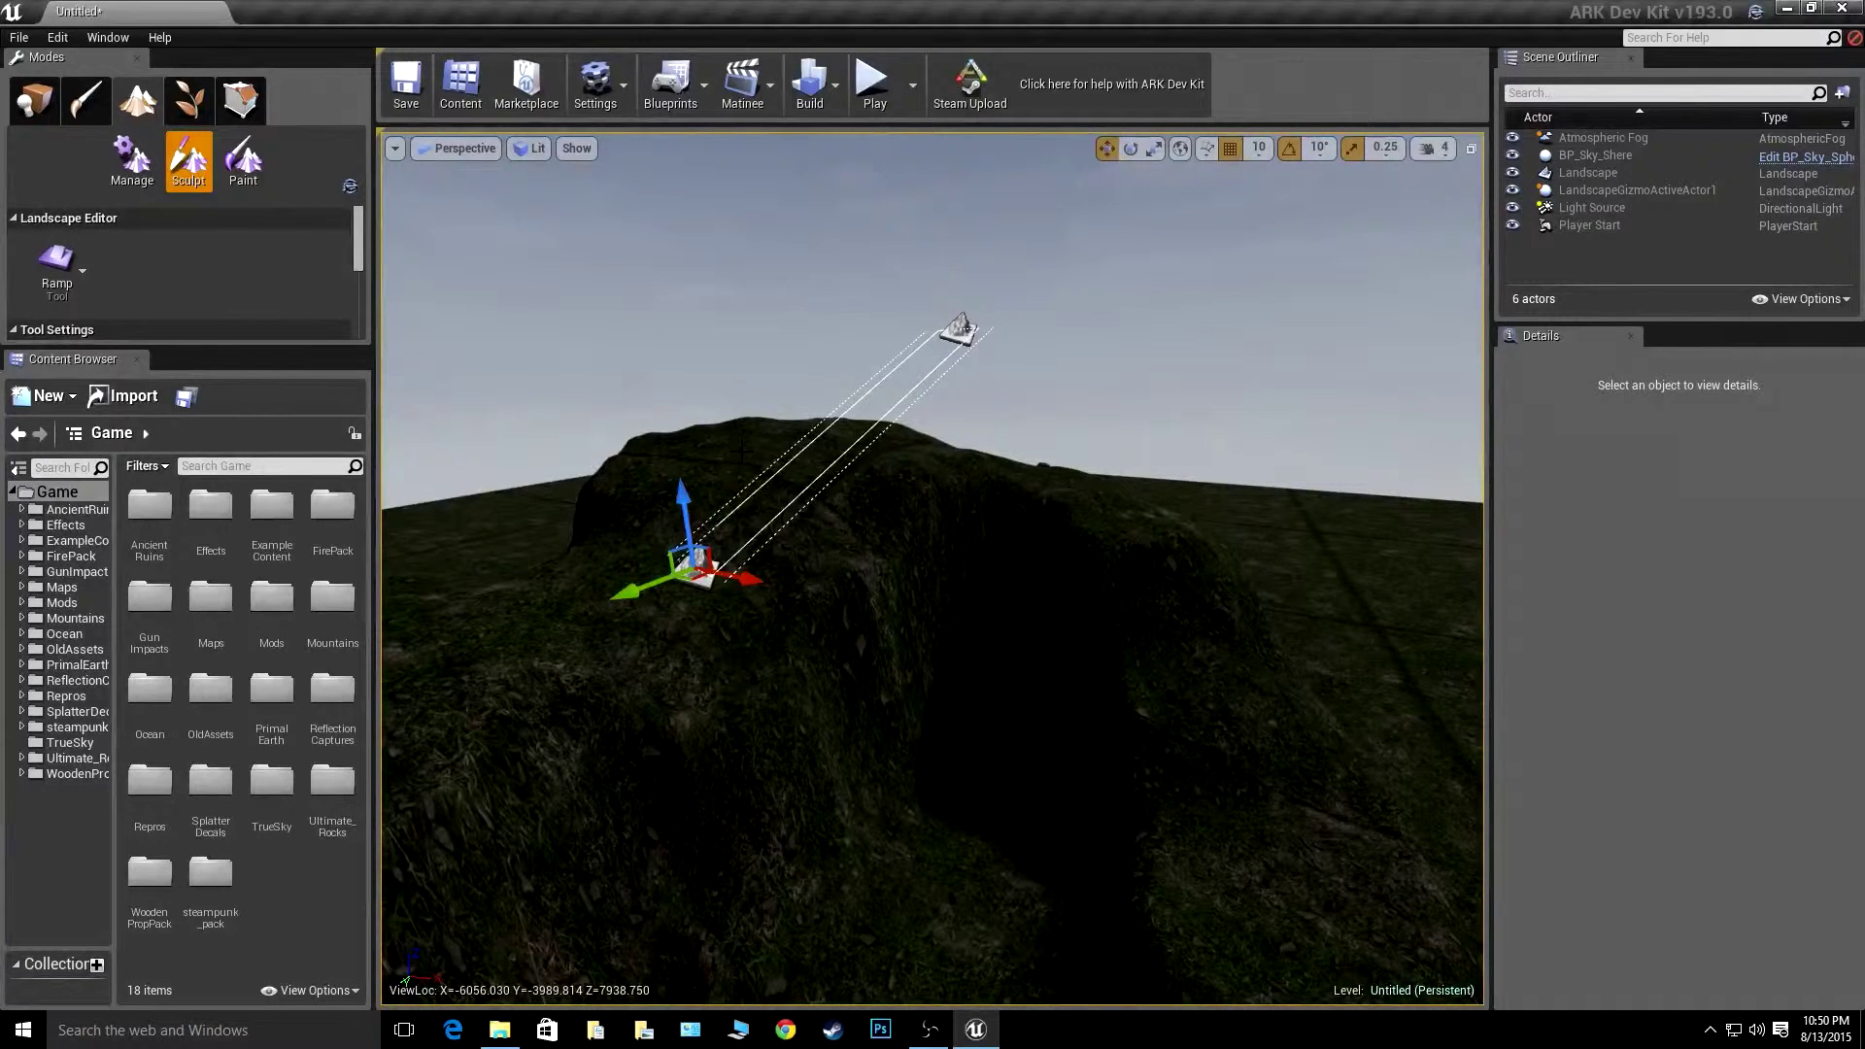
- Undo the last Flatten strokes on the mountain and lay out a new ramp behind its far shoulder
{"action": "key", "text": "ctrl+z"}
{"action": "key", "text": "ctrl+z"}
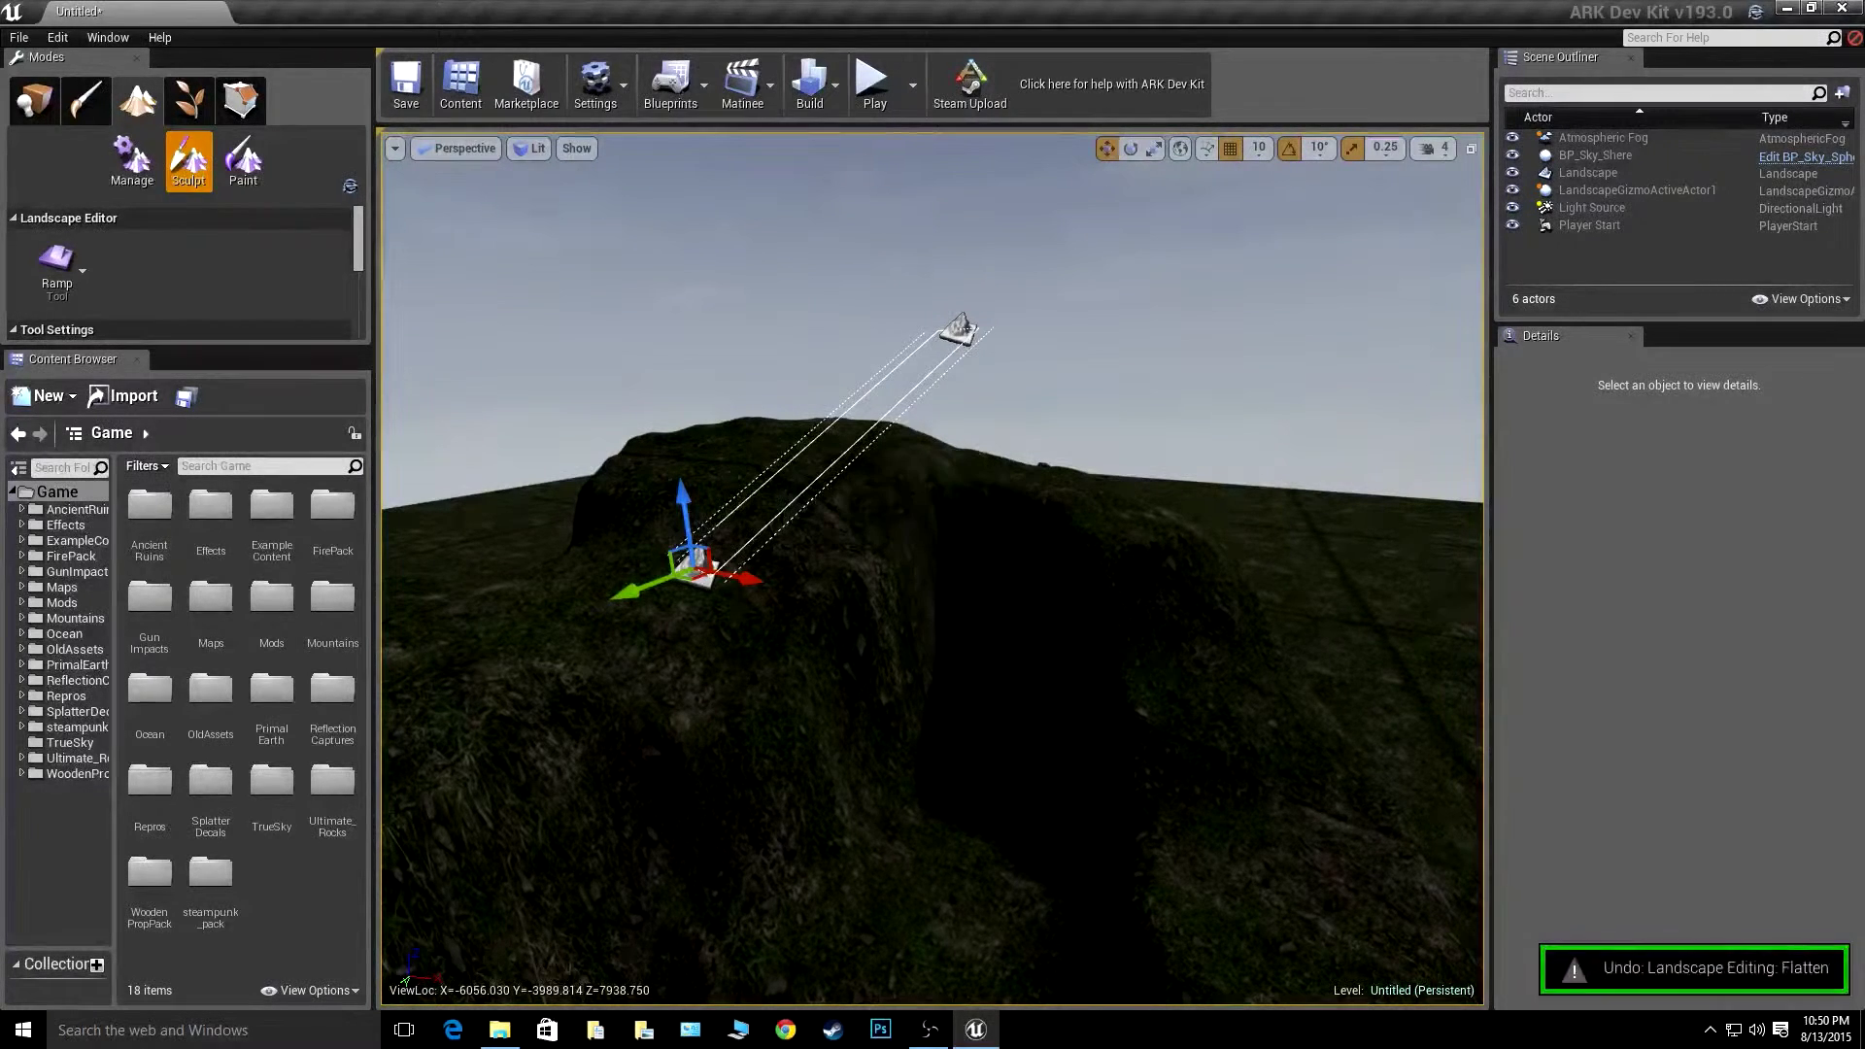
{"action": "key", "text": "ctrl+z"}
{"action": "left_click_drag", "start_coordinate": [1192, 386], "coordinate": [1010, 451]}
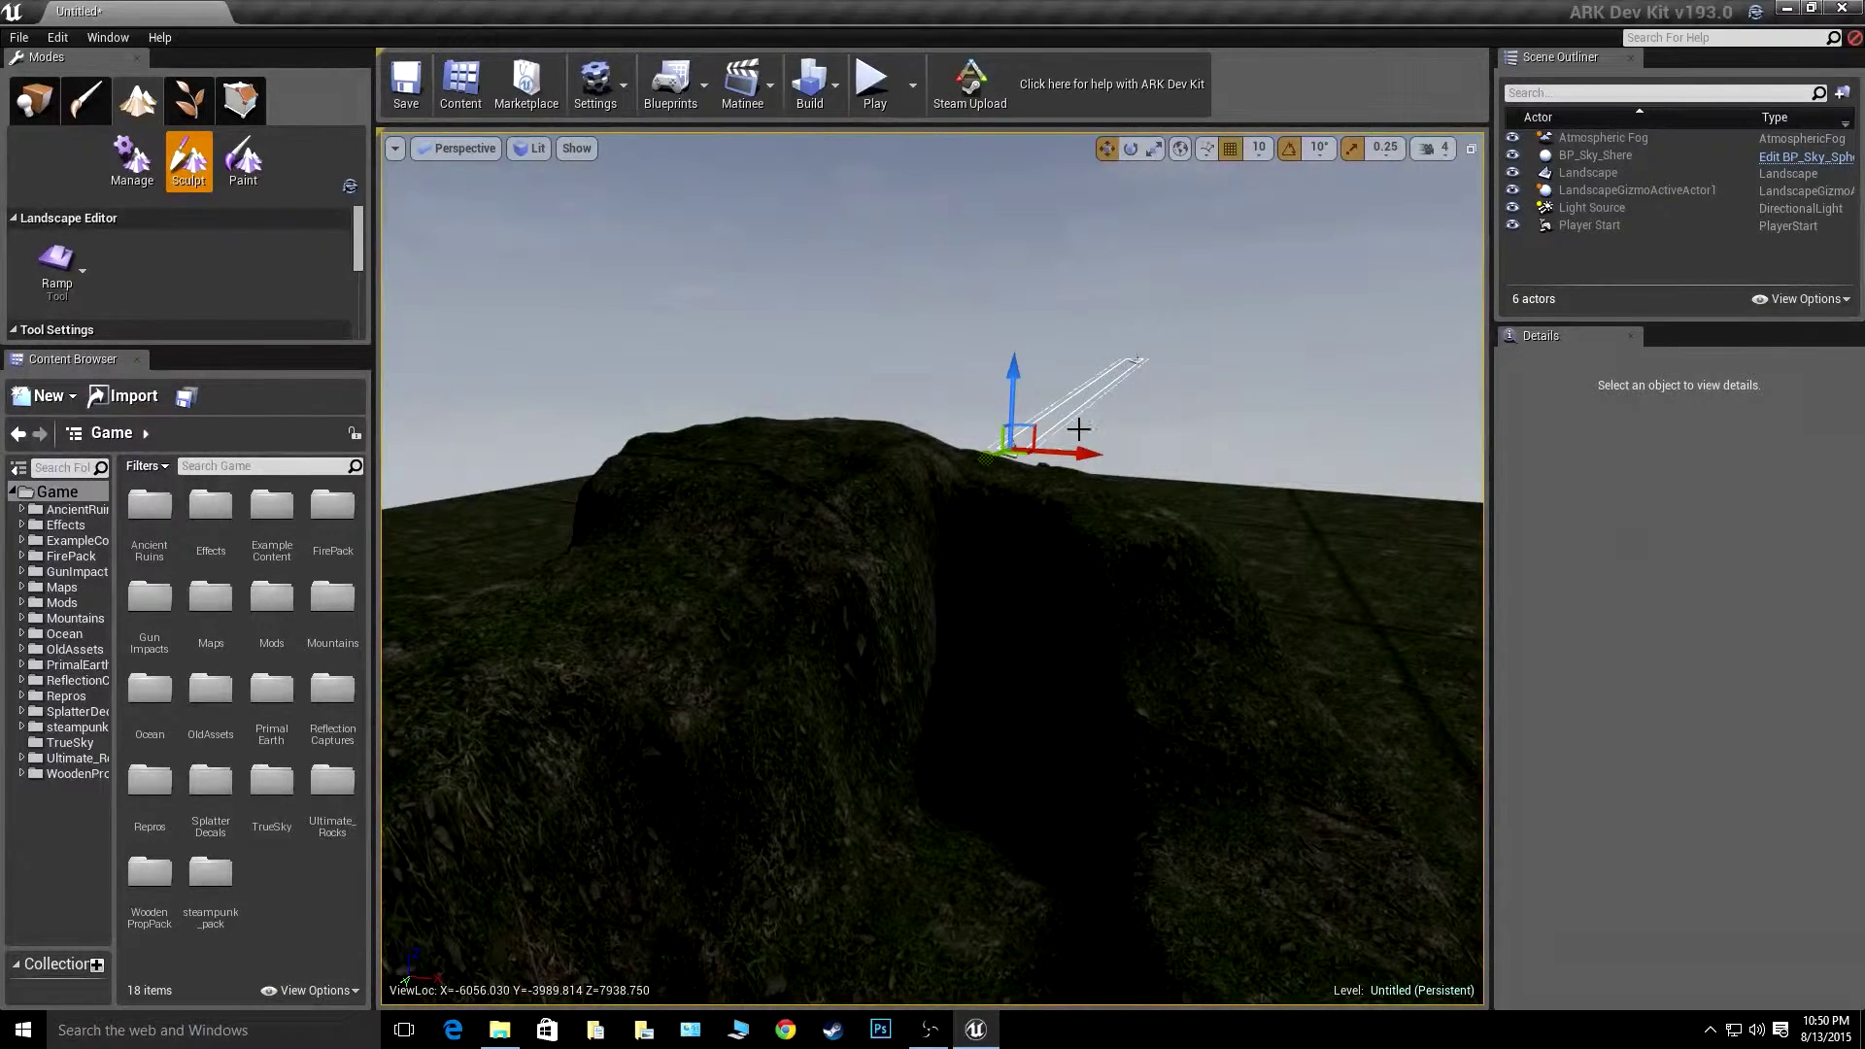
{"action": "right_click_drag", "start_coordinate": [767, 324], "coordinate": [612, 403]}
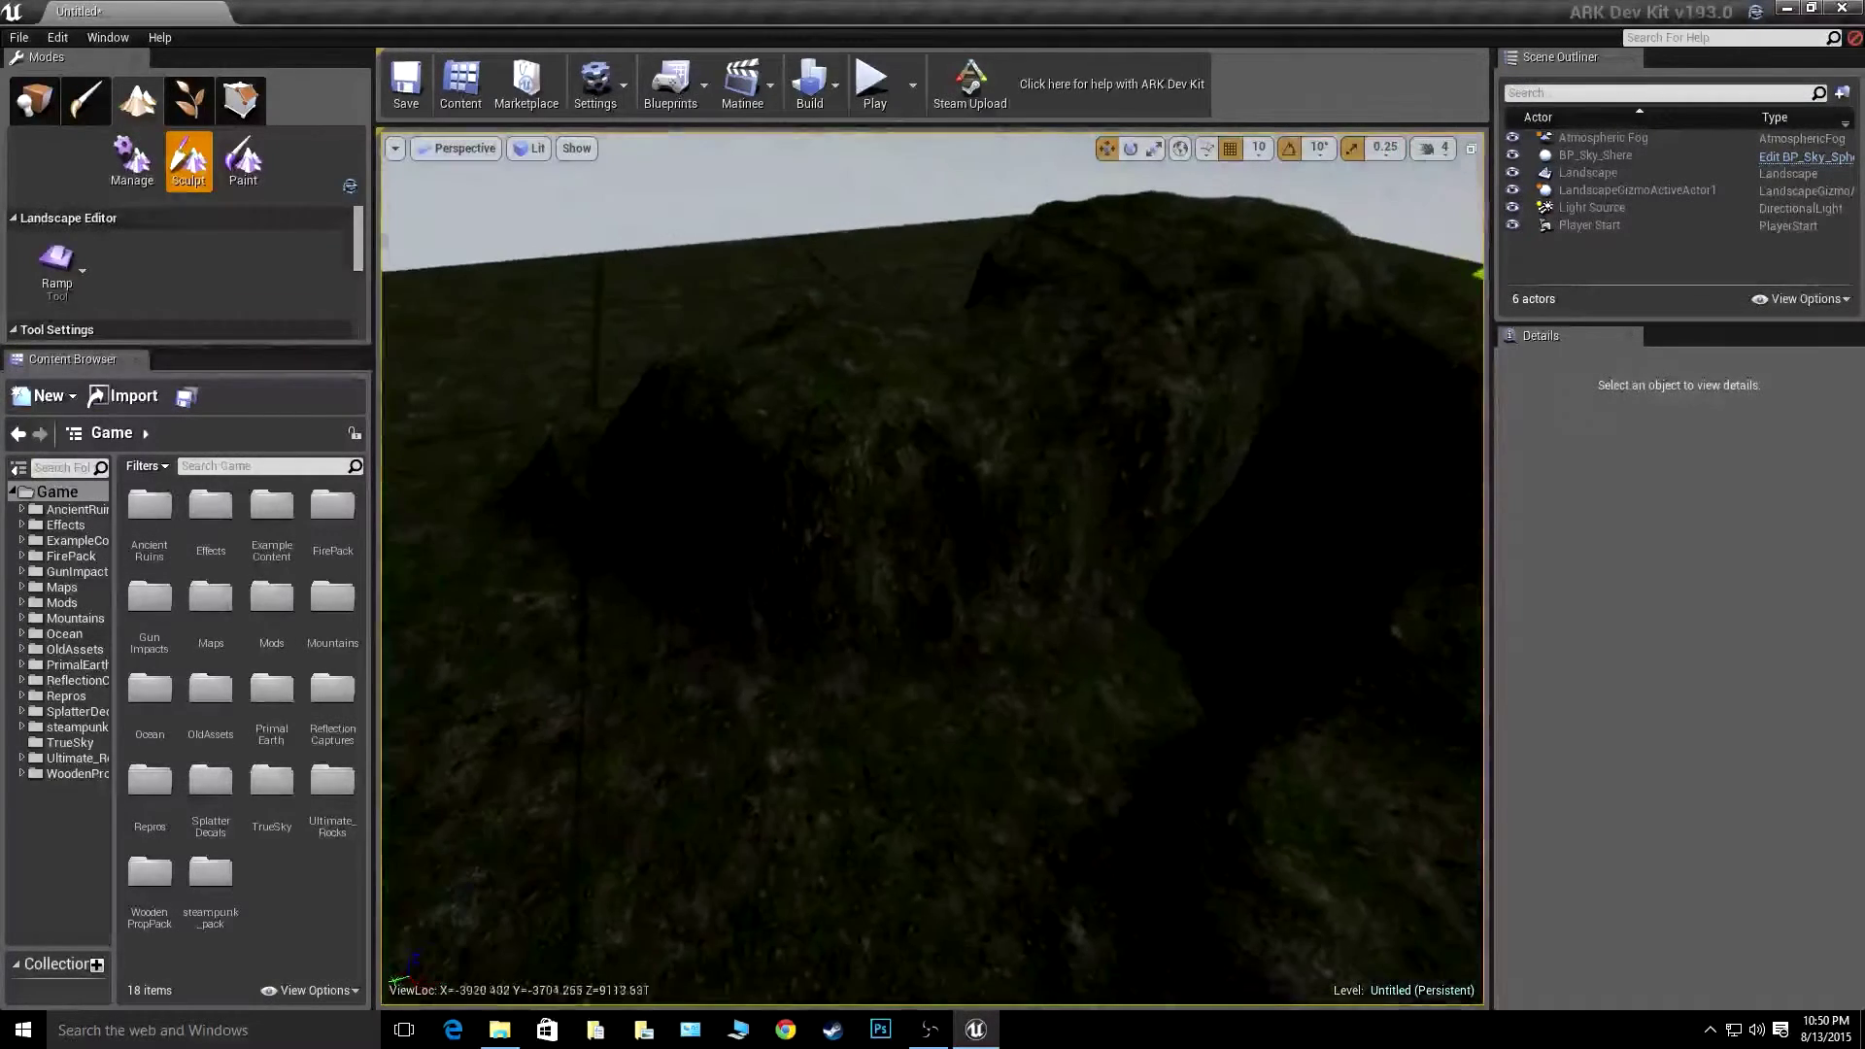
- Switch to the landscape's Manage mode and use the Selection tool to select a component of flat ground beside the mountain
{"action": "left_click", "coordinate": [240, 100]}
{"action": "left_click", "coordinate": [137, 100]}
{"action": "left_click", "coordinate": [133, 175]}
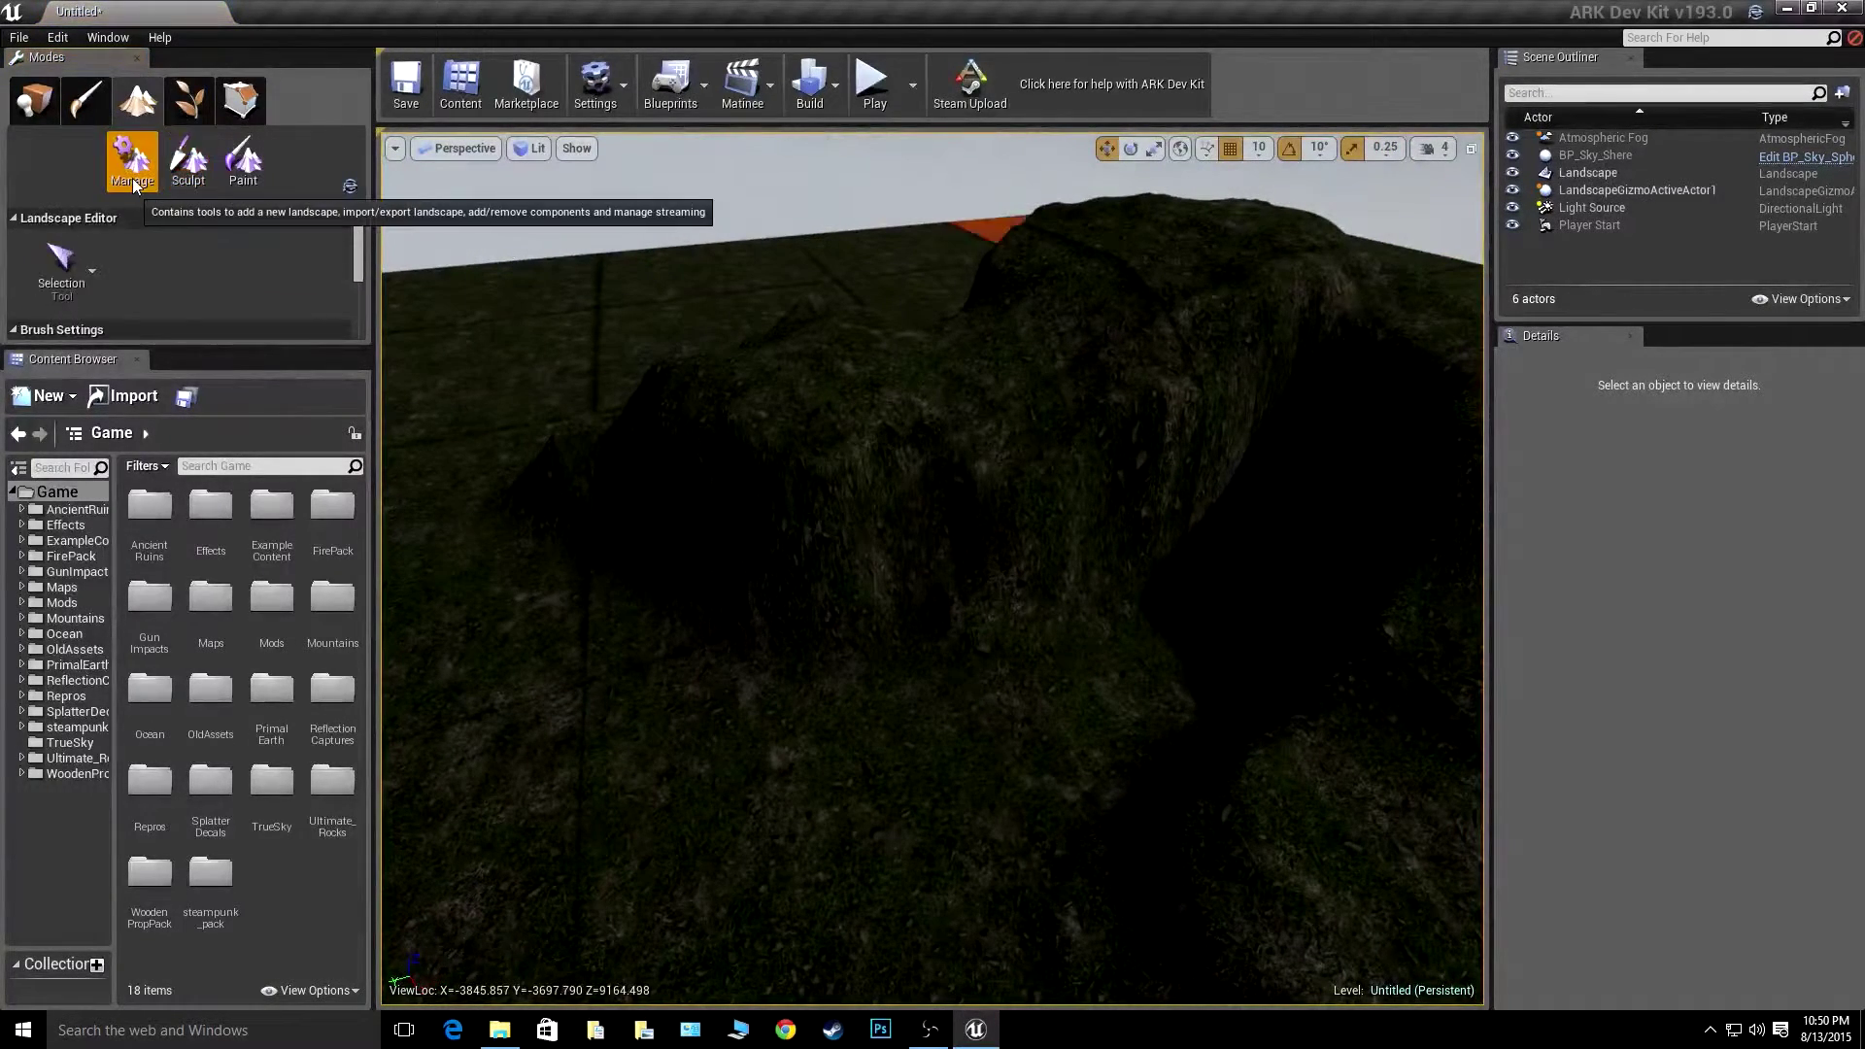
{"action": "left_click", "coordinate": [84, 271]}
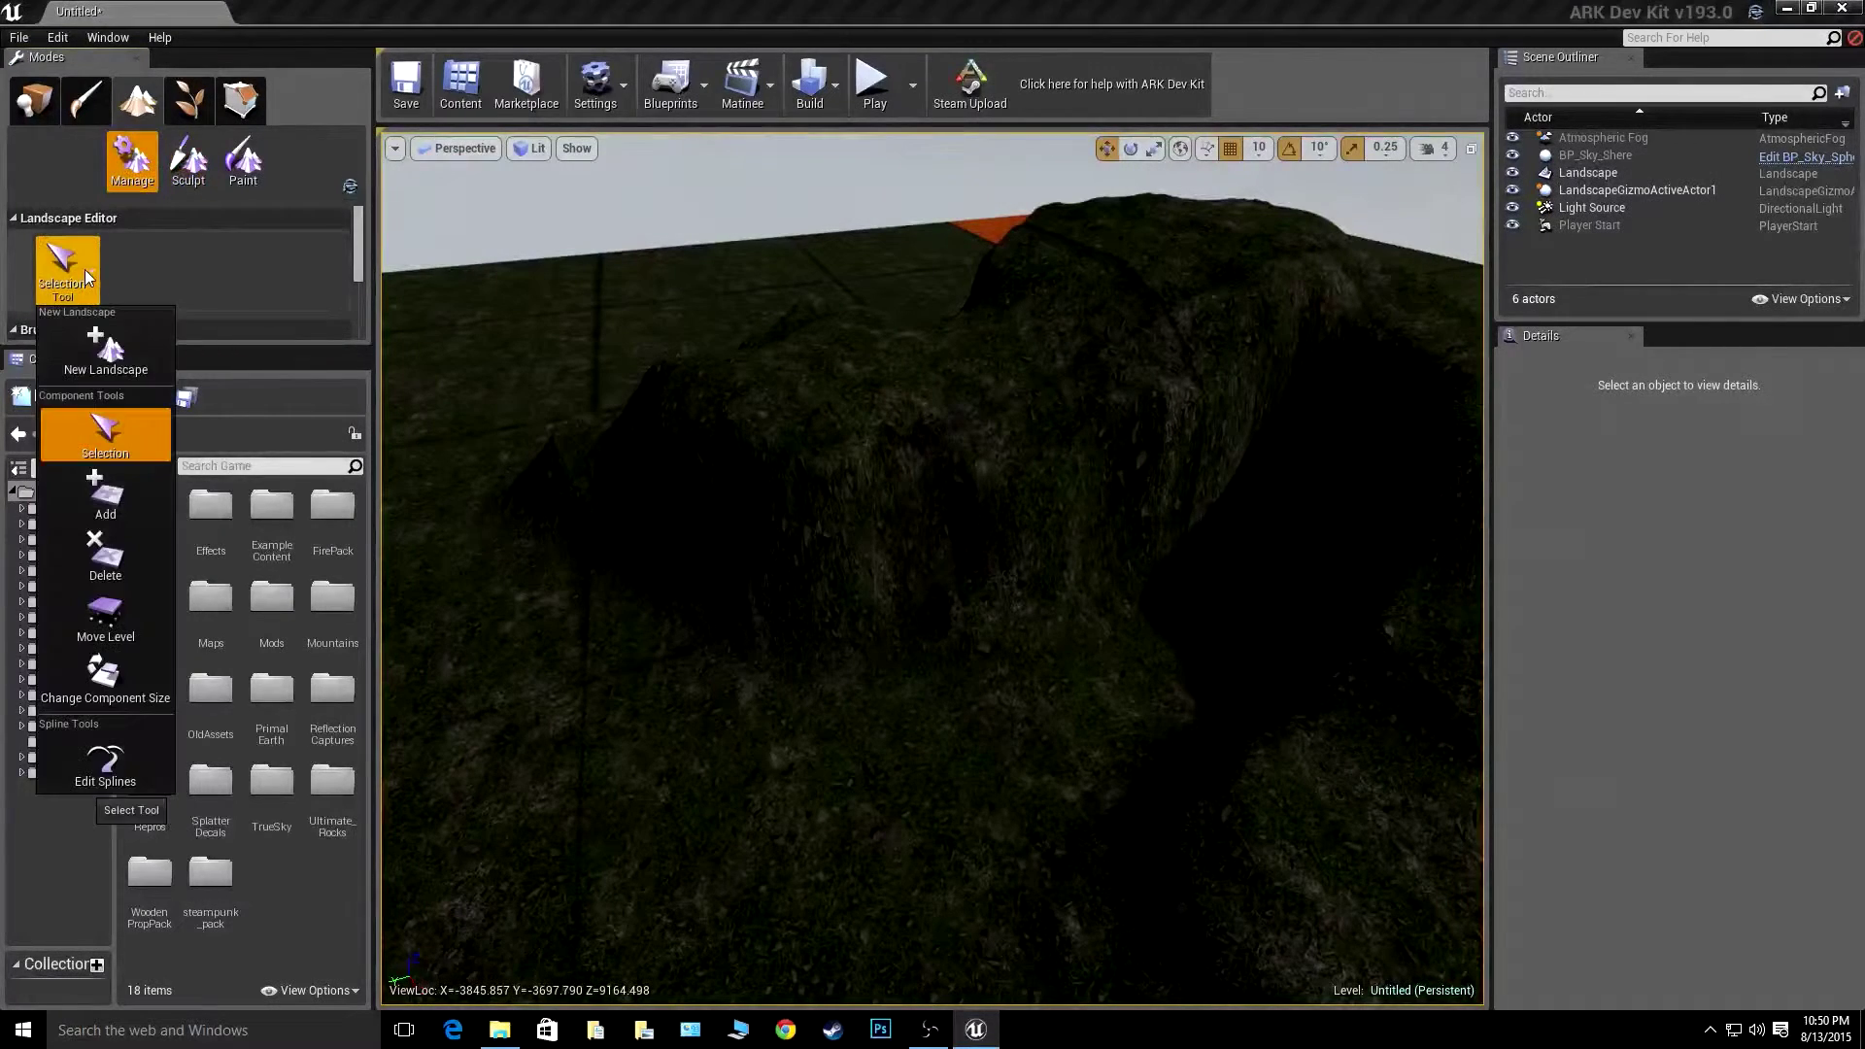
{"action": "left_click", "coordinate": [85, 283]}
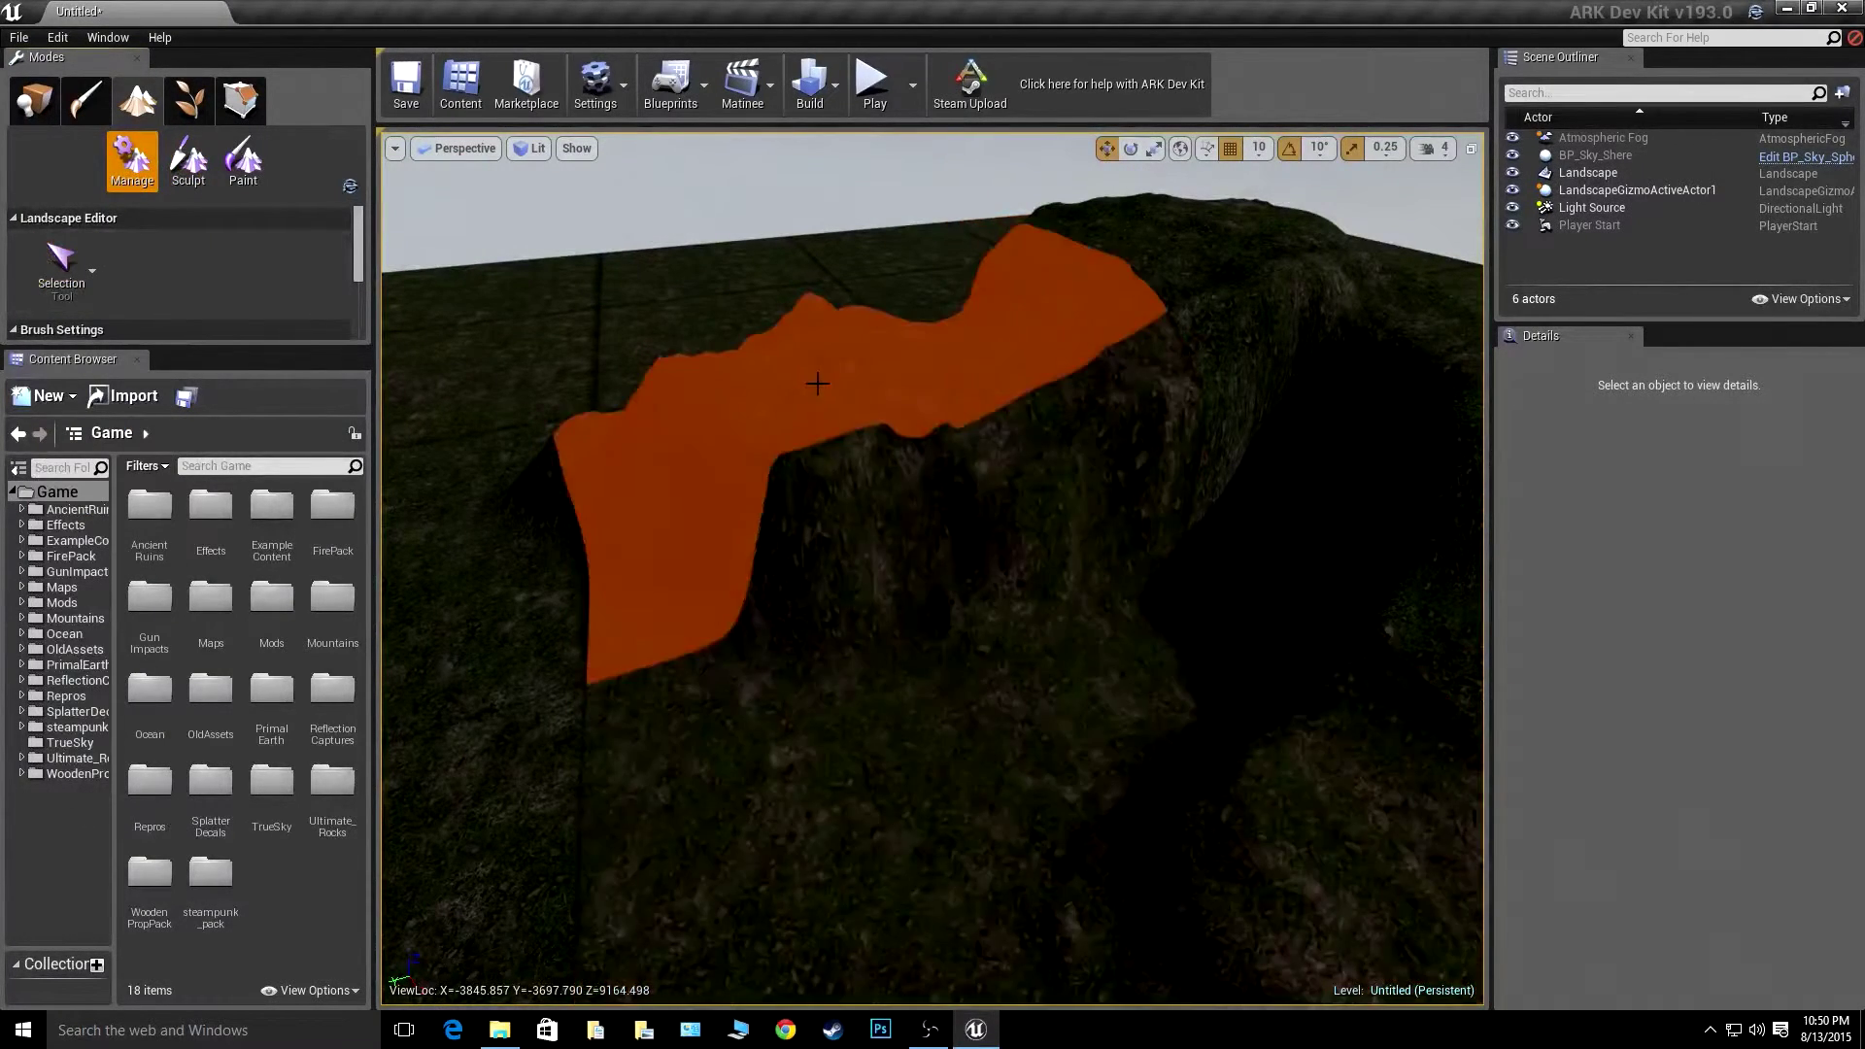
{"action": "right_click_drag", "start_coordinate": [817, 384], "coordinate": [505, 383]}
{"action": "right_click_drag", "start_coordinate": [977, 653], "coordinate": [932, 653]}
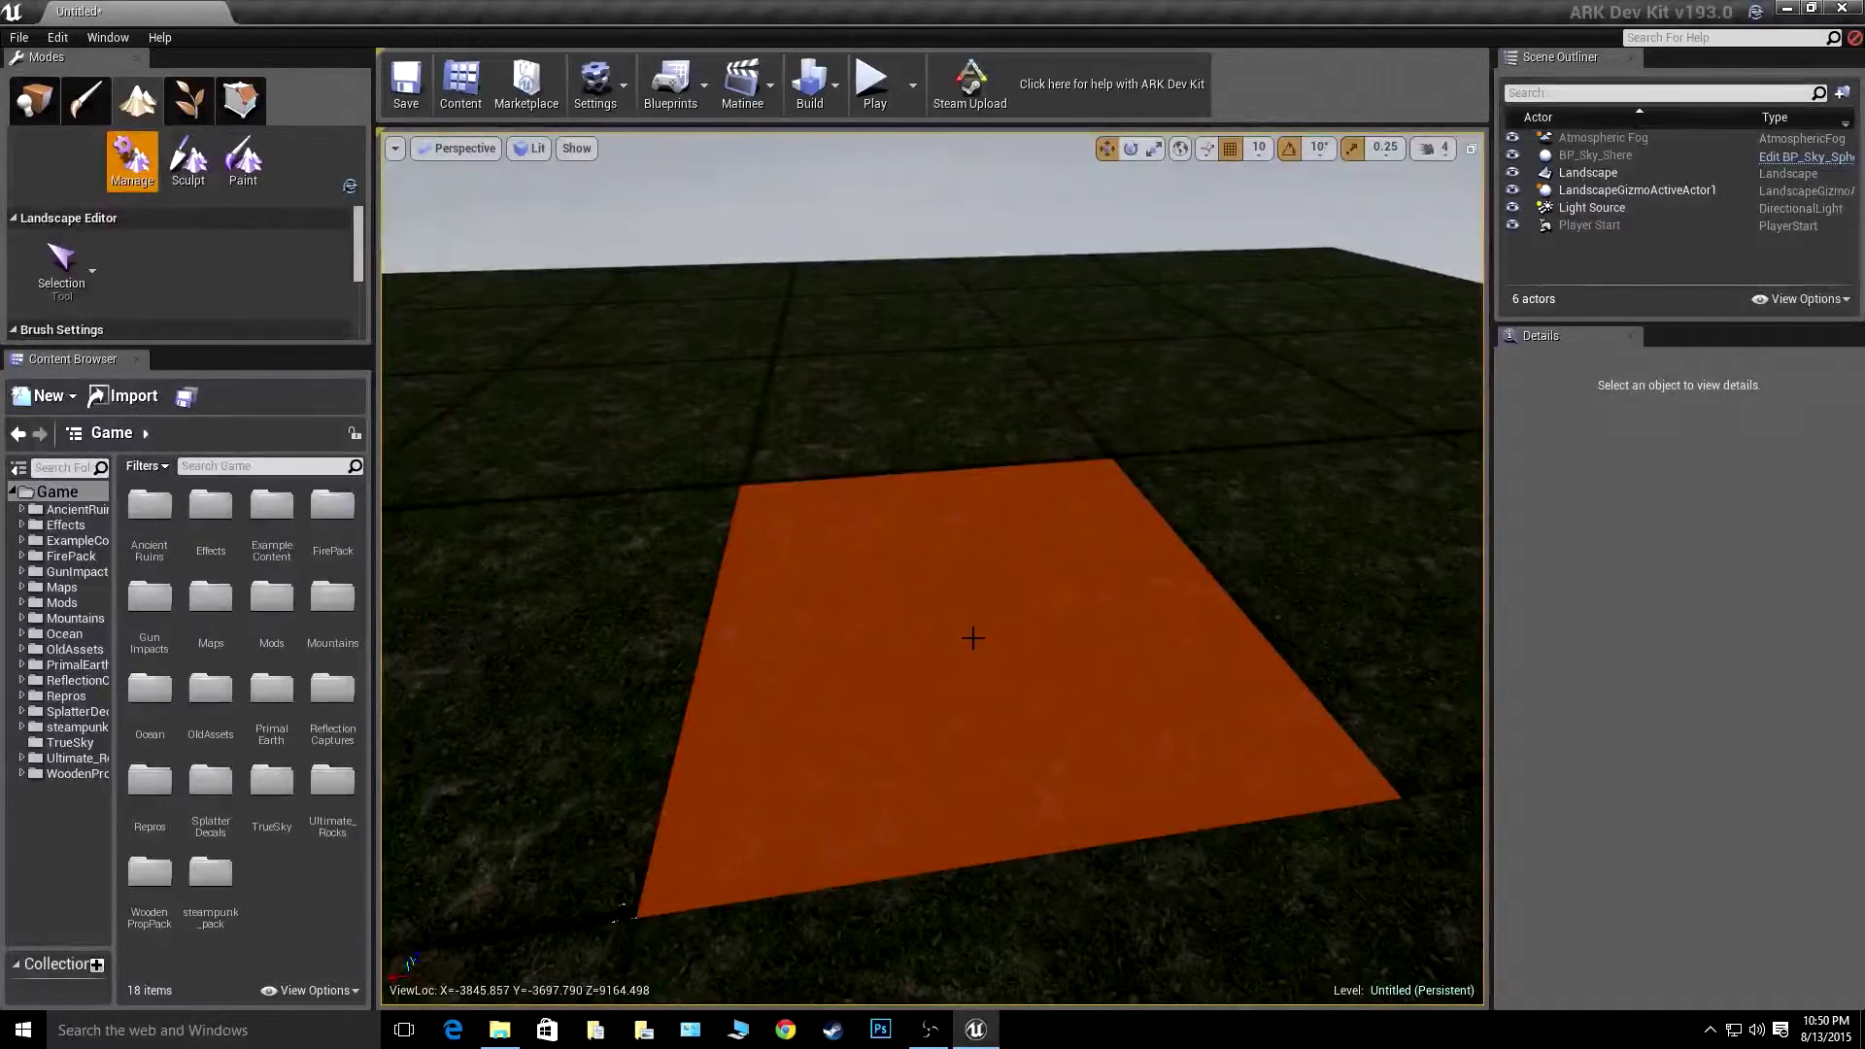
{"action": "left_click", "coordinate": [1011, 563]}
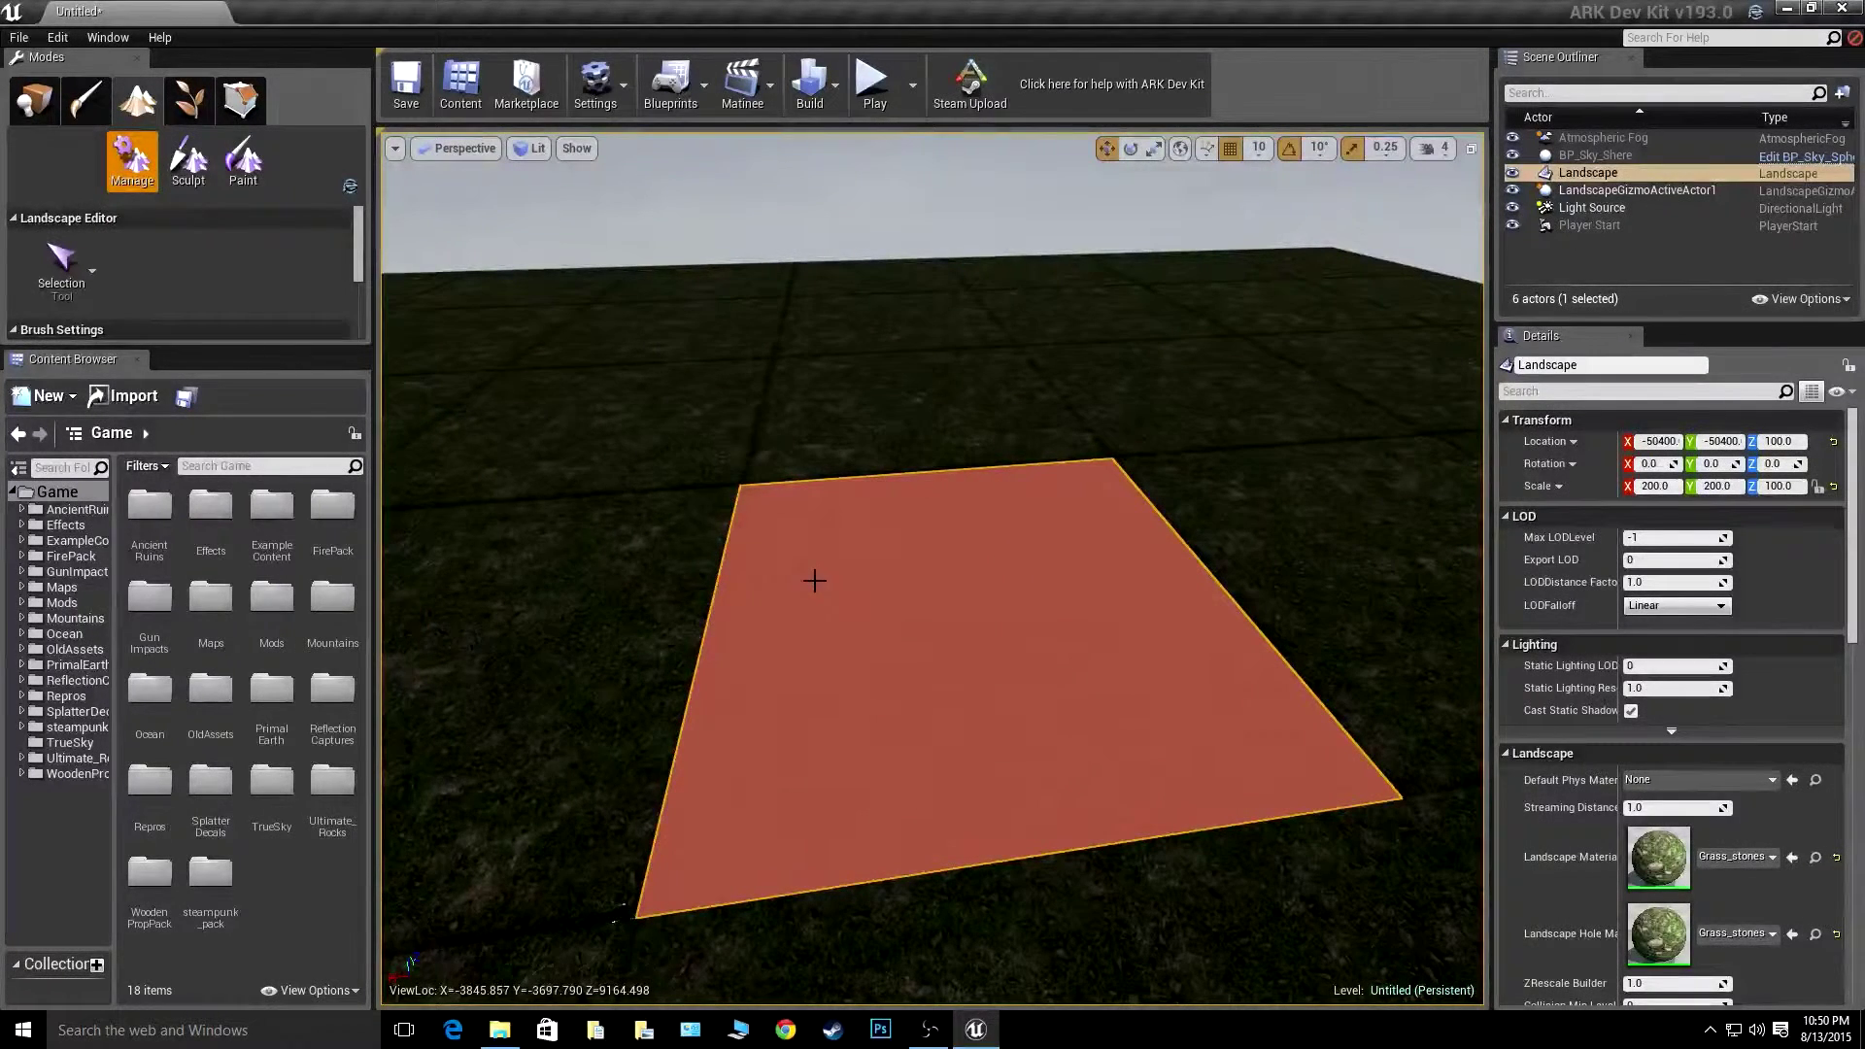
{"action": "left_click", "coordinate": [814, 580]}
- Switch to the Delete component tool and delete the selected square of flat ground from the landscape
{"action": "left_click", "coordinate": [91, 271]}
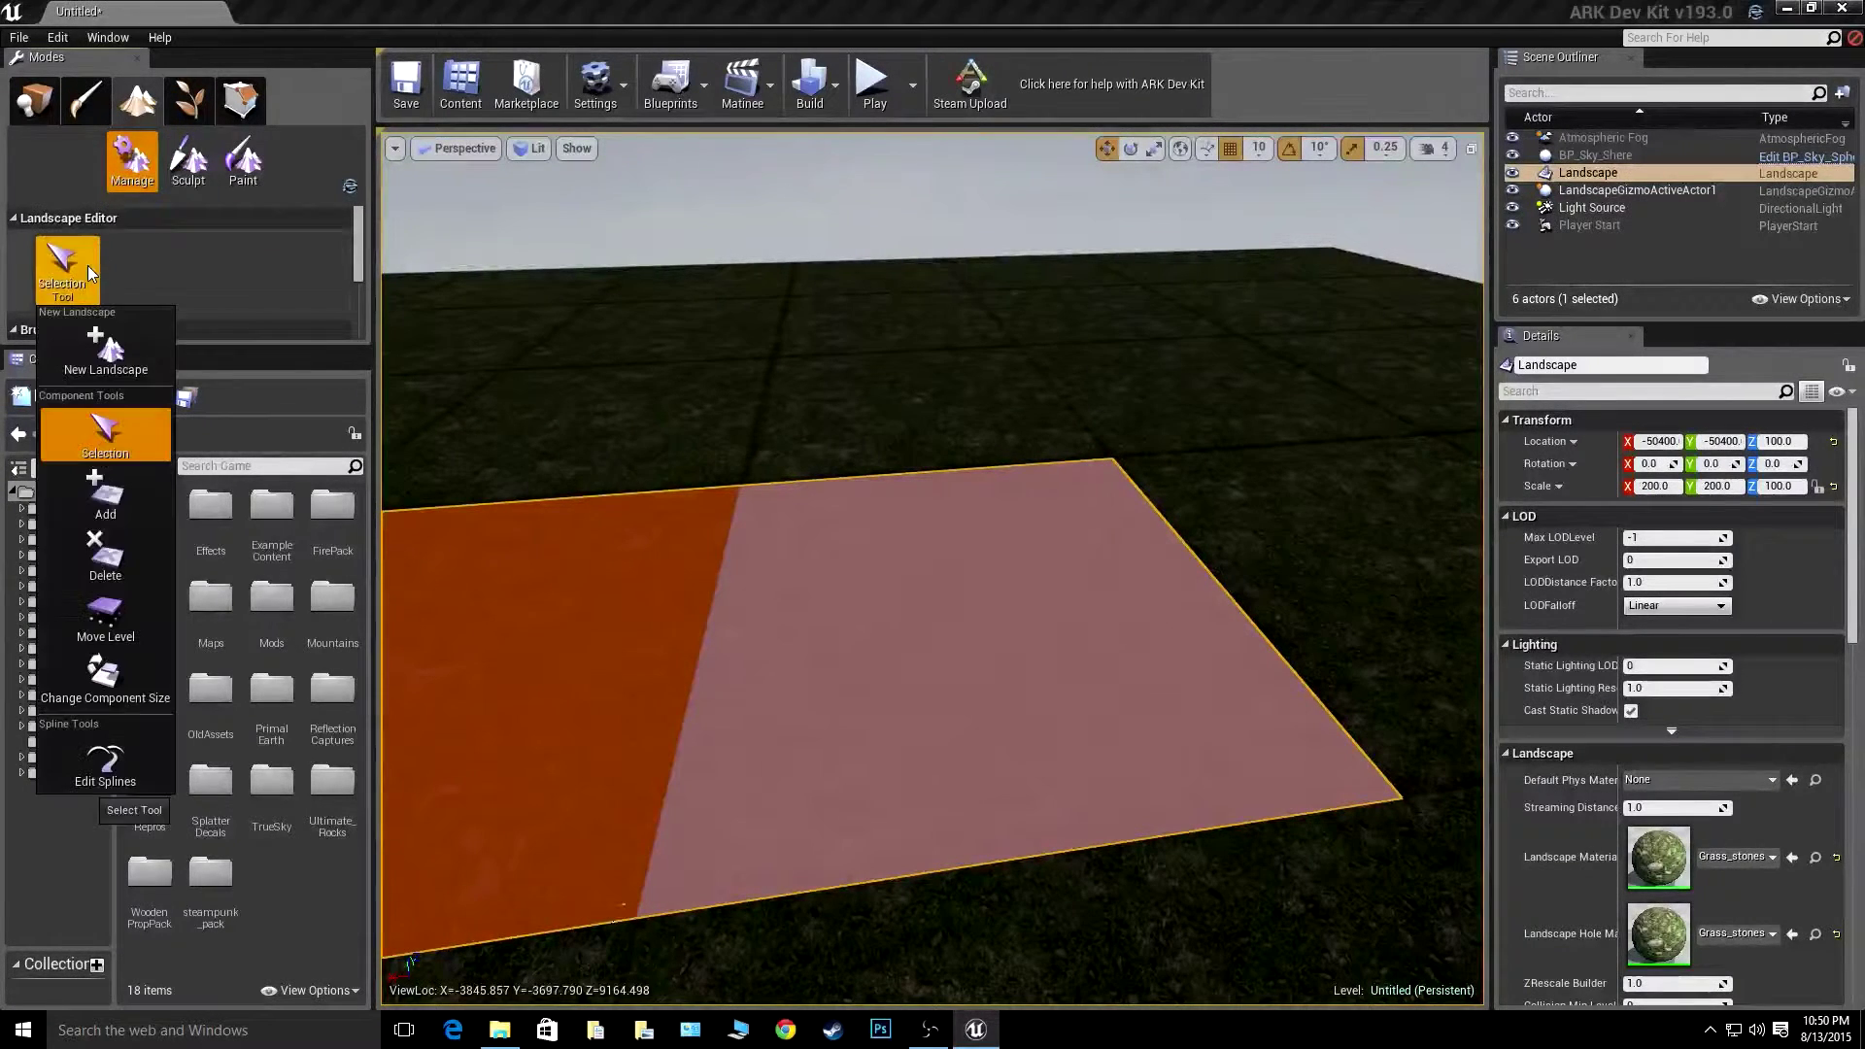
{"action": "left_click", "coordinate": [119, 568]}
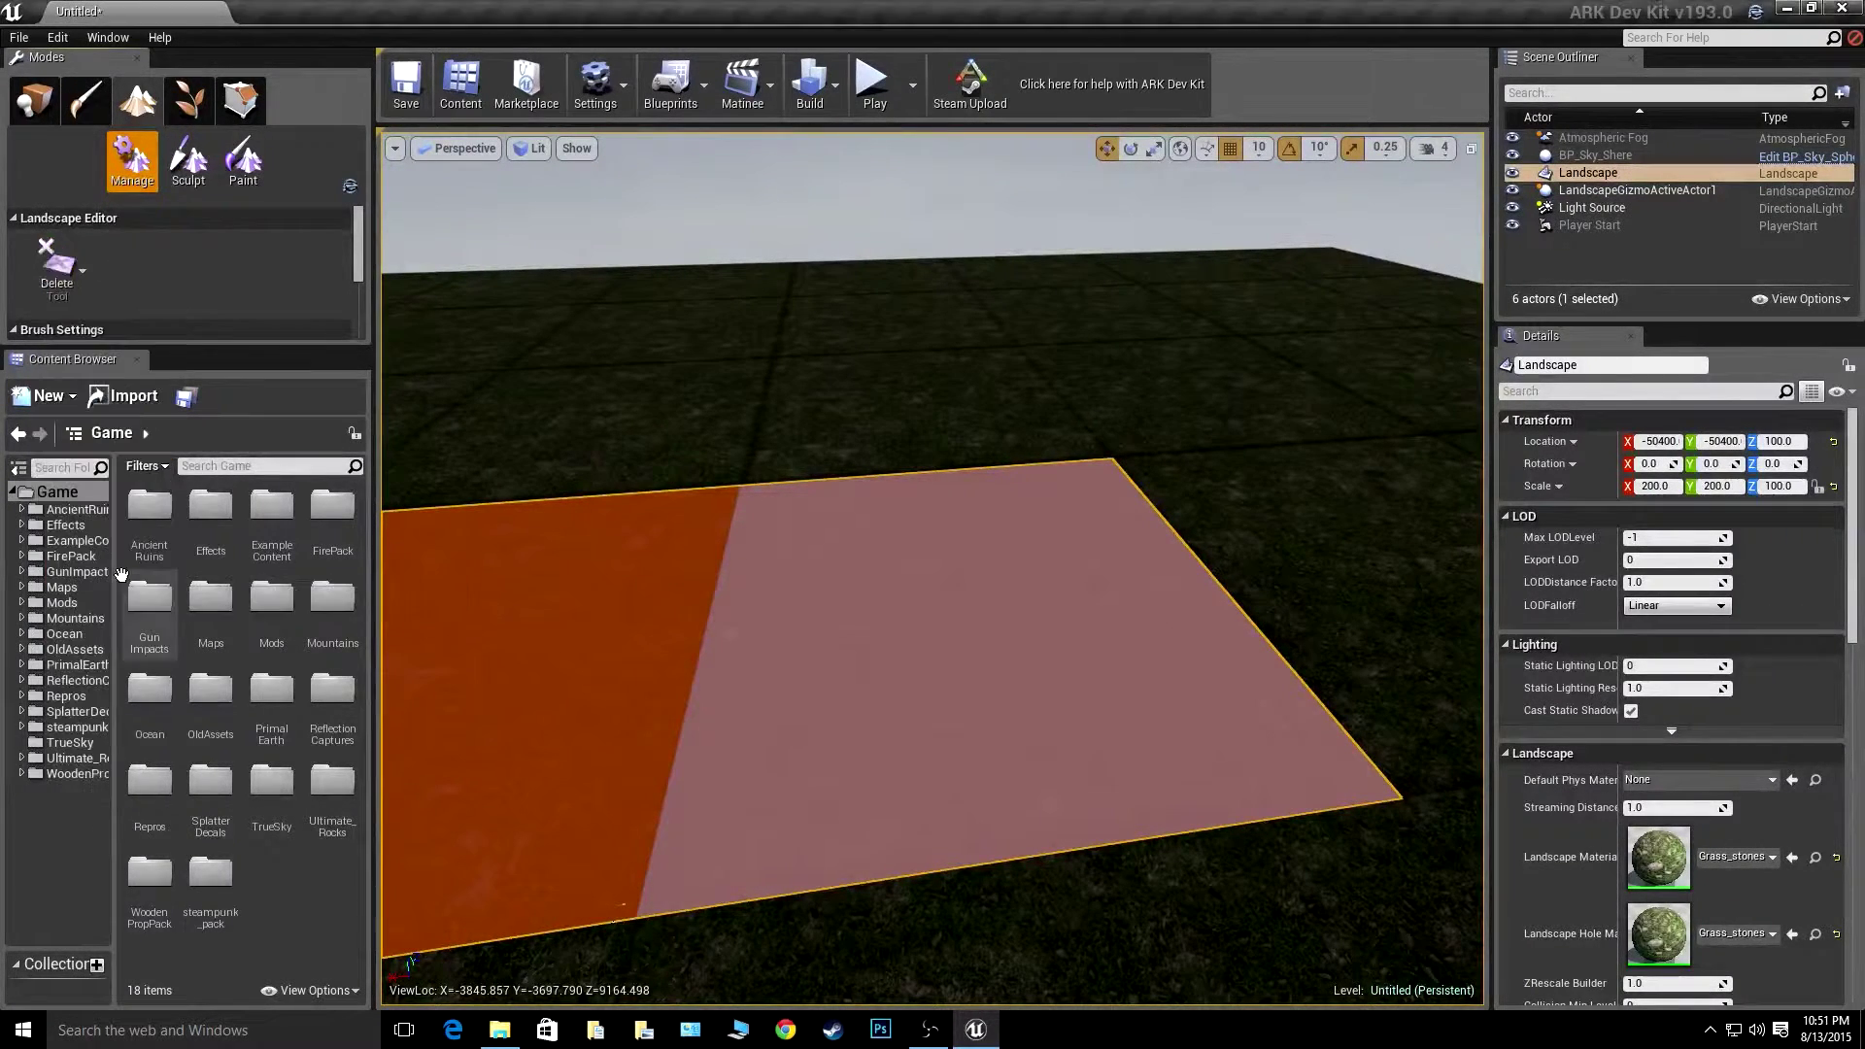
{"action": "left_click", "coordinate": [1002, 556]}
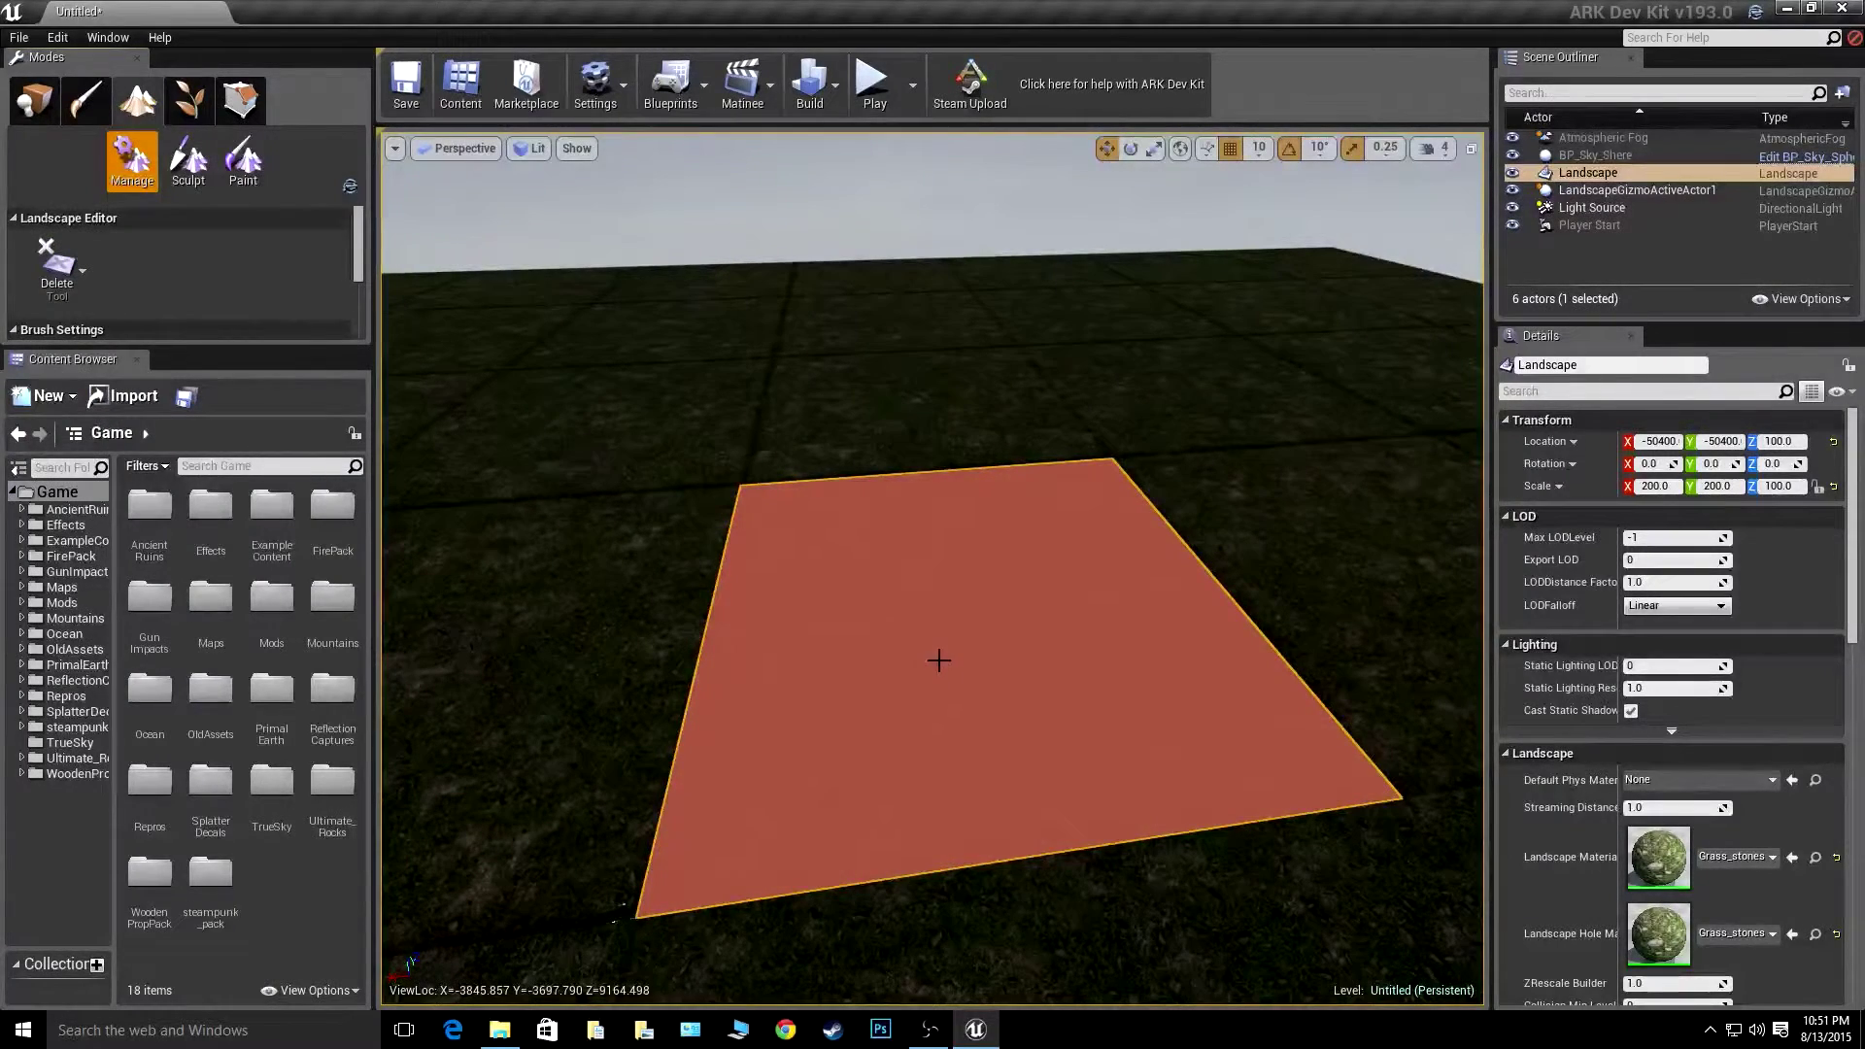
{"action": "left_click", "coordinate": [939, 660]}
{"action": "right_click", "coordinate": [939, 663]}
{"action": "left_click", "coordinate": [833, 591]}
{"action": "right_click_drag", "start_coordinate": [833, 591], "coordinate": [767, 651]}
{"action": "key", "text": "w"}
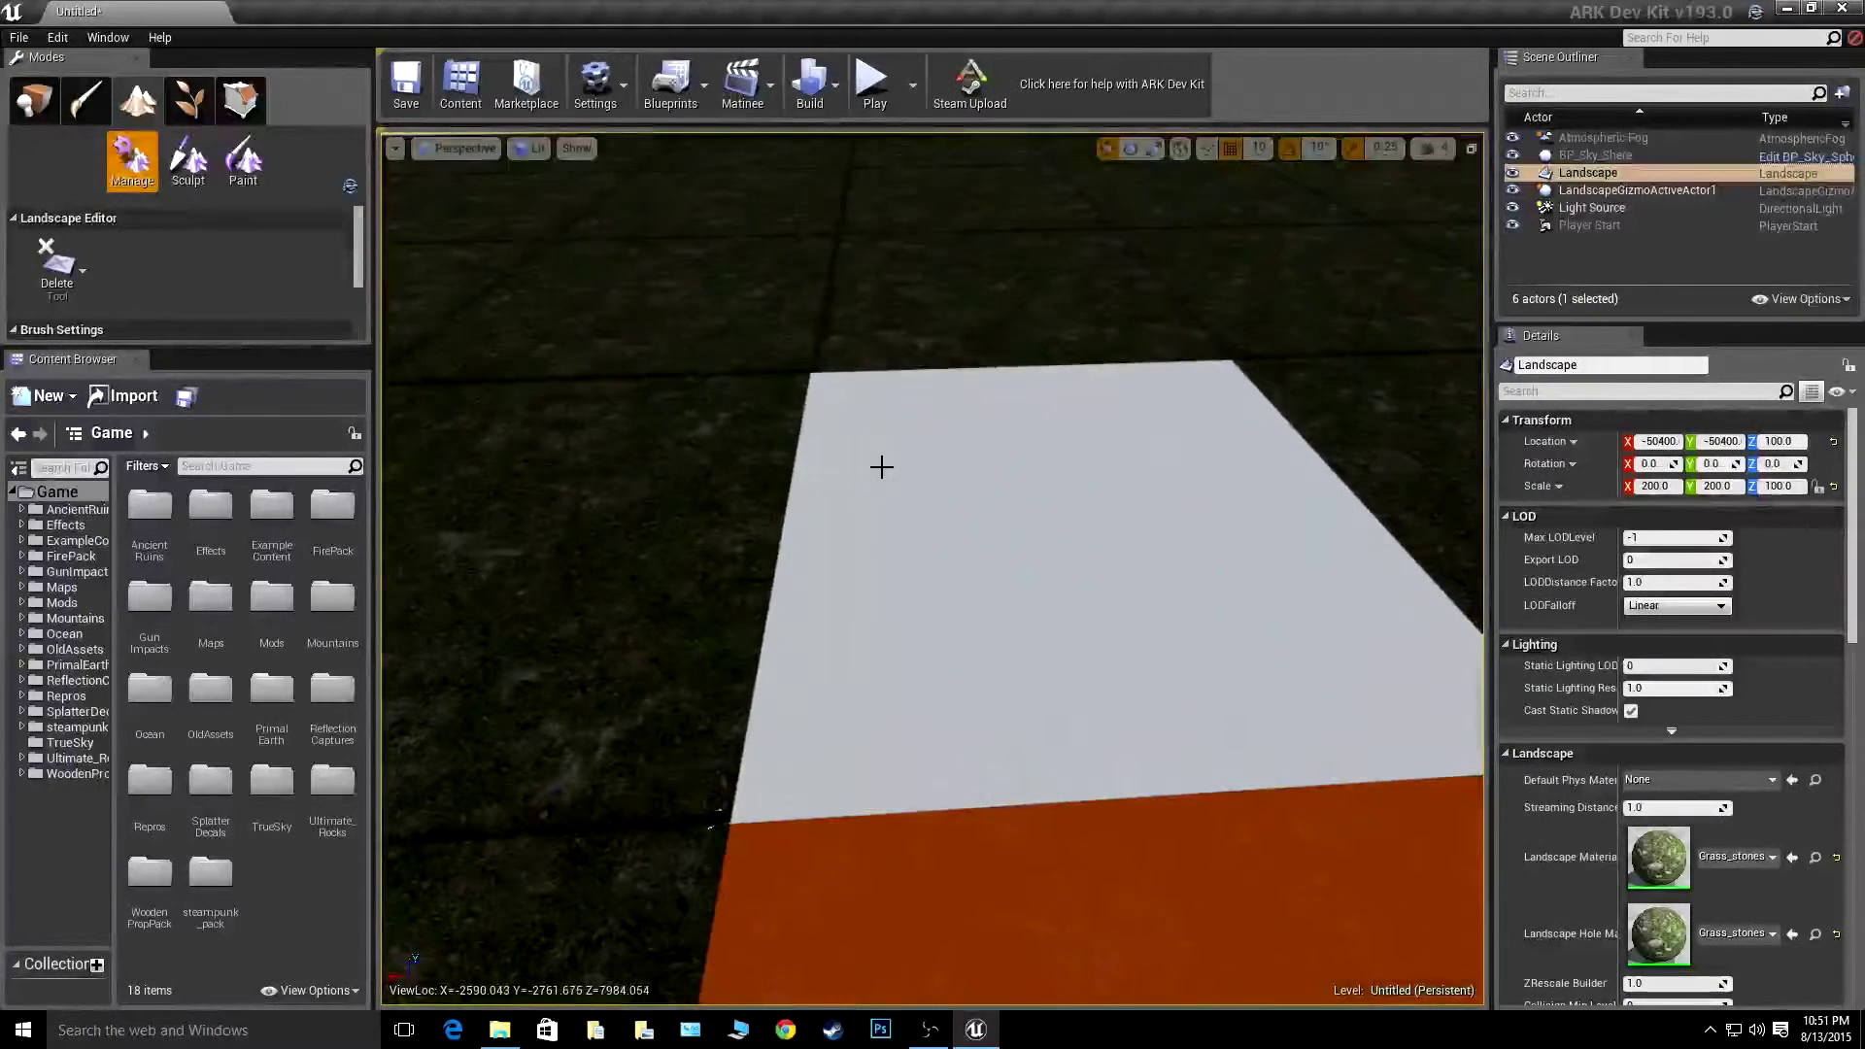
- Undo the last actor selections and fill the hole in the landscape with a component using the Add tool
{"action": "key", "text": "ctrl+z"}
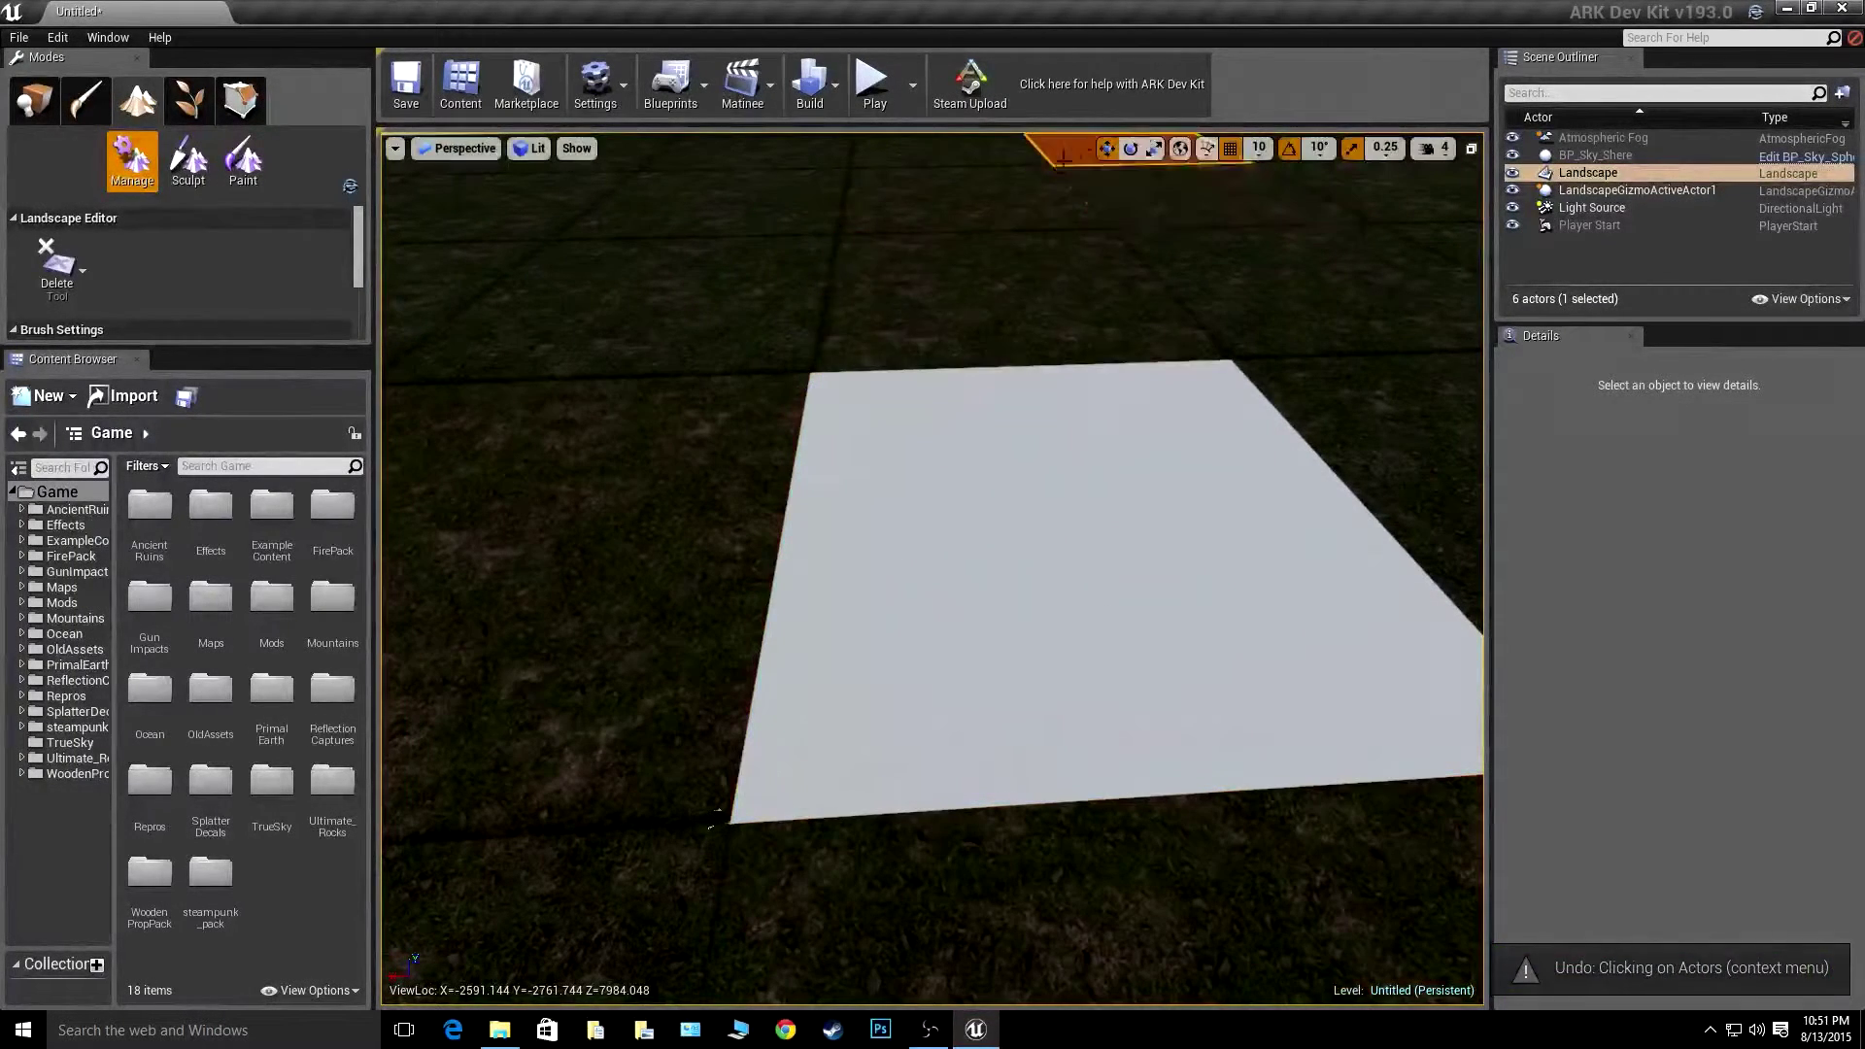
{"action": "key", "text": "ctrl+z"}
{"action": "left_click", "coordinate": [58, 264]}
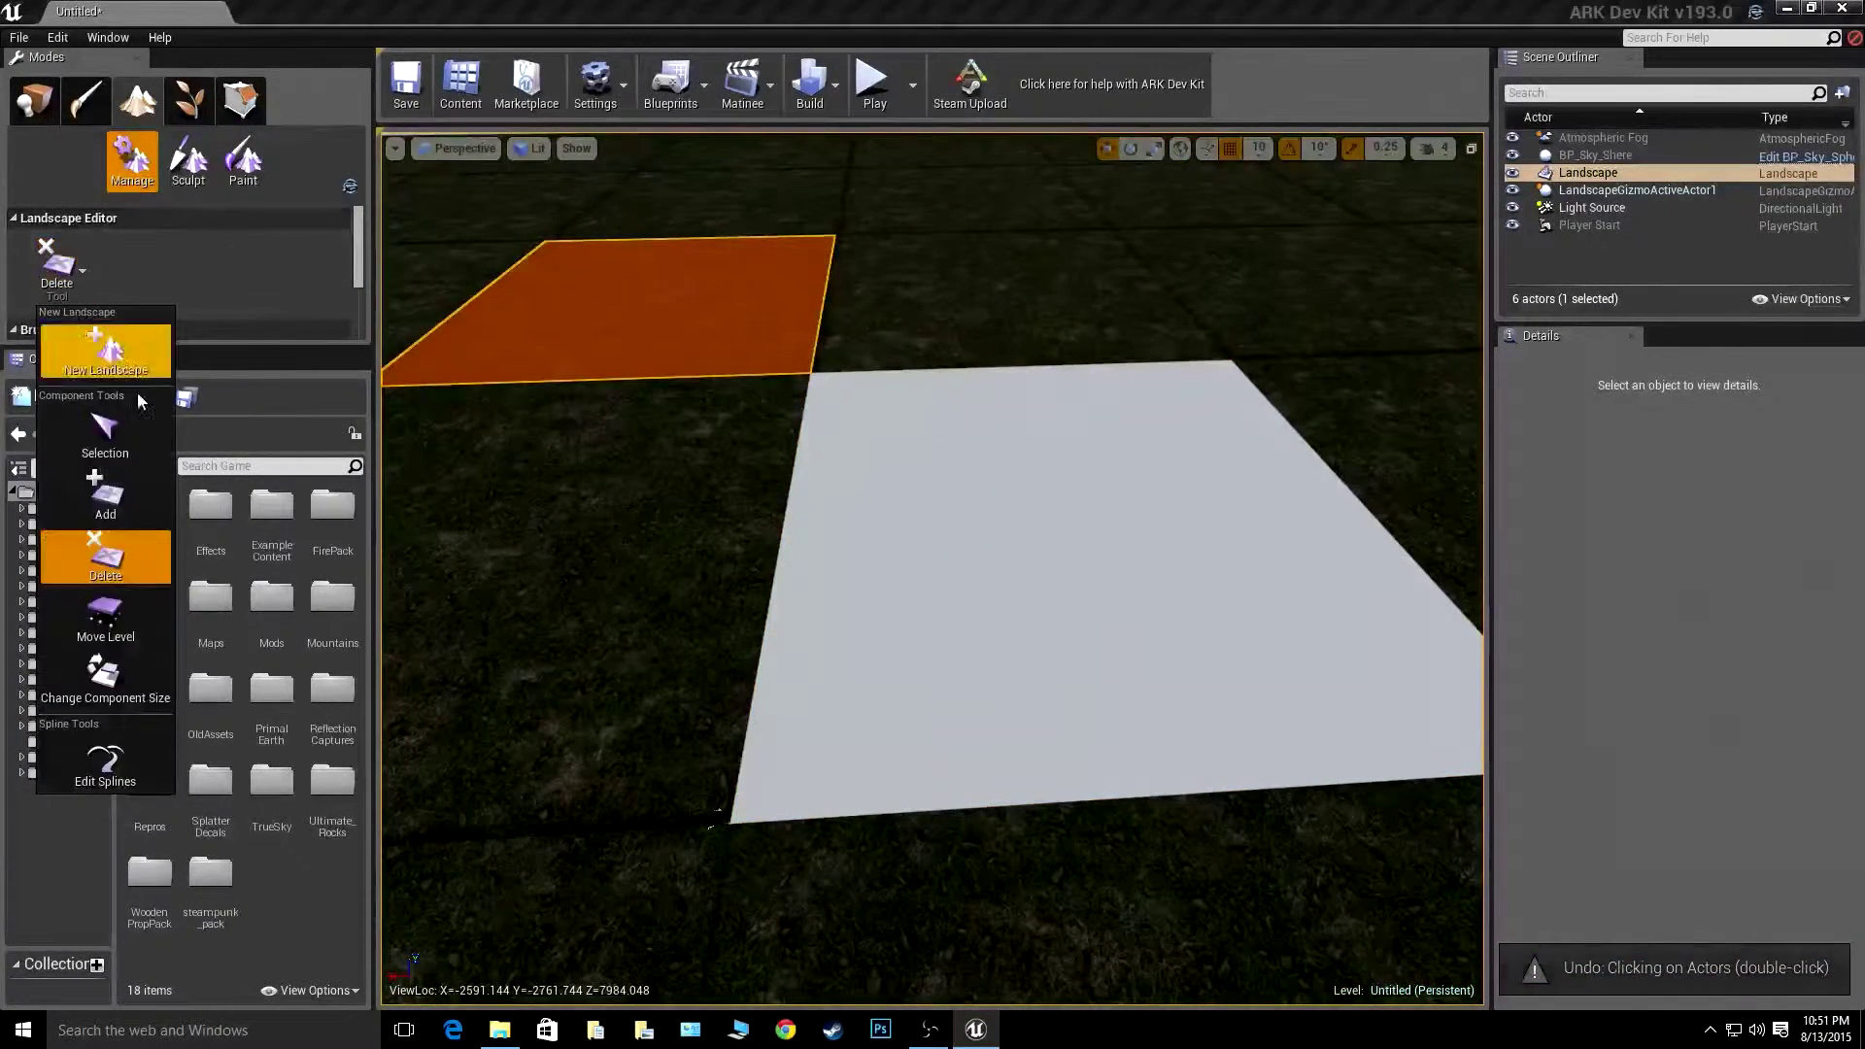
{"action": "left_click", "coordinate": [115, 559]}
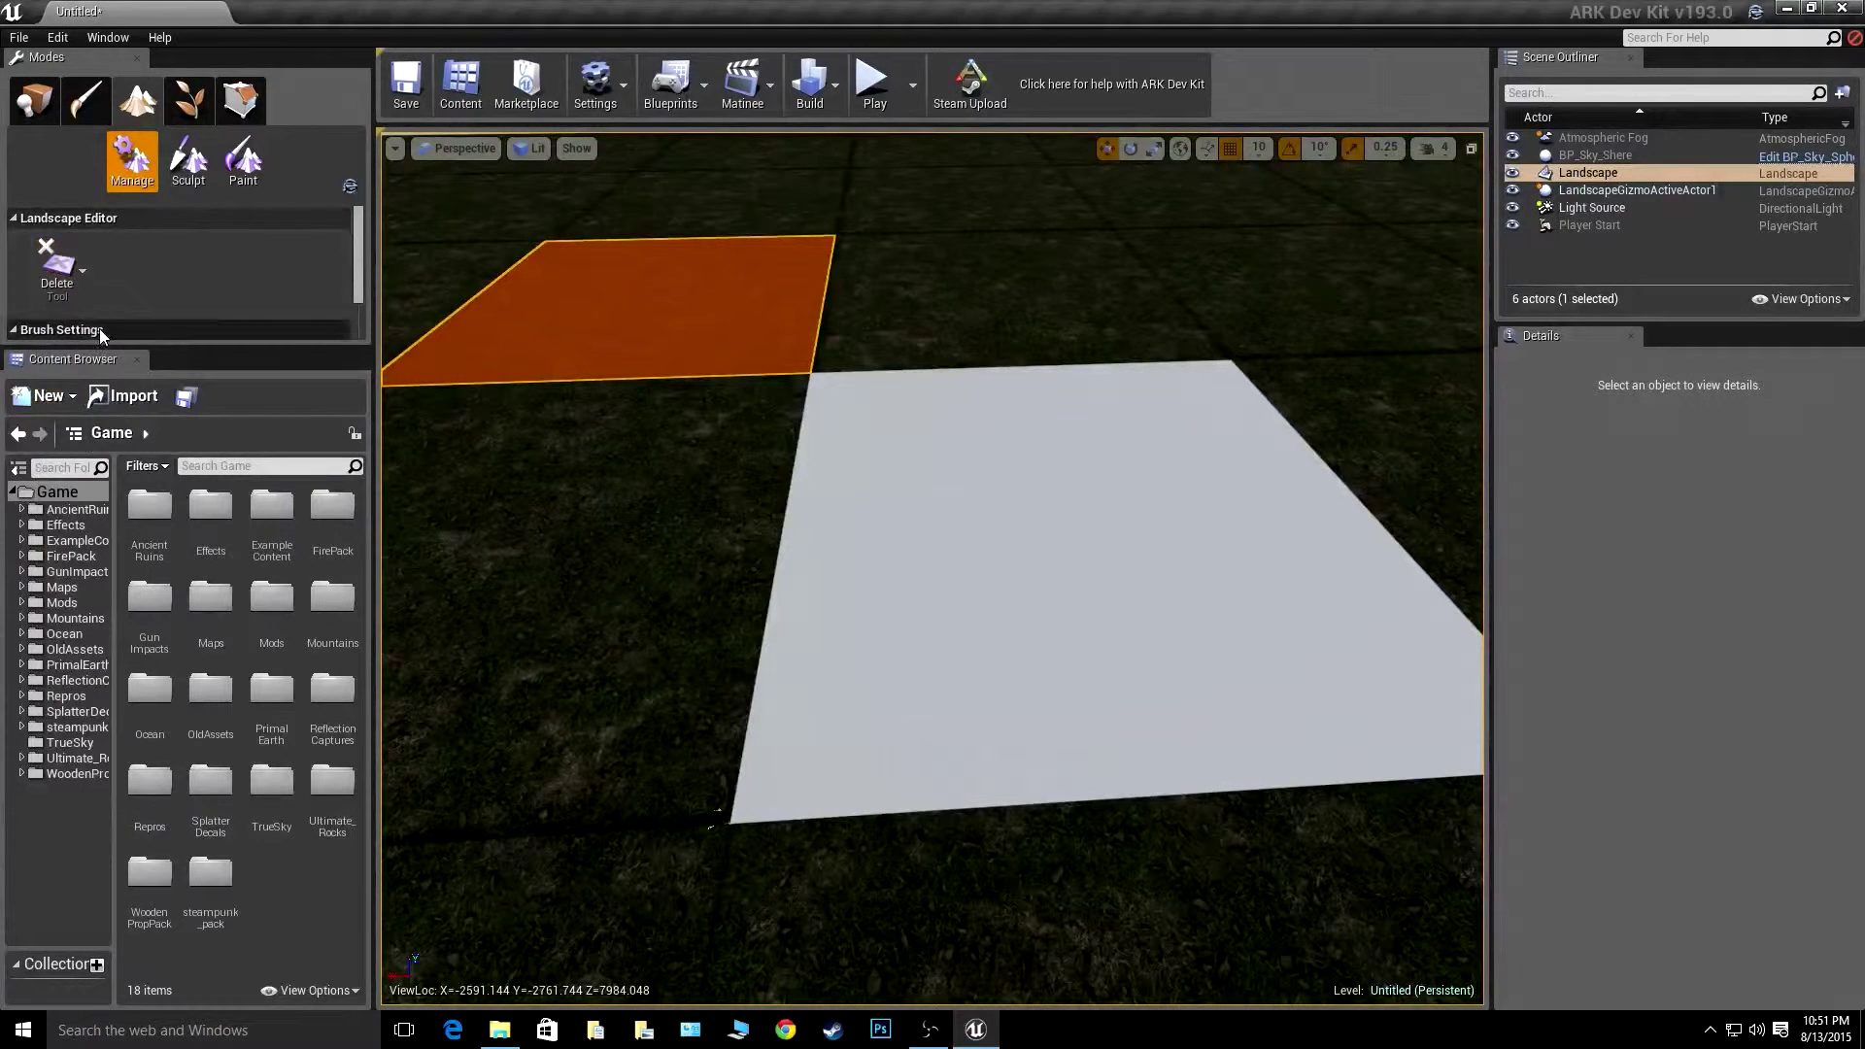
{"action": "left_click", "coordinate": [84, 288]}
{"action": "left_click", "coordinate": [84, 289]}
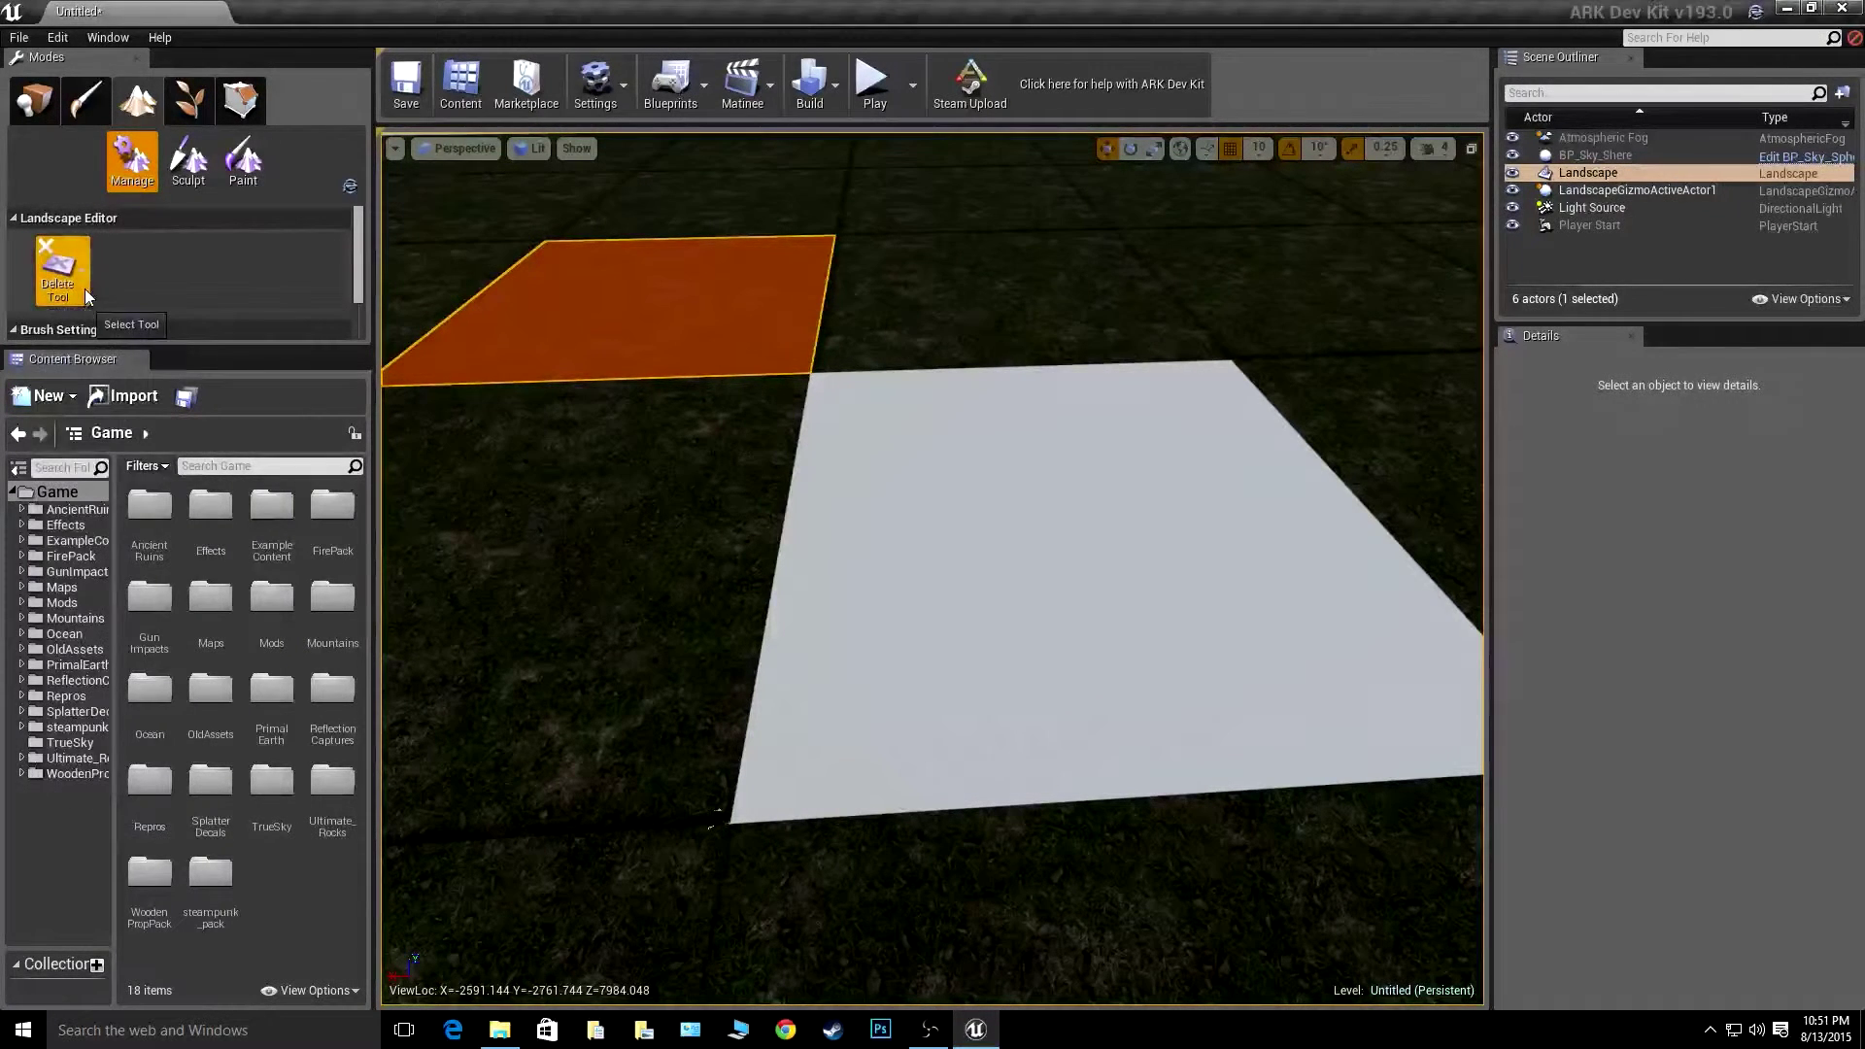
{"action": "left_click", "coordinate": [84, 288]}
{"action": "left_click", "coordinate": [128, 498]}
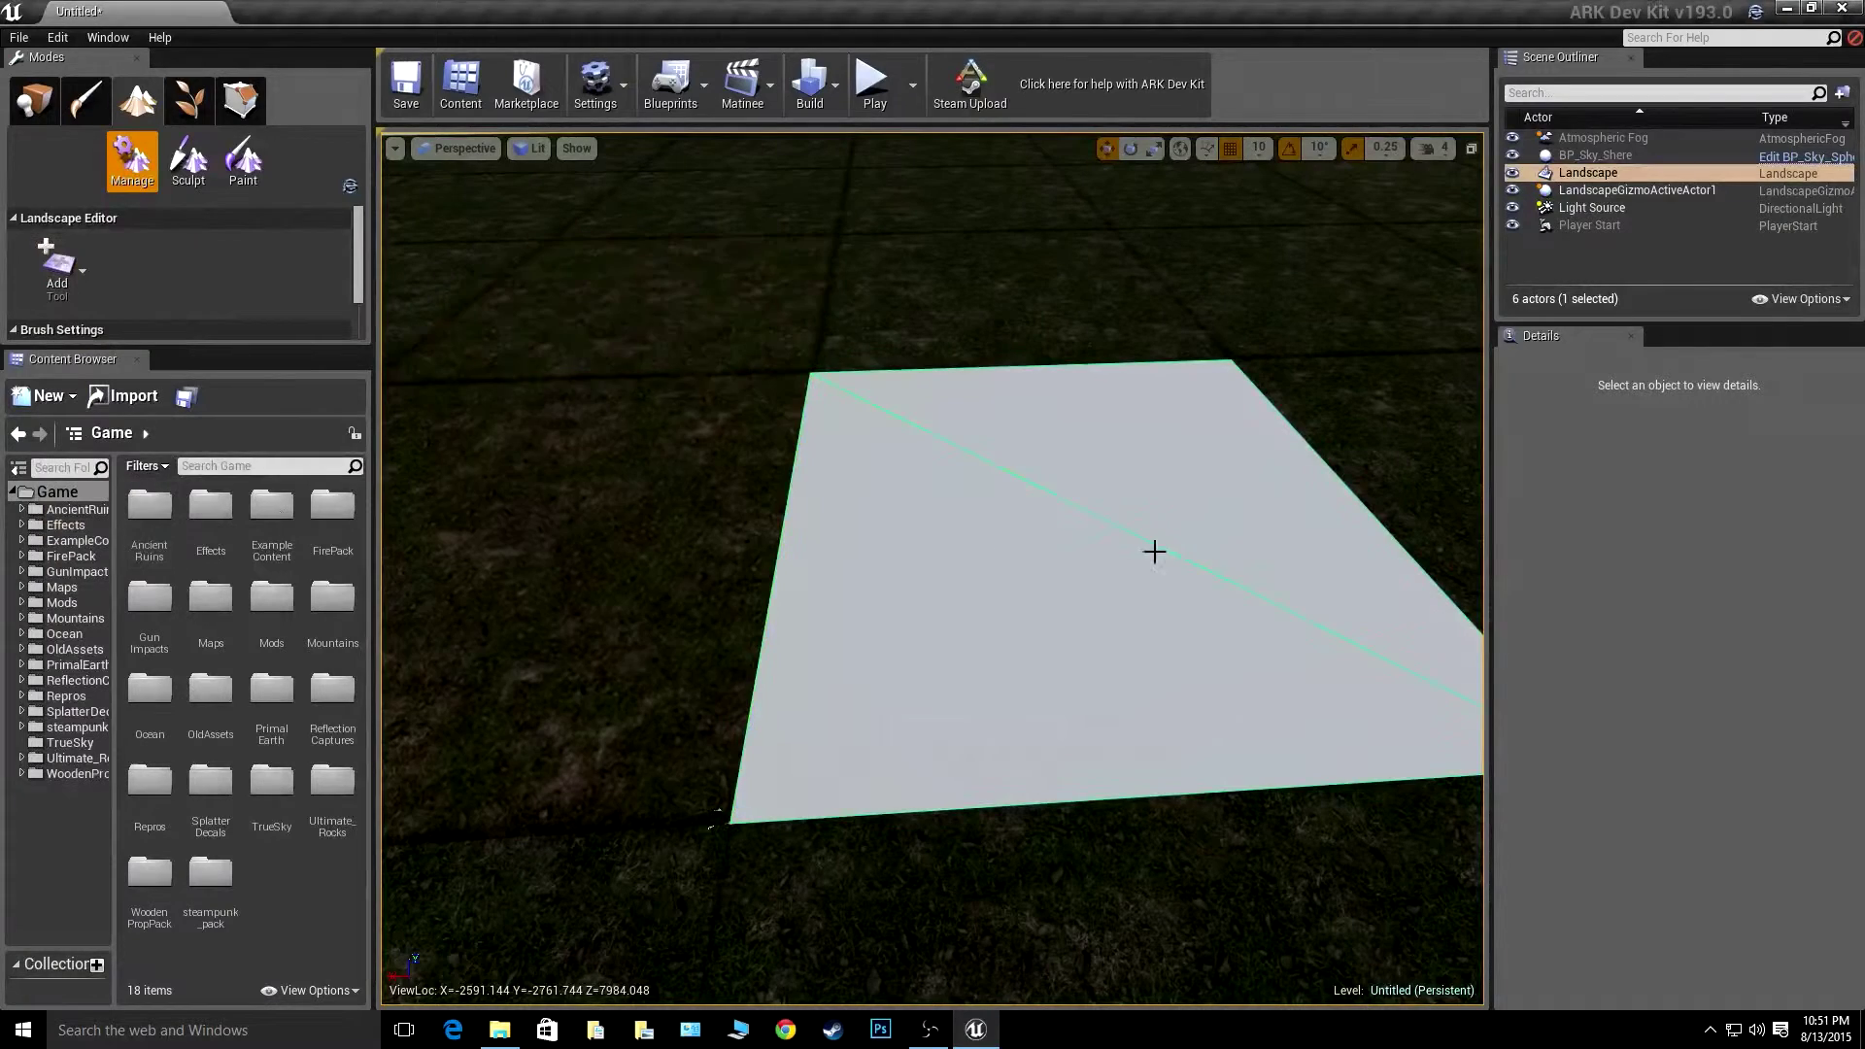
{"action": "left_click", "coordinate": [1069, 564]}
{"action": "right_click_drag", "start_coordinate": [1098, 350], "coordinate": [951, 195]}
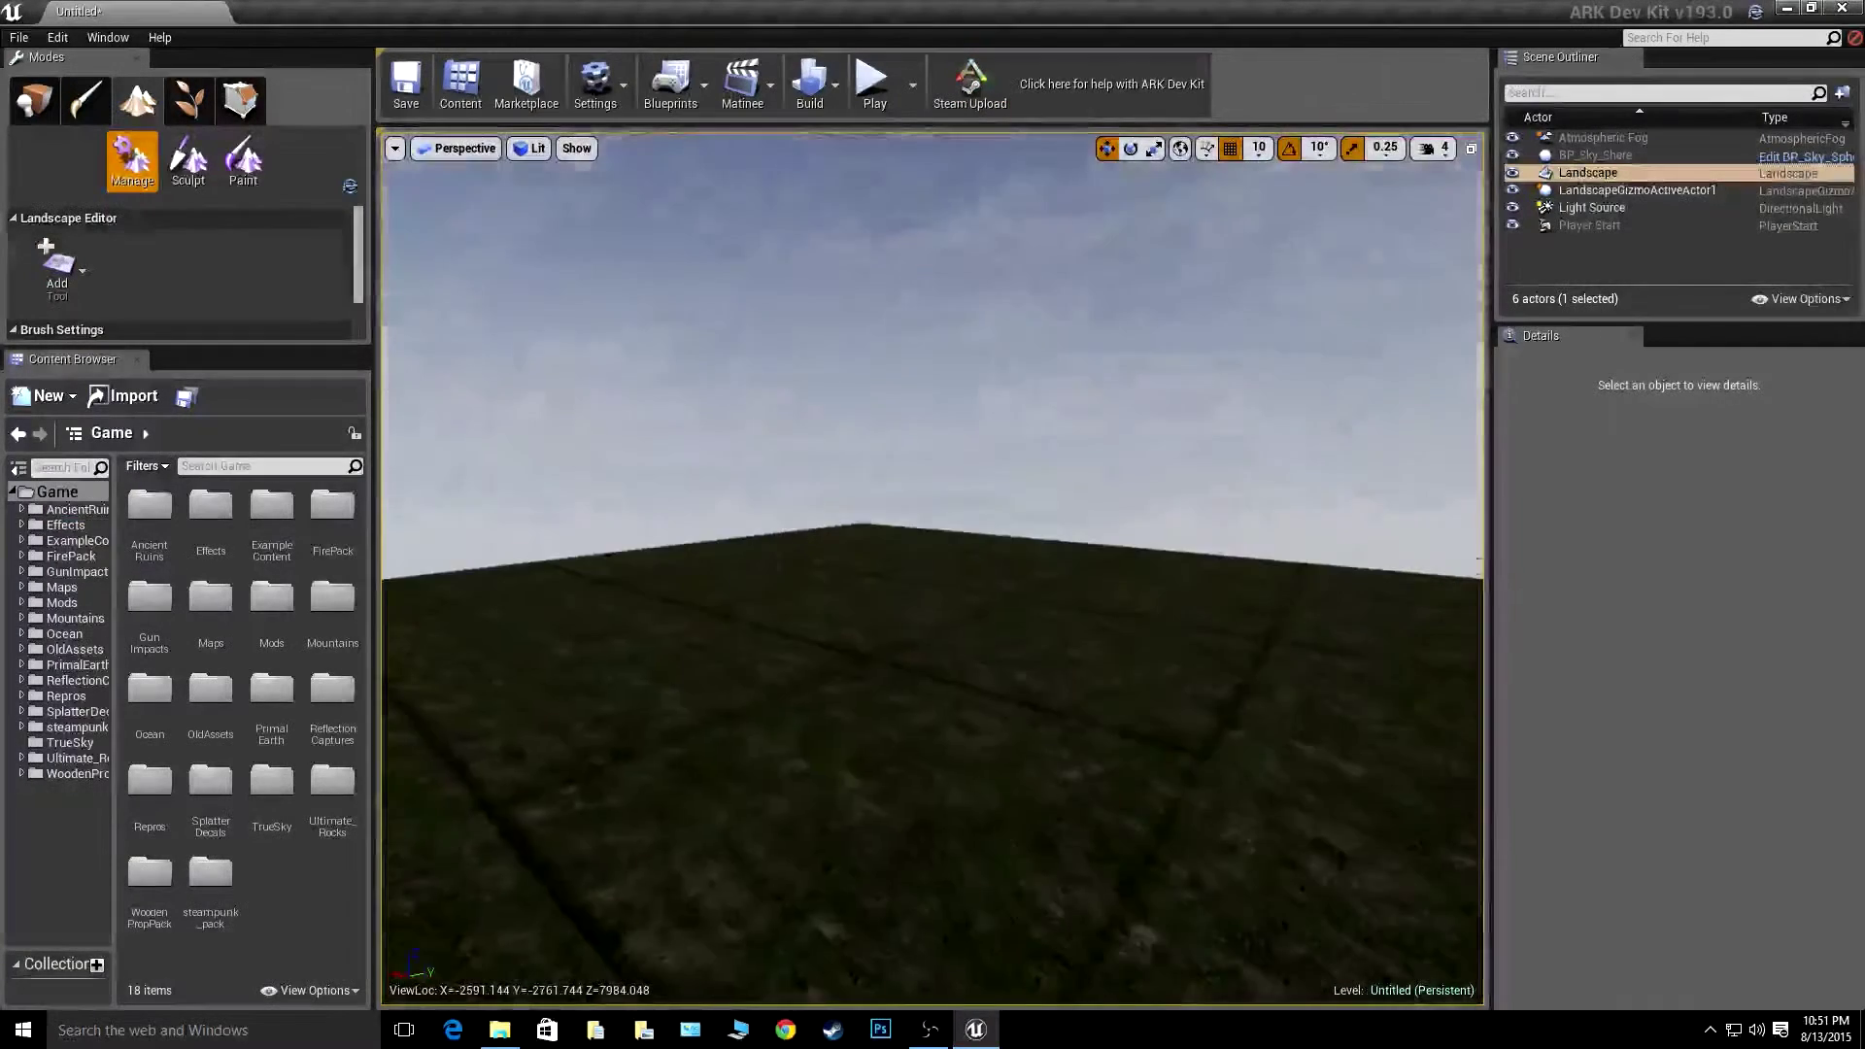
{"action": "right_click_drag", "start_coordinate": [1069, 456], "coordinate": [1144, 416]}
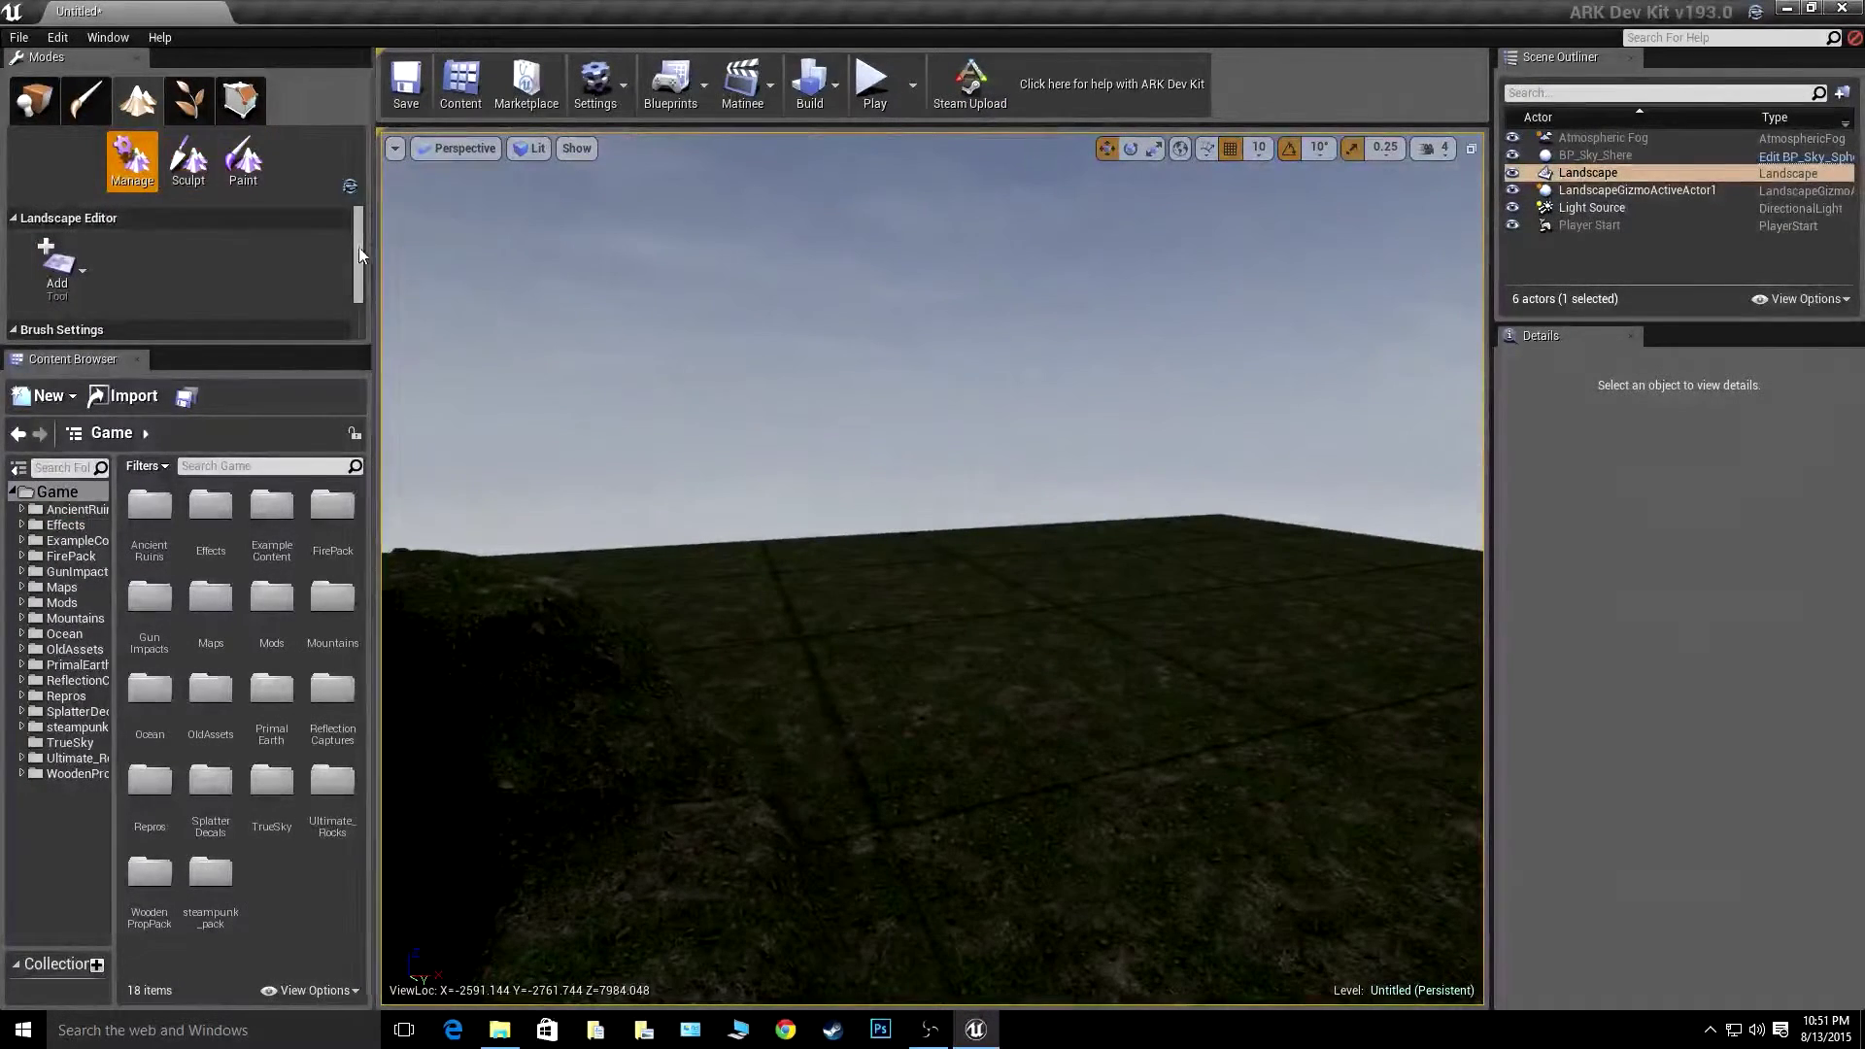
{"action": "left_click", "coordinate": [84, 270]}
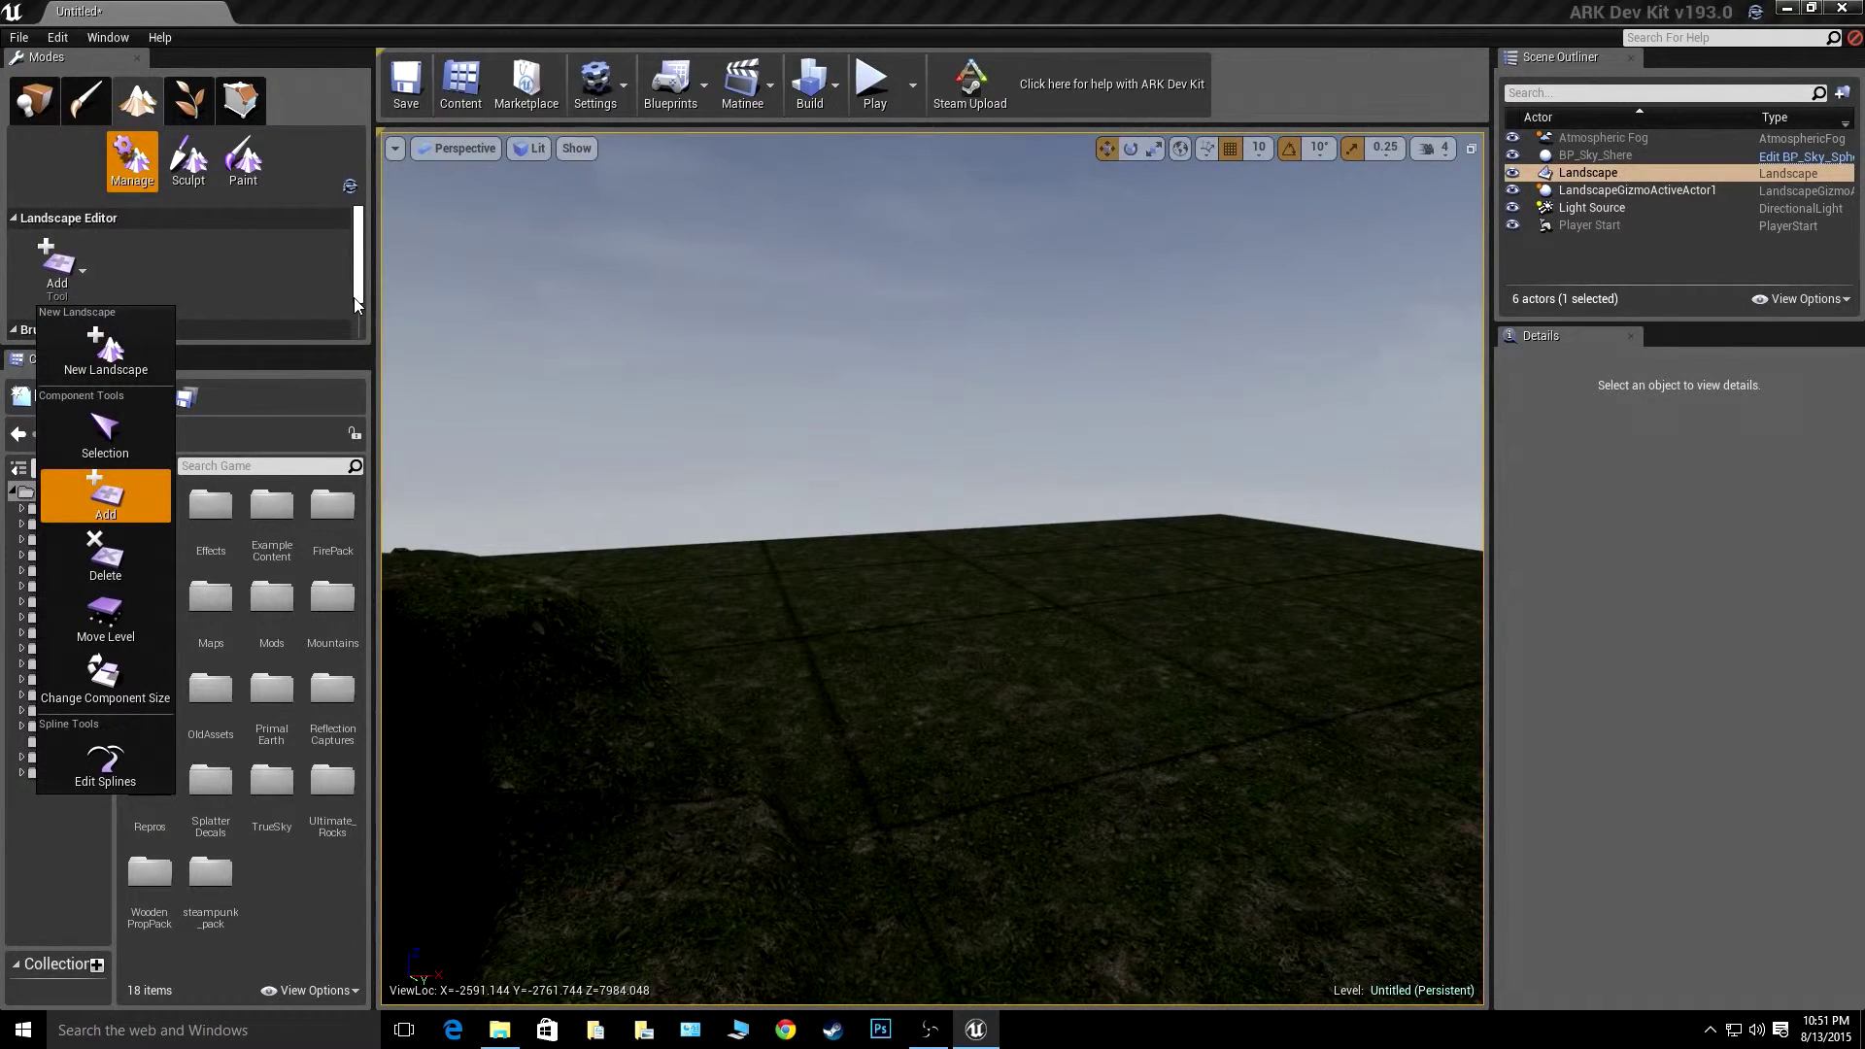
{"action": "left_click", "coordinate": [356, 262]}
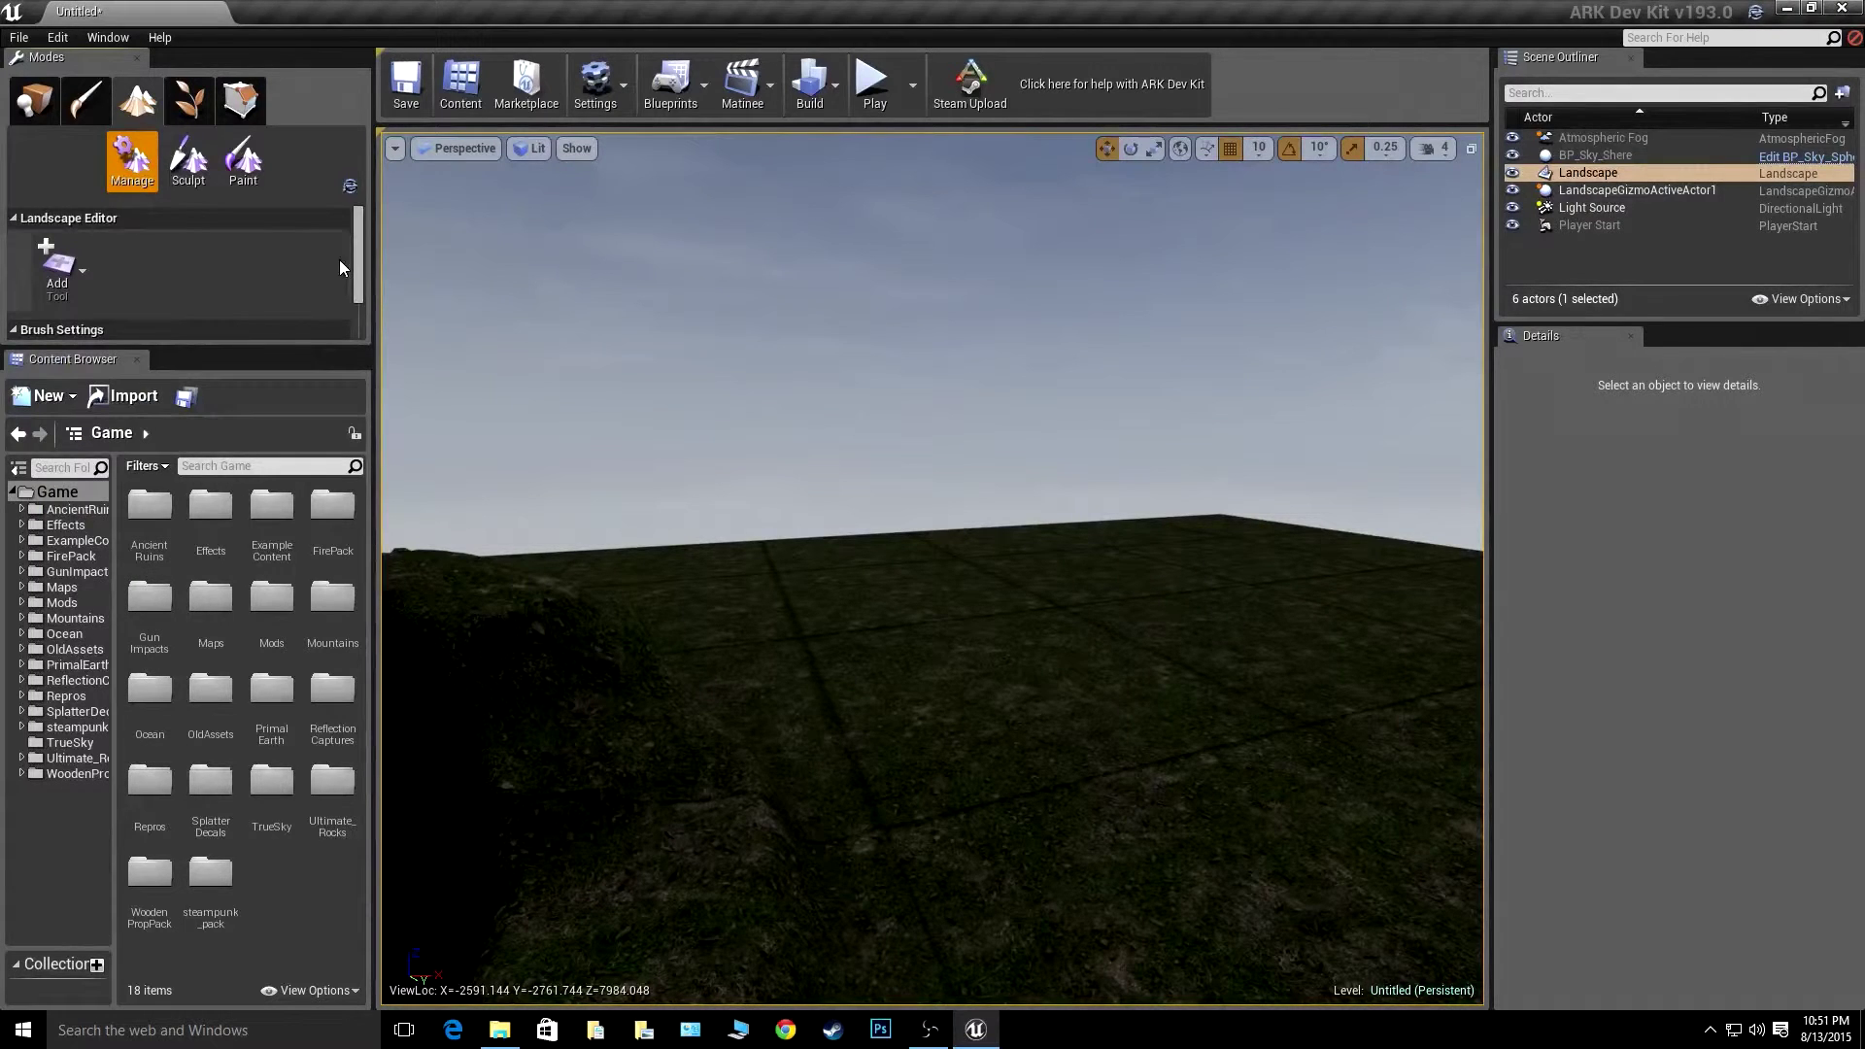
{"action": "left_click", "coordinate": [177, 154]}
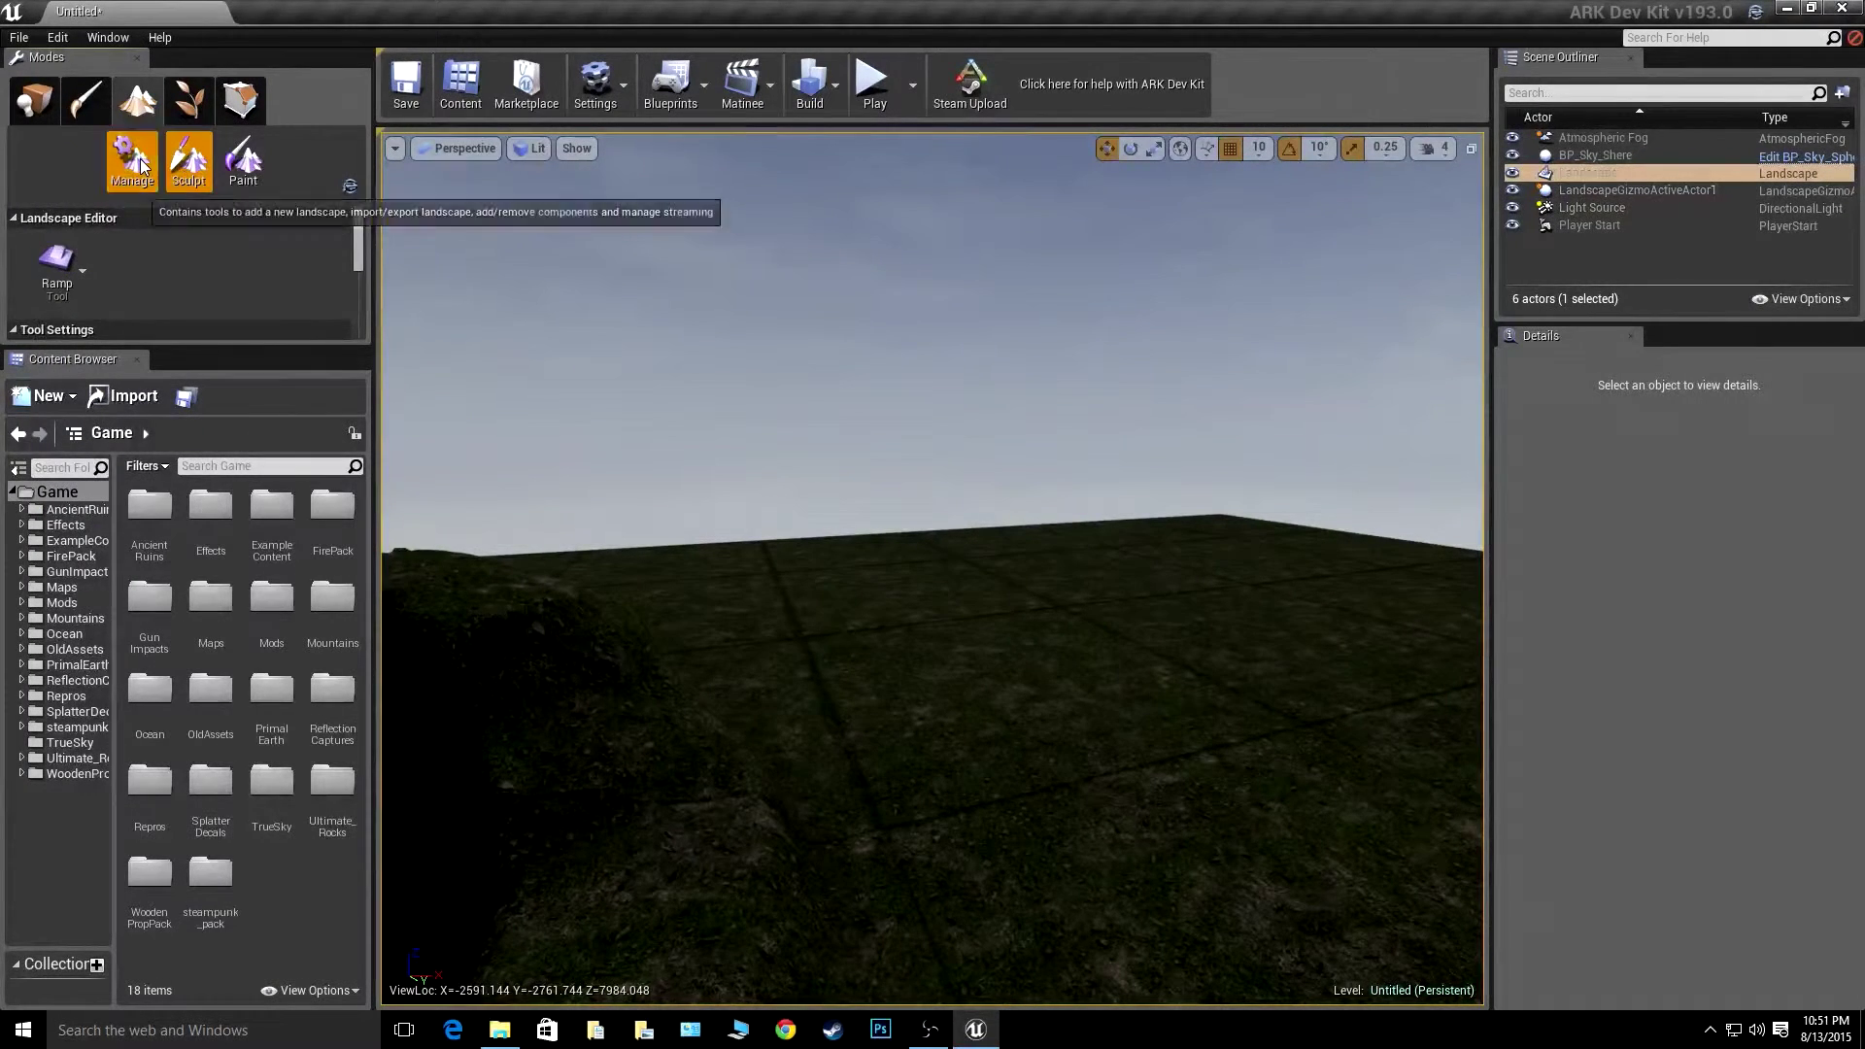
{"action": "left_click", "coordinate": [142, 165]}
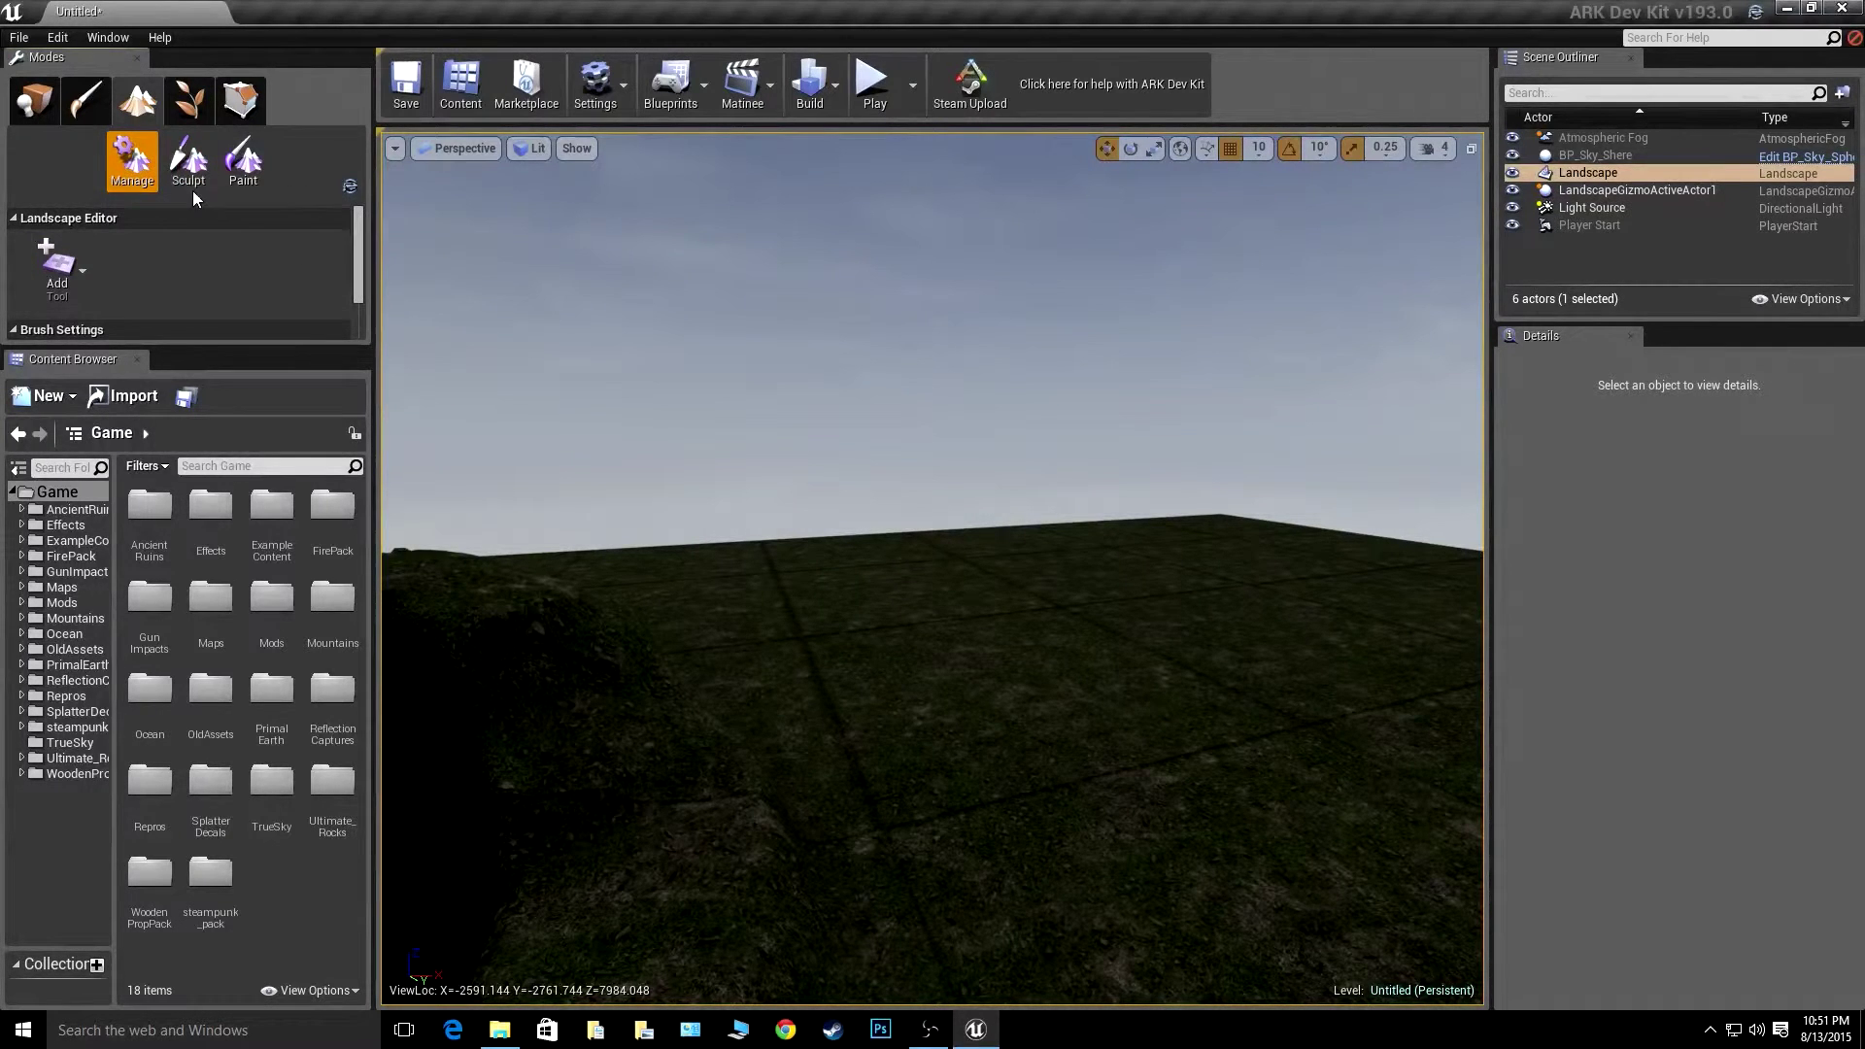
- Switch to the Noise sculpting tool and apply it to the ridge to raise a jagged peak in front of the mountain
{"action": "left_click", "coordinate": [192, 171]}
{"action": "left_click", "coordinate": [85, 268]}
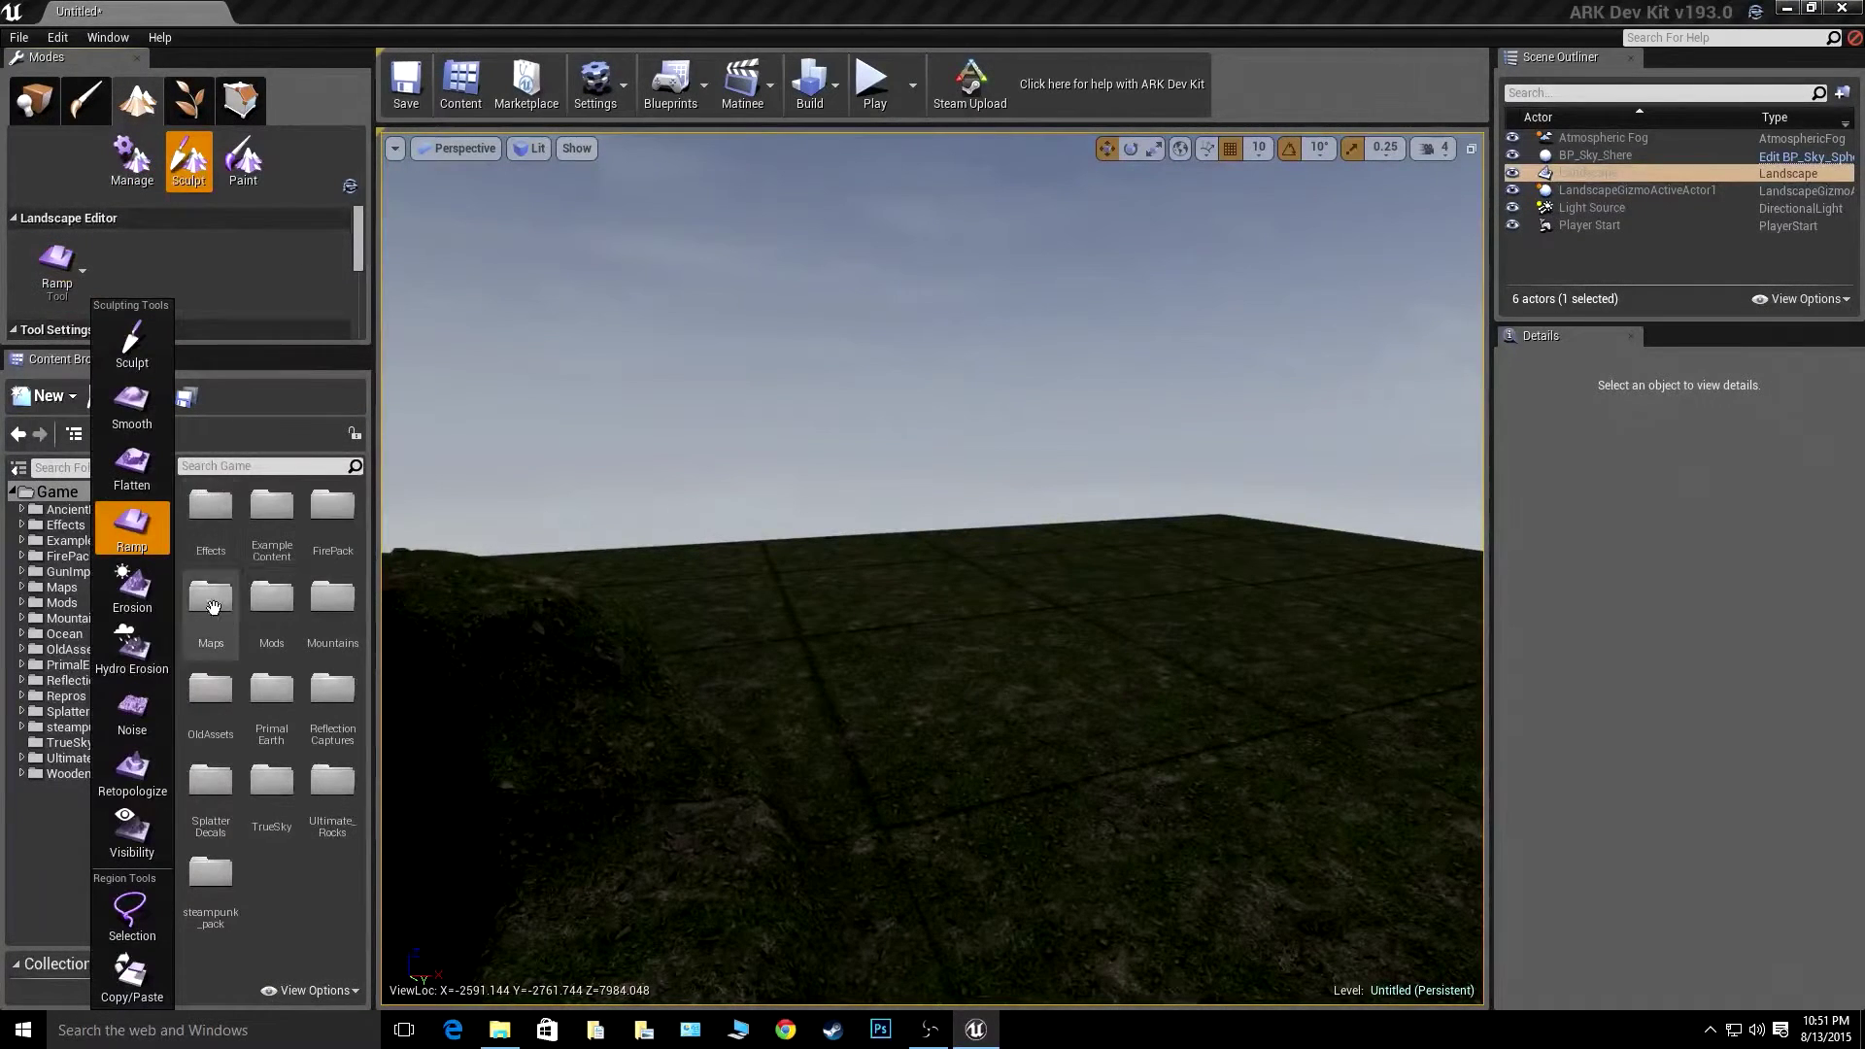
{"action": "left_click", "coordinate": [133, 724]}
{"action": "mouse_move", "coordinate": [726, 631]}
{"action": "right_mouse_down"}
{"action": "mouse_move", "coordinate": [582, 719]}
{"action": "mouse_move", "coordinate": [543, 622]}
{"action": "mouse_move", "coordinate": [718, 661]}
{"action": "right_mouse_up"}
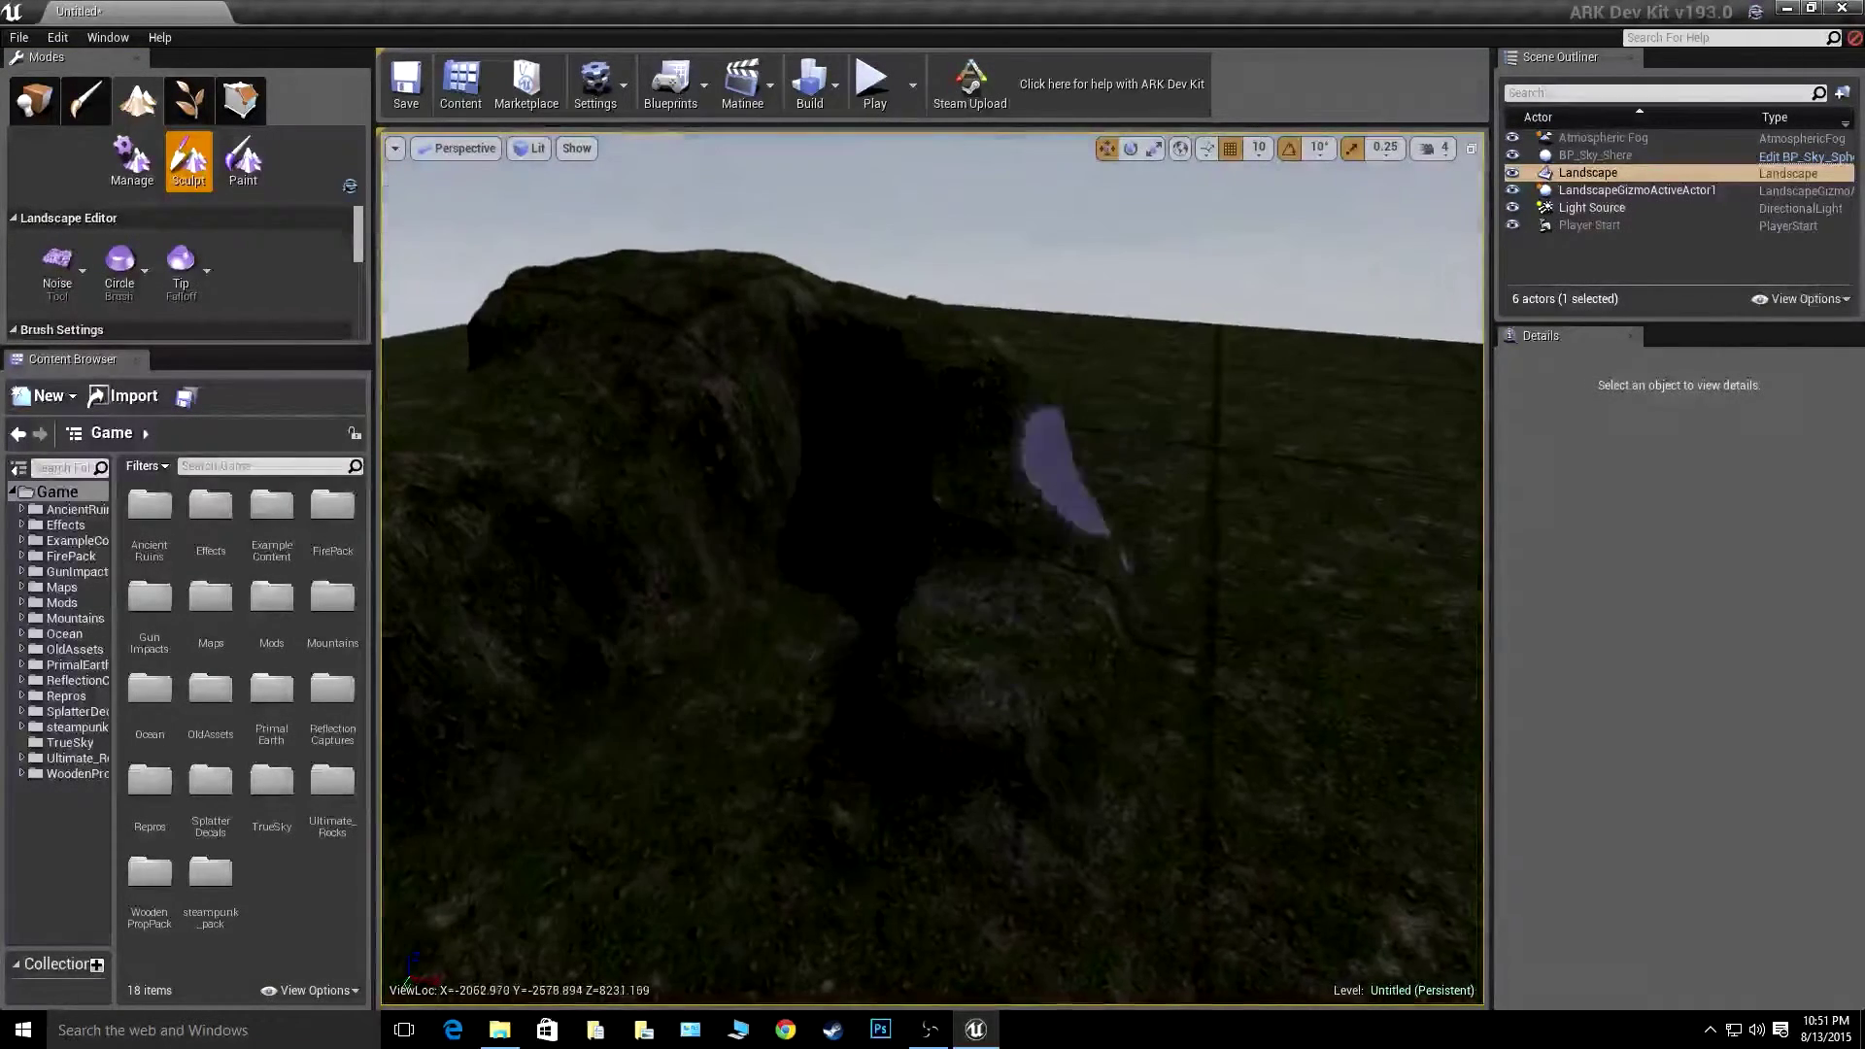
{"action": "left_click", "coordinate": [802, 392]}
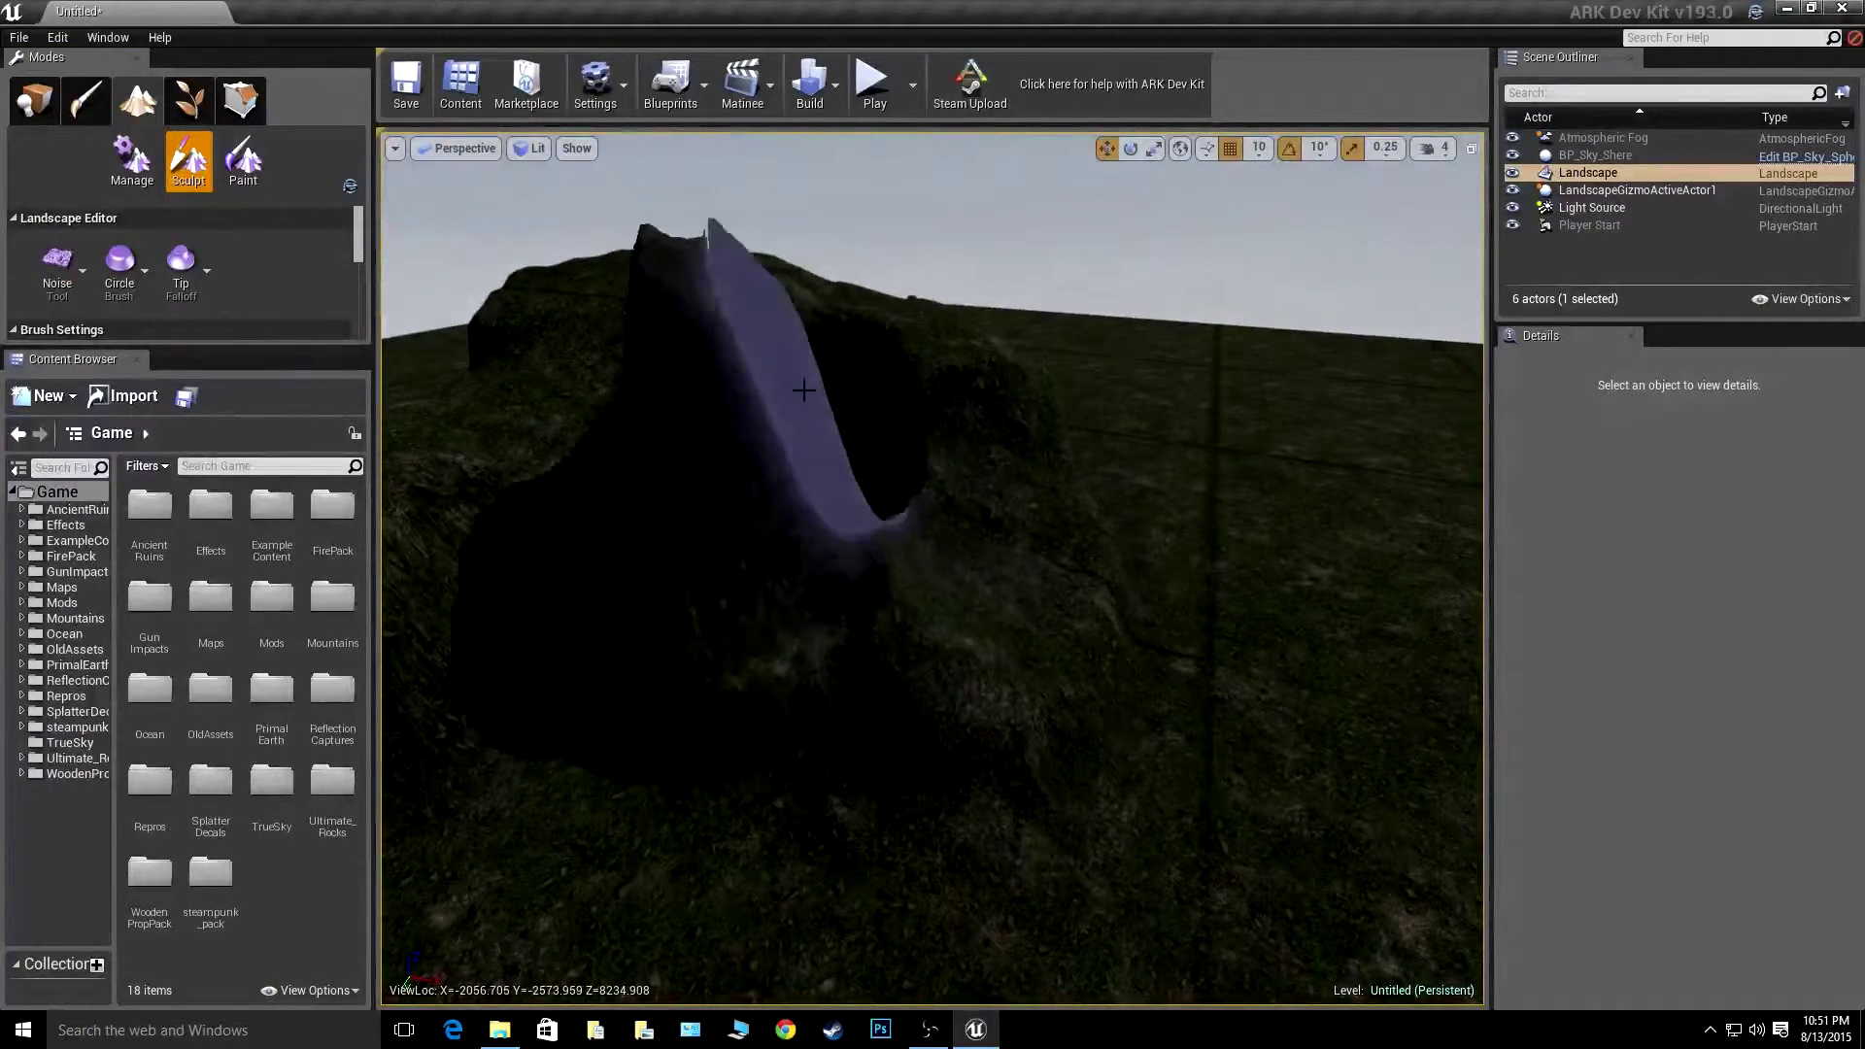
- Brush the Noise tool over the ridge and the slopes beside it to raise more jagged peaks on the mountain
{"action": "mouse_move", "coordinate": [1006, 425]}
{"action": "right_mouse_down"}
{"action": "mouse_move", "coordinate": [893, 432]}
{"action": "mouse_move", "coordinate": [825, 384]}
{"action": "right_mouse_up"}
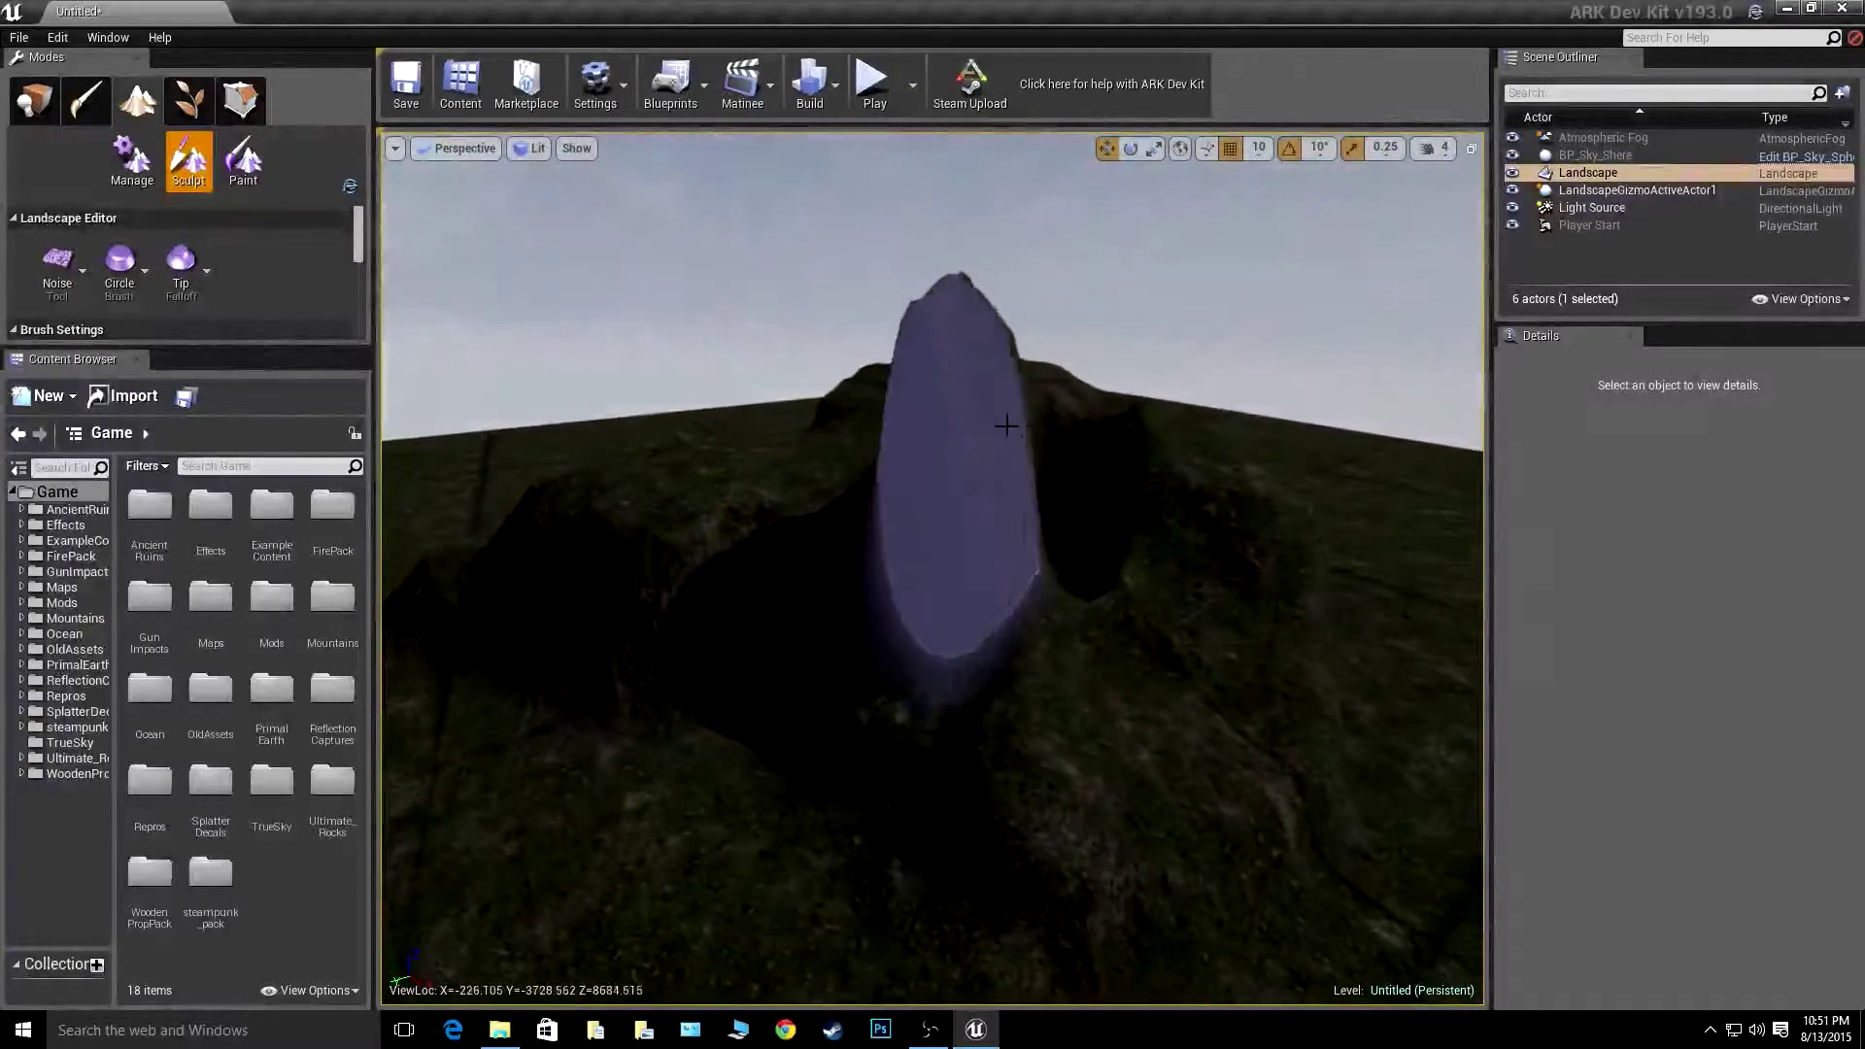
{"action": "mouse_move", "coordinate": [1099, 451]}
{"action": "left_mouse_down"}
{"action": "mouse_move", "coordinate": [1113, 461]}
{"action": "mouse_move", "coordinate": [1110, 443]}
{"action": "left_mouse_up"}
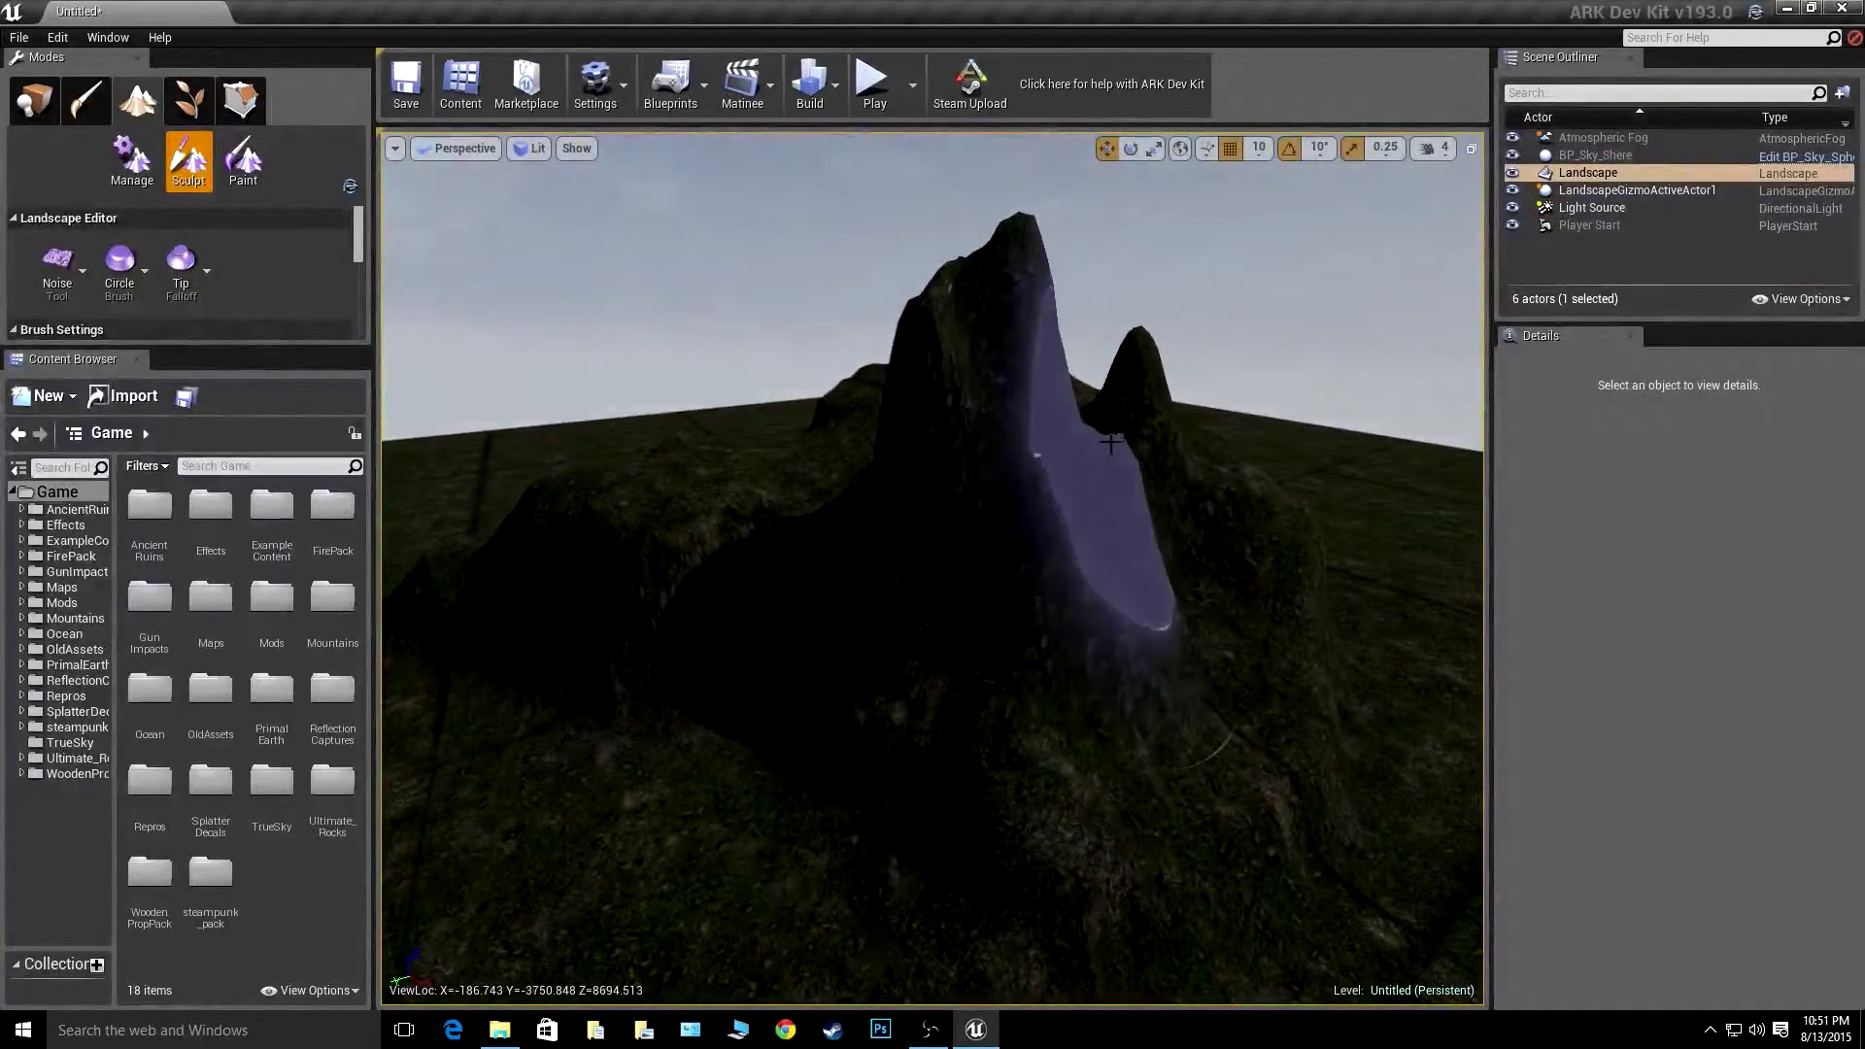
{"action": "right_click_drag", "start_coordinate": [1111, 443], "coordinate": [1025, 529]}
{"action": "mouse_move", "coordinate": [740, 554]}
{"action": "left_mouse_down"}
{"action": "mouse_move", "coordinate": [695, 573]}
{"action": "mouse_move", "coordinate": [871, 718]}
{"action": "left_mouse_up"}
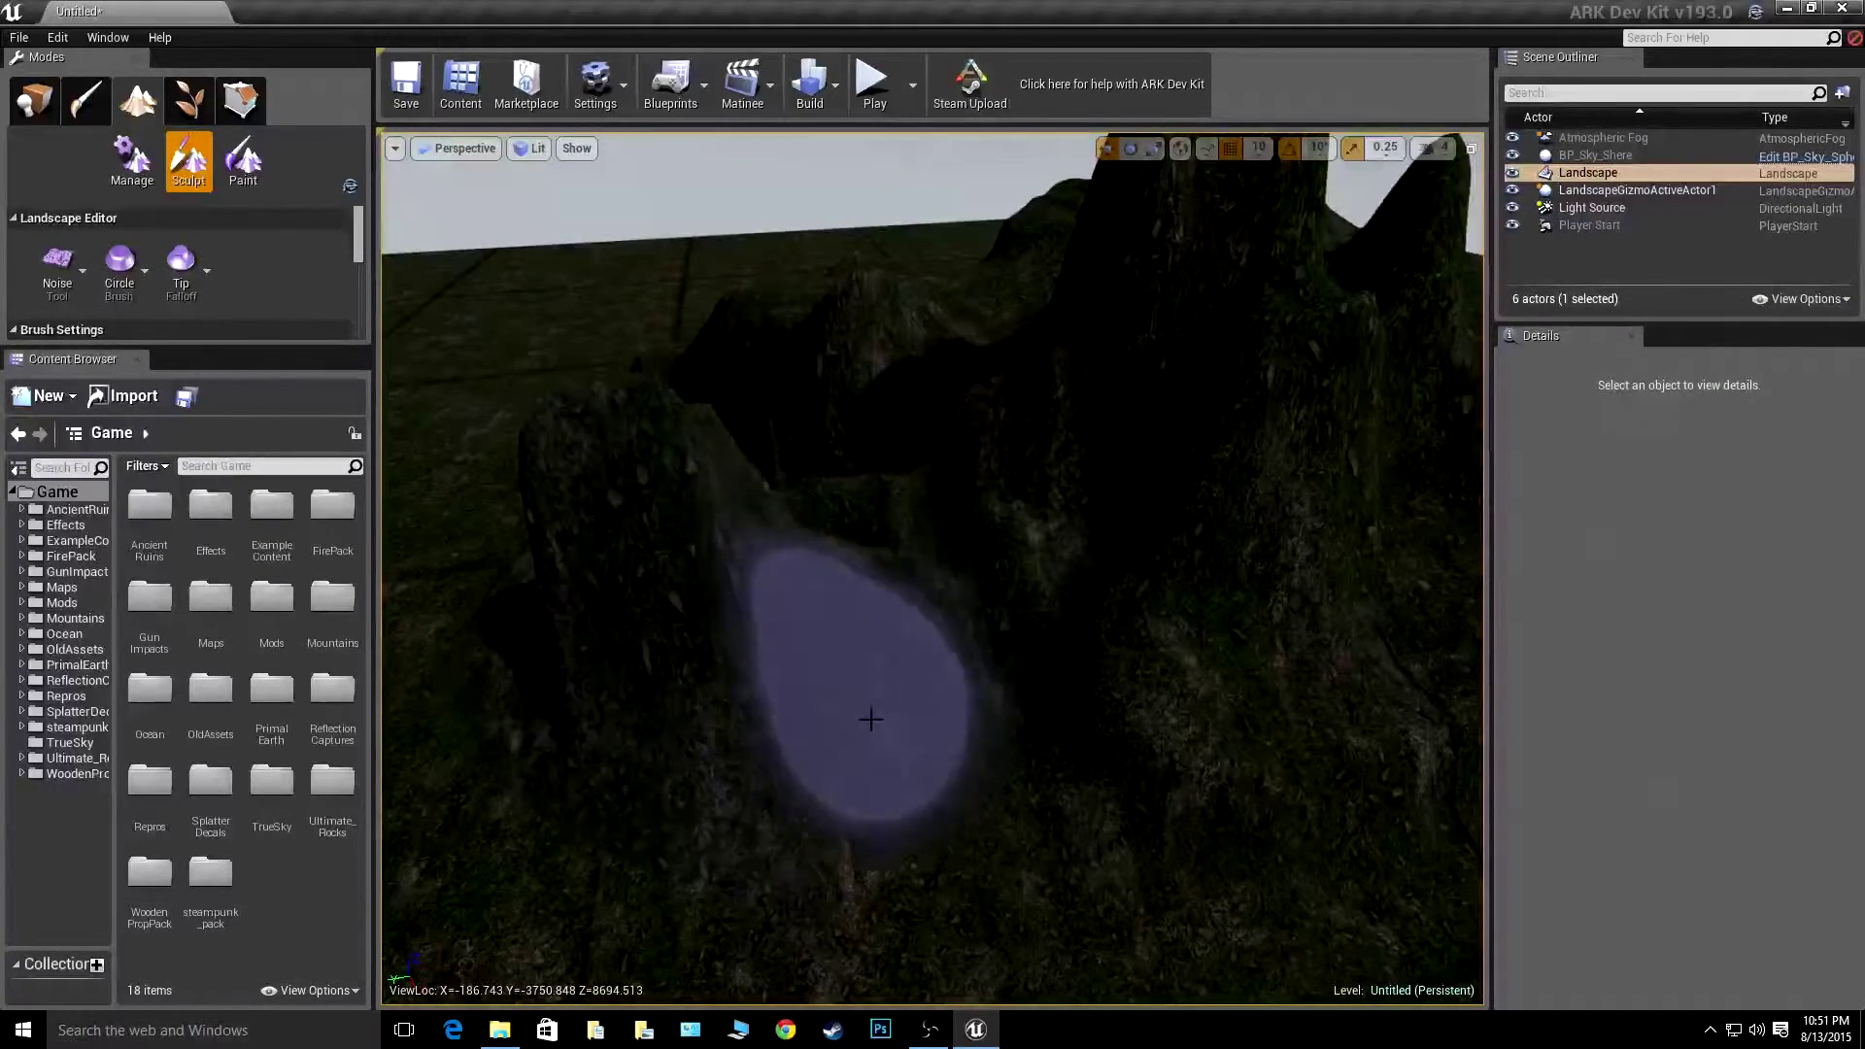
{"action": "left_click_drag", "start_coordinate": [1082, 542], "coordinate": [903, 509]}
- Apply the Noise tool to the low mound at the near end of the mountain to form sharp spikes
{"action": "key", "text": "a"}
{"action": "mouse_move", "coordinate": [903, 509]}
{"action": "right_mouse_down"}
{"action": "mouse_move", "coordinate": [970, 417]}
{"action": "mouse_move", "coordinate": [937, 515]}
{"action": "mouse_move", "coordinate": [903, 510]}
{"action": "mouse_move", "coordinate": [1029, 476]}
{"action": "mouse_move", "coordinate": [1035, 396]}
{"action": "right_mouse_up"}
{"action": "key", "text": "w"}
{"action": "key", "text": "s"}
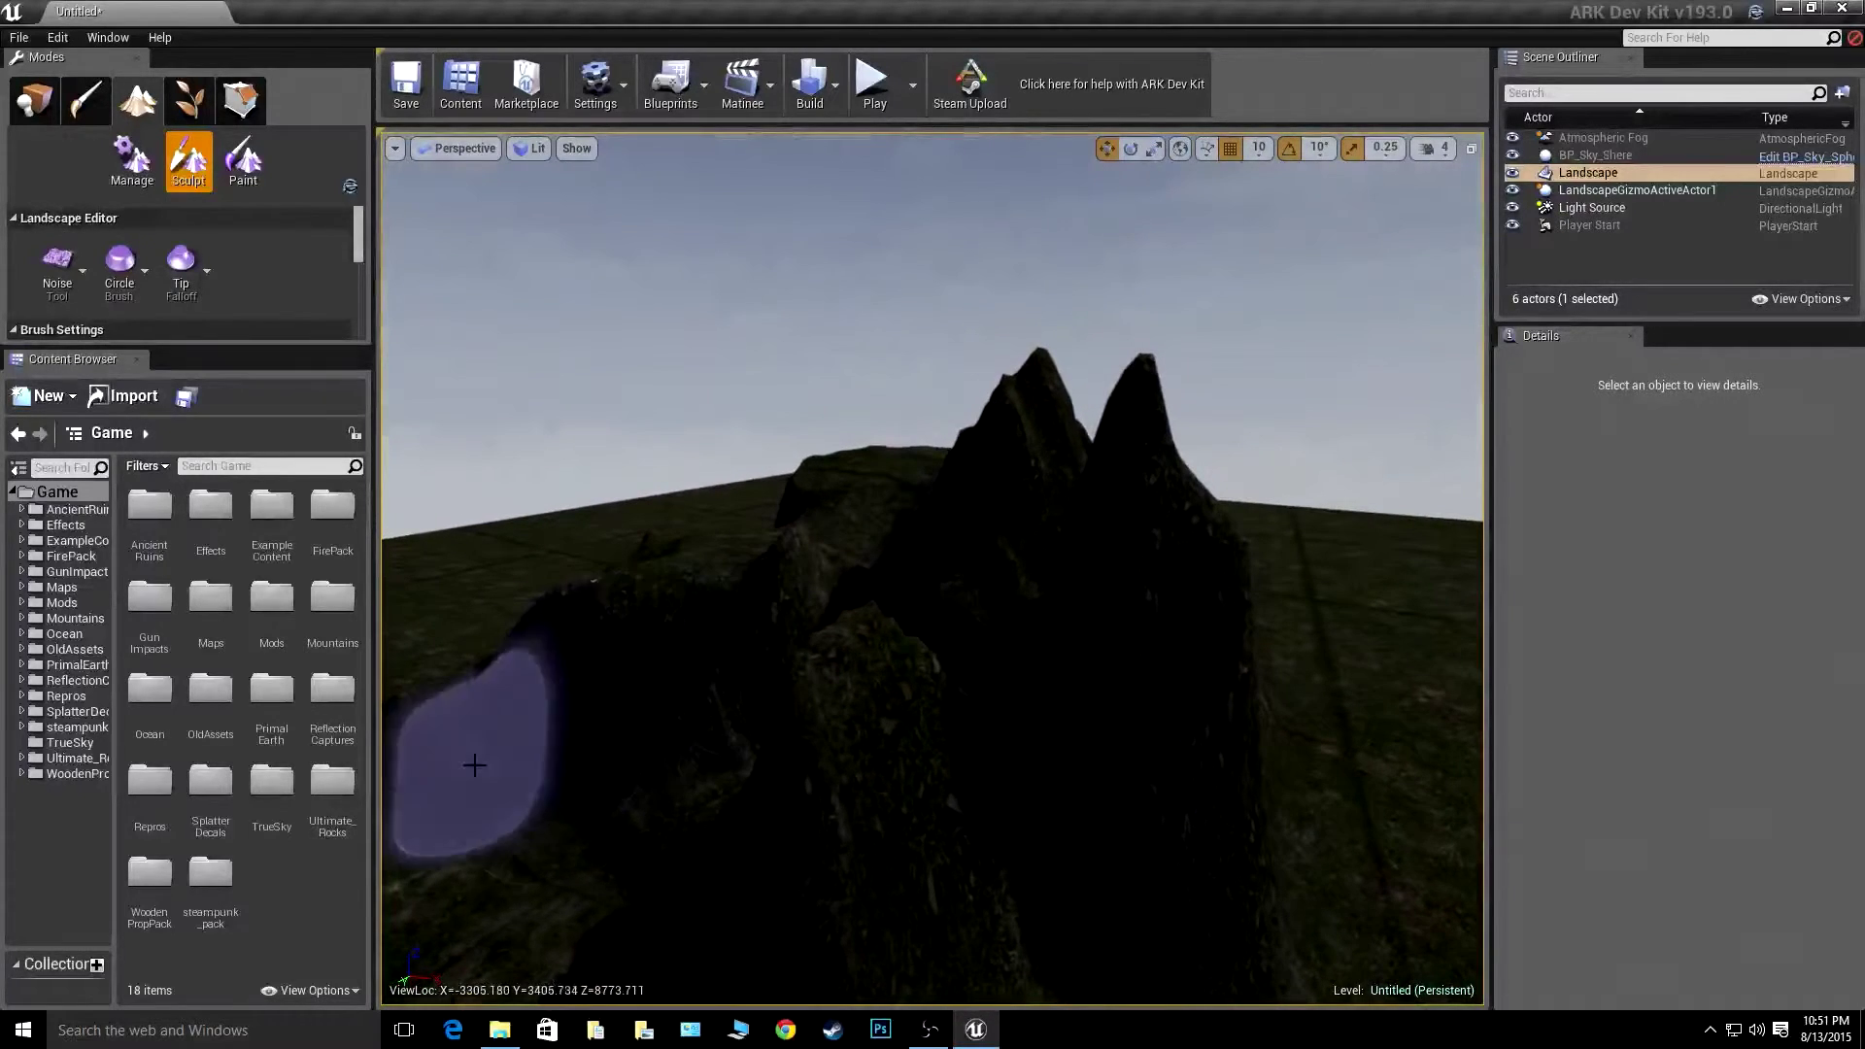
{"action": "mouse_move", "coordinate": [475, 765]}
{"action": "left_mouse_down"}
{"action": "mouse_move", "coordinate": [626, 840]}
{"action": "mouse_move", "coordinate": [493, 713]}
{"action": "mouse_move", "coordinate": [533, 767]}
{"action": "left_mouse_up"}
{"action": "key", "text": "a"}
{"action": "mouse_move", "coordinate": [532, 768]}
{"action": "right_mouse_down"}
{"action": "mouse_move", "coordinate": [418, 791]}
{"action": "mouse_move", "coordinate": [560, 725]}
{"action": "right_mouse_up"}
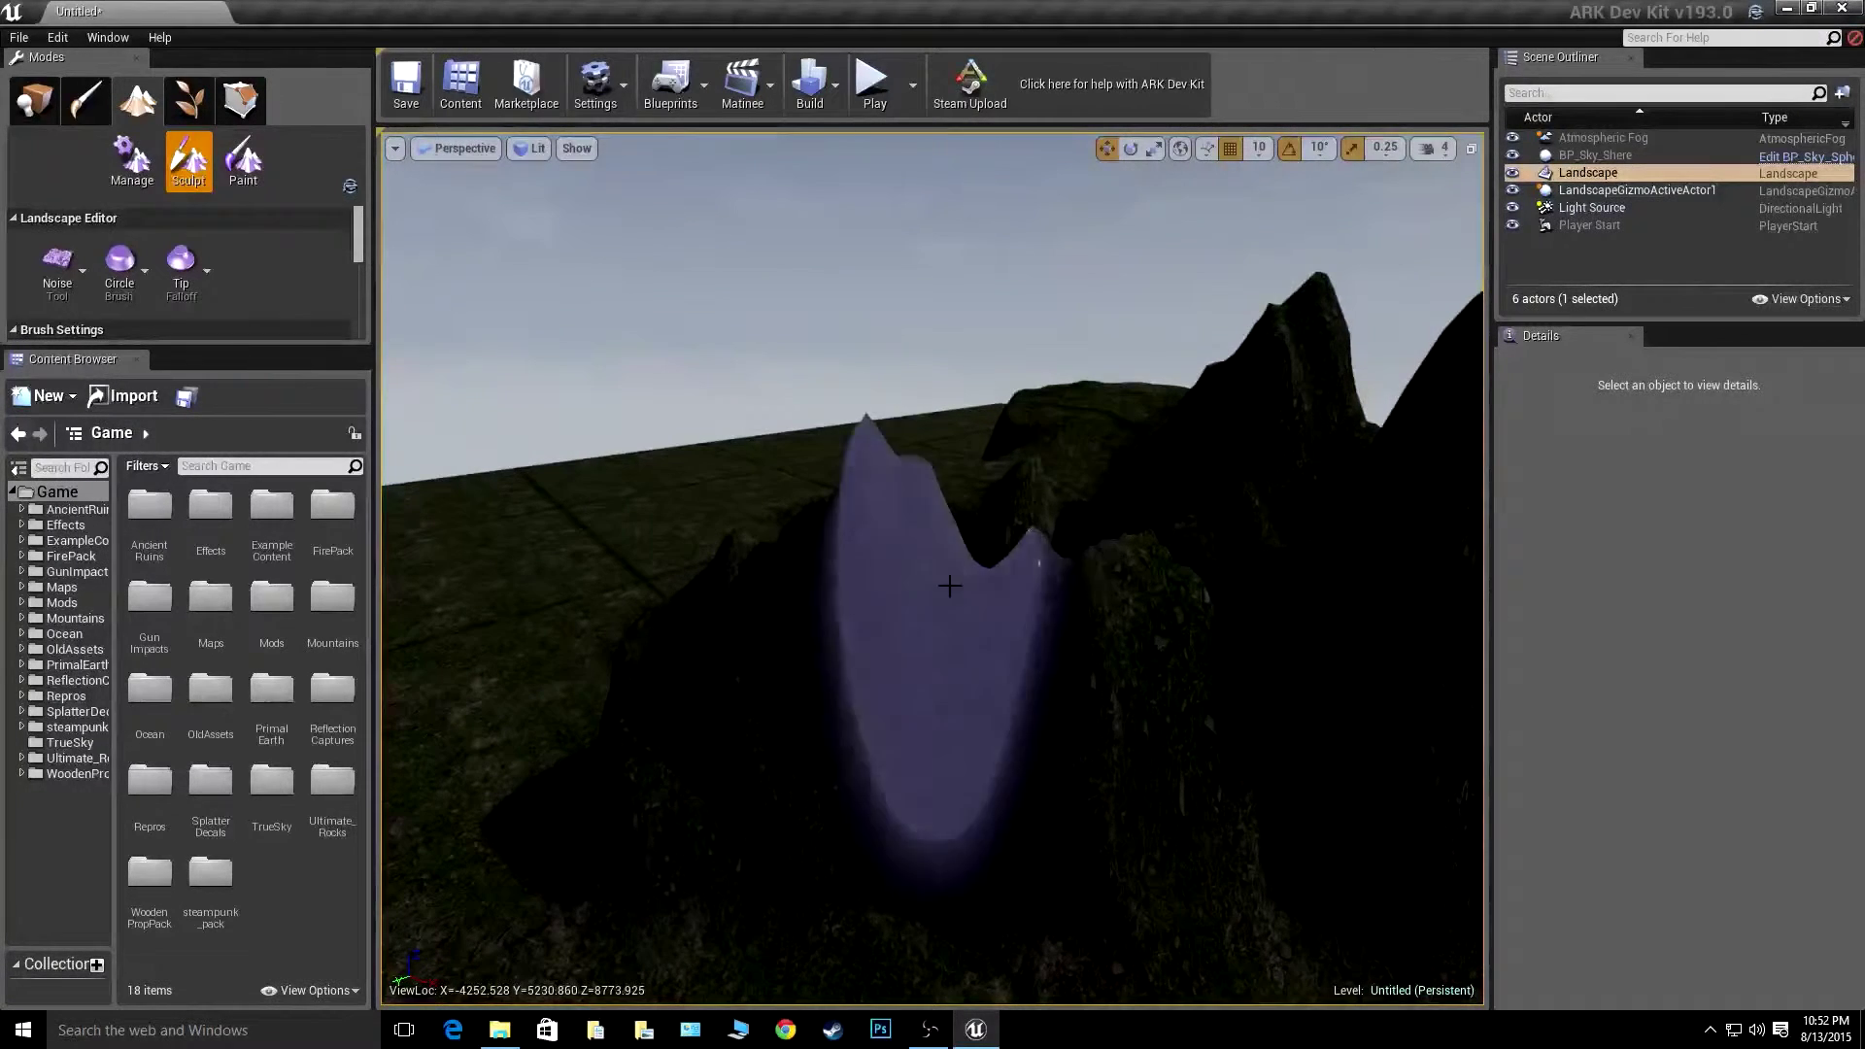
- Roughen the mountain's outer slope with the Noise tool, down to where it meets the flat ground
{"action": "mouse_move", "coordinate": [949, 582]}
{"action": "right_mouse_down"}
{"action": "mouse_move", "coordinate": [874, 592]}
{"action": "mouse_move", "coordinate": [1098, 618]}
{"action": "right_mouse_up"}
{"action": "key", "text": "a"}
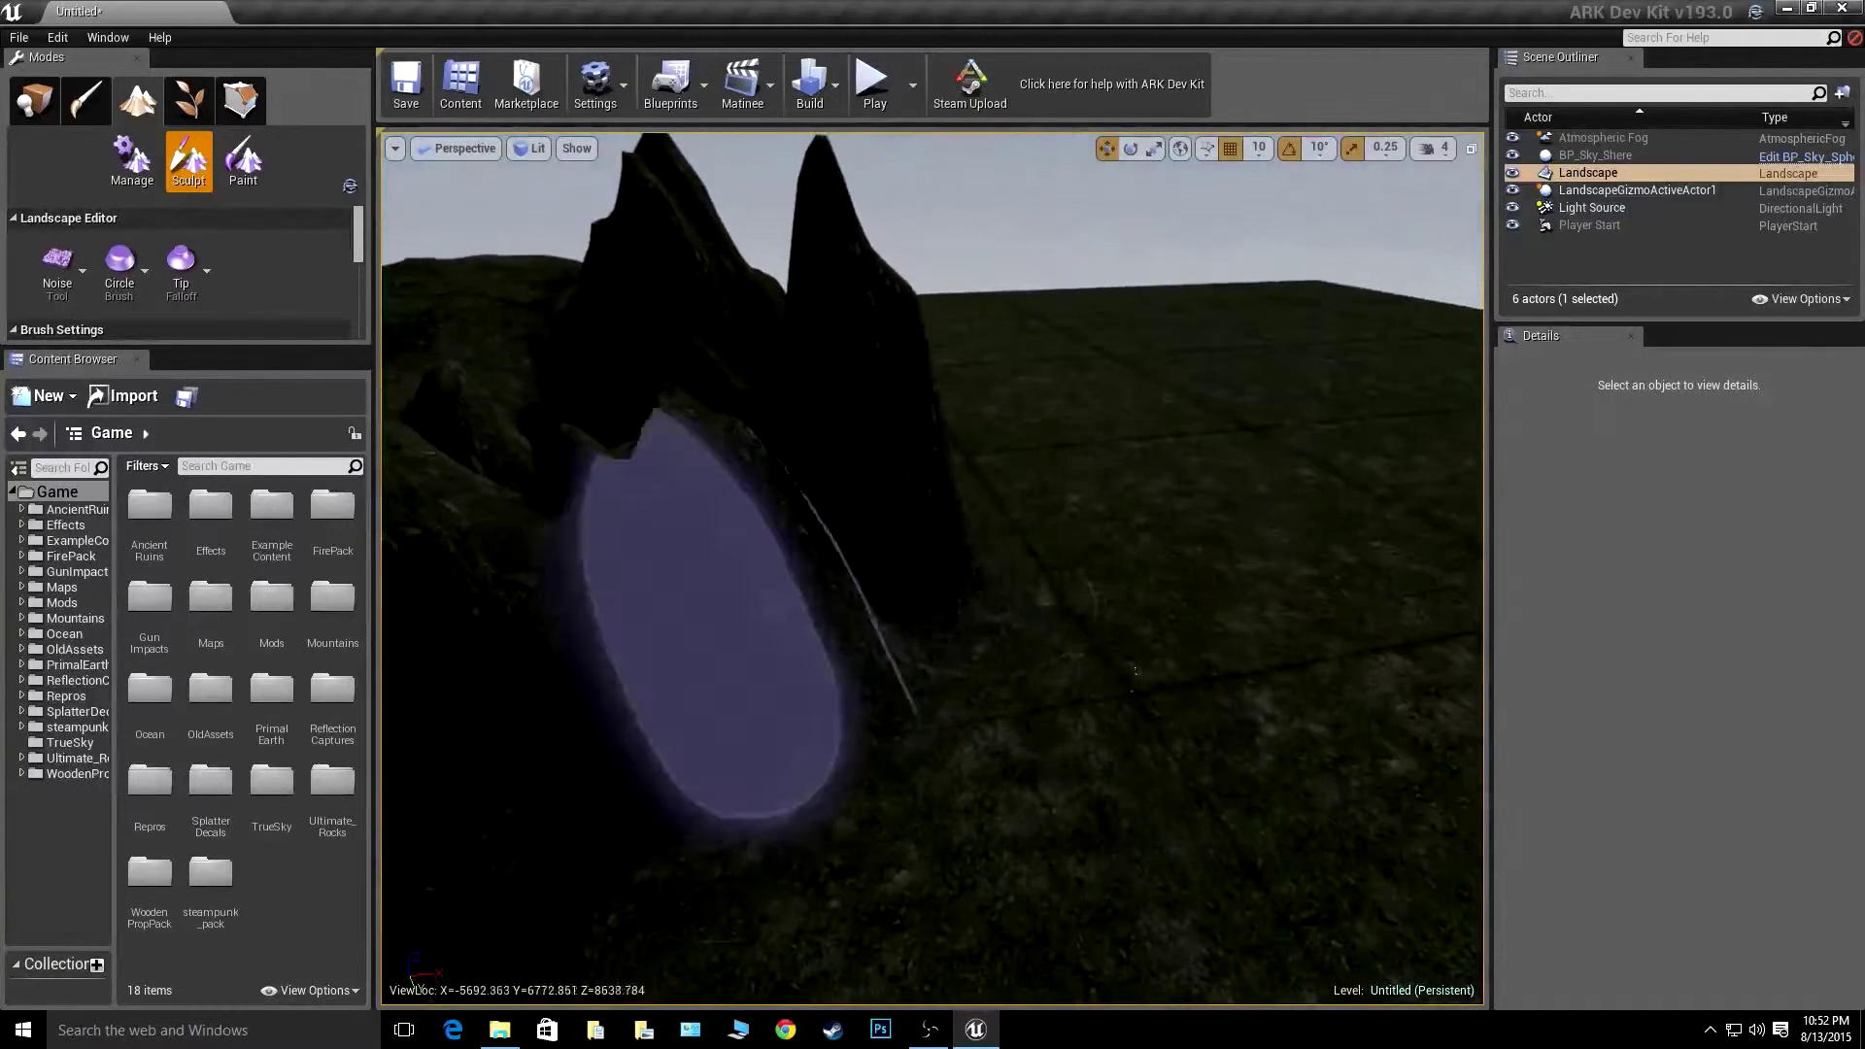
{"action": "right_click_drag", "start_coordinate": [666, 633], "coordinate": [670, 633]}
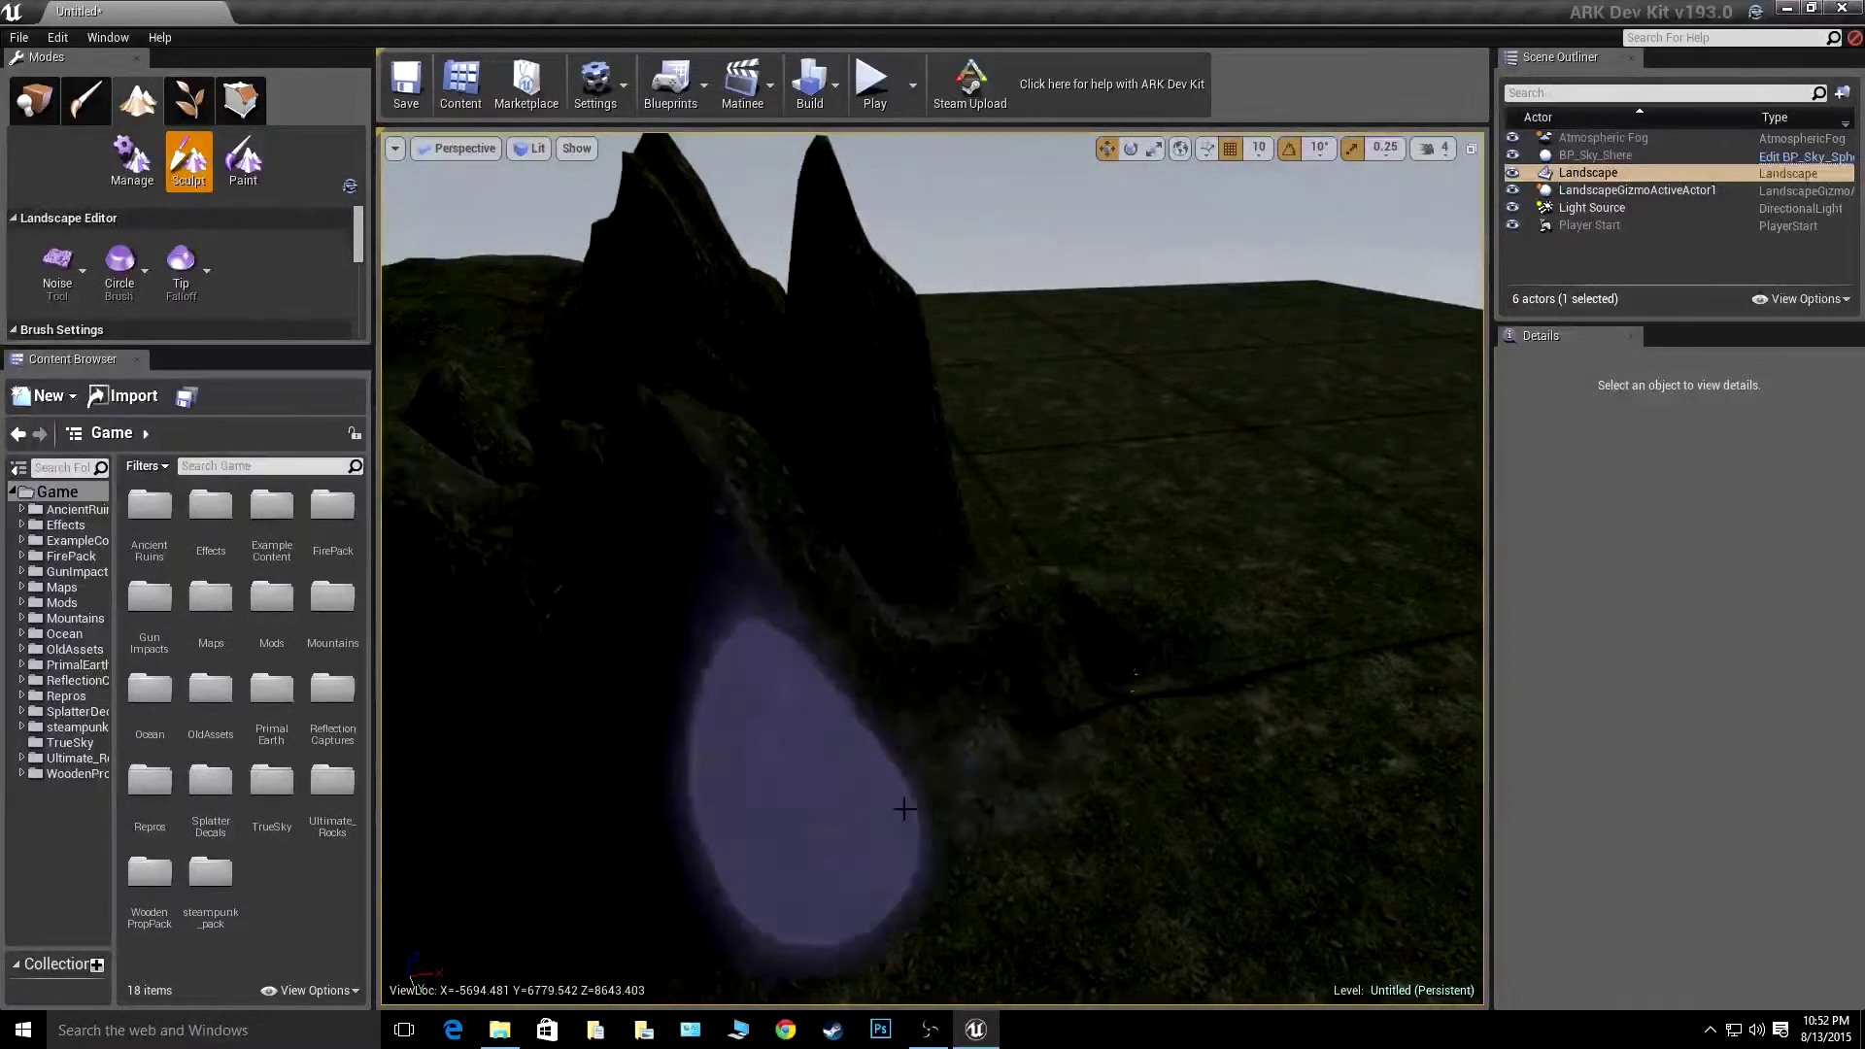
{"action": "right_click_drag", "start_coordinate": [797, 514], "coordinate": [803, 570]}
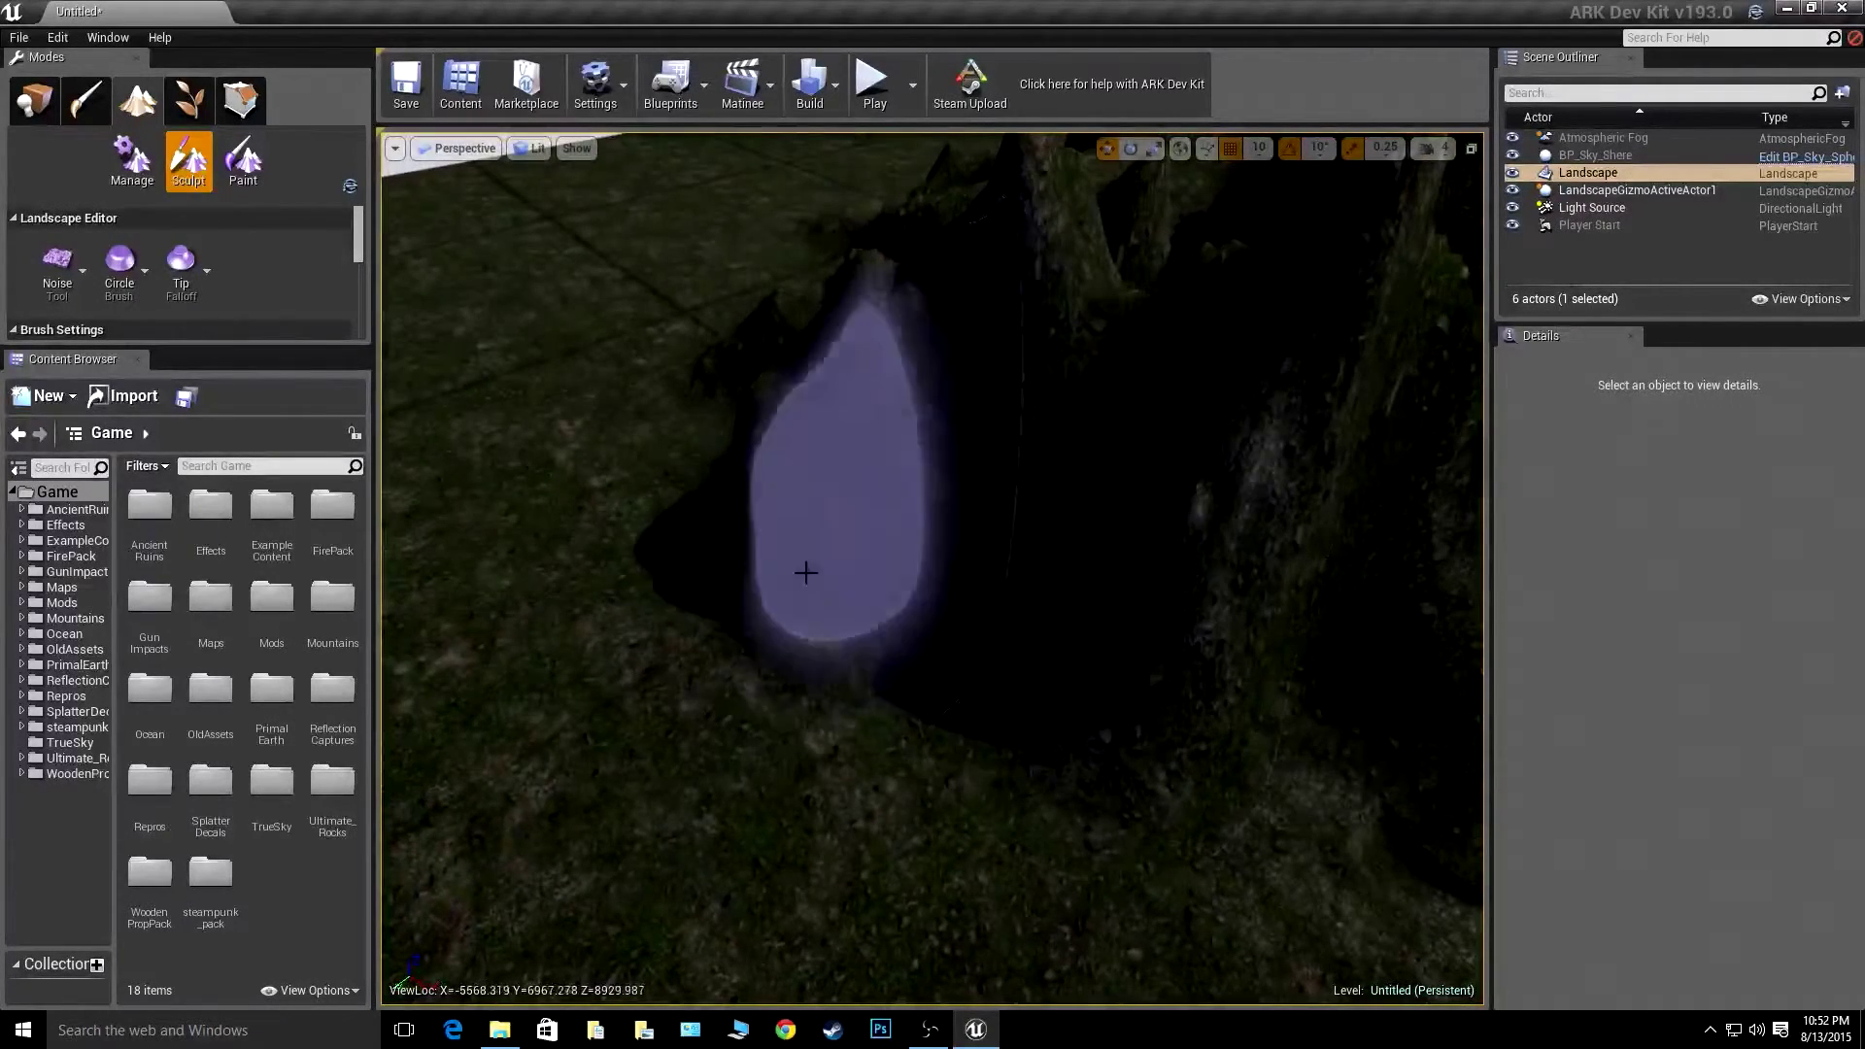
{"action": "right_click_drag", "start_coordinate": [779, 724], "coordinate": [787, 544]}
- Switch to the Flatten sculpting tool and level the jagged spikes at the near end of the mountain into a plateau
{"action": "left_click", "coordinate": [86, 284]}
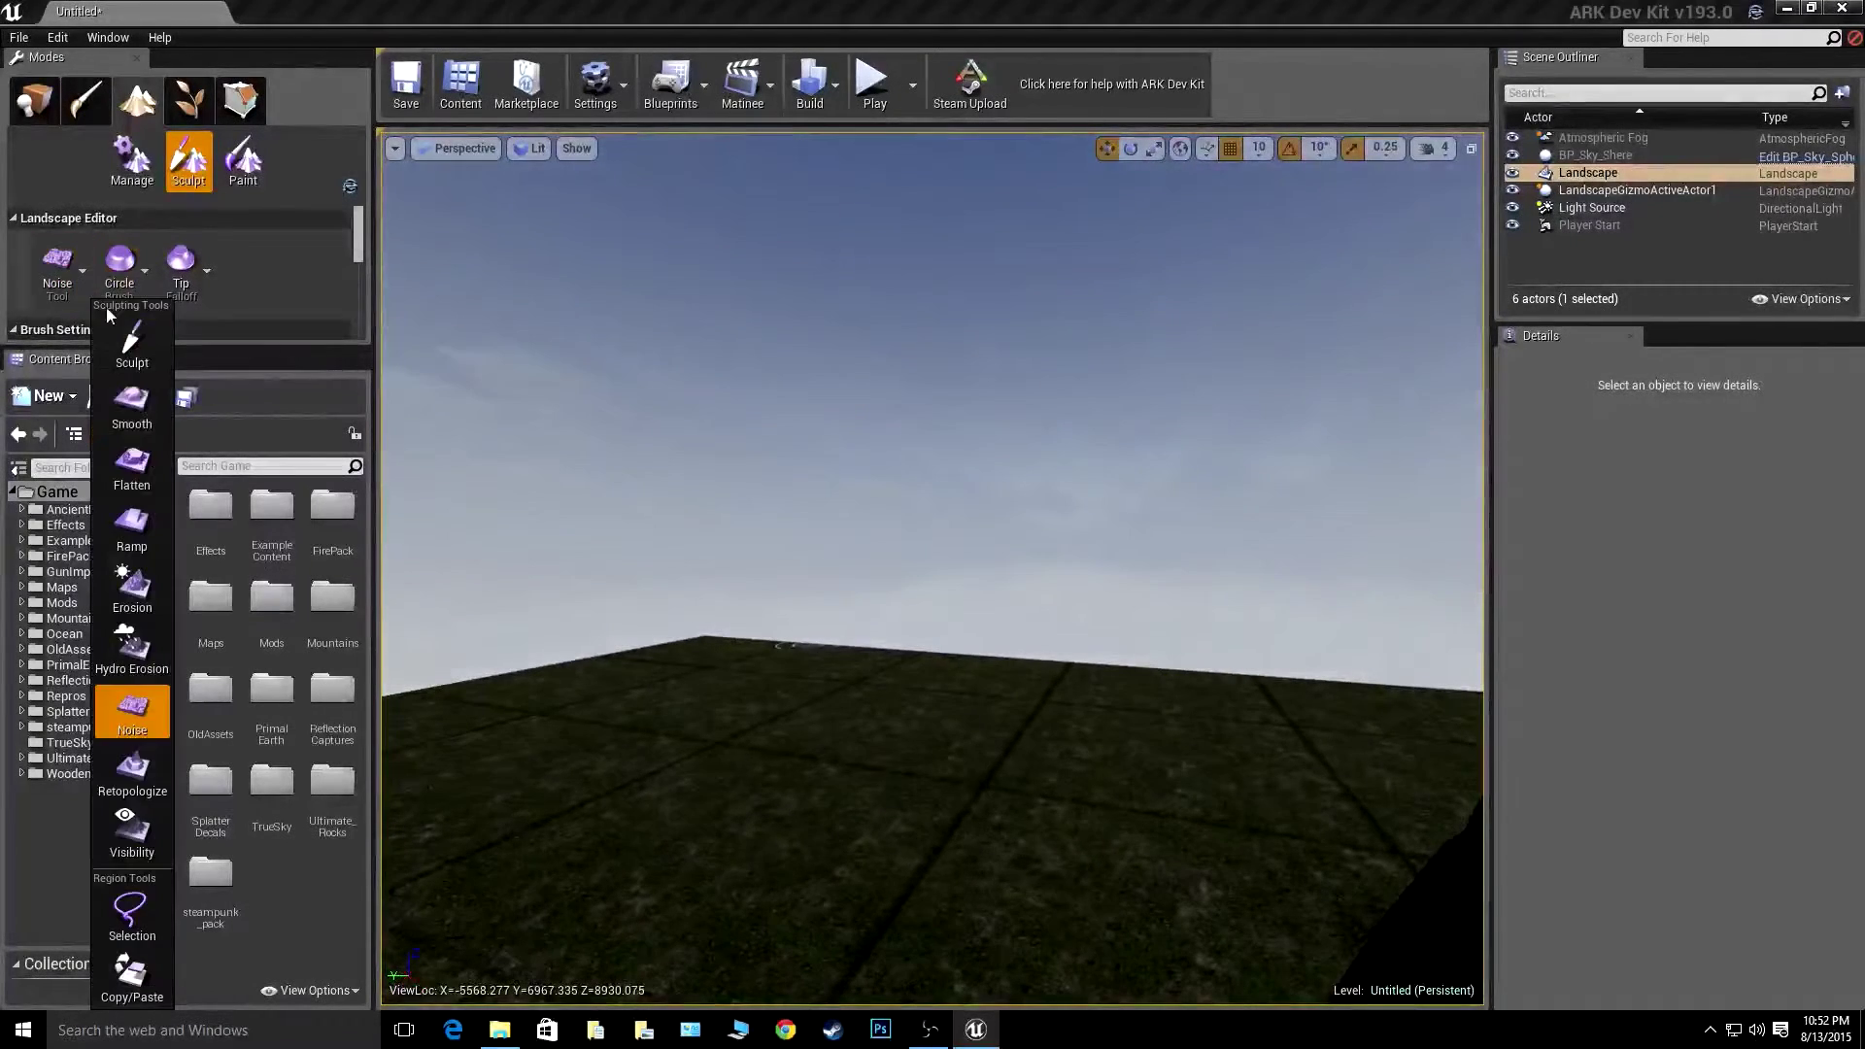
{"action": "left_click", "coordinate": [149, 428]}
{"action": "right_click_drag", "start_coordinate": [465, 530], "coordinate": [719, 536]}
{"action": "key", "text": "s"}
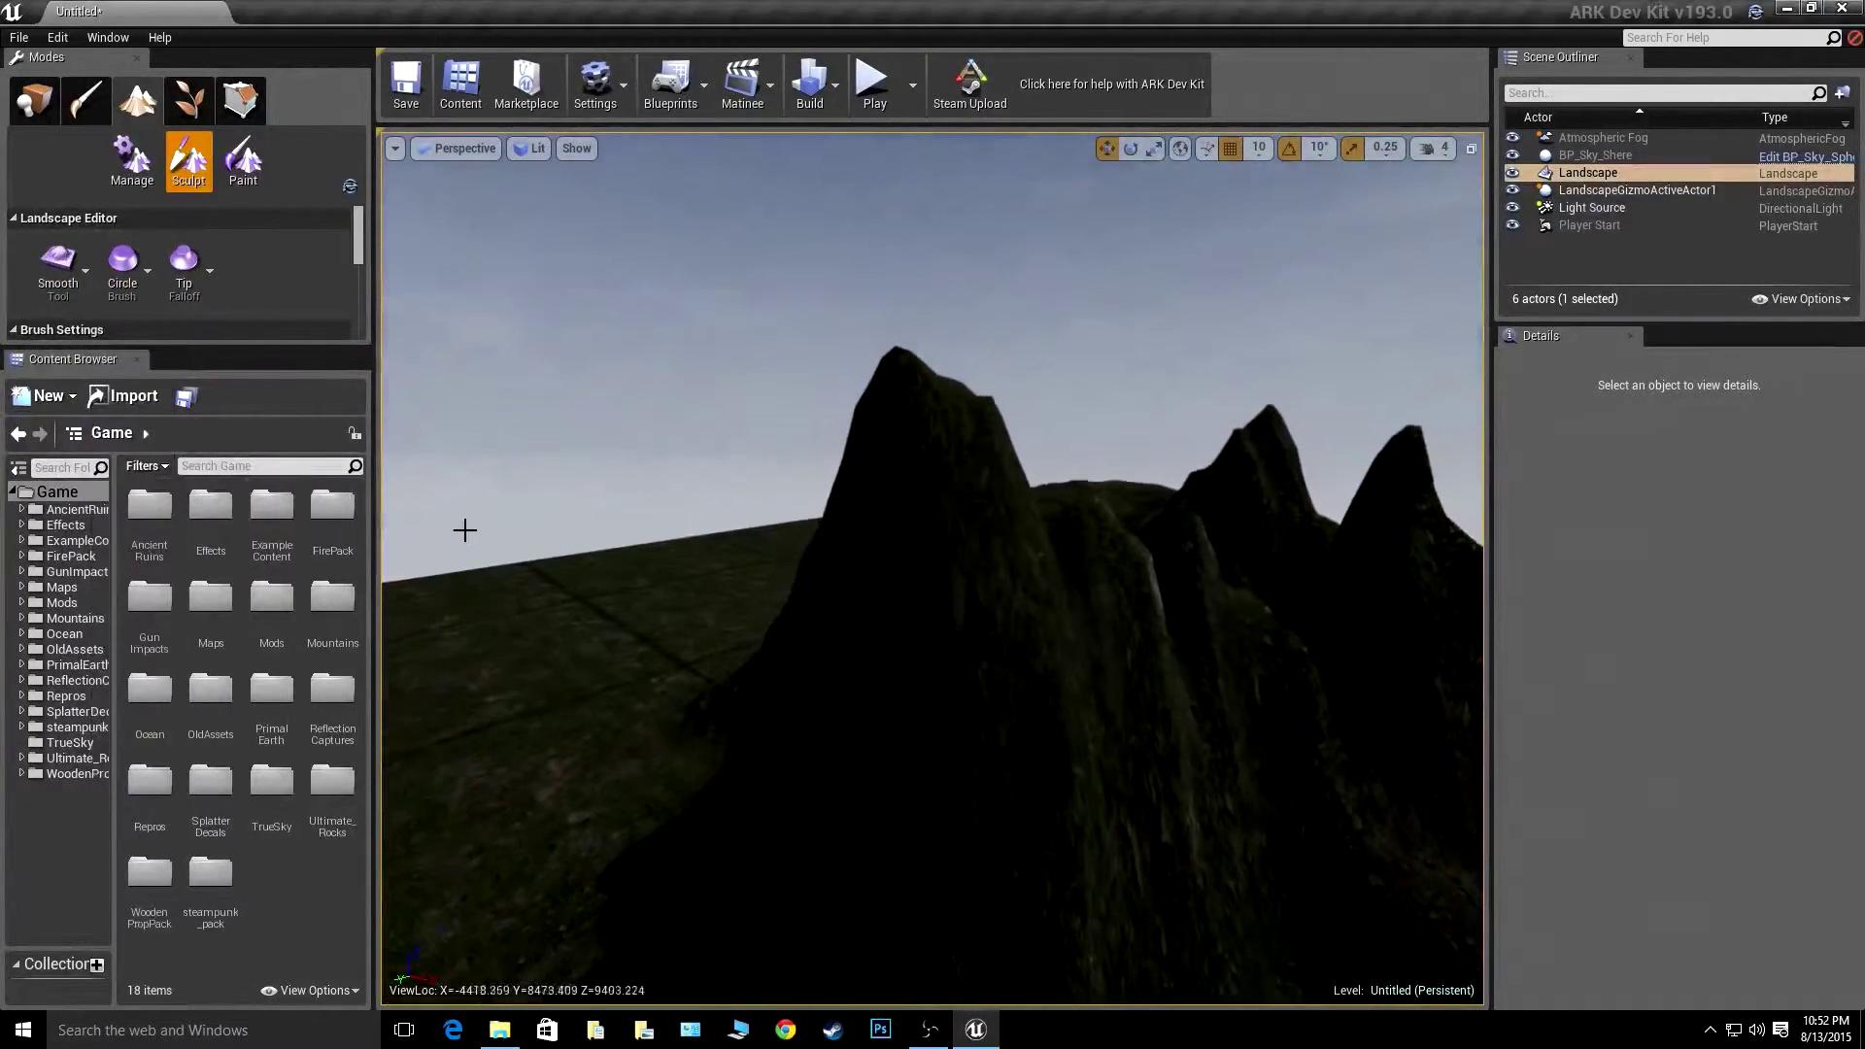
{"action": "left_click", "coordinate": [85, 272]}
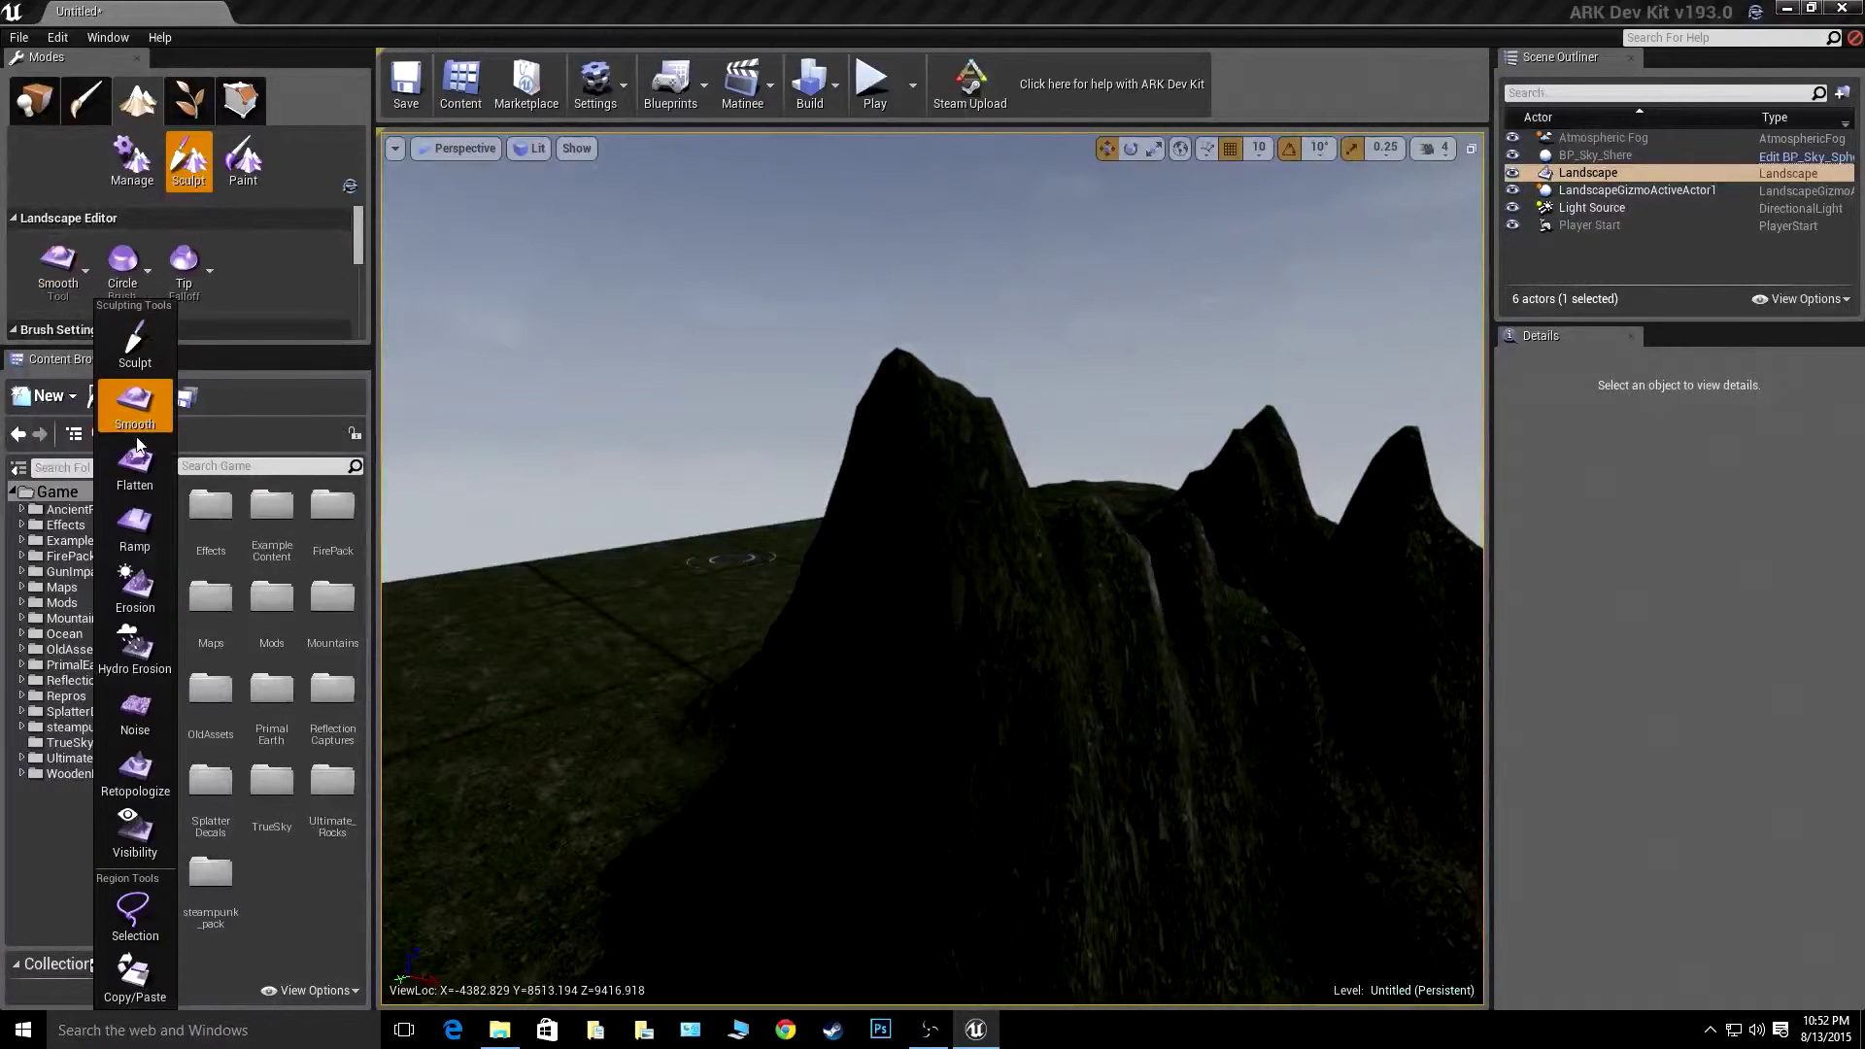
{"action": "left_click", "coordinate": [135, 456]}
{"action": "mouse_move", "coordinate": [932, 621]}
{"action": "left_mouse_down"}
{"action": "mouse_move", "coordinate": [1292, 495]}
{"action": "mouse_move", "coordinate": [1398, 529]}
{"action": "mouse_move", "coordinate": [1227, 654]}
{"action": "left_mouse_up"}
{"action": "mouse_move", "coordinate": [1078, 695]}
{"action": "right_mouse_down"}
{"action": "mouse_move", "coordinate": [1083, 762]}
{"action": "mouse_move", "coordinate": [1216, 758]}
{"action": "right_mouse_up"}
{"action": "key", "text": "a"}
- Switch to the Smooth sculpting tool and soften the top and edges of the flattened plateau
{"action": "left_click", "coordinate": [56, 264]}
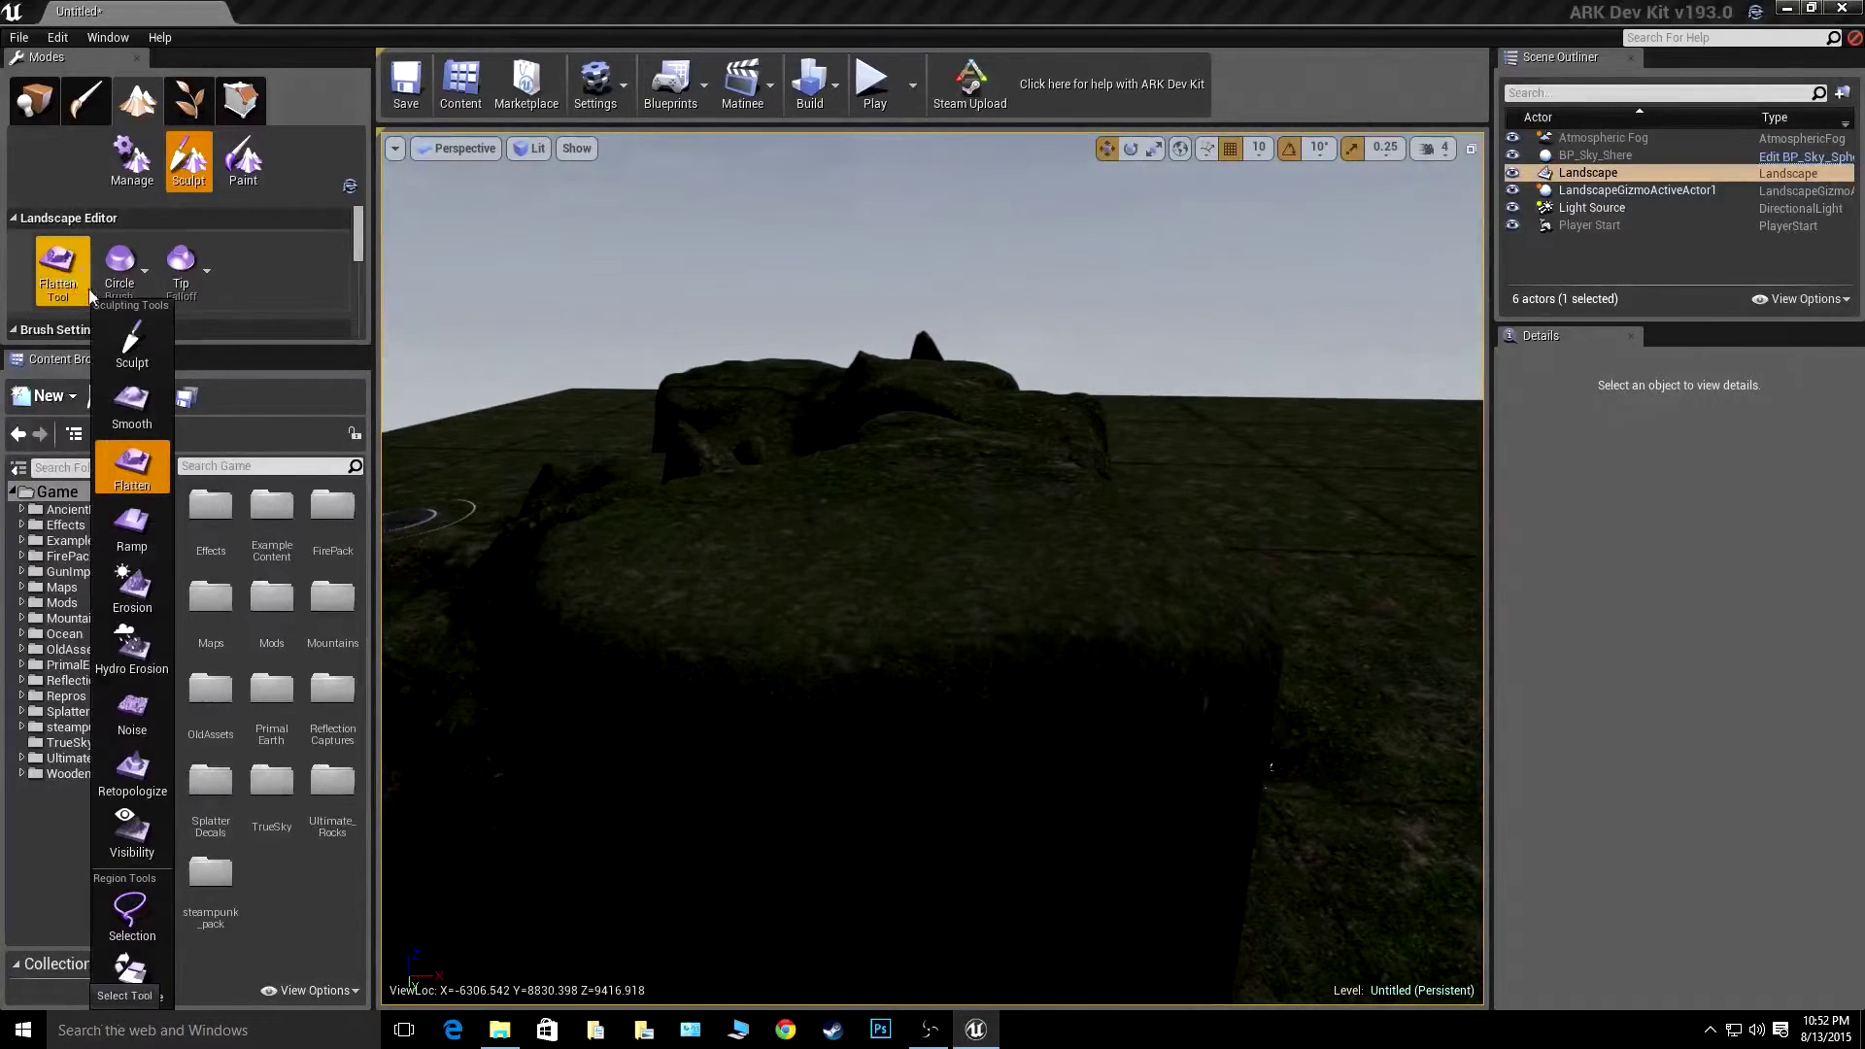
{"action": "left_click", "coordinate": [136, 406]}
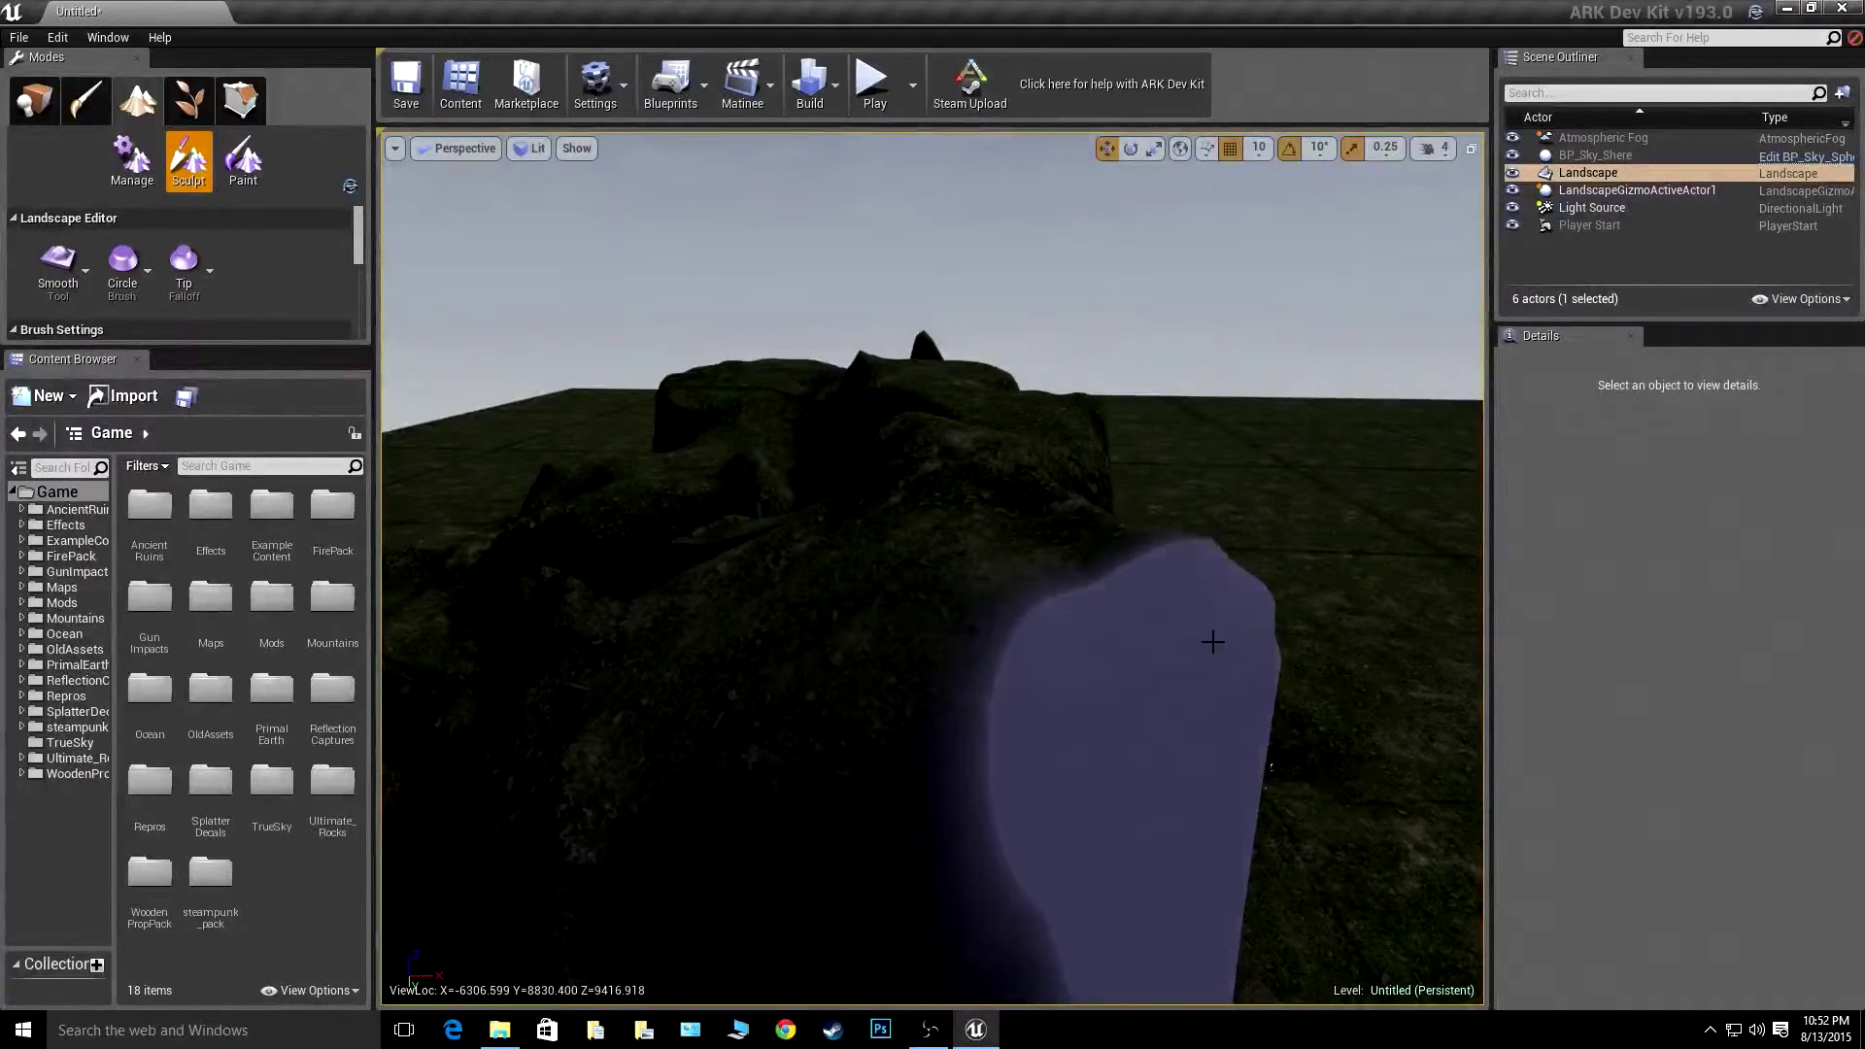
{"action": "mouse_move", "coordinate": [995, 413]}
{"action": "left_mouse_down"}
{"action": "mouse_move", "coordinate": [978, 510]}
{"action": "mouse_move", "coordinate": [1000, 495]}
{"action": "mouse_move", "coordinate": [680, 724]}
{"action": "mouse_move", "coordinate": [740, 450]}
{"action": "left_mouse_up"}
{"action": "mouse_move", "coordinate": [906, 430]}
{"action": "right_mouse_down"}
{"action": "mouse_move", "coordinate": [748, 430]}
{"action": "mouse_move", "coordinate": [583, 383]}
{"action": "mouse_move", "coordinate": [893, 592]}
{"action": "mouse_move", "coordinate": [903, 573]}
{"action": "mouse_move", "coordinate": [791, 541]}
{"action": "right_mouse_up"}
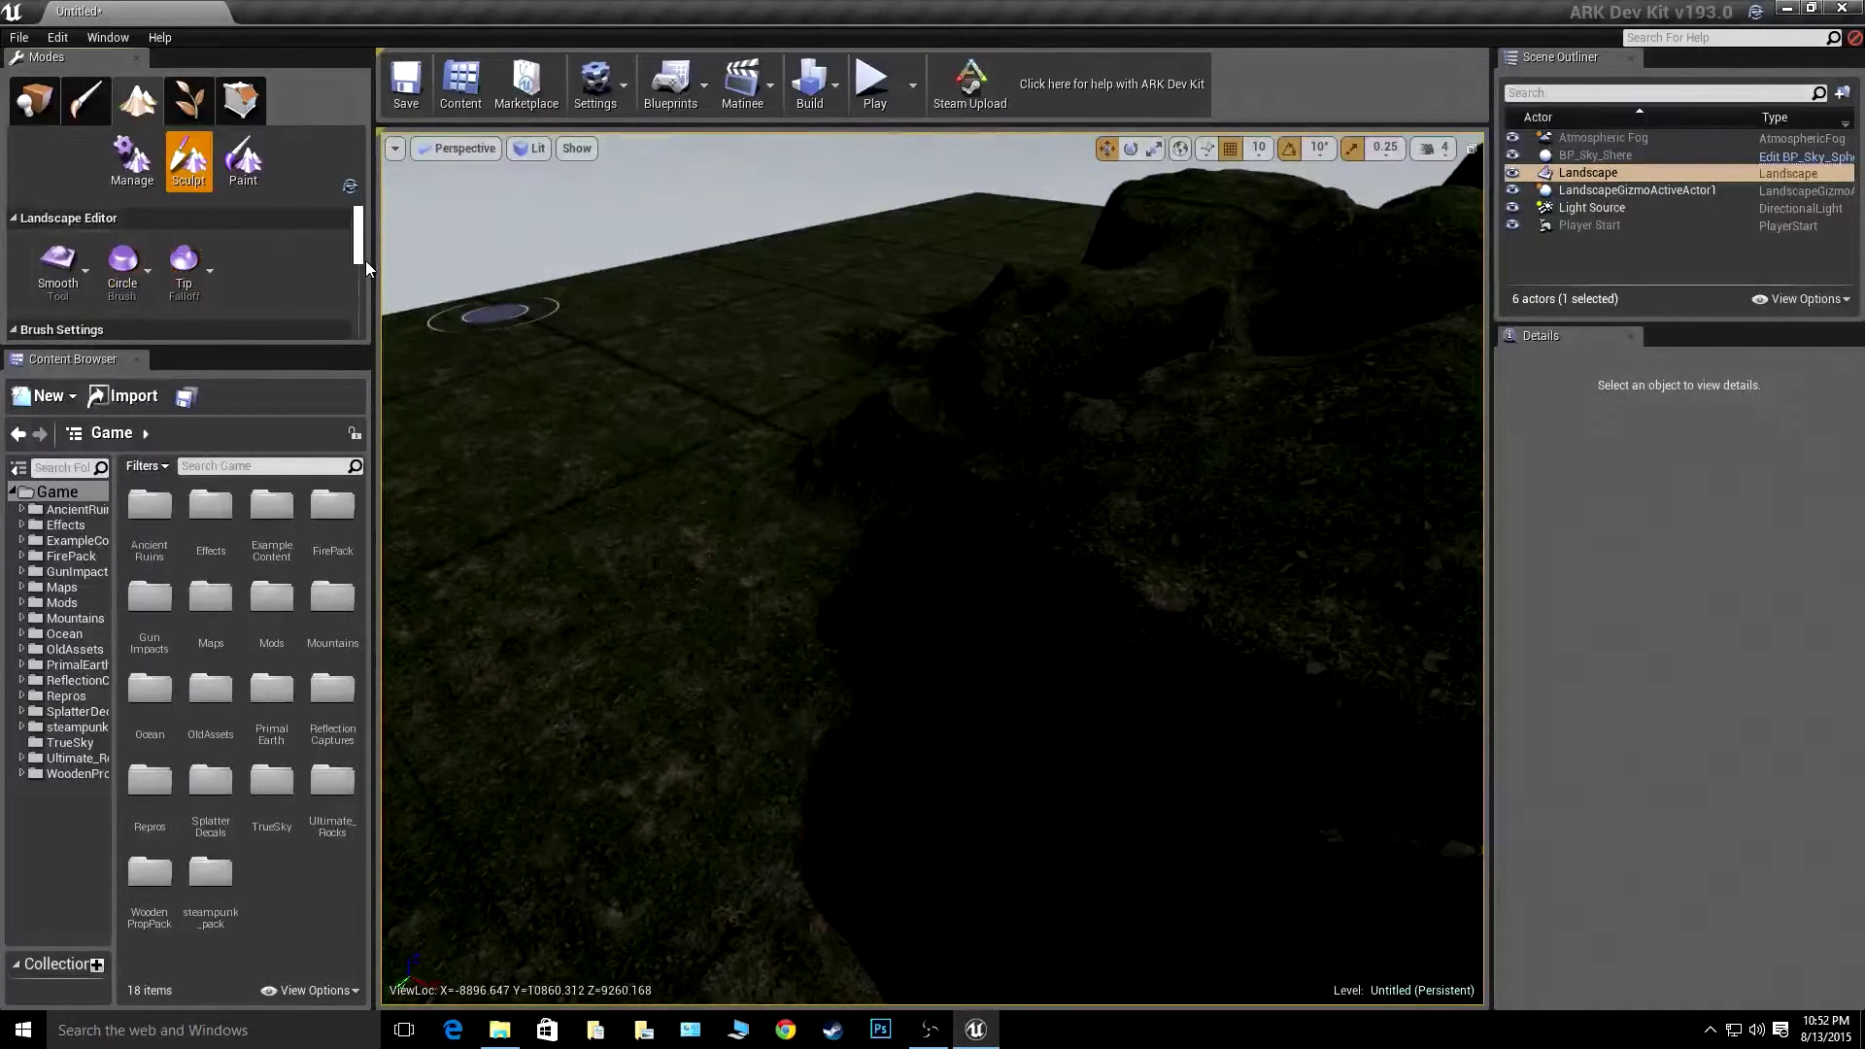
- Continue smoothing the plateau's upper slope and the terrain between it and the rest of the mountain
{"action": "mouse_move", "coordinate": [365, 261]}
{"action": "left_mouse_down"}
{"action": "mouse_move", "coordinate": [361, 331]}
{"action": "mouse_move", "coordinate": [365, 251]}
{"action": "left_mouse_up"}
{"action": "right_click_drag", "start_coordinate": [1131, 419], "coordinate": [1398, 573]}
{"action": "key", "text": "d"}
{"action": "key", "text": "d"}
{"action": "key", "text": "s"}
{"action": "right_click_drag", "start_coordinate": [826, 602], "coordinate": [826, 505]}
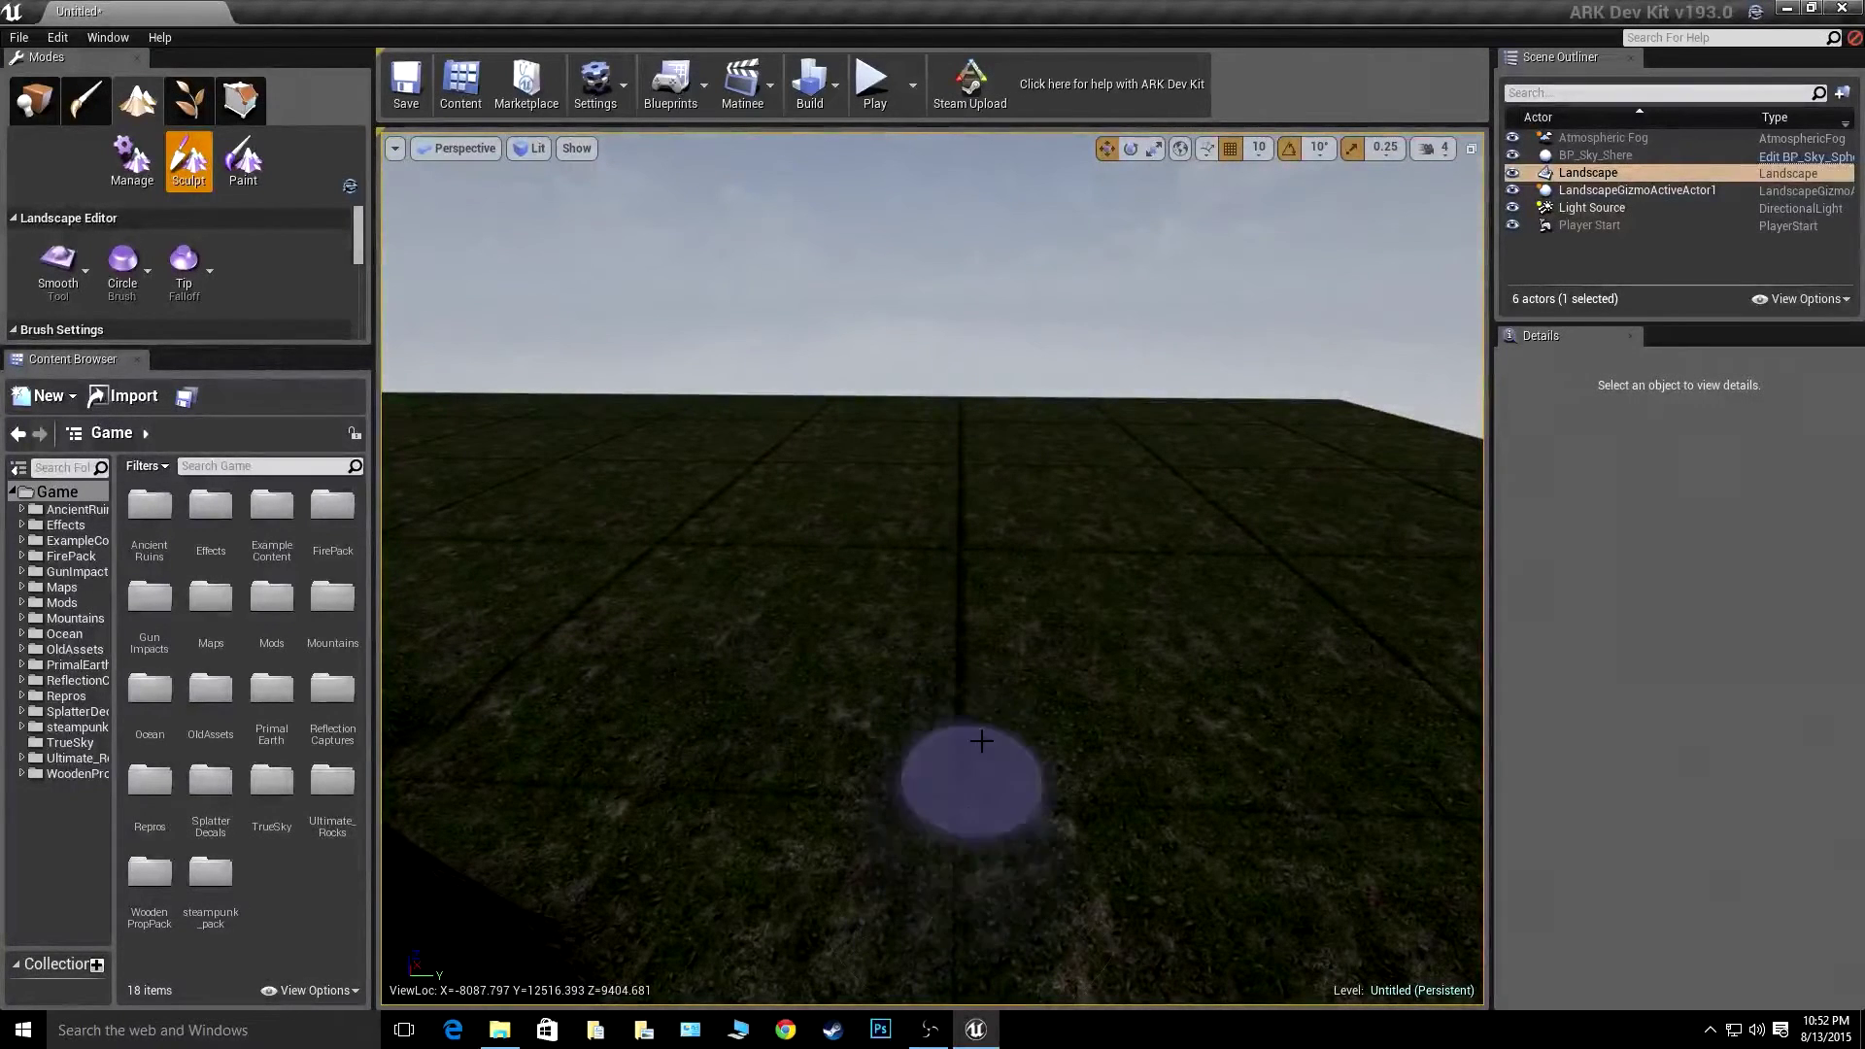
{"action": "right_click_drag", "start_coordinate": [1068, 563], "coordinate": [700, 592]}
{"action": "key", "text": "a"}
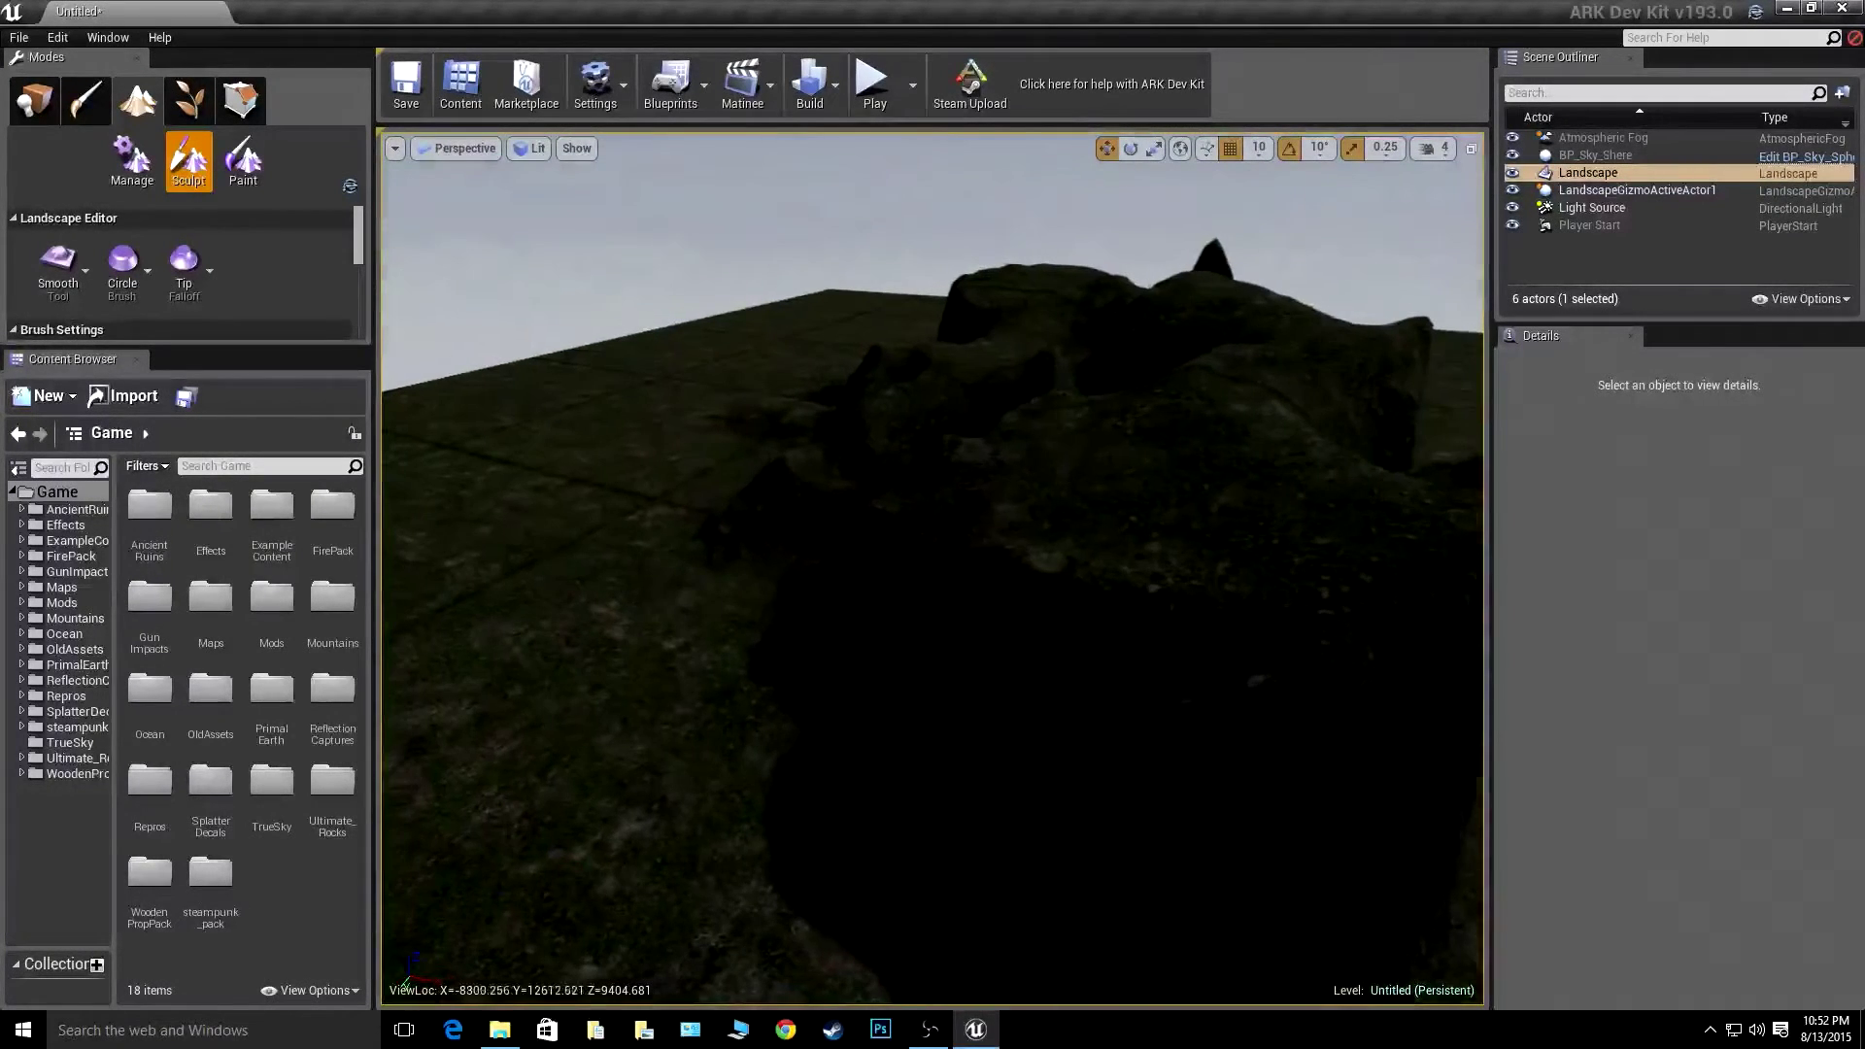
{"action": "mouse_move", "coordinate": [1025, 483]}
{"action": "left_mouse_down"}
{"action": "mouse_move", "coordinate": [1020, 666]}
{"action": "mouse_move", "coordinate": [1249, 470]}
{"action": "mouse_move", "coordinate": [1214, 355]}
{"action": "left_mouse_up"}
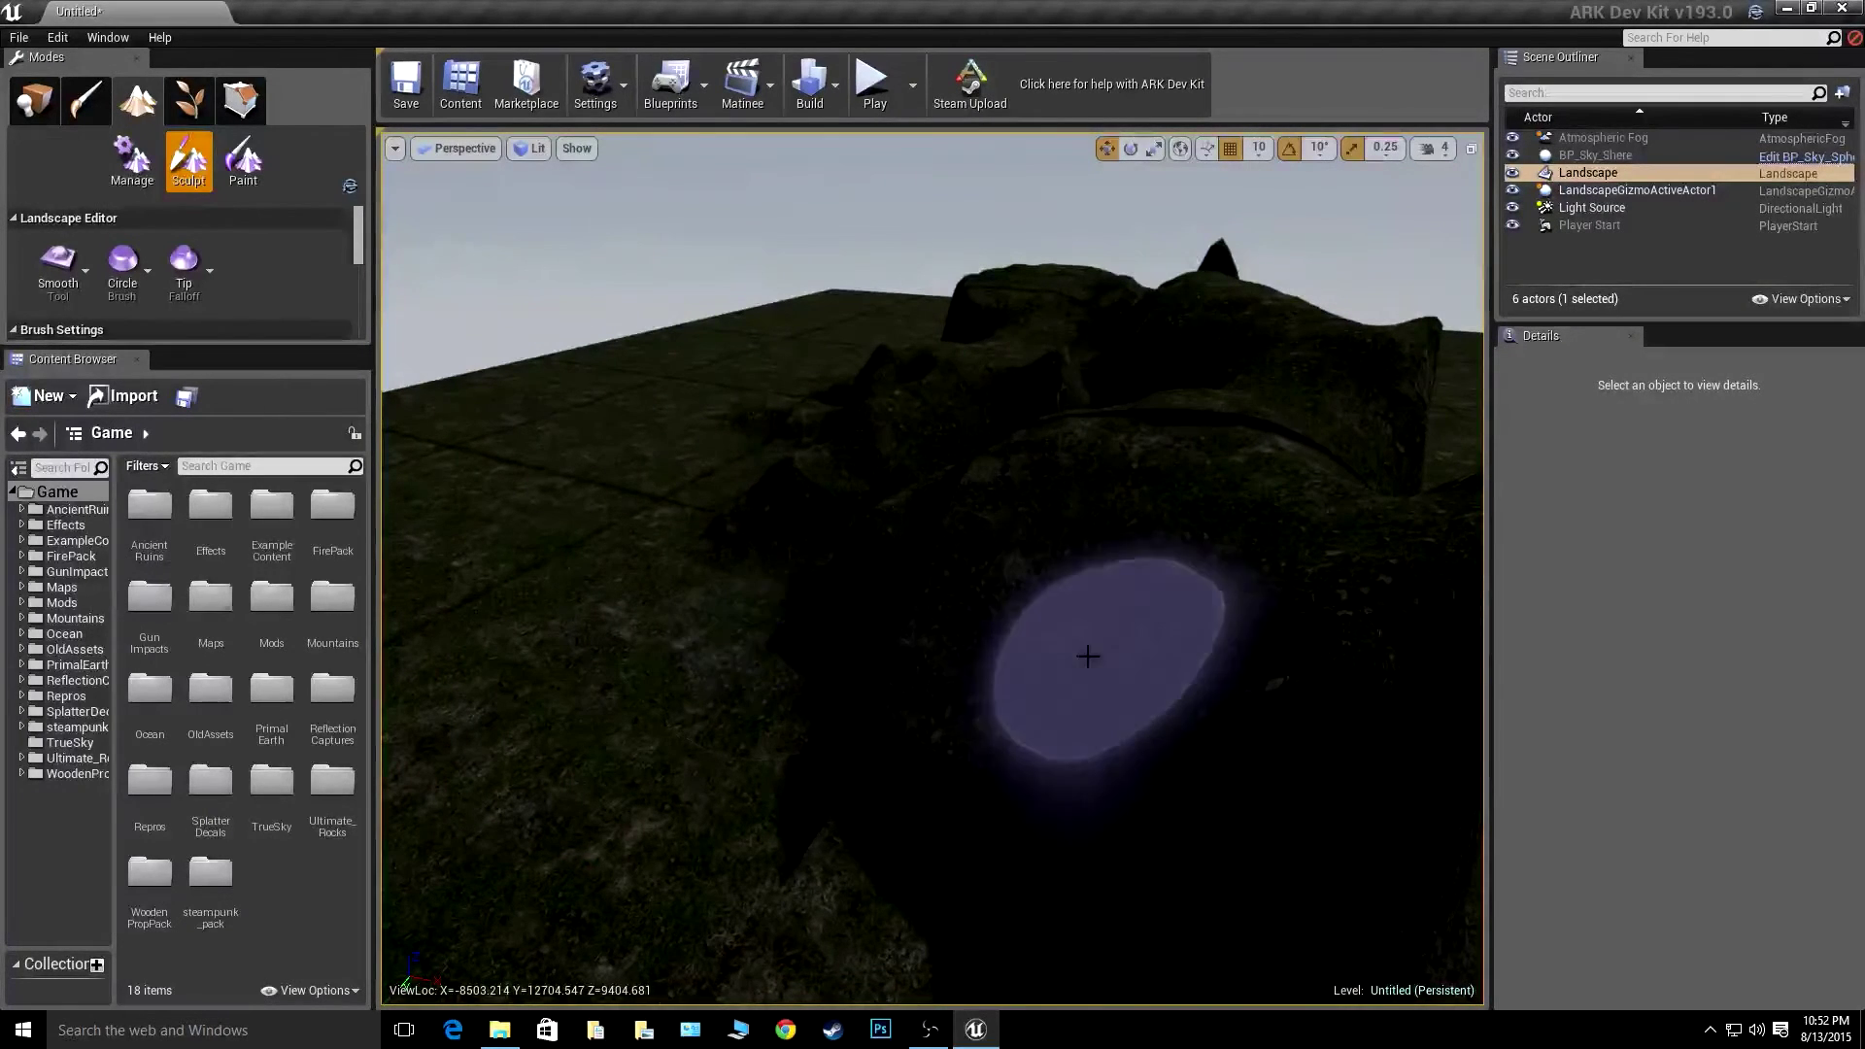
{"action": "right_click_drag", "start_coordinate": [1087, 653], "coordinate": [1248, 622]}
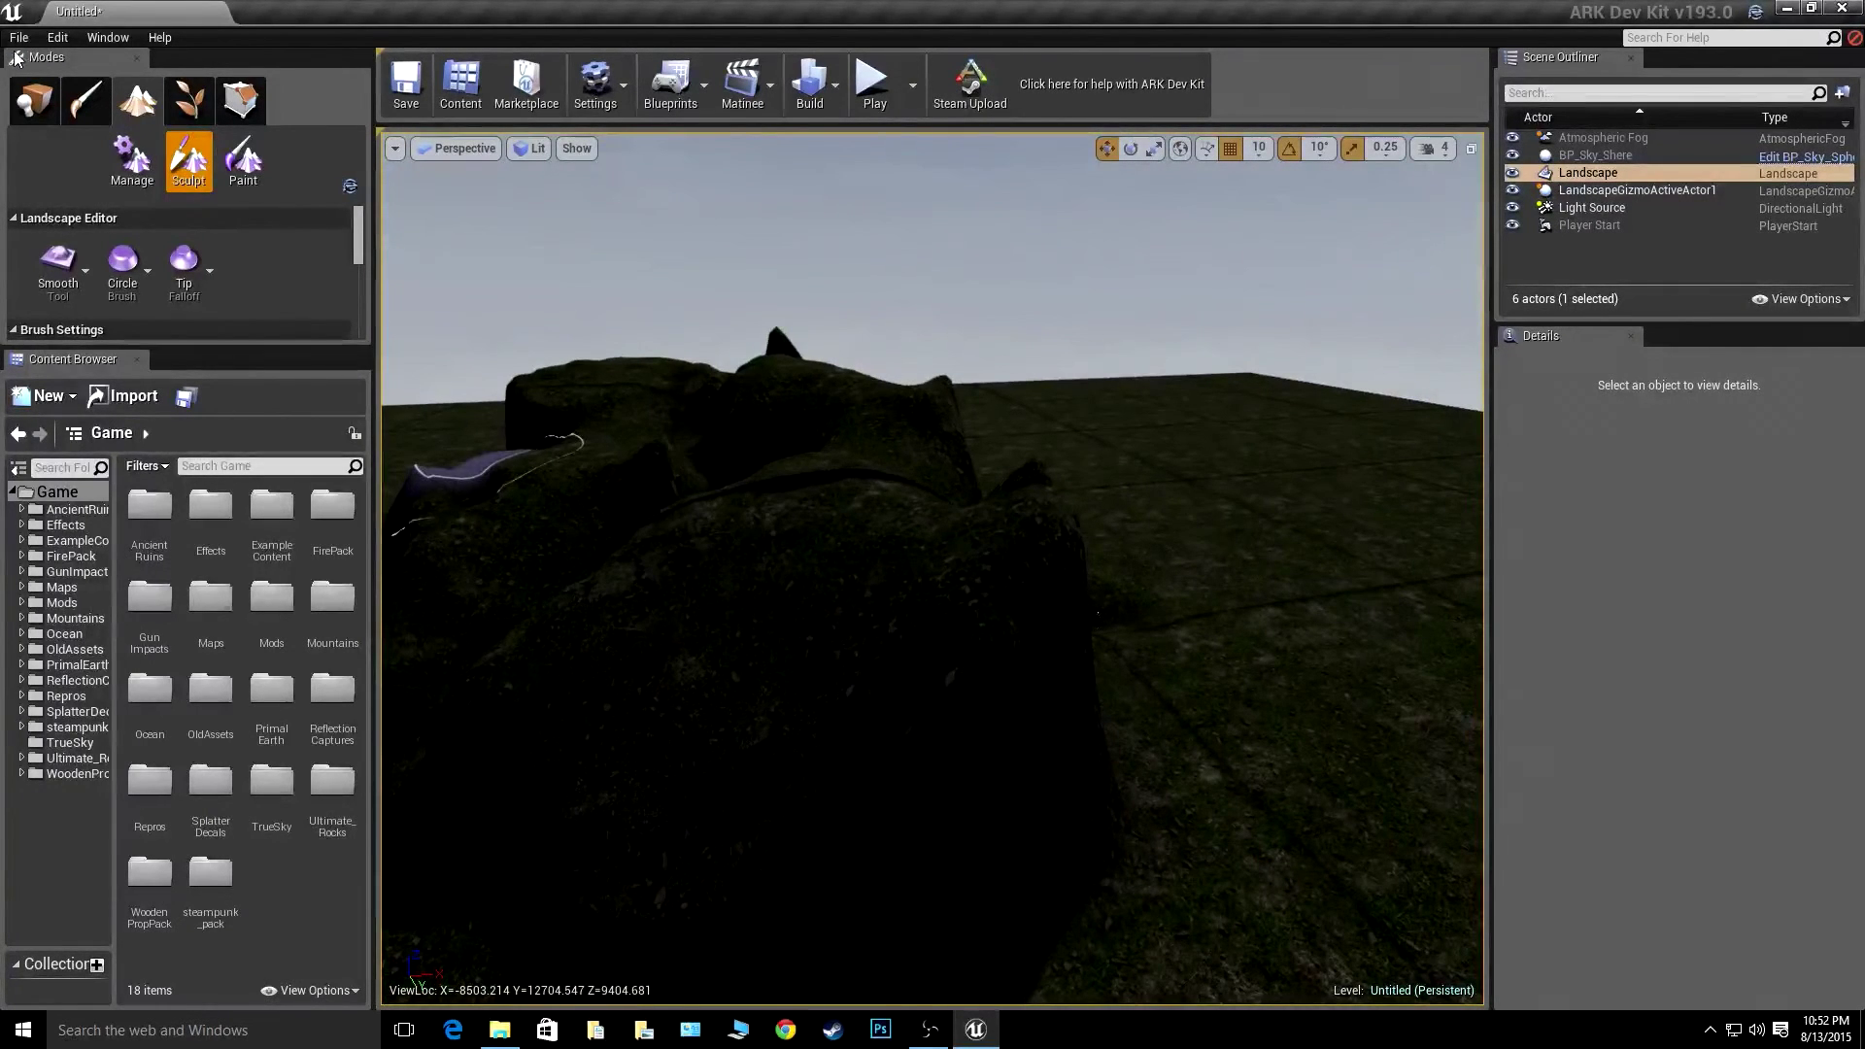